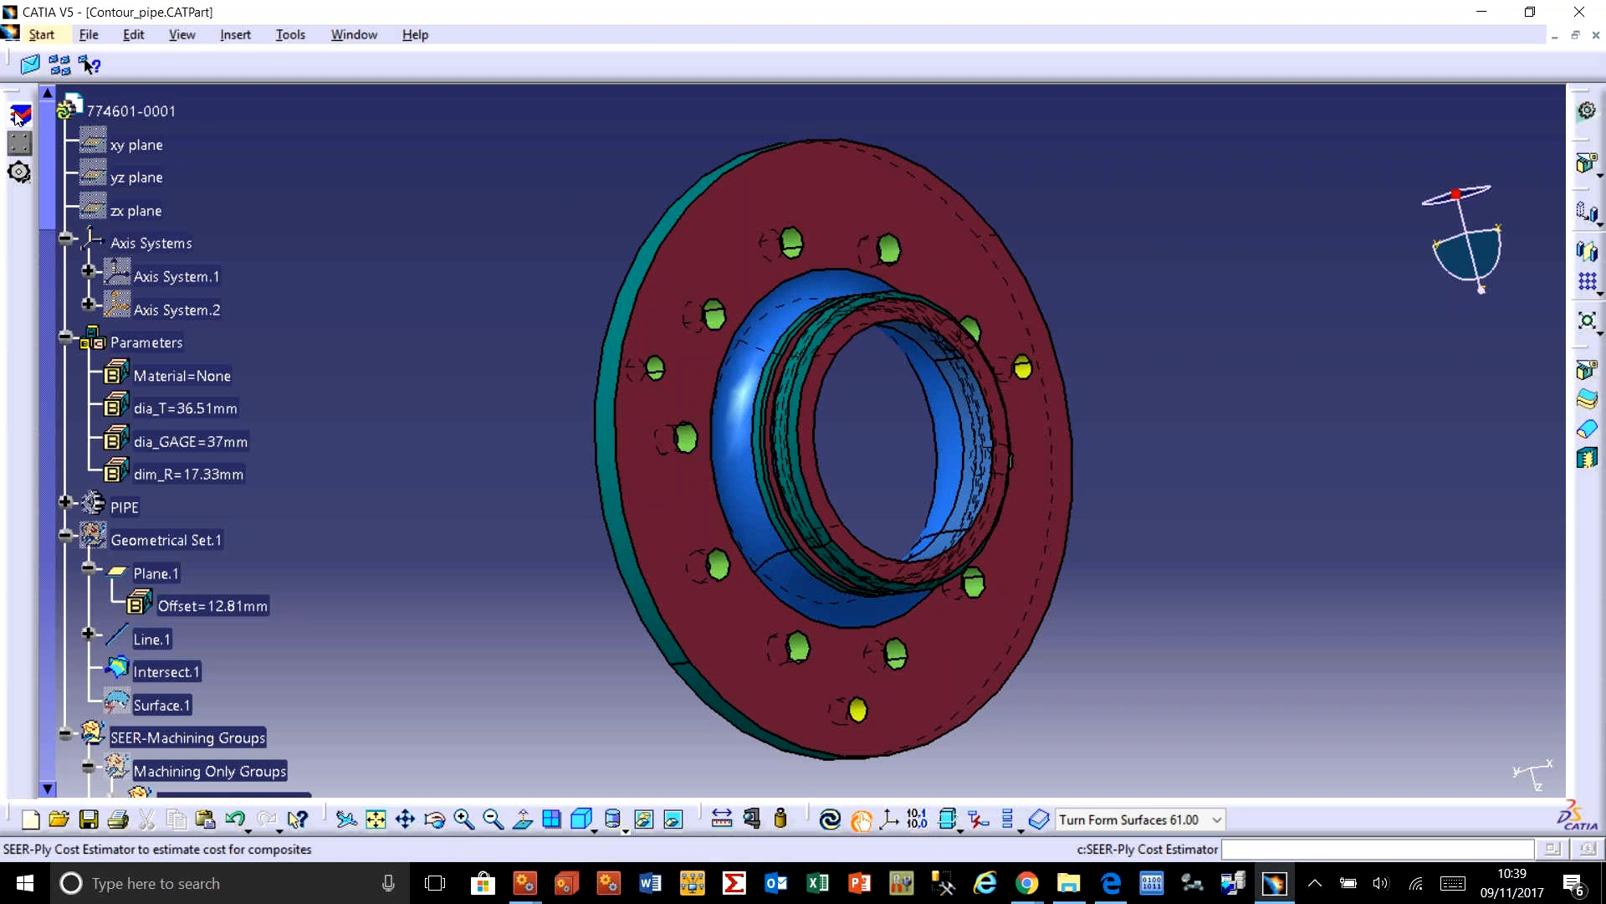
Step: Start a SEER-Machining cost estimate for the PIPE body with the Turn + Machining manufacturing environment
{"action": "left_click", "coordinate": [21, 175]}
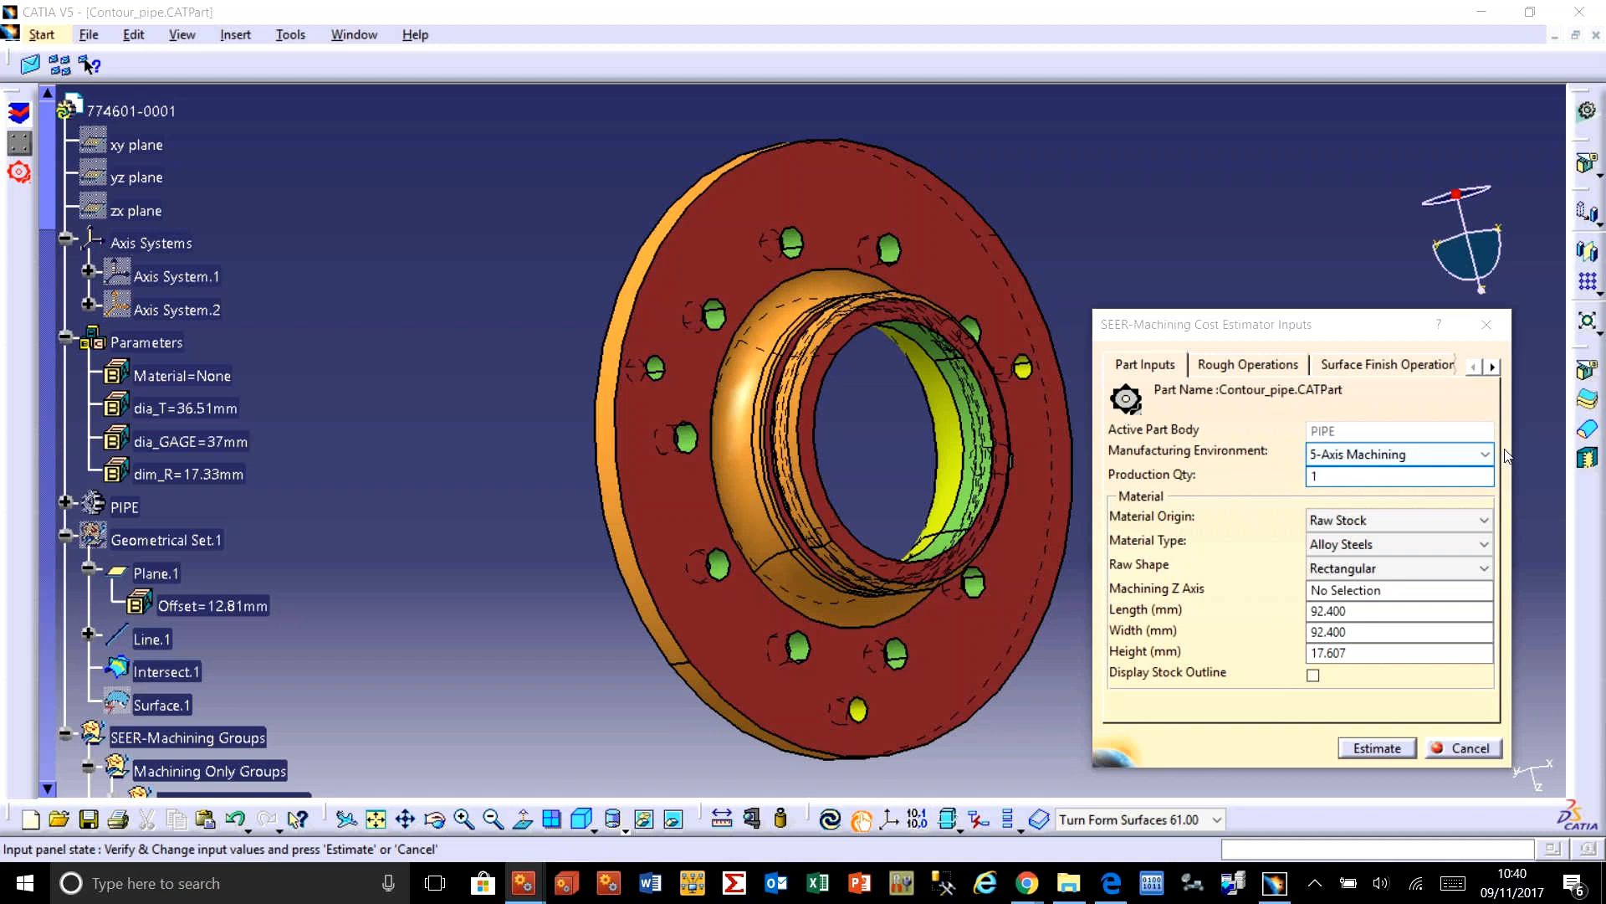
{"action": "left_click", "coordinate": [1482, 456]}
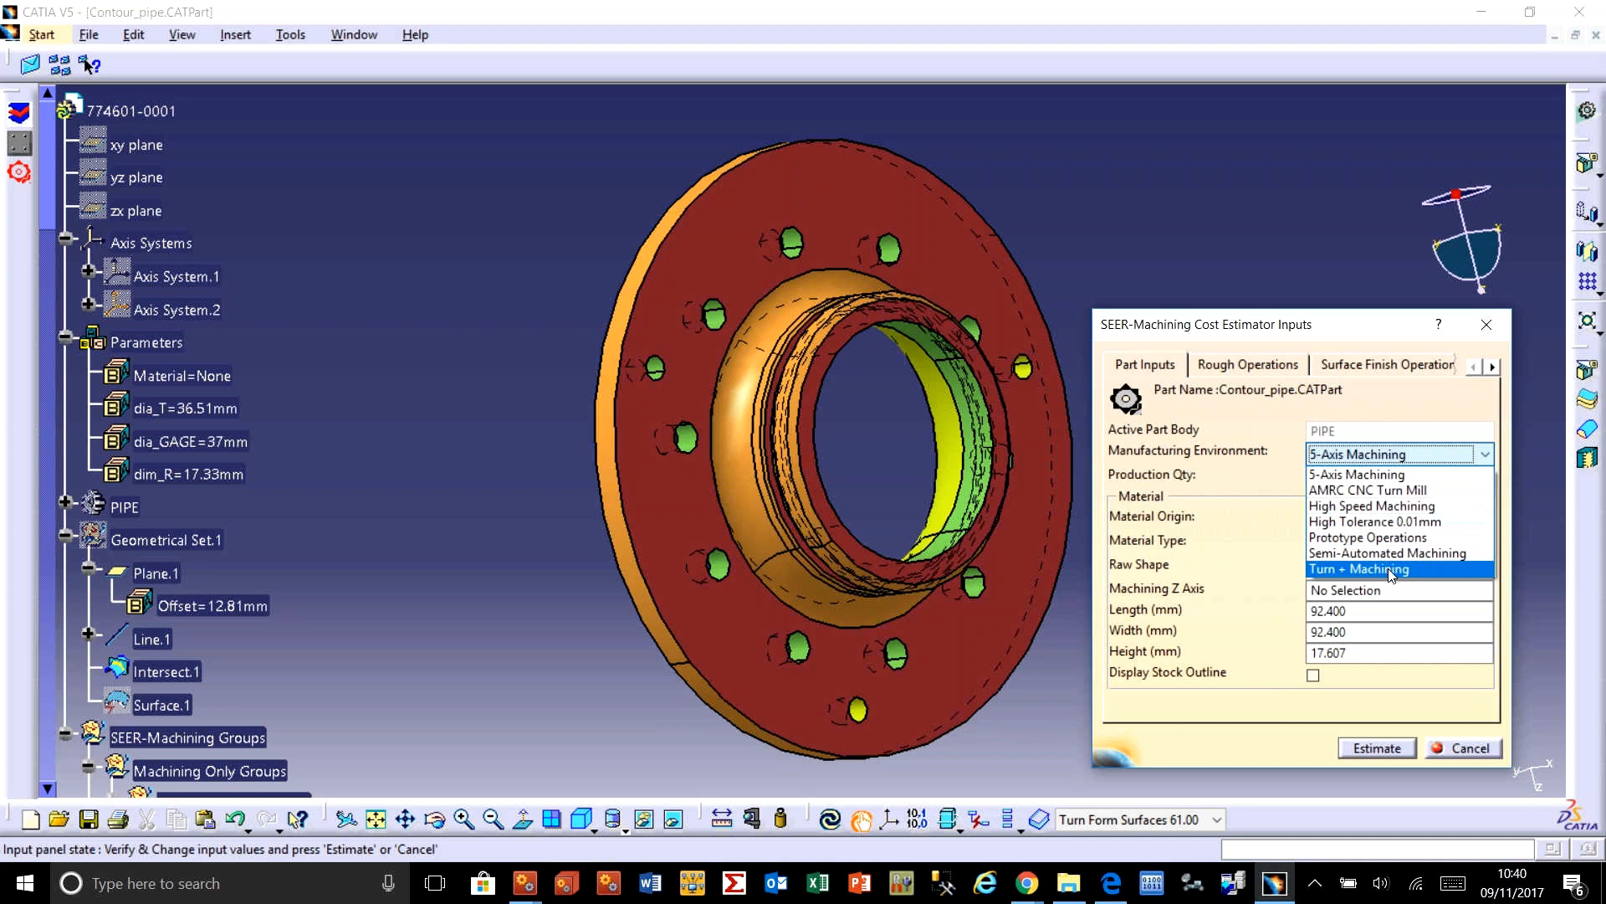
{"action": "left_click", "coordinate": [1341, 571]}
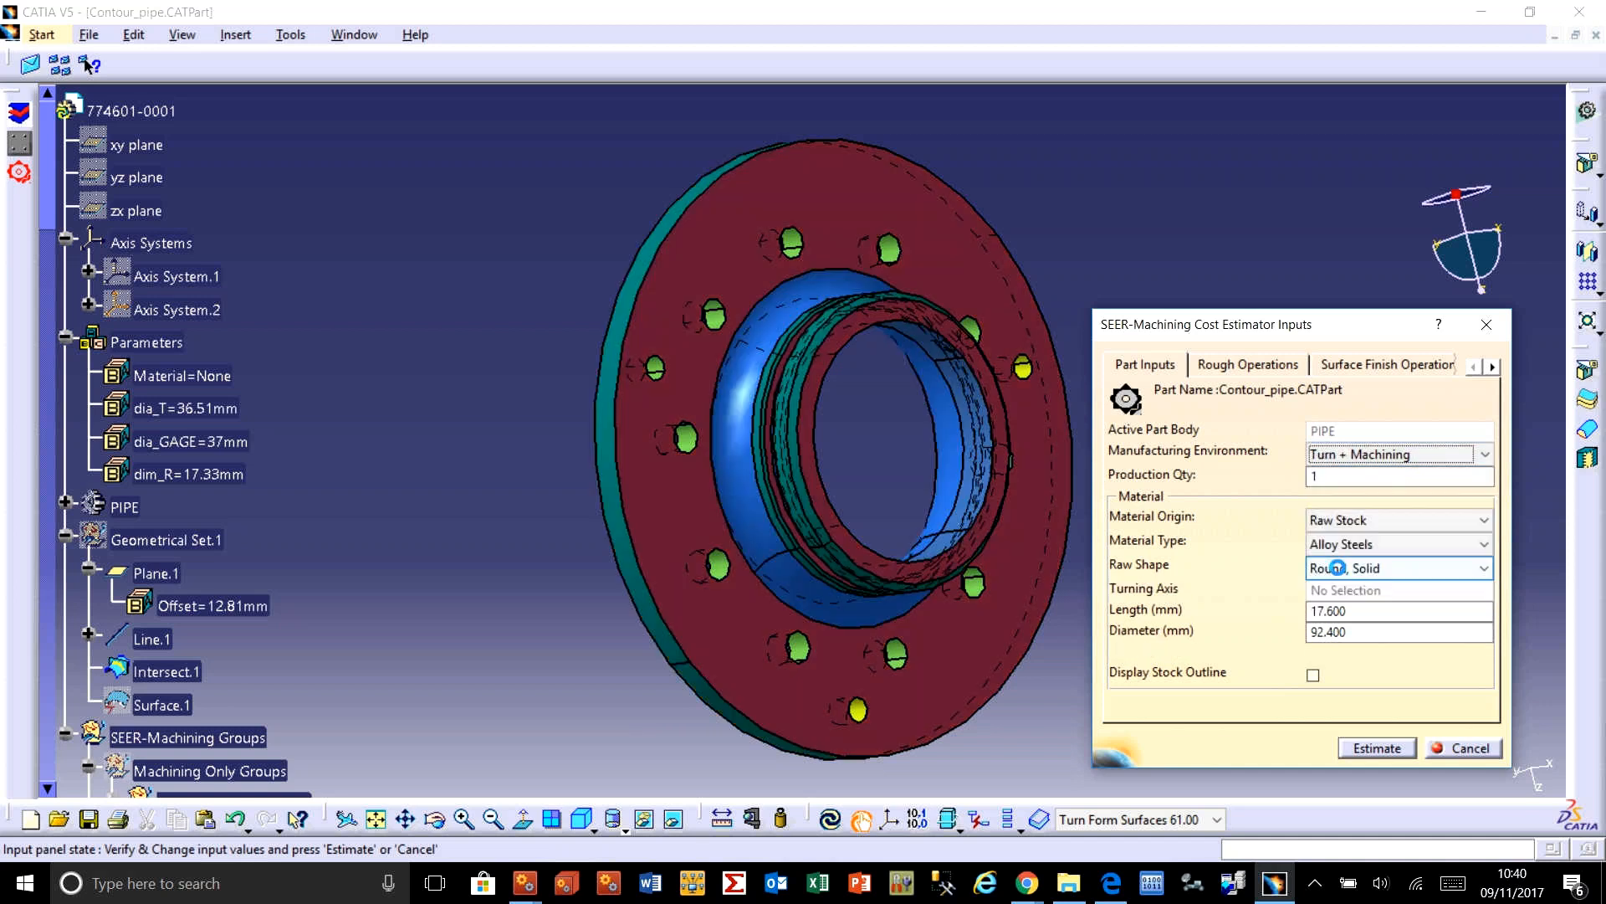
Step: Choose Raw Stock as the material origin, set the production quantity to 100, and display the stock outline
{"action": "left_click", "coordinate": [1380, 521]}
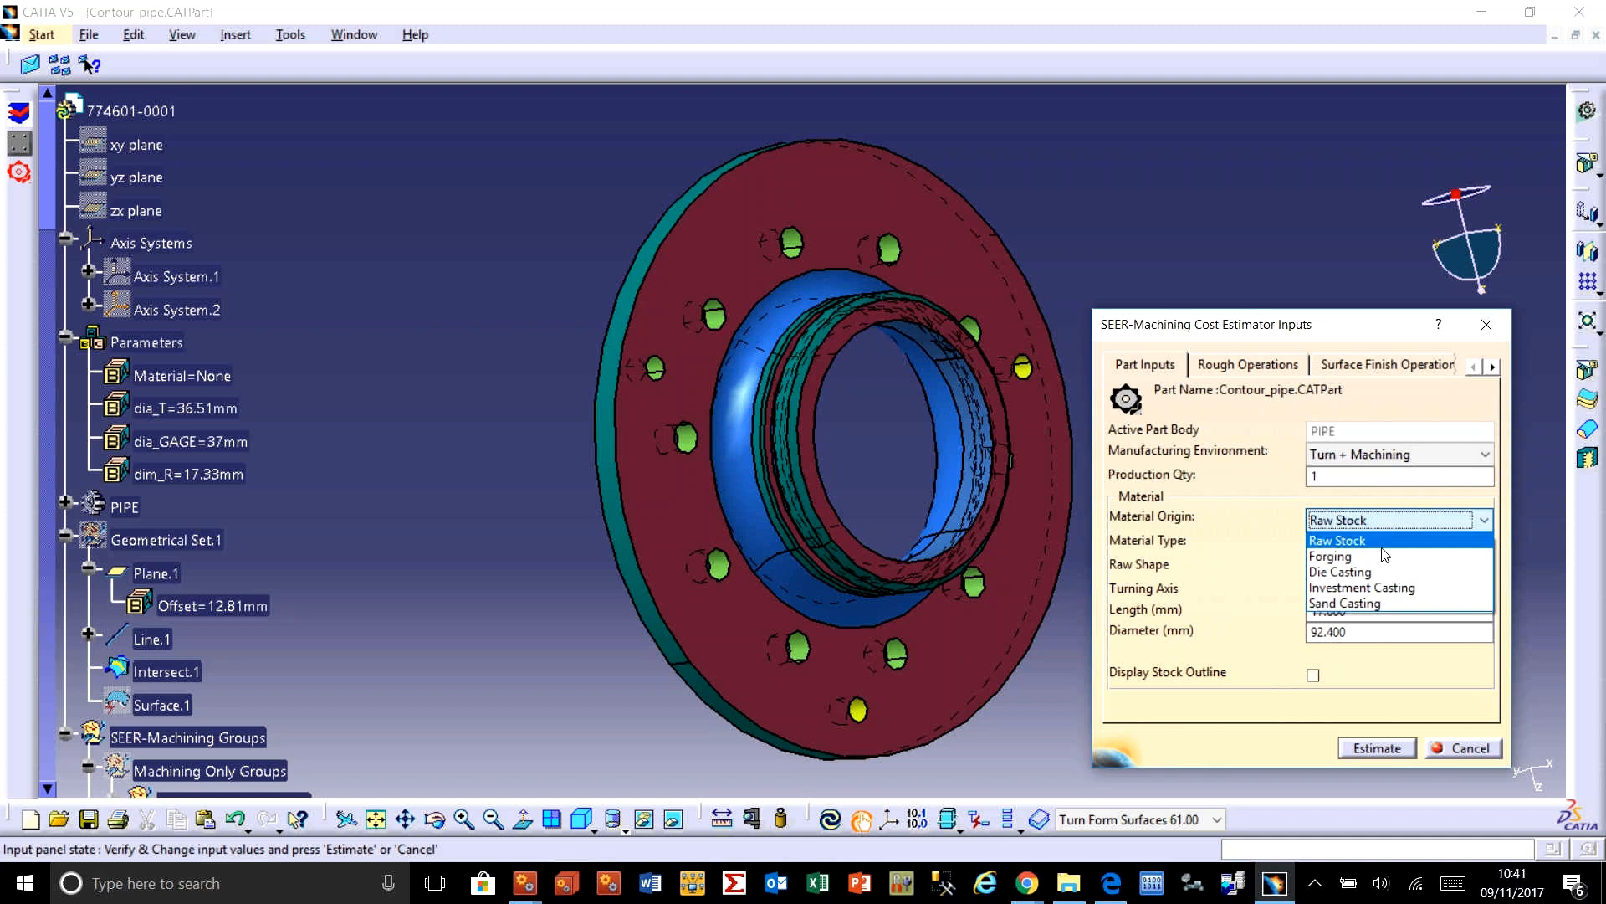
{"action": "left_click", "coordinate": [1357, 539]}
{"action": "left_click", "coordinate": [1321, 476]}
{"action": "type", "text": "00"}
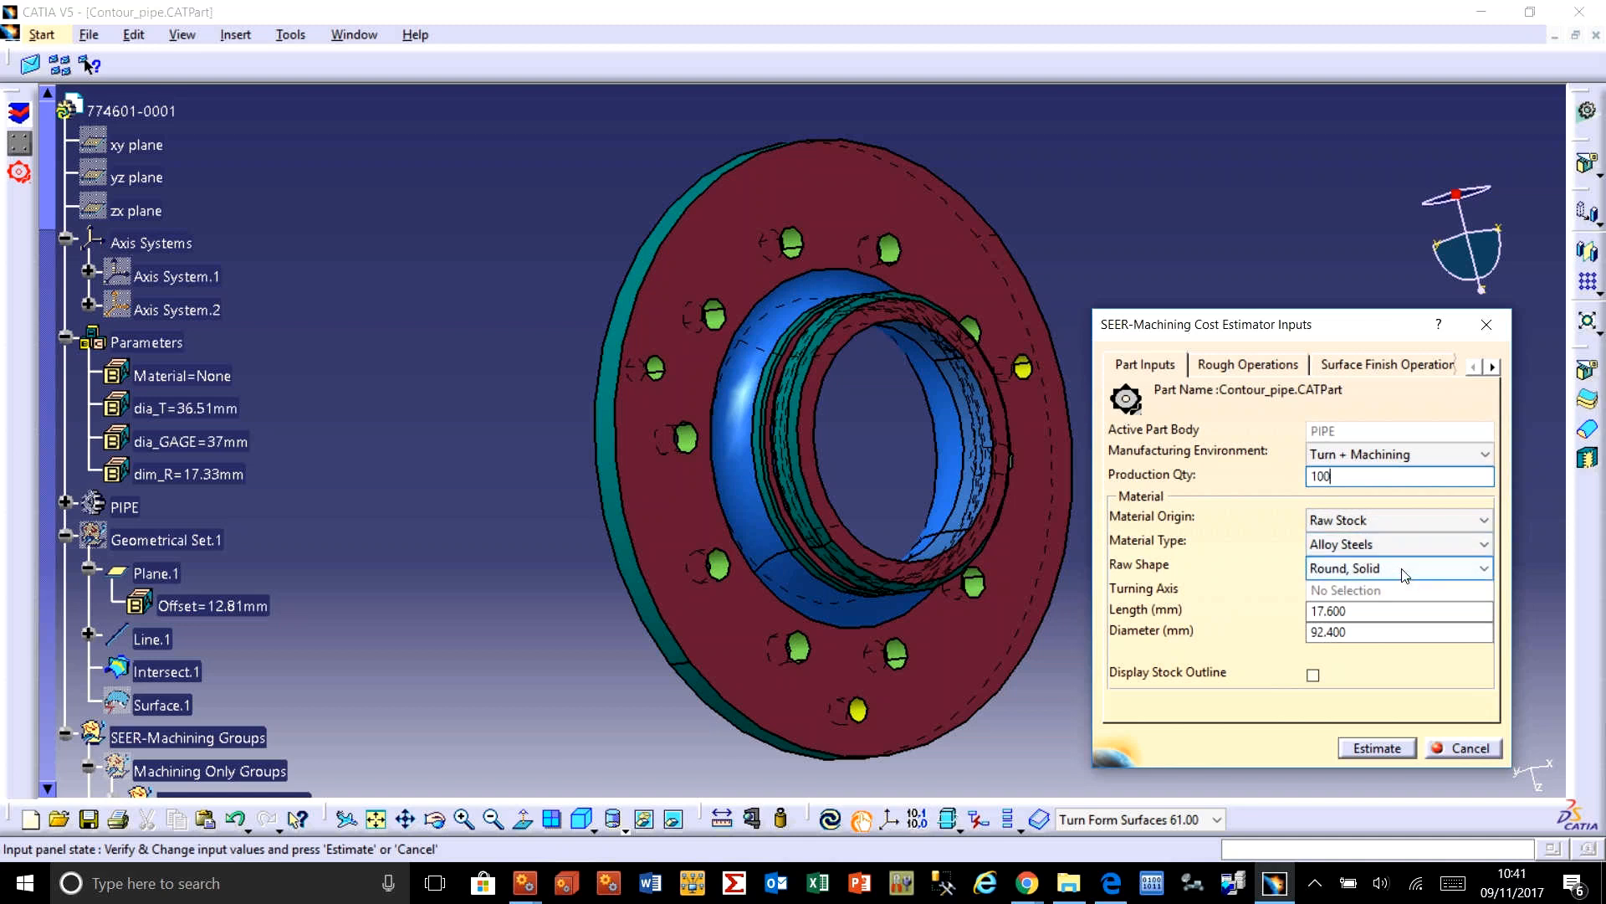
{"action": "left_click", "coordinate": [1315, 676]}
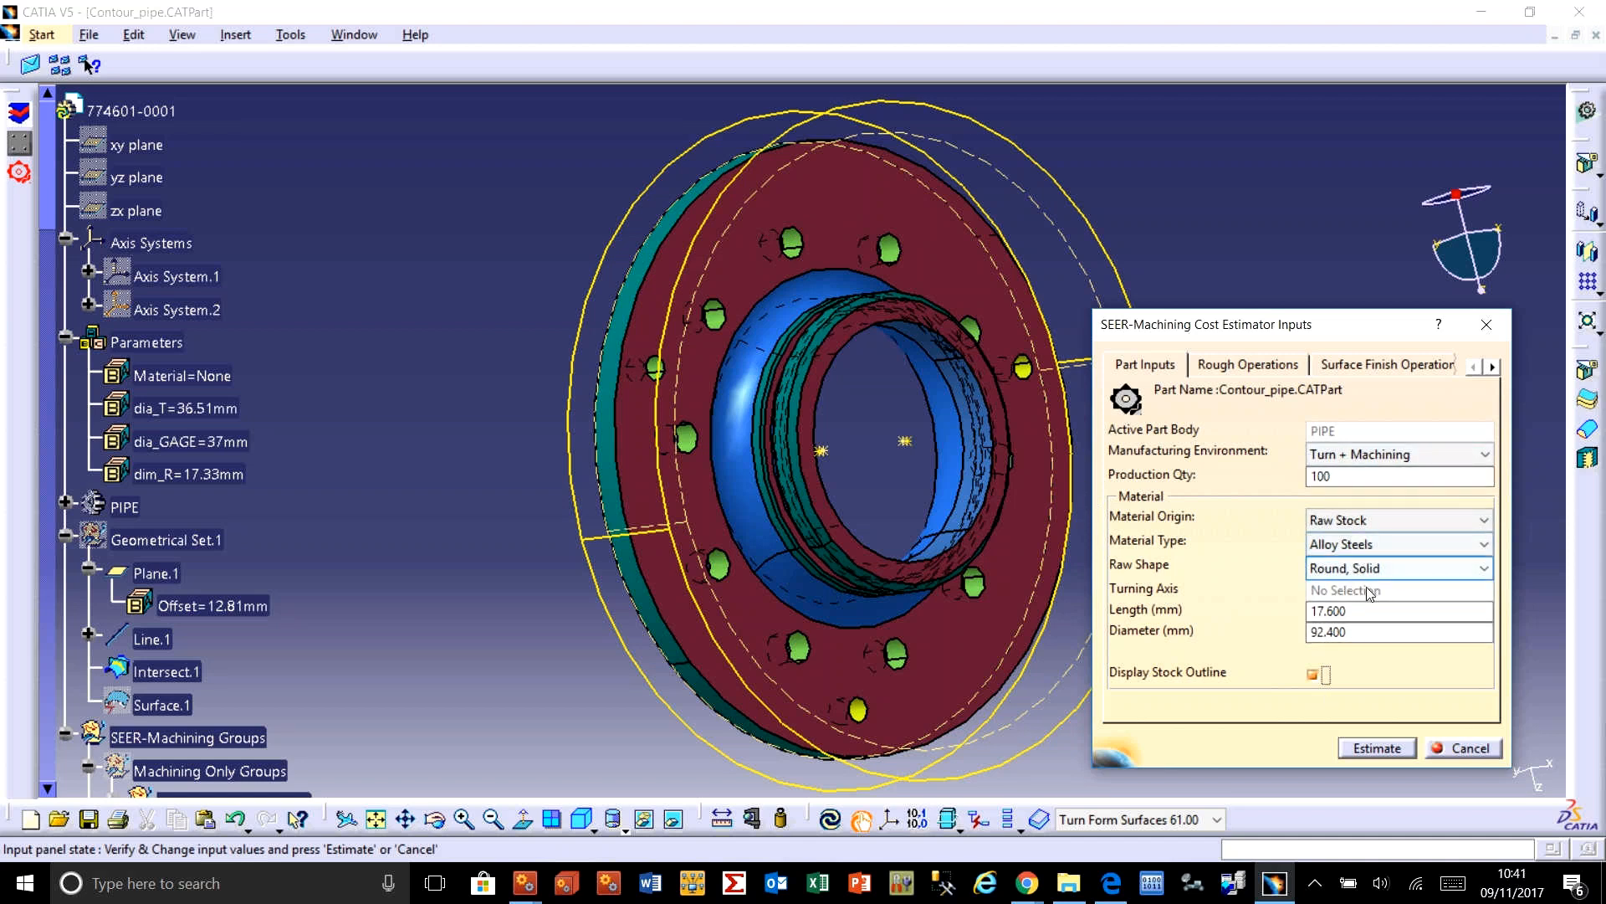
Step: Try the Round, Tube and Rectangular raw shapes on the stock outline, and return to Round, Solid
{"action": "left_click", "coordinate": [1402, 571]}
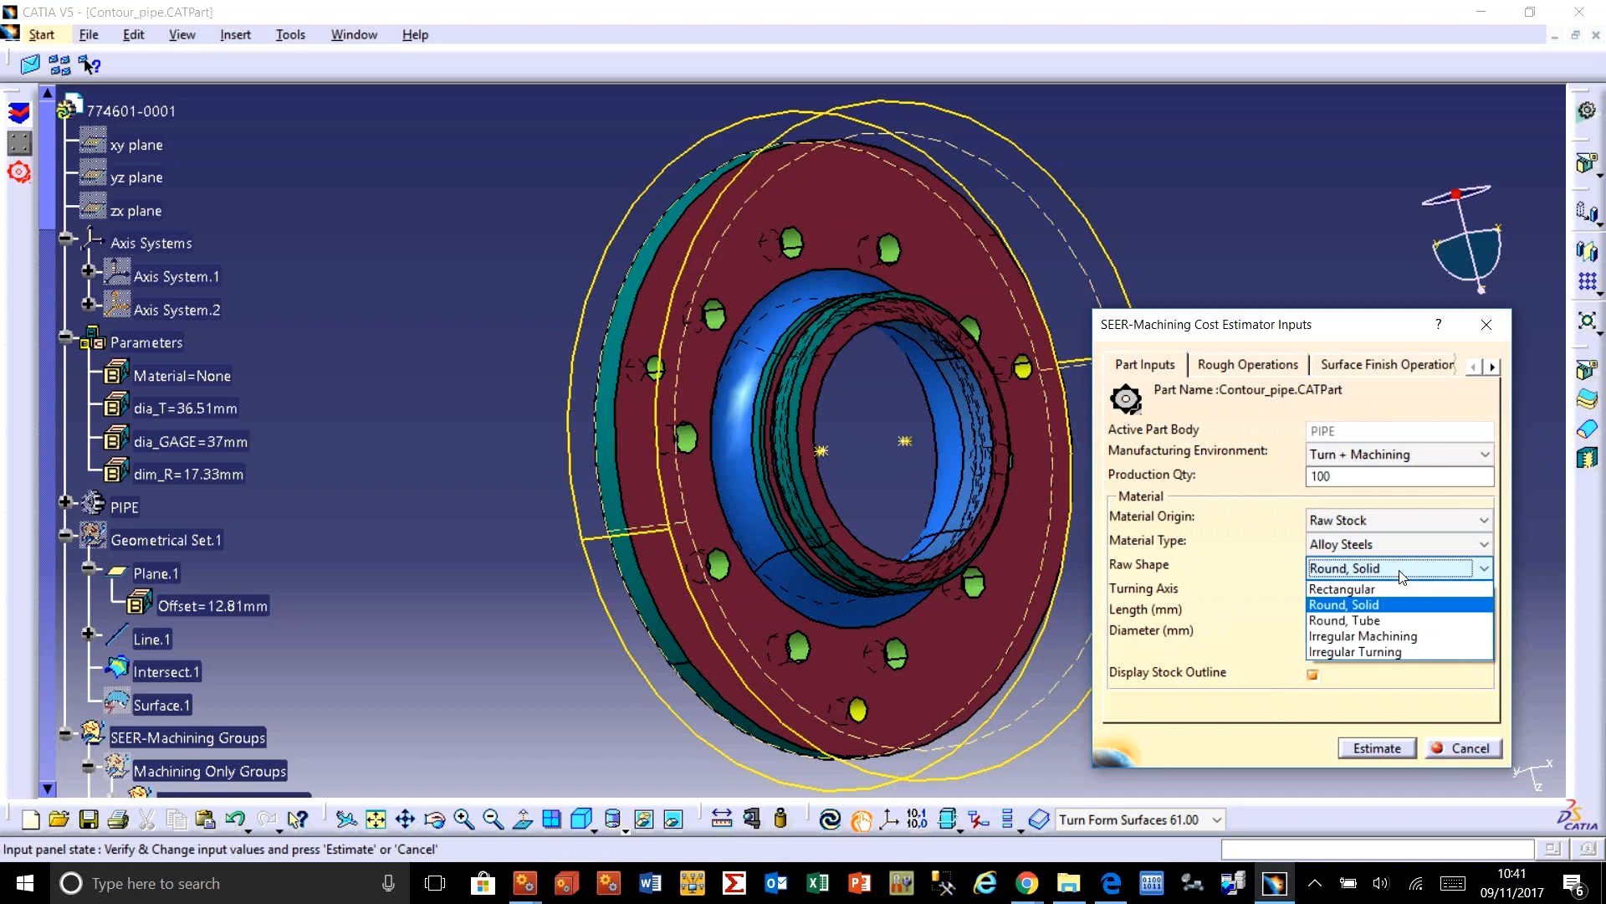
{"action": "left_click", "coordinate": [1400, 621]}
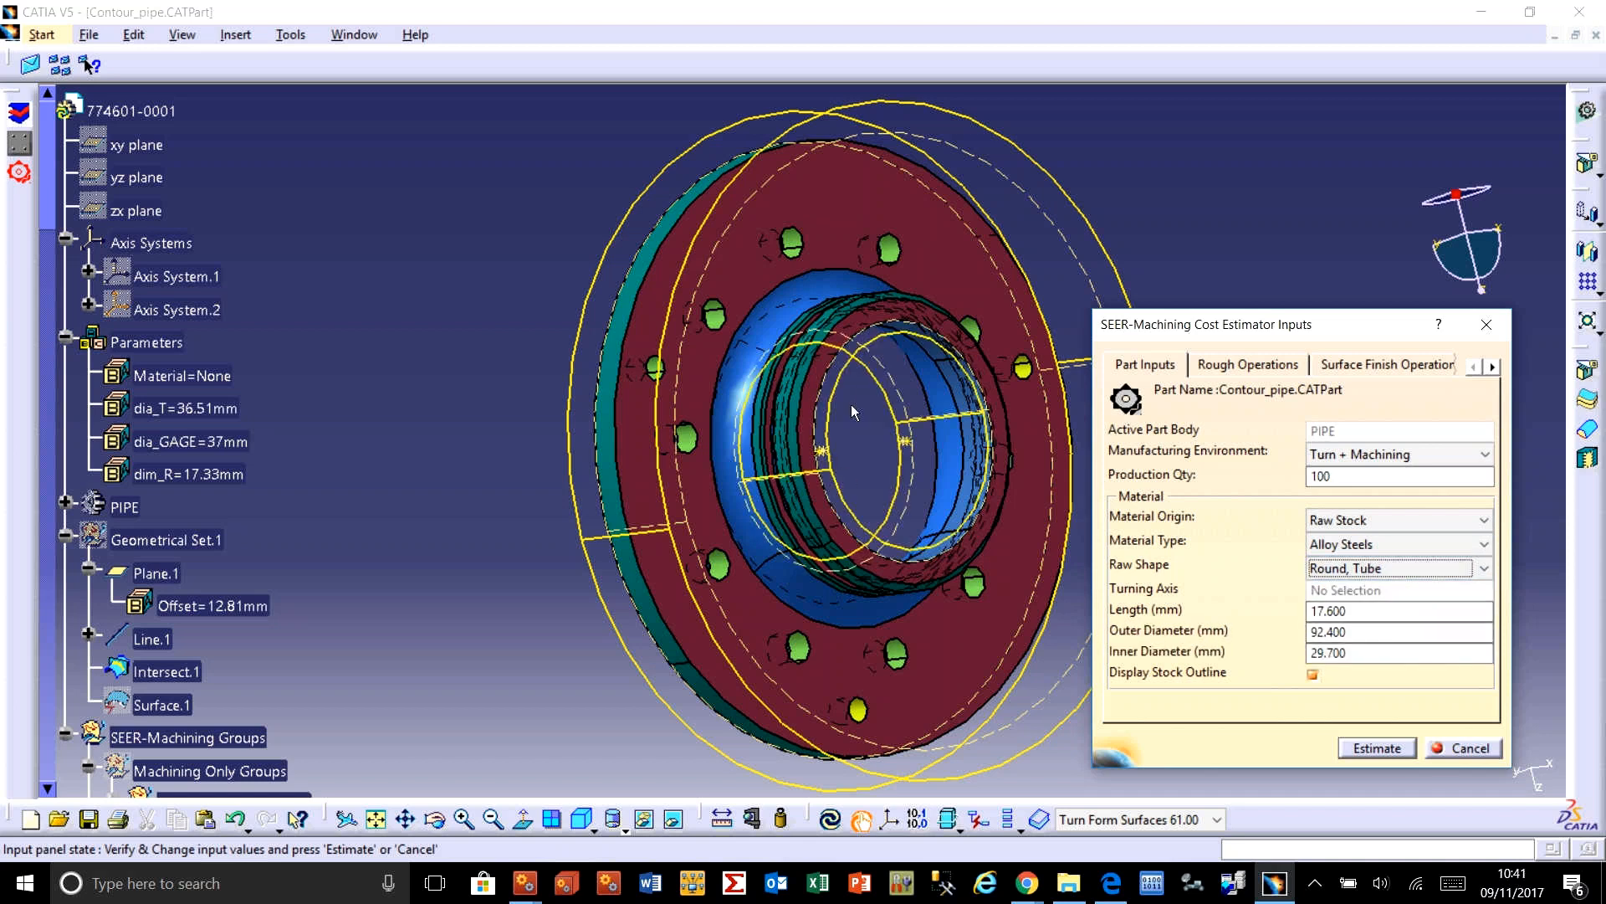
{"action": "left_click", "coordinate": [1486, 569]}
{"action": "left_click", "coordinate": [1464, 587]}
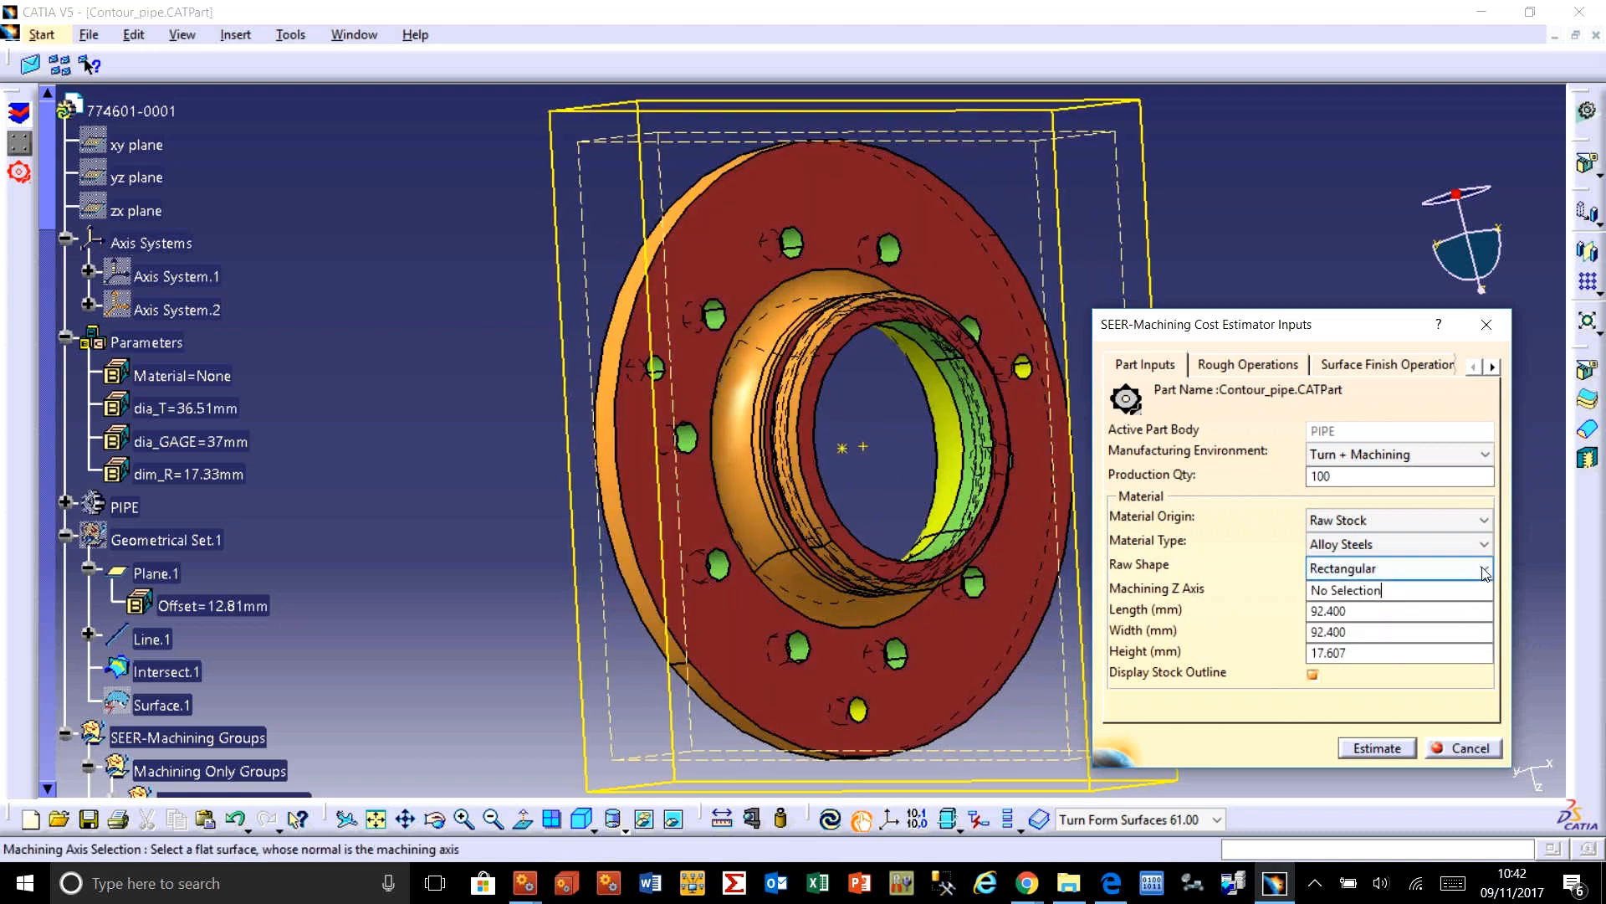
{"action": "left_click", "coordinate": [1485, 571]}
{"action": "left_click", "coordinate": [1456, 604]}
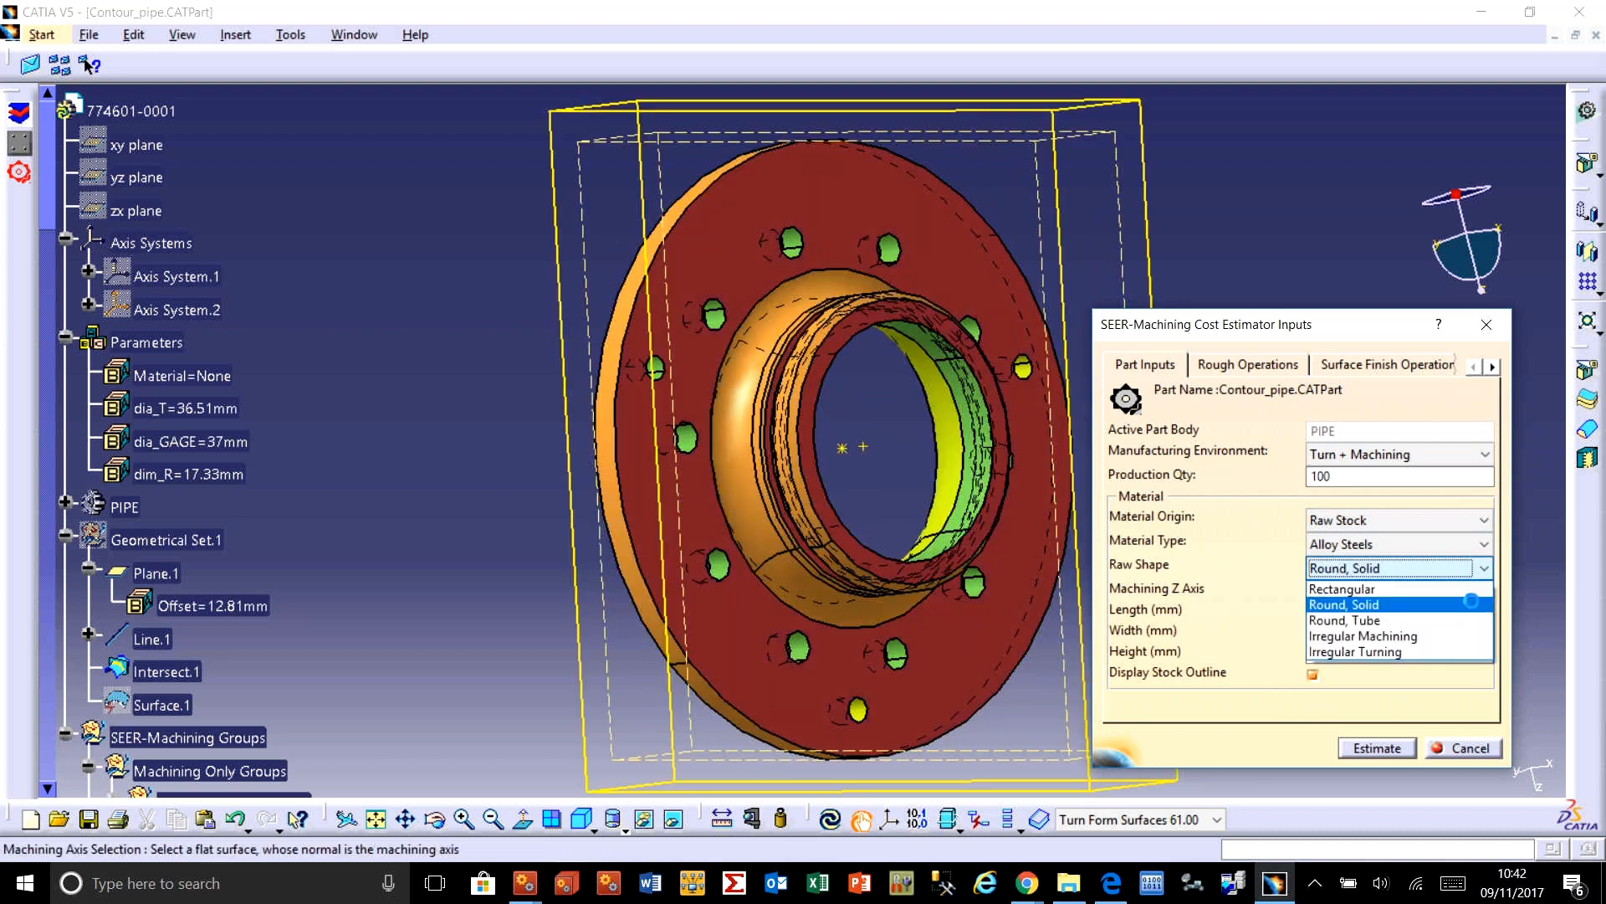
Step: Exclude Volume Rough Milling and Detailed Rough Milling from the rough operations by setting Include to No for both
{"action": "left_click", "coordinate": [1263, 371]}
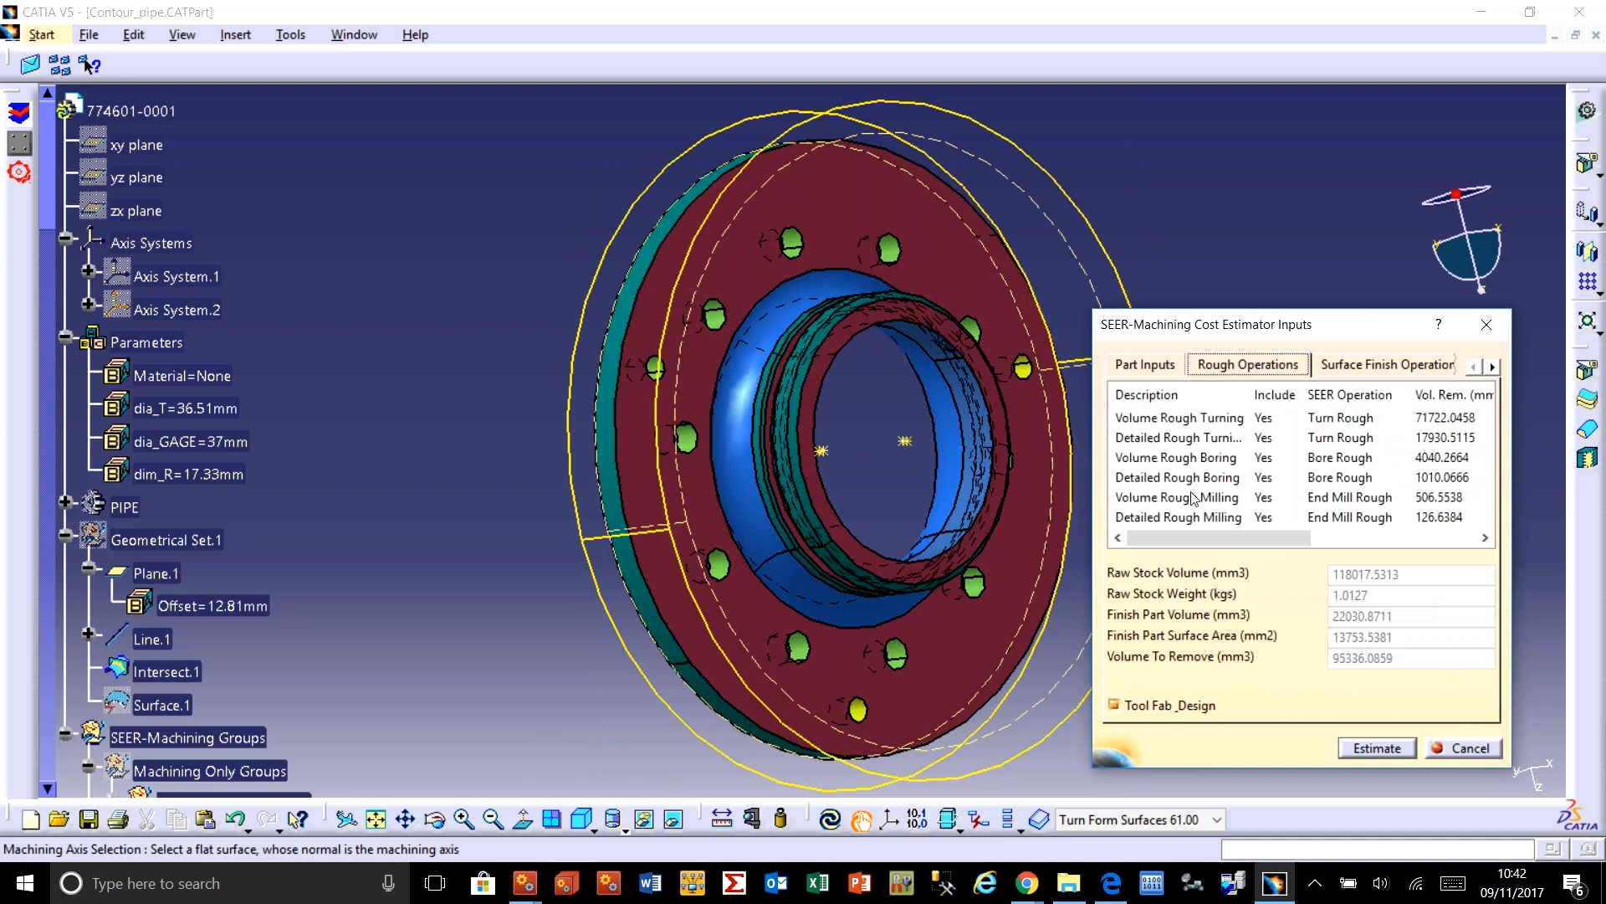
{"action": "left_click", "coordinate": [1272, 501]}
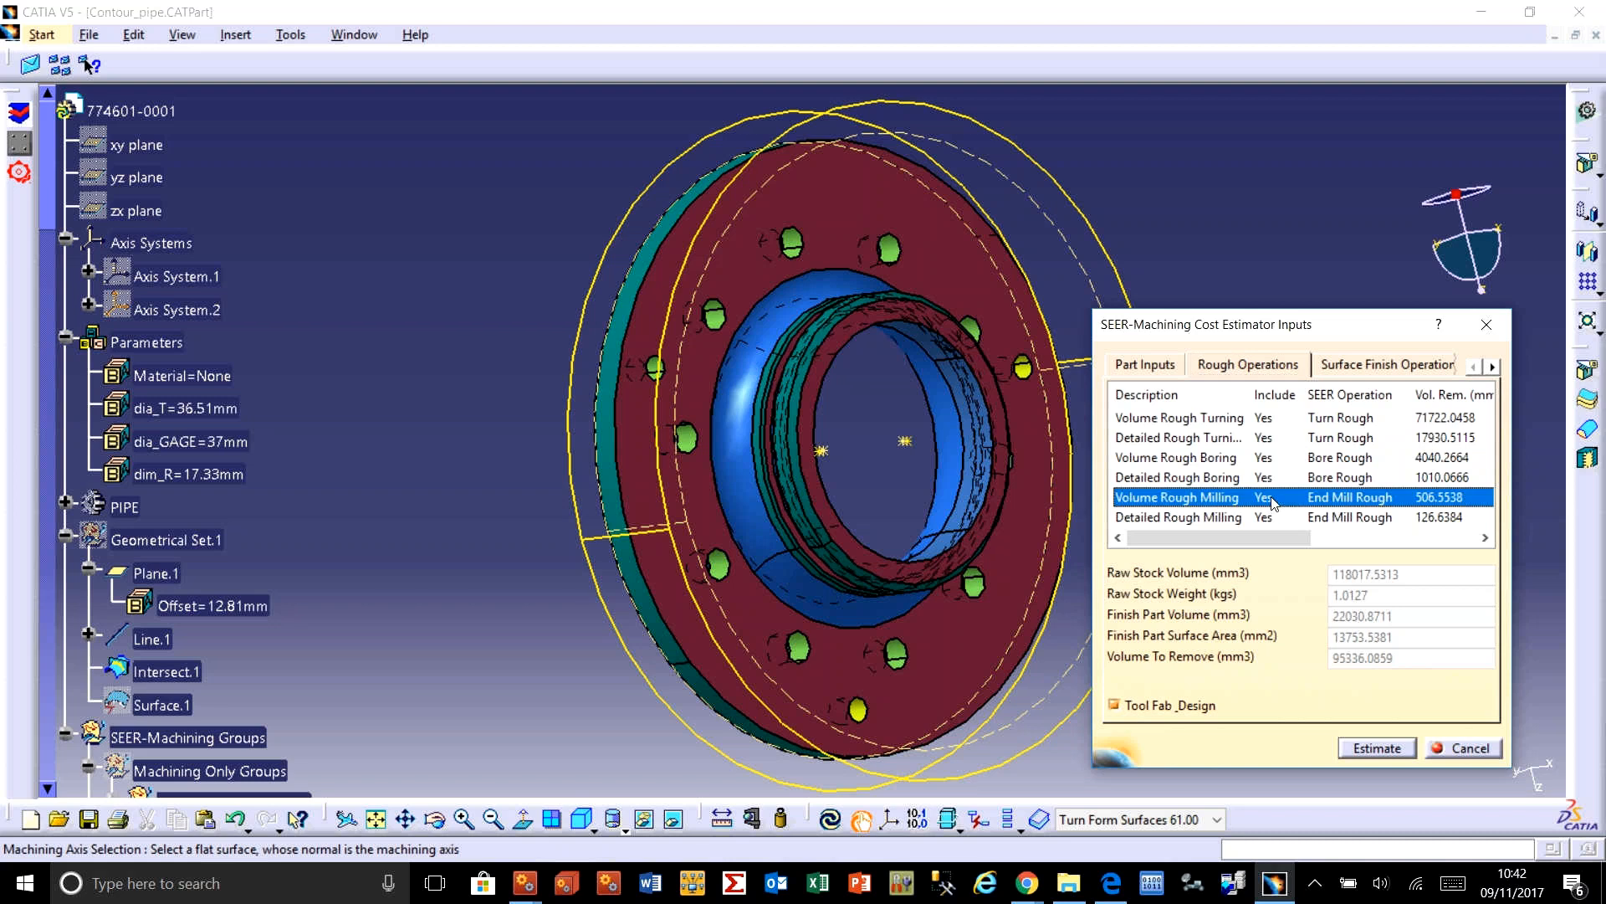
{"action": "left_click", "coordinate": [1265, 499]}
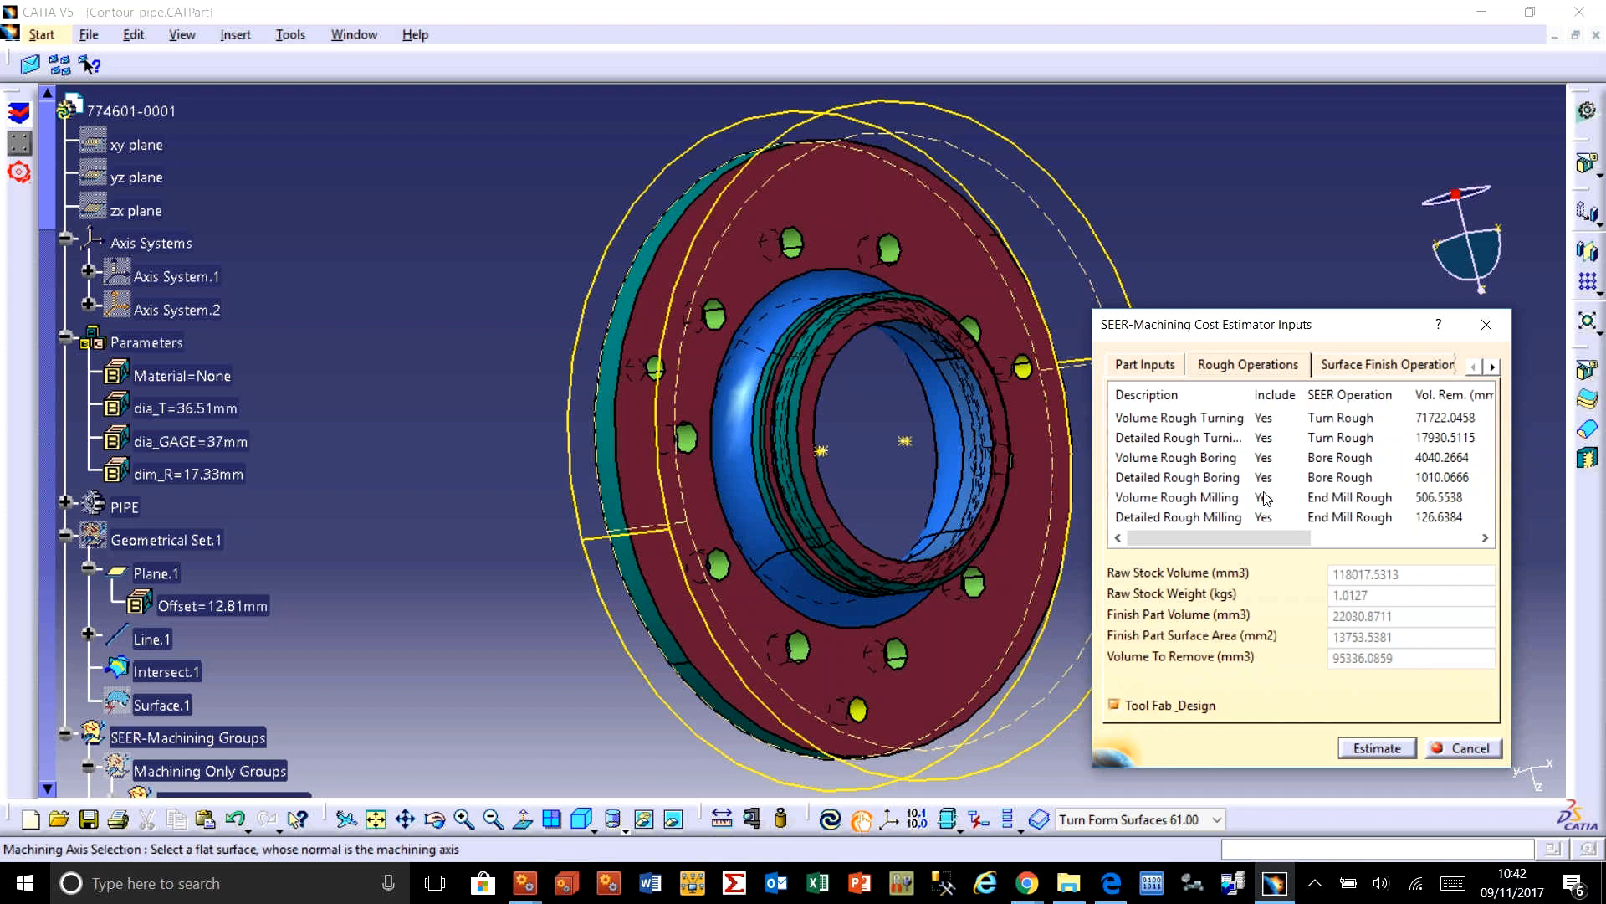
{"action": "left_click", "coordinate": [1267, 499]}
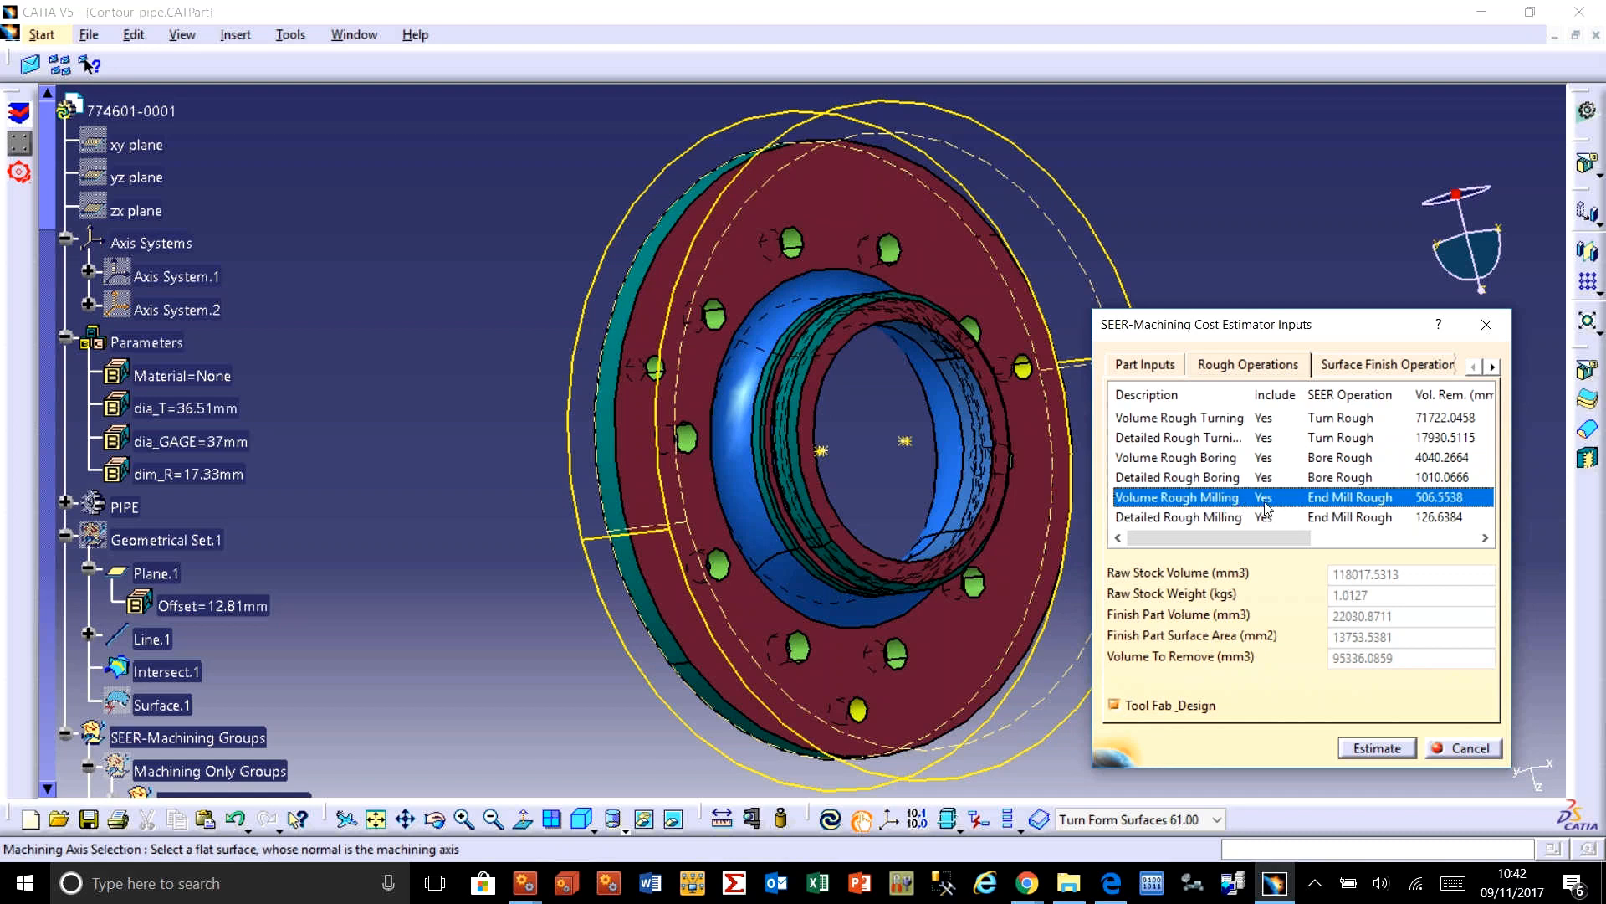
{"action": "left_click", "coordinate": [1267, 502]}
{"action": "type", "text": "No"}
{"action": "left_click", "coordinate": [1272, 521]}
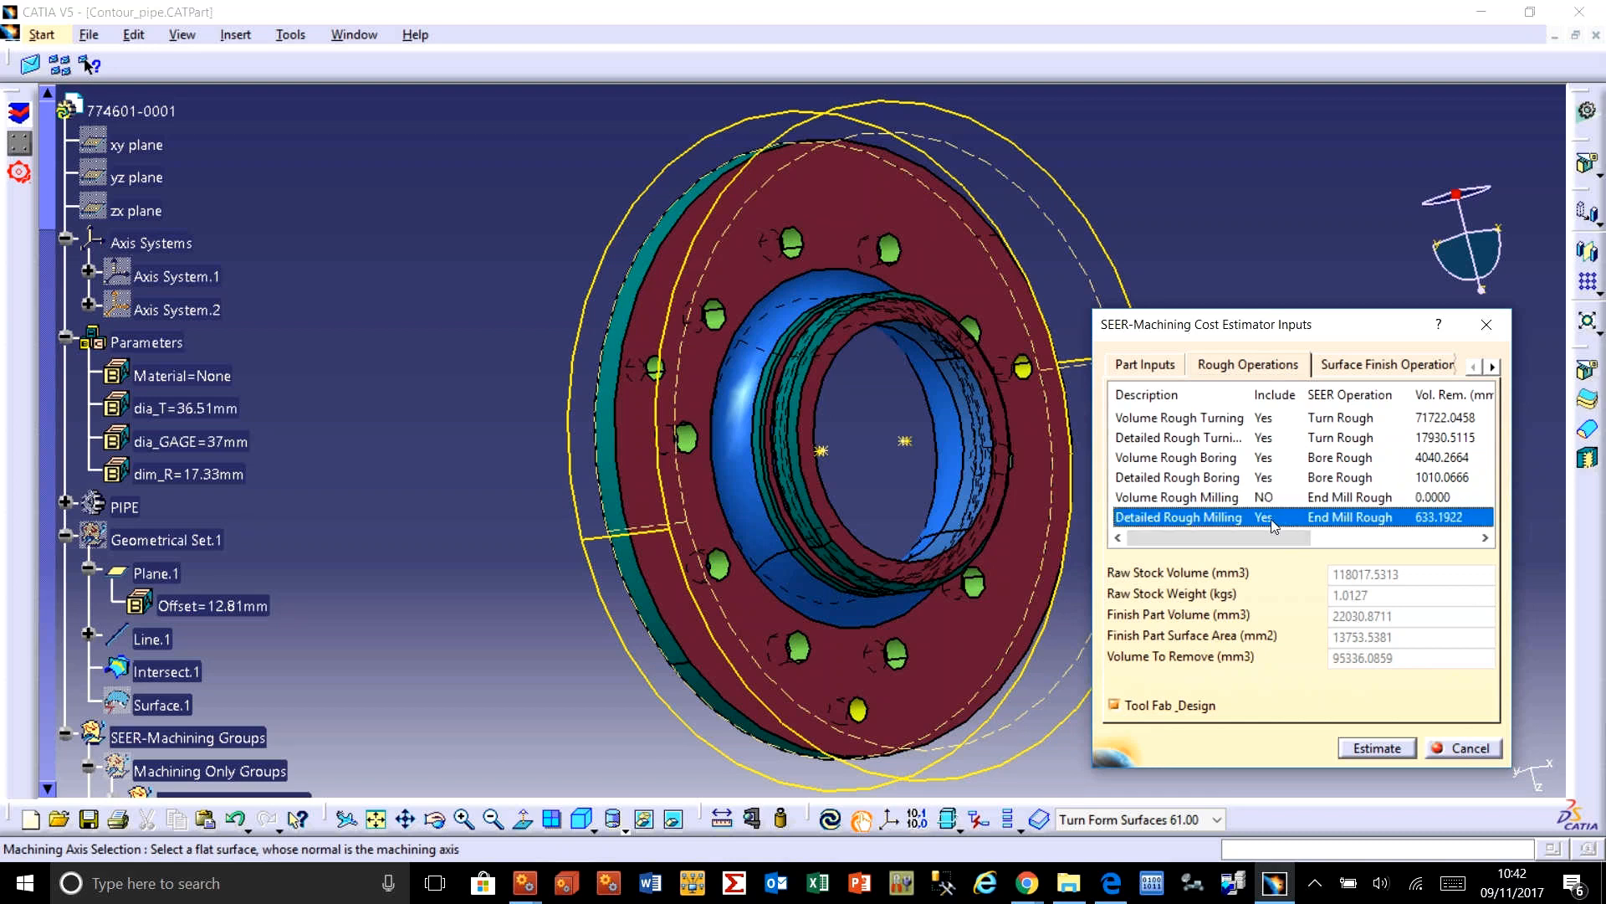
{"action": "left_click", "coordinate": [1267, 517]}
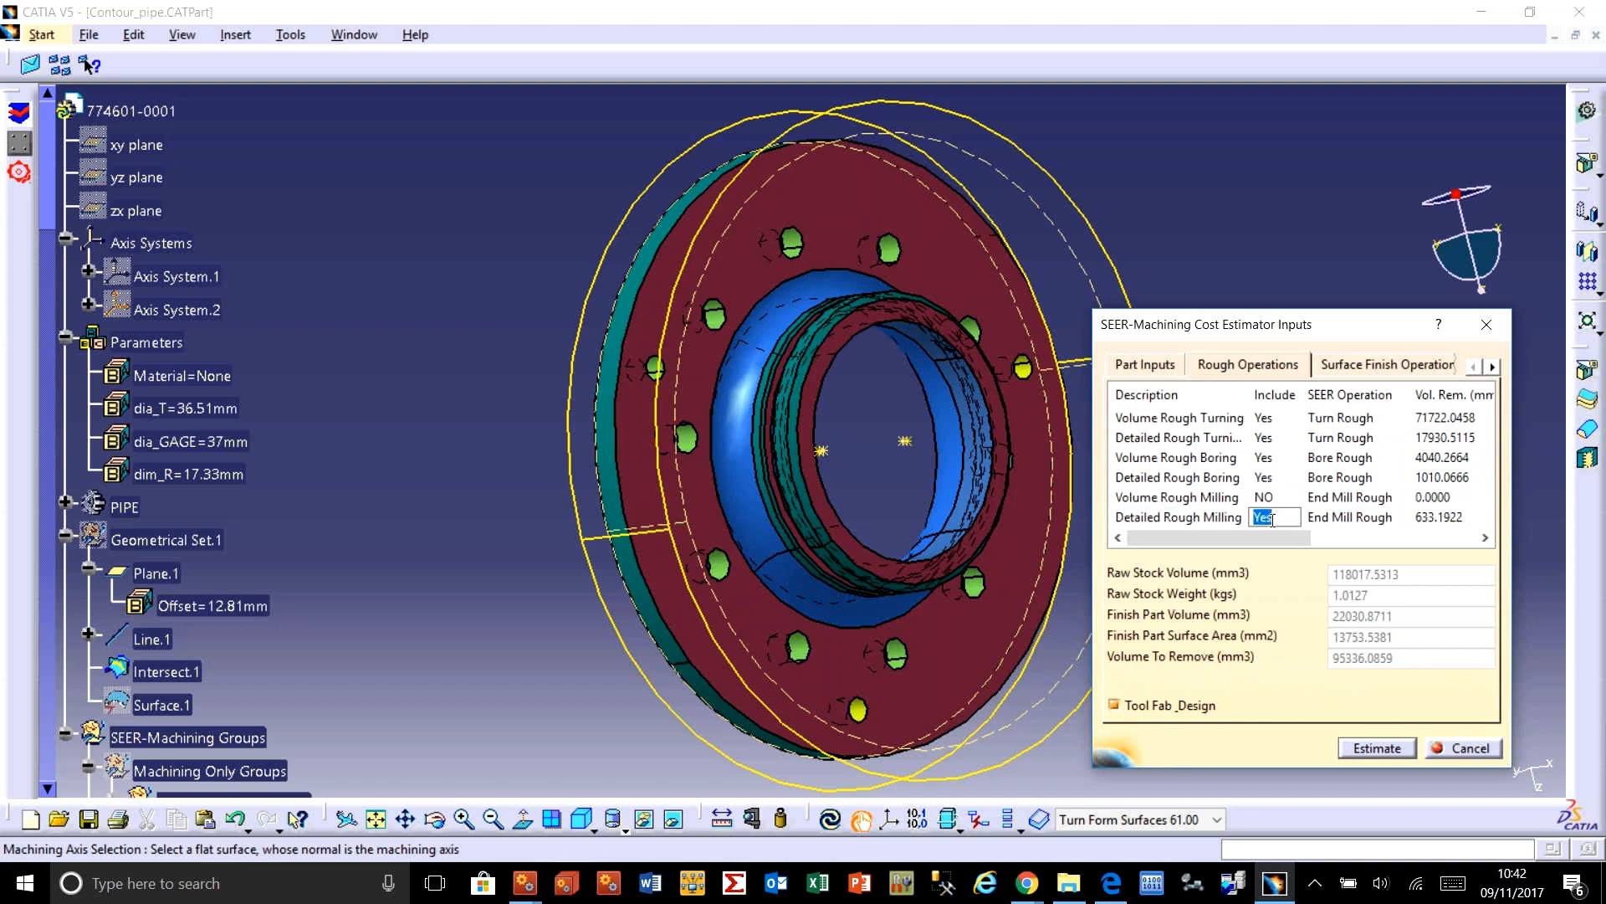
{"action": "type", "text": "No"}
{"action": "left_click", "coordinate": [1255, 474]}
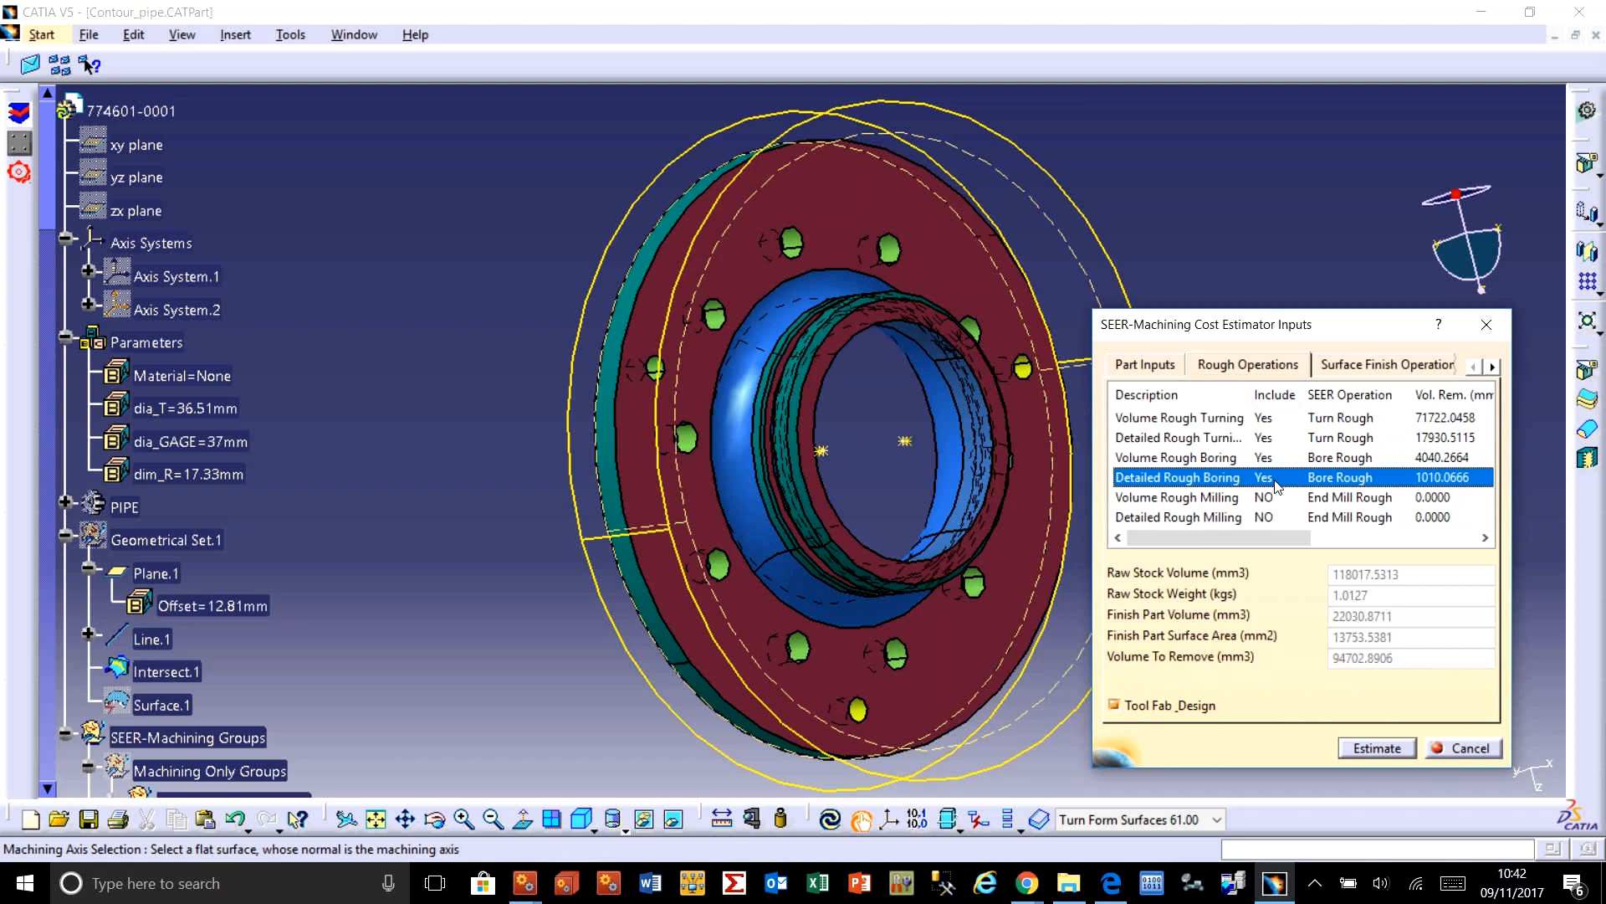
Step: Review the surface finish operations and inspect the surfaces grouped under Turn Form 61.00, without changing them
{"action": "left_click", "coordinate": [1391, 365]}
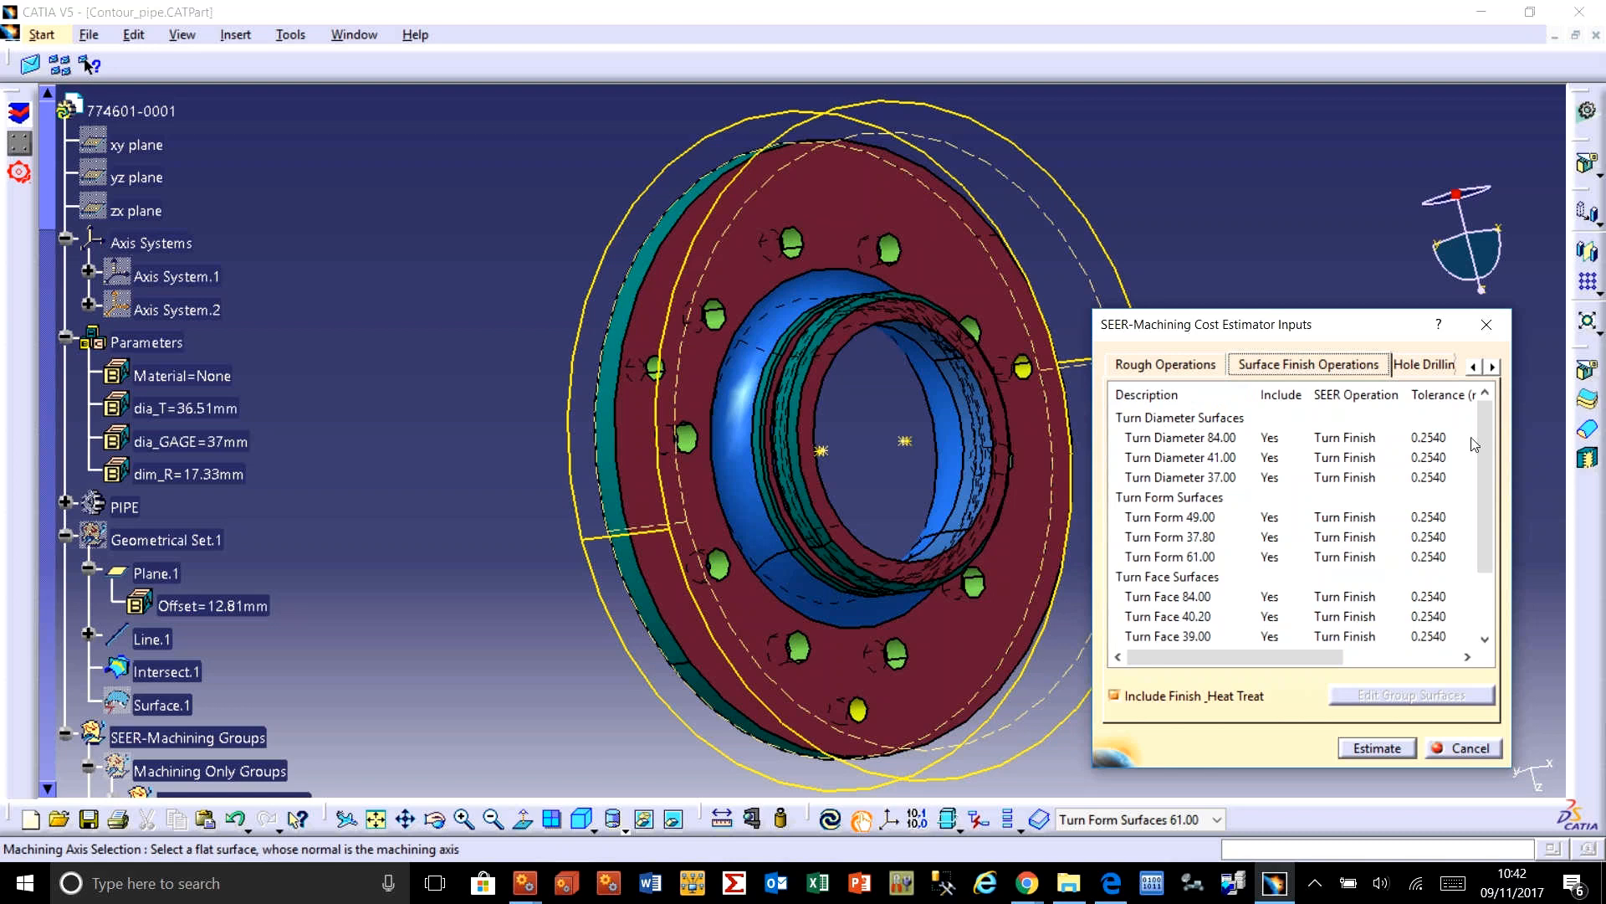
{"action": "scroll", "coordinate": [1486, 451], "scroll_direction": "down", "scroll_amount": 2}
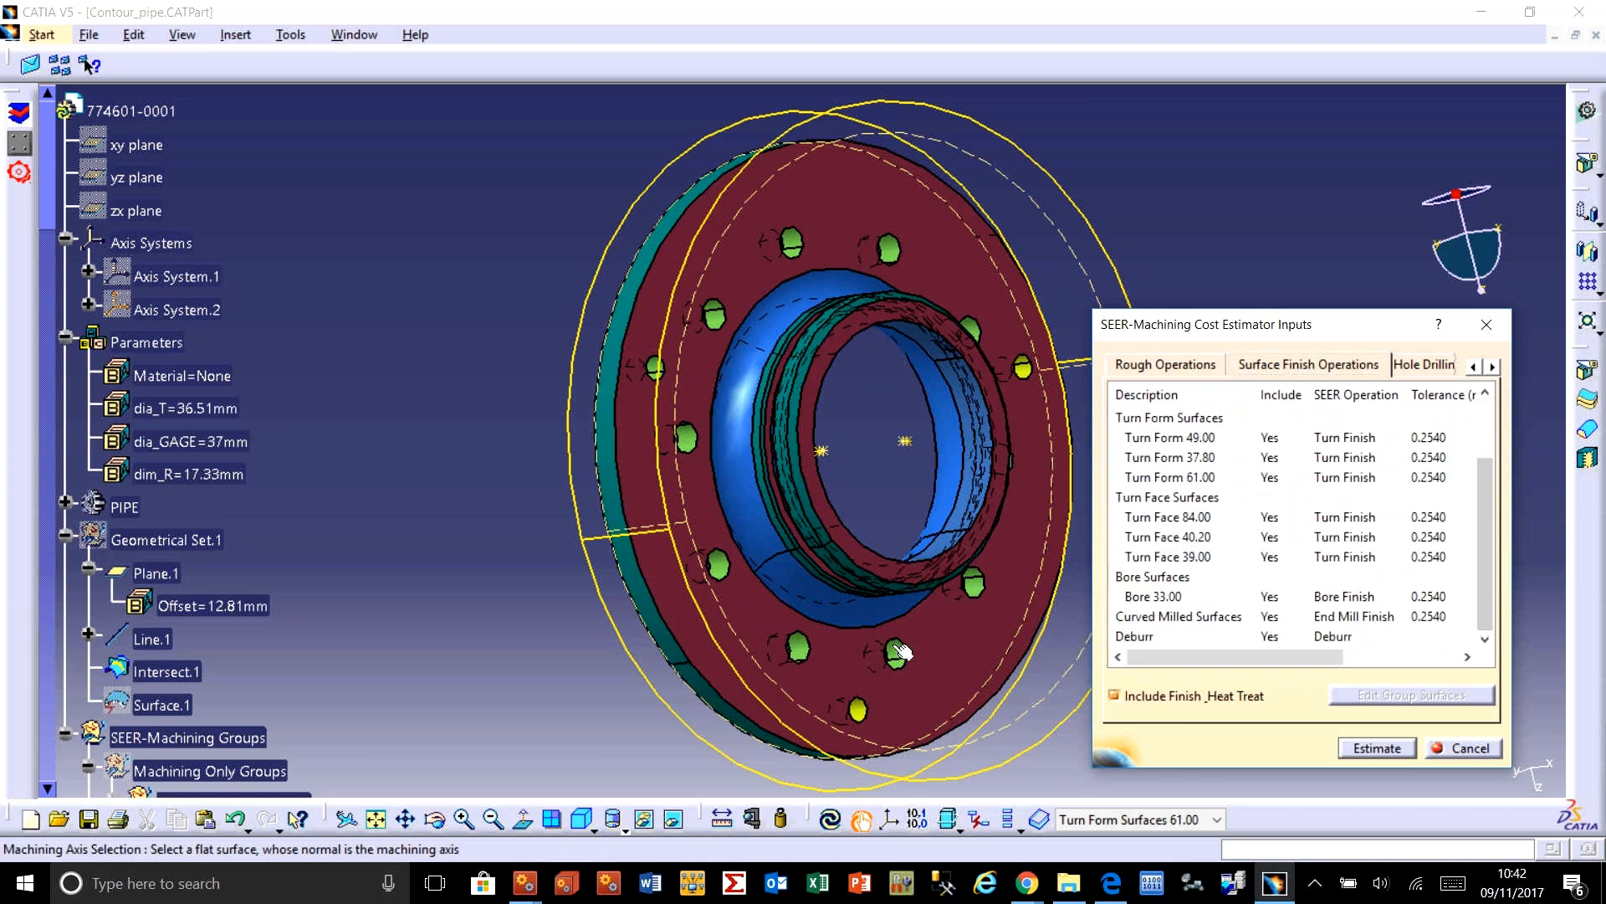
{"action": "left_click", "coordinate": [1208, 480]}
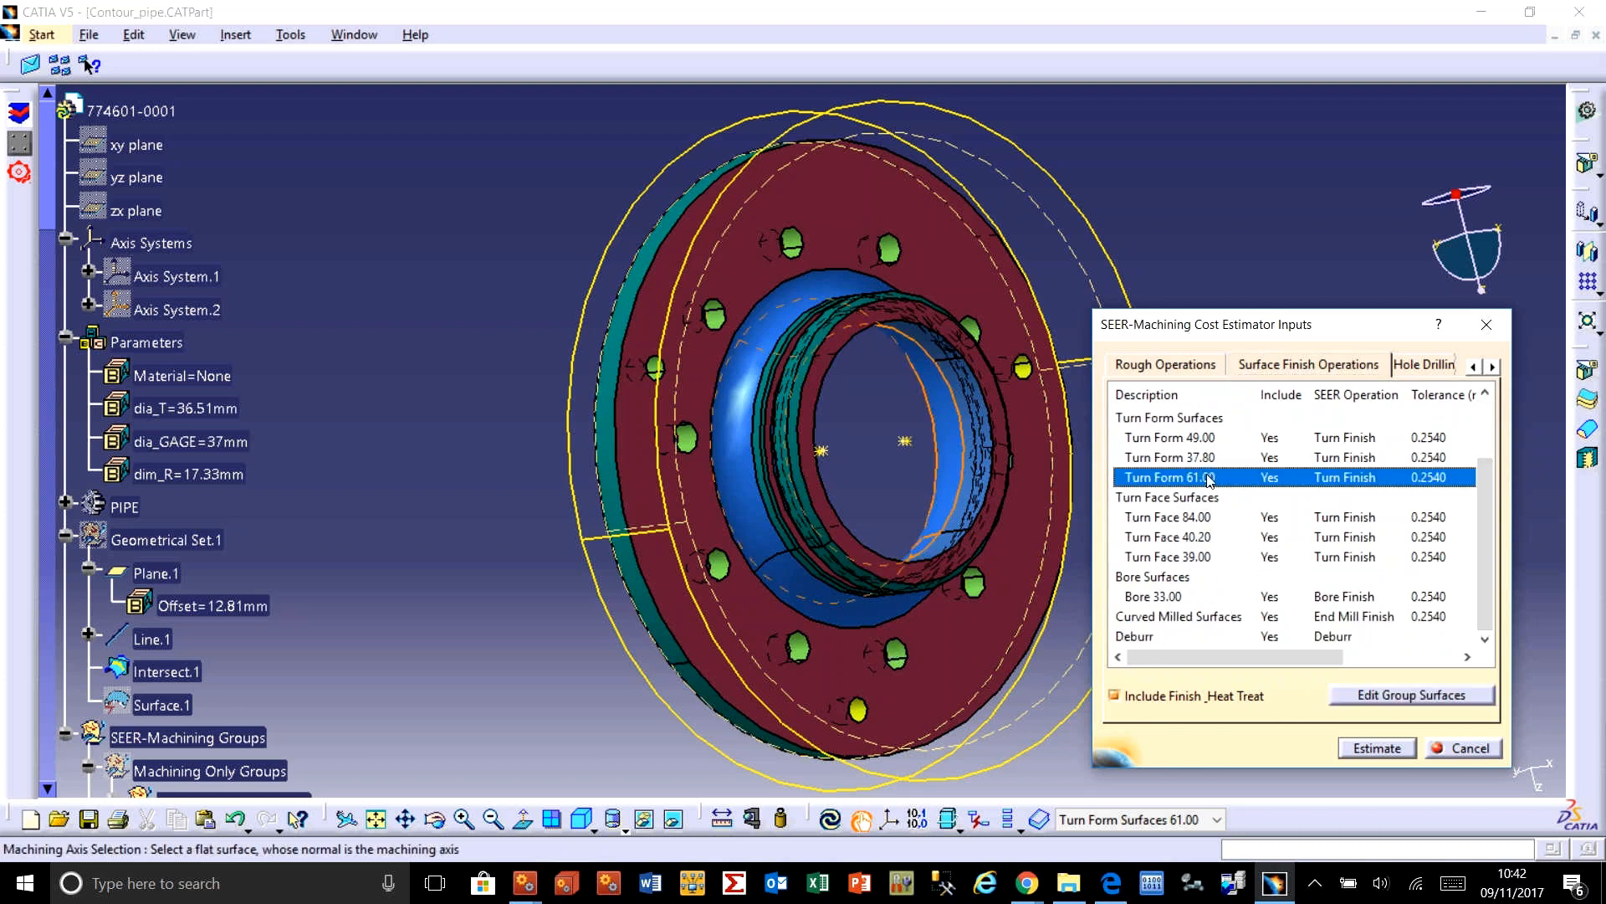
{"action": "left_click", "coordinate": [1427, 696]}
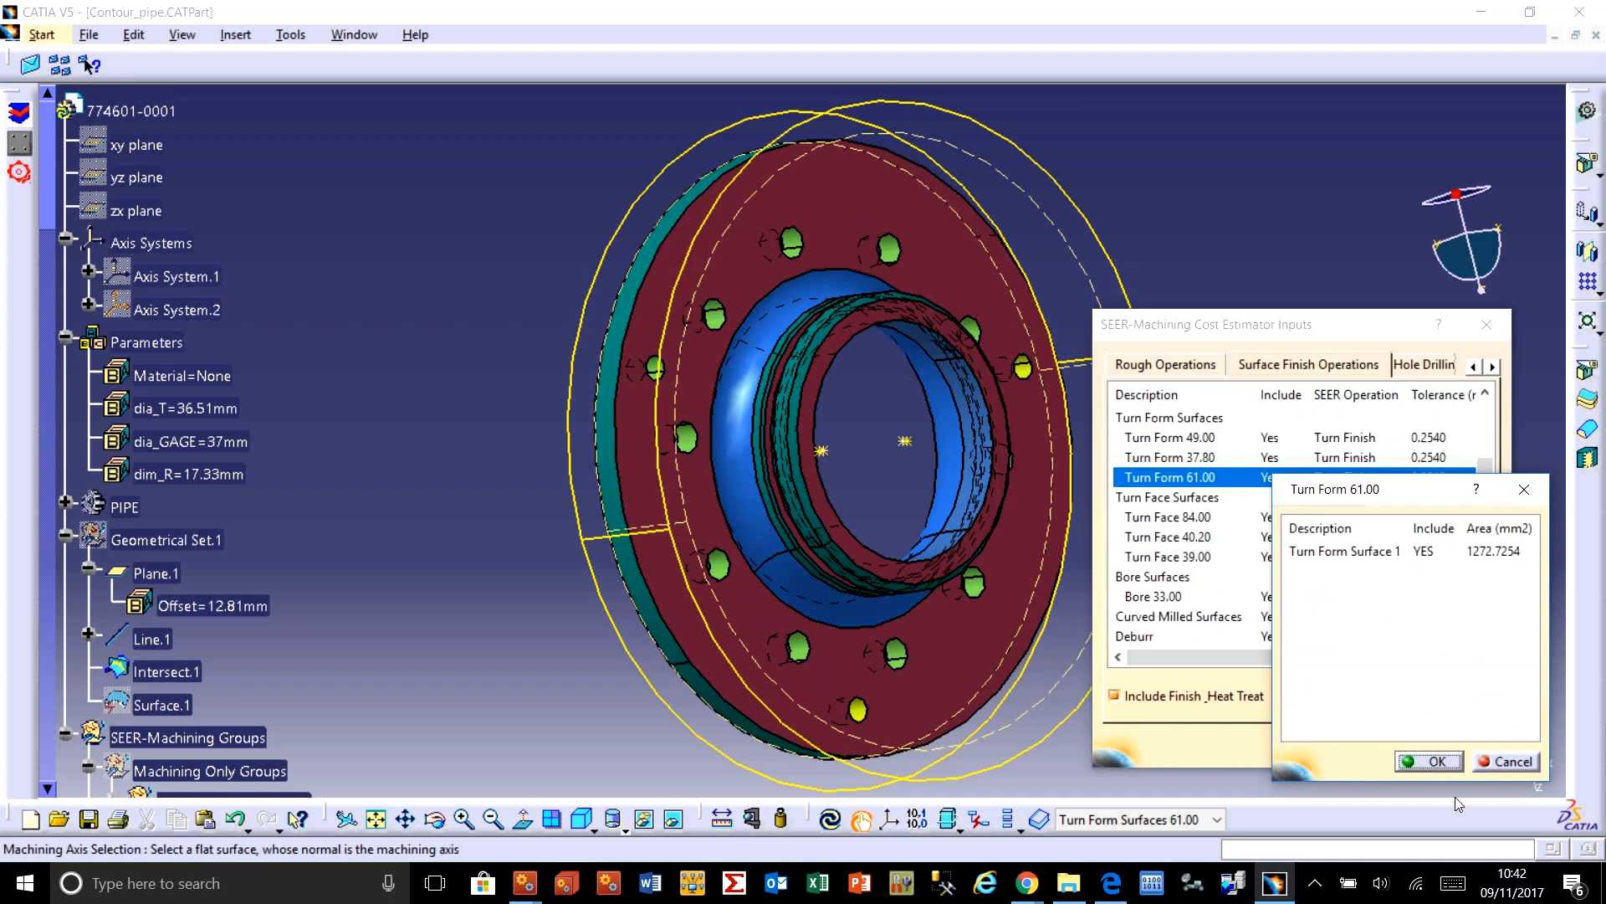
{"action": "left_click", "coordinate": [1516, 762]}
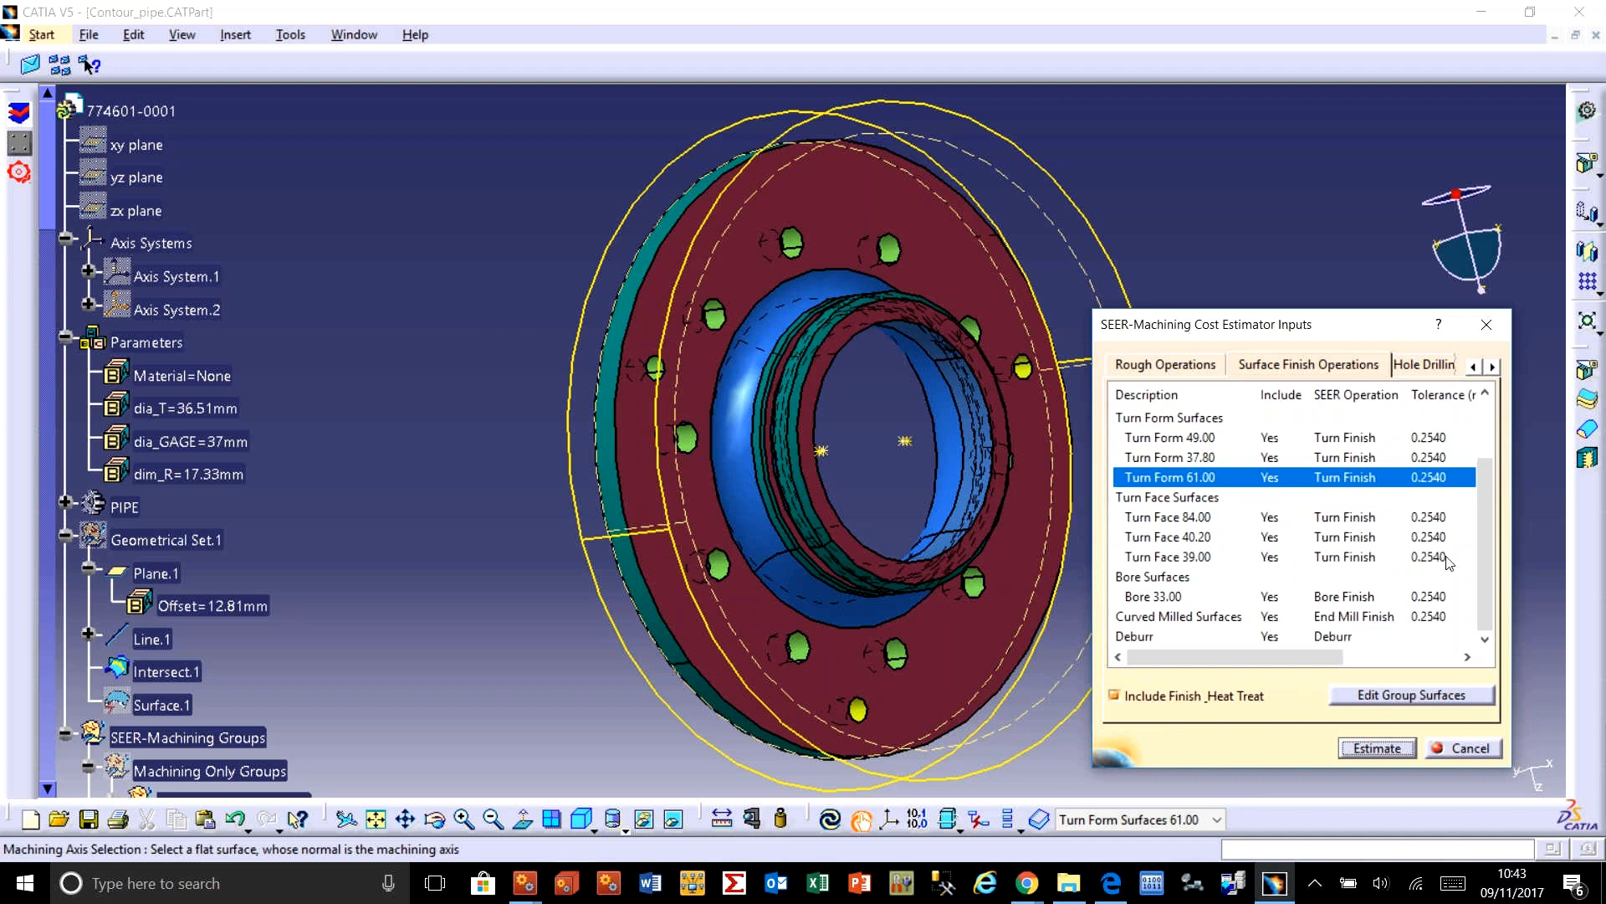
Step: Highlight the Turn Face 39.00, Turn Diameter, Bore 33.00 and Curved Milled surface groups on the part to check each one
{"action": "left_click", "coordinate": [1450, 558]}
{"action": "left_click_drag", "start_coordinate": [1485, 539], "coordinate": [1485, 485]}
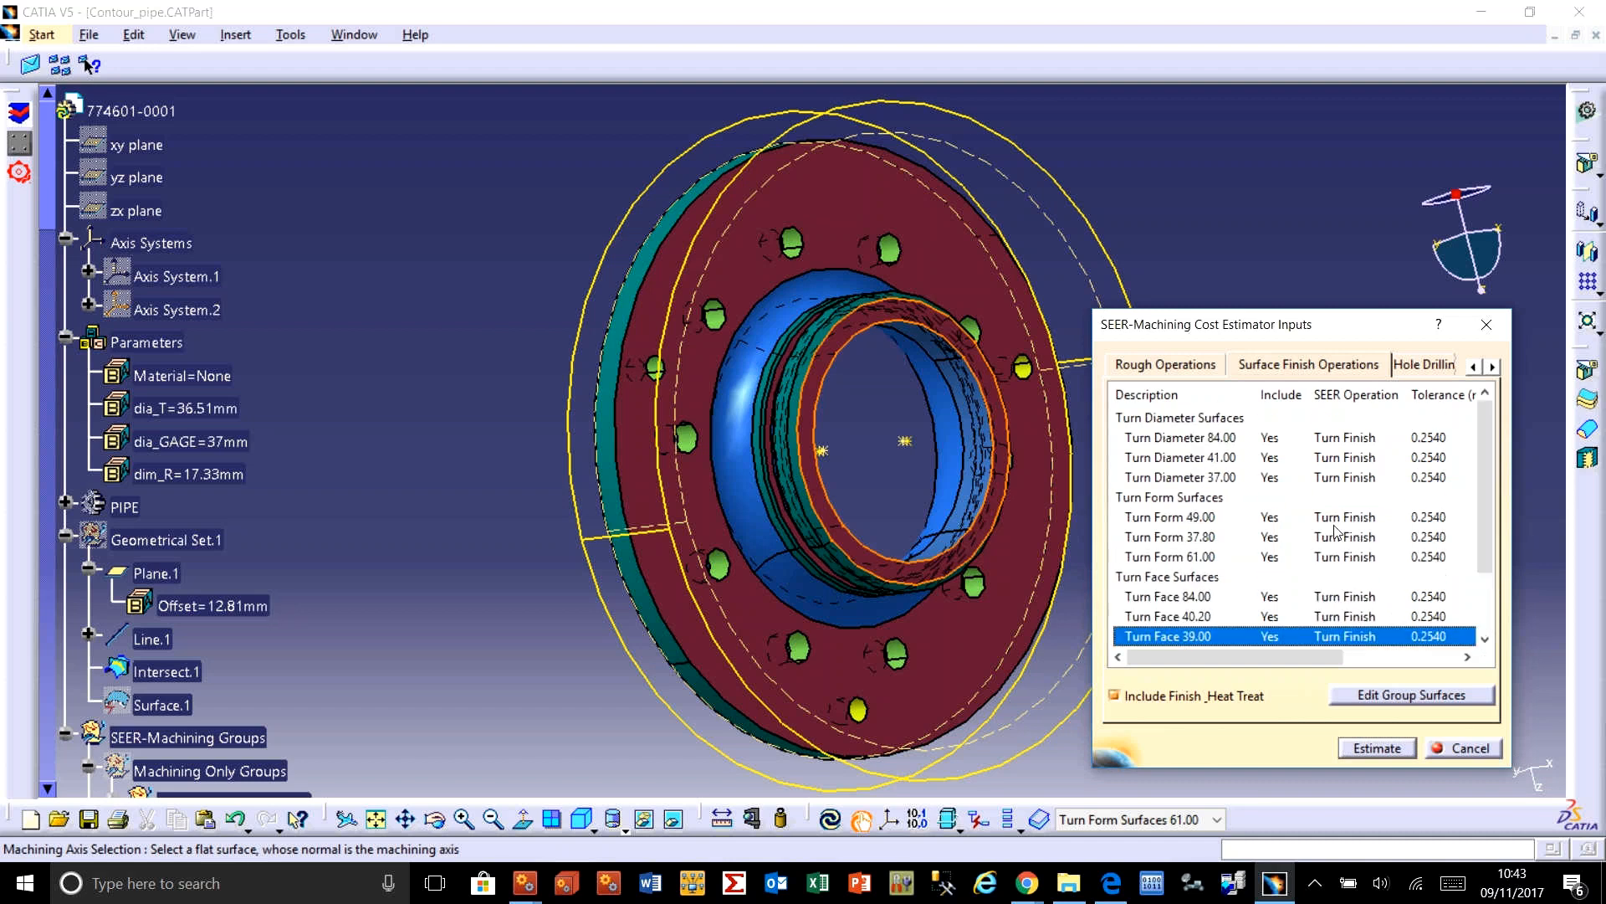
{"action": "left_click", "coordinate": [1238, 477]}
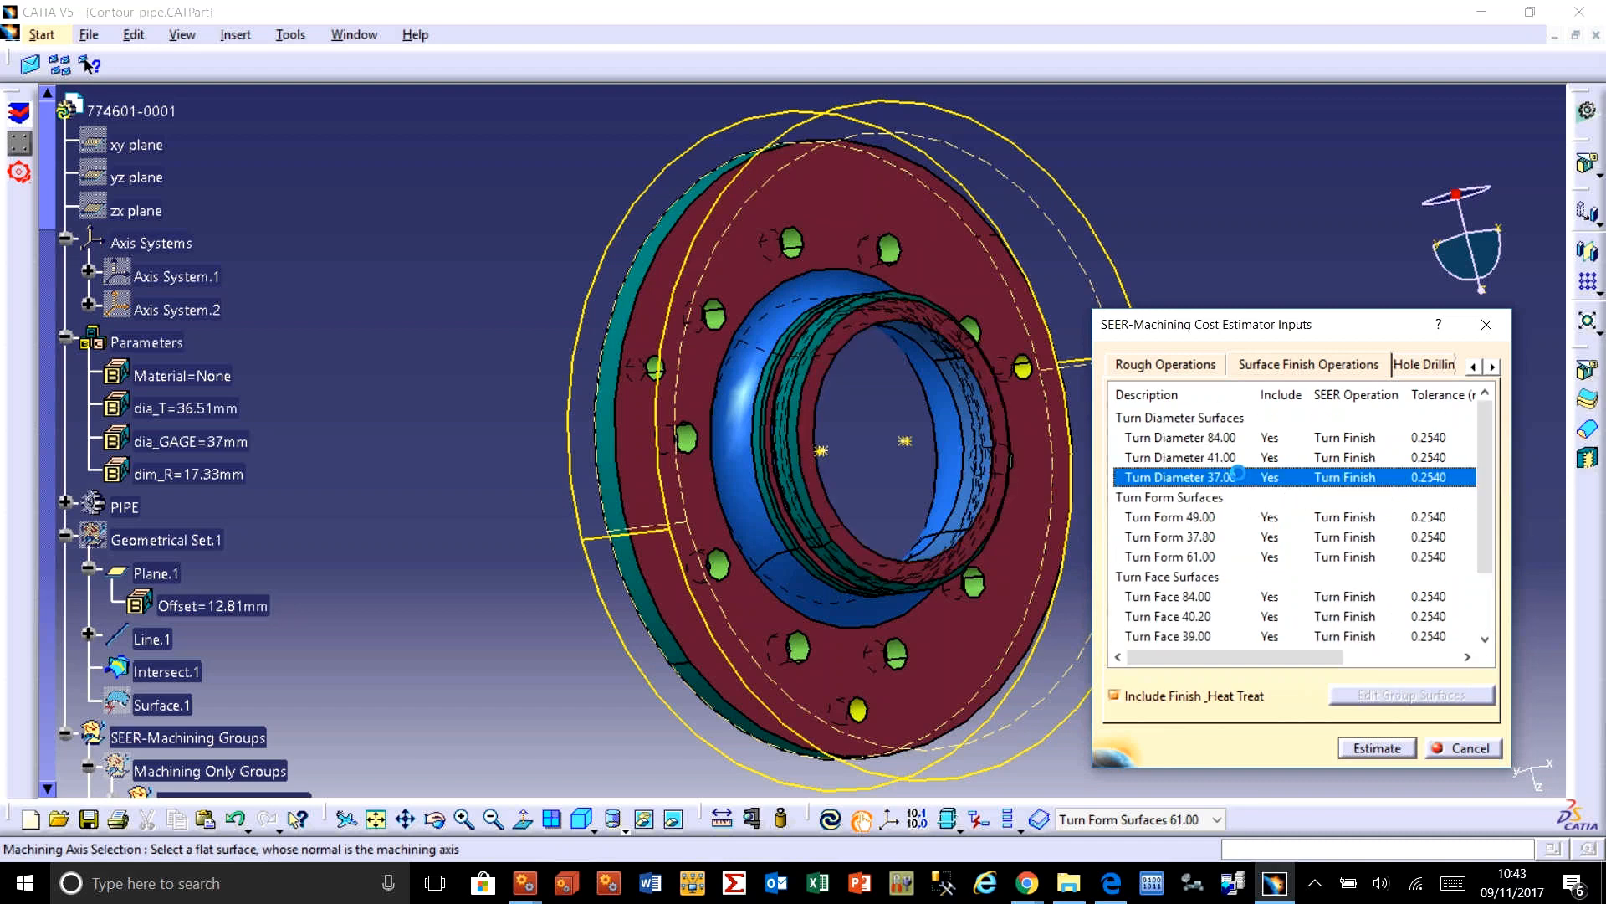
{"action": "left_click", "coordinate": [1235, 460]}
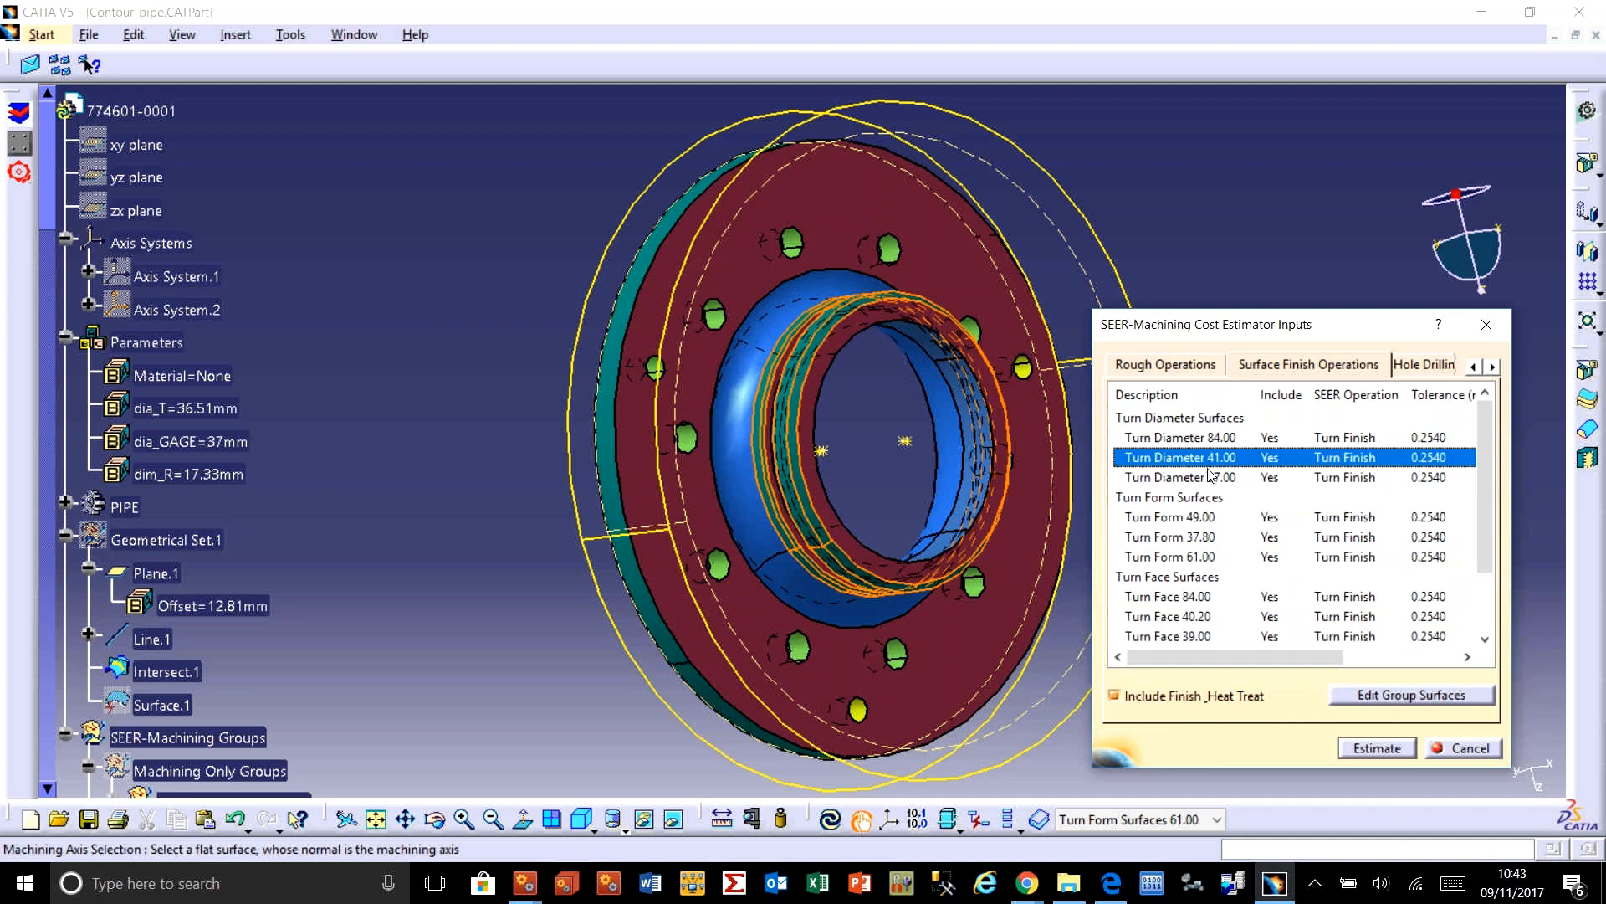
{"action": "left_click", "coordinate": [1207, 436]}
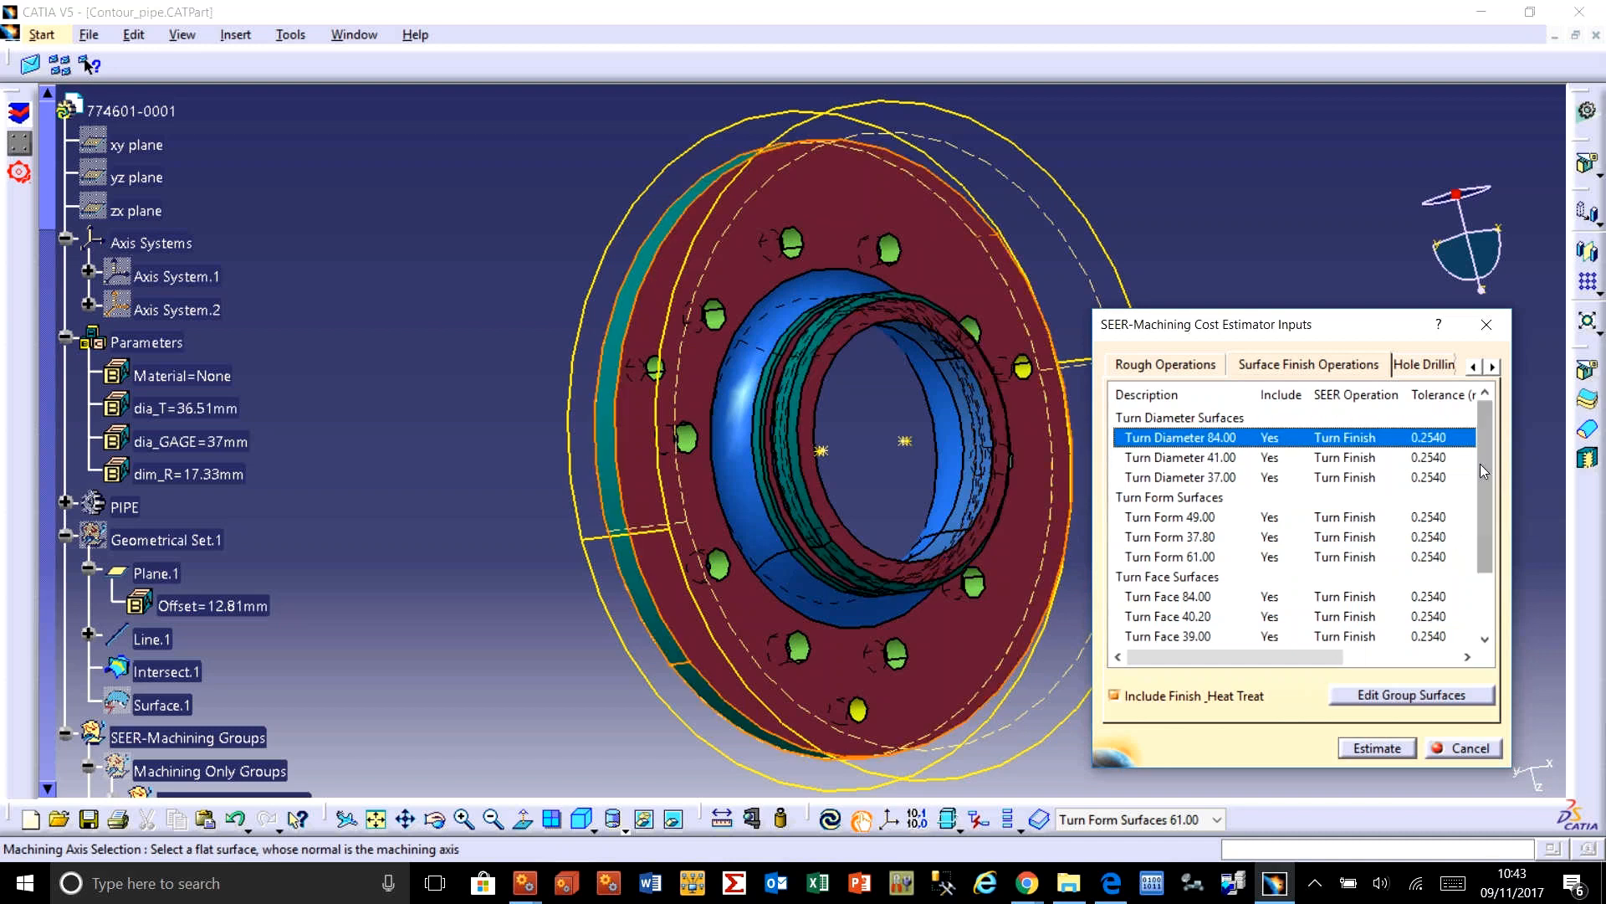
{"action": "left_click_drag", "start_coordinate": [1479, 464], "coordinate": [1504, 540]}
{"action": "left_click", "coordinate": [1324, 599]}
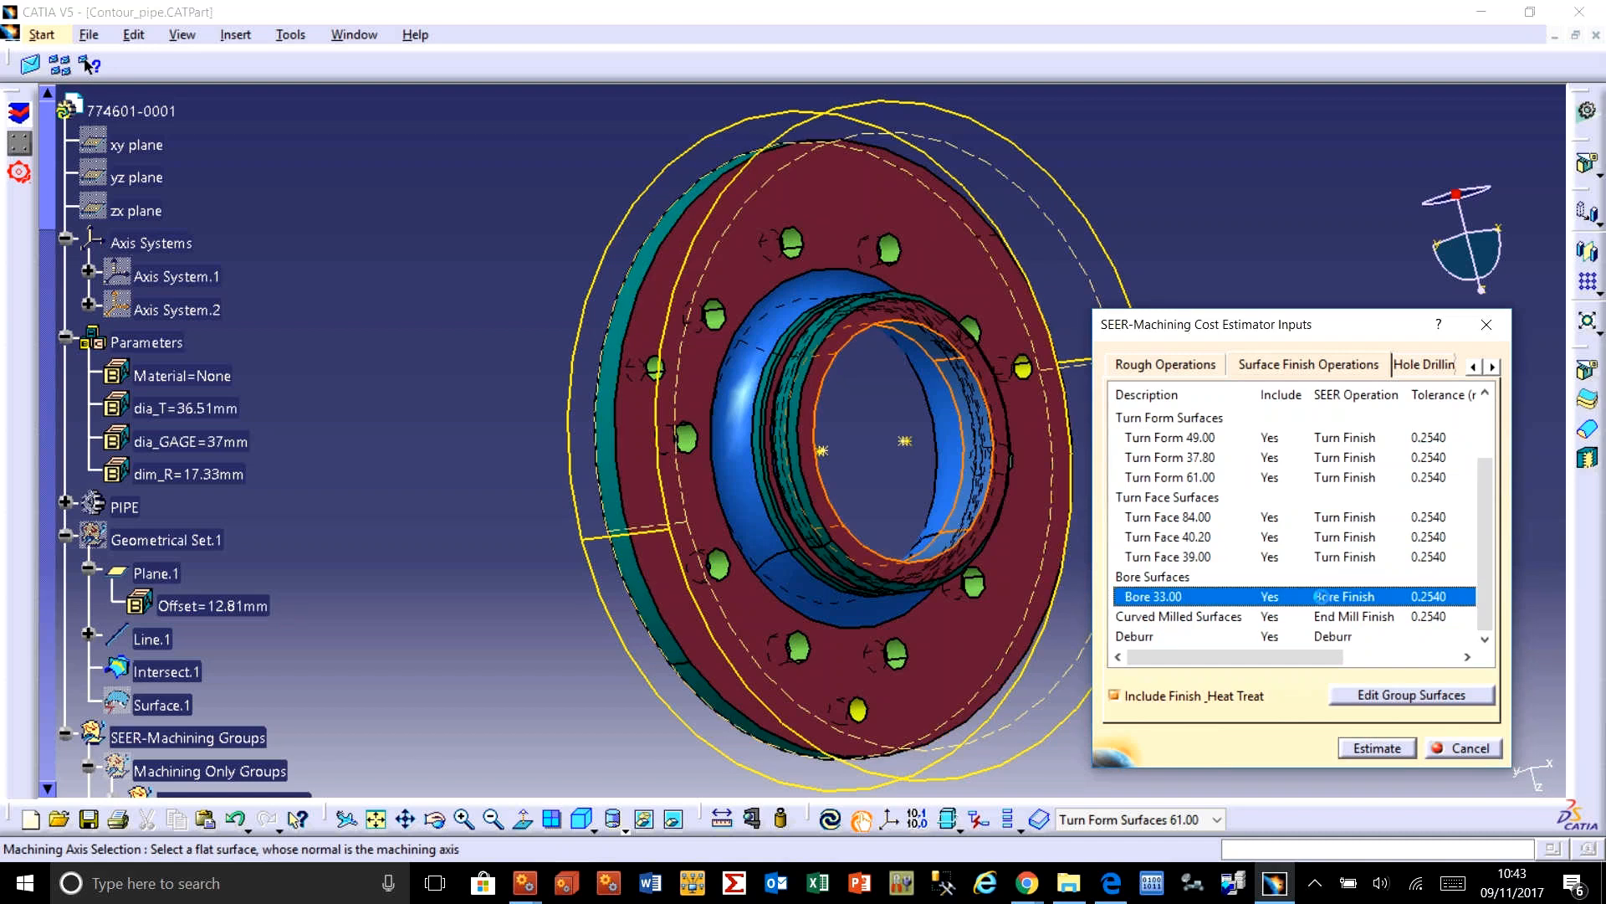
{"action": "left_click", "coordinate": [1339, 617]}
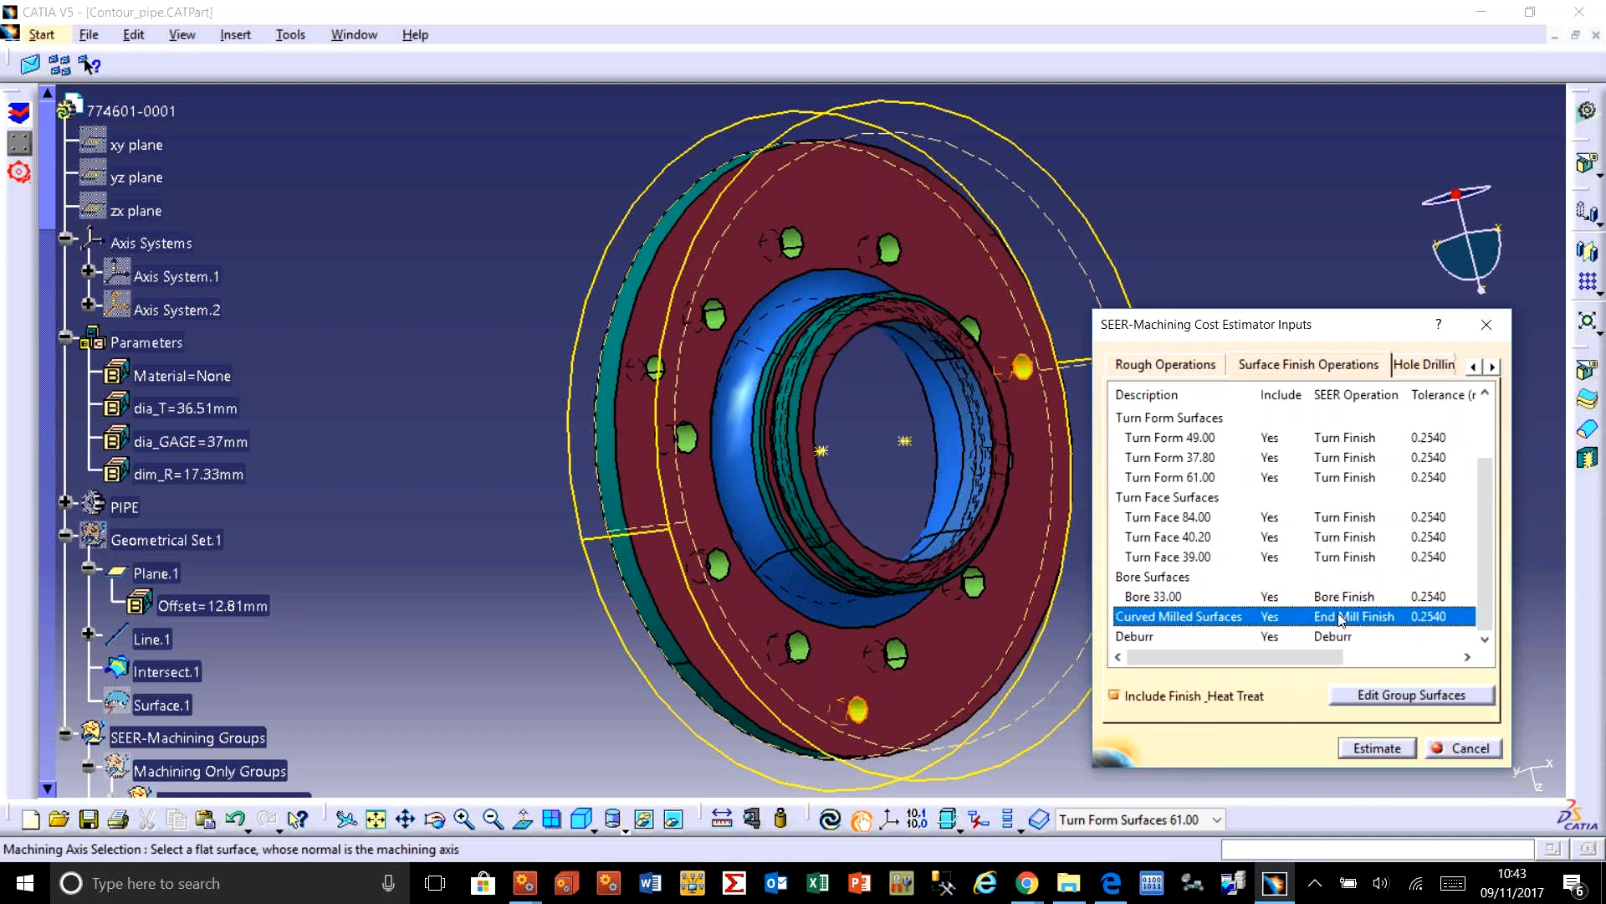
Step: Review the hole drilling operations, highlighting the 4.41 x 4.00 and 3.50 x 4.00 through holes on the flange
{"action": "left_click", "coordinate": [1423, 365]}
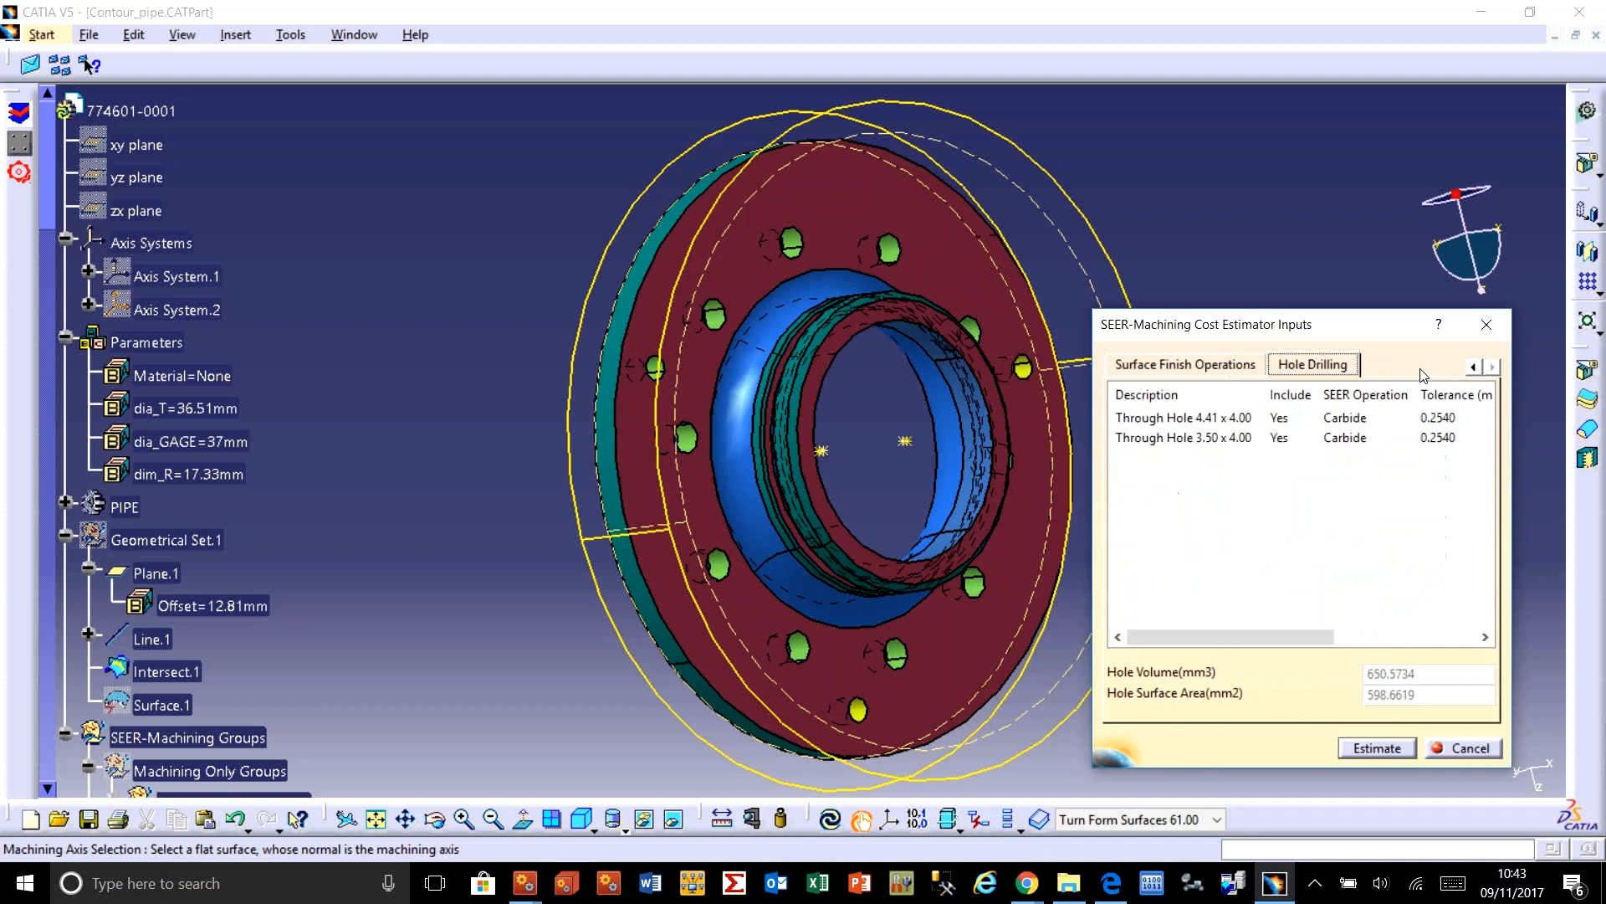
{"action": "left_click", "coordinate": [1139, 421]}
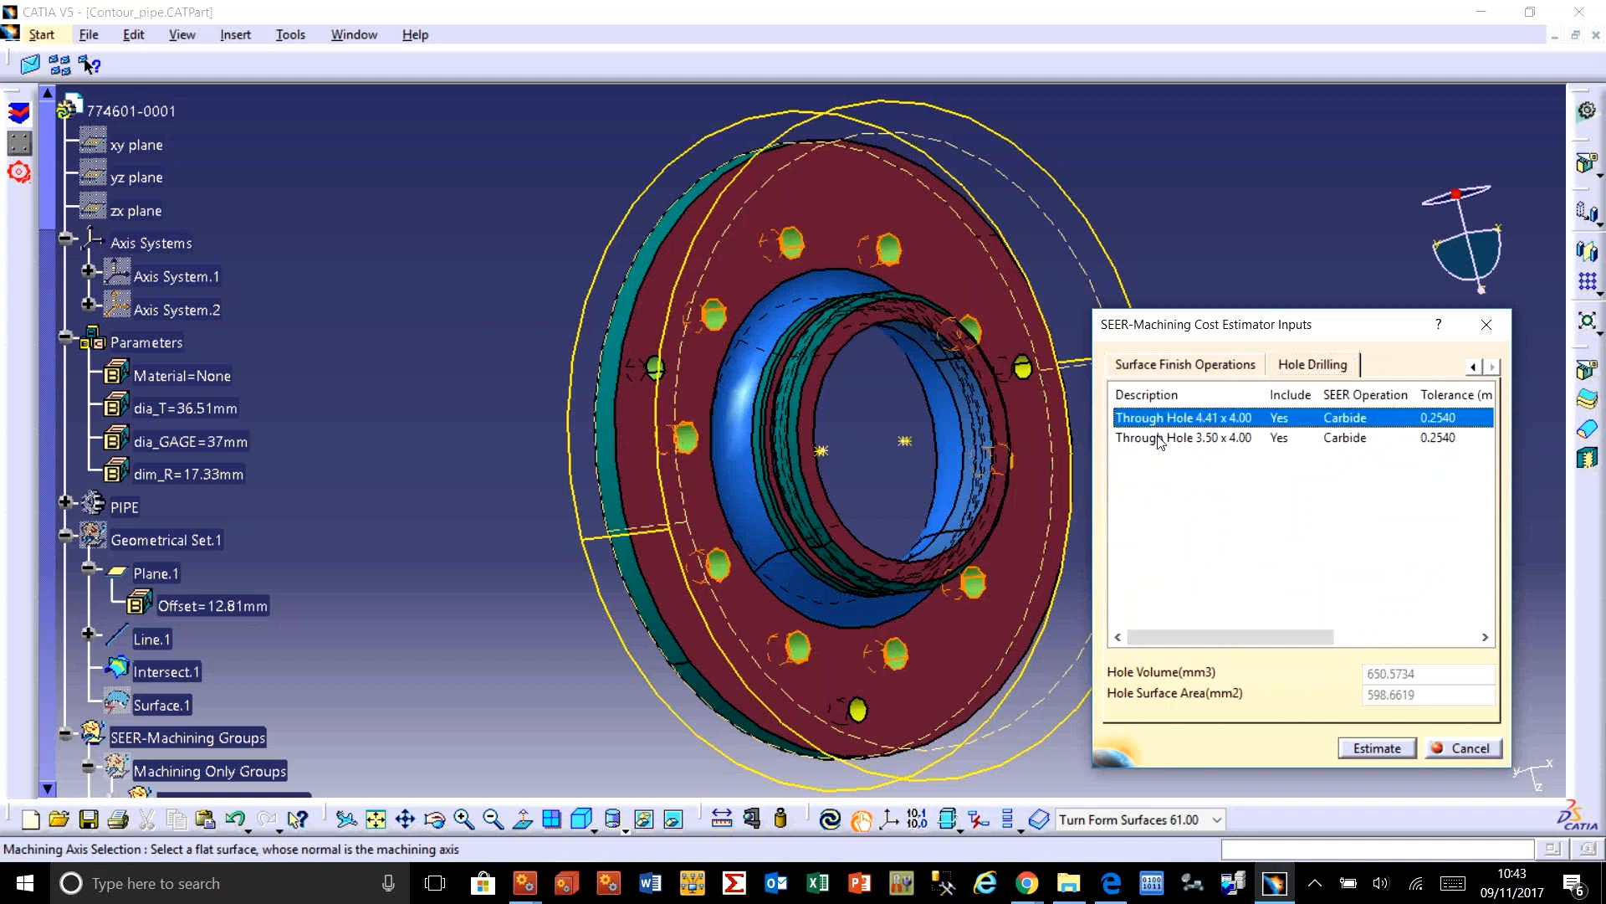
{"action": "left_click", "coordinate": [1161, 439]}
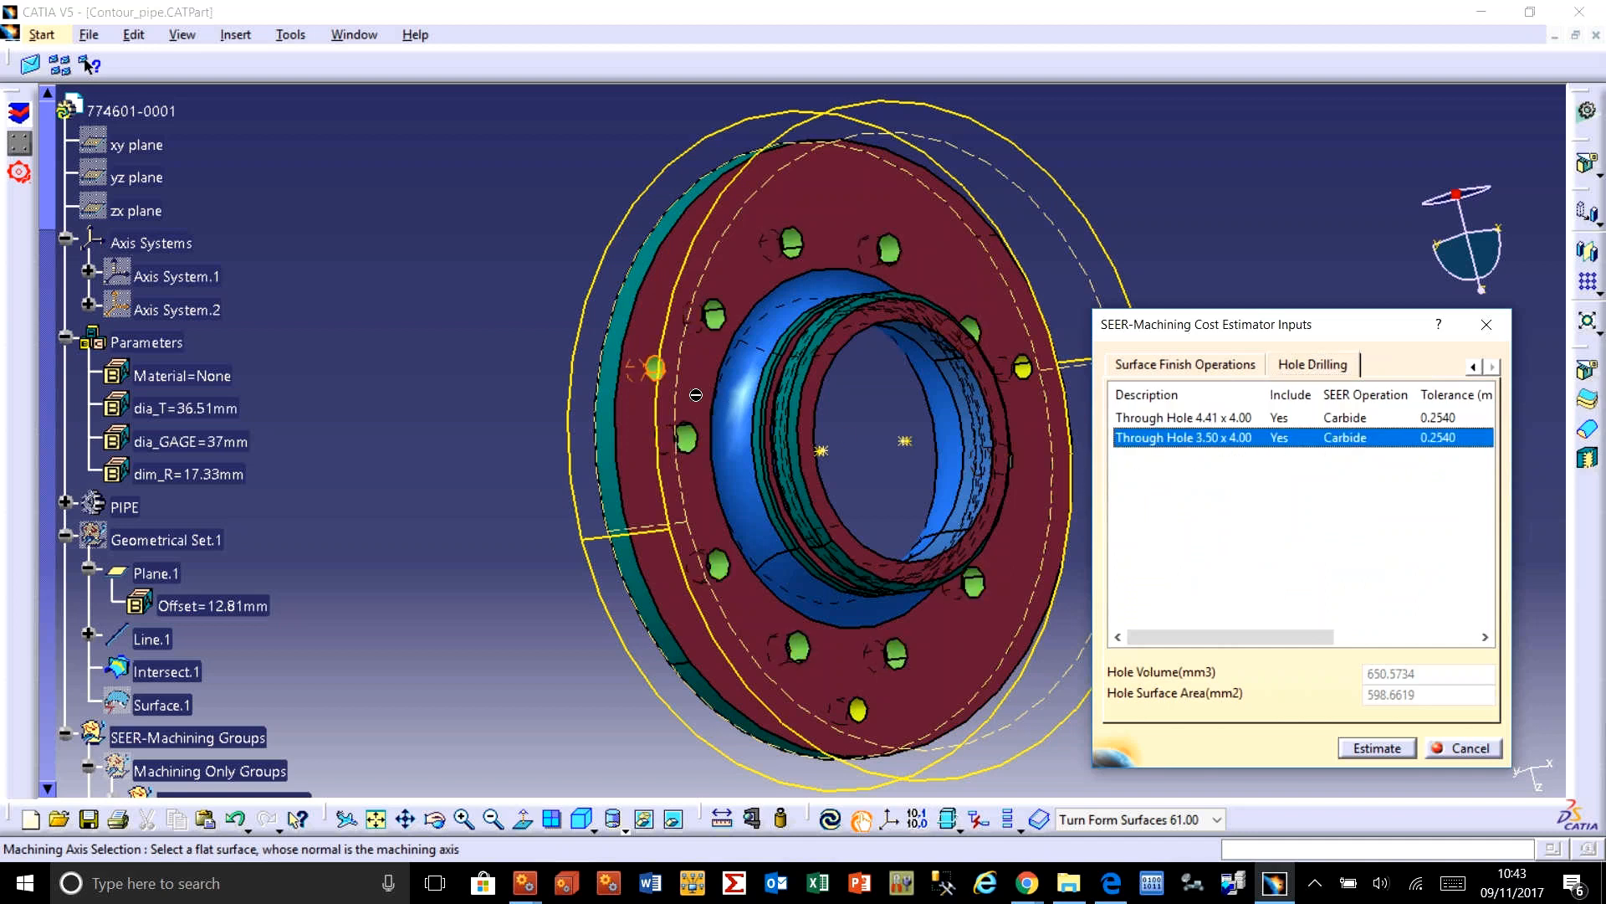
{"action": "left_click", "coordinate": [676, 379]}
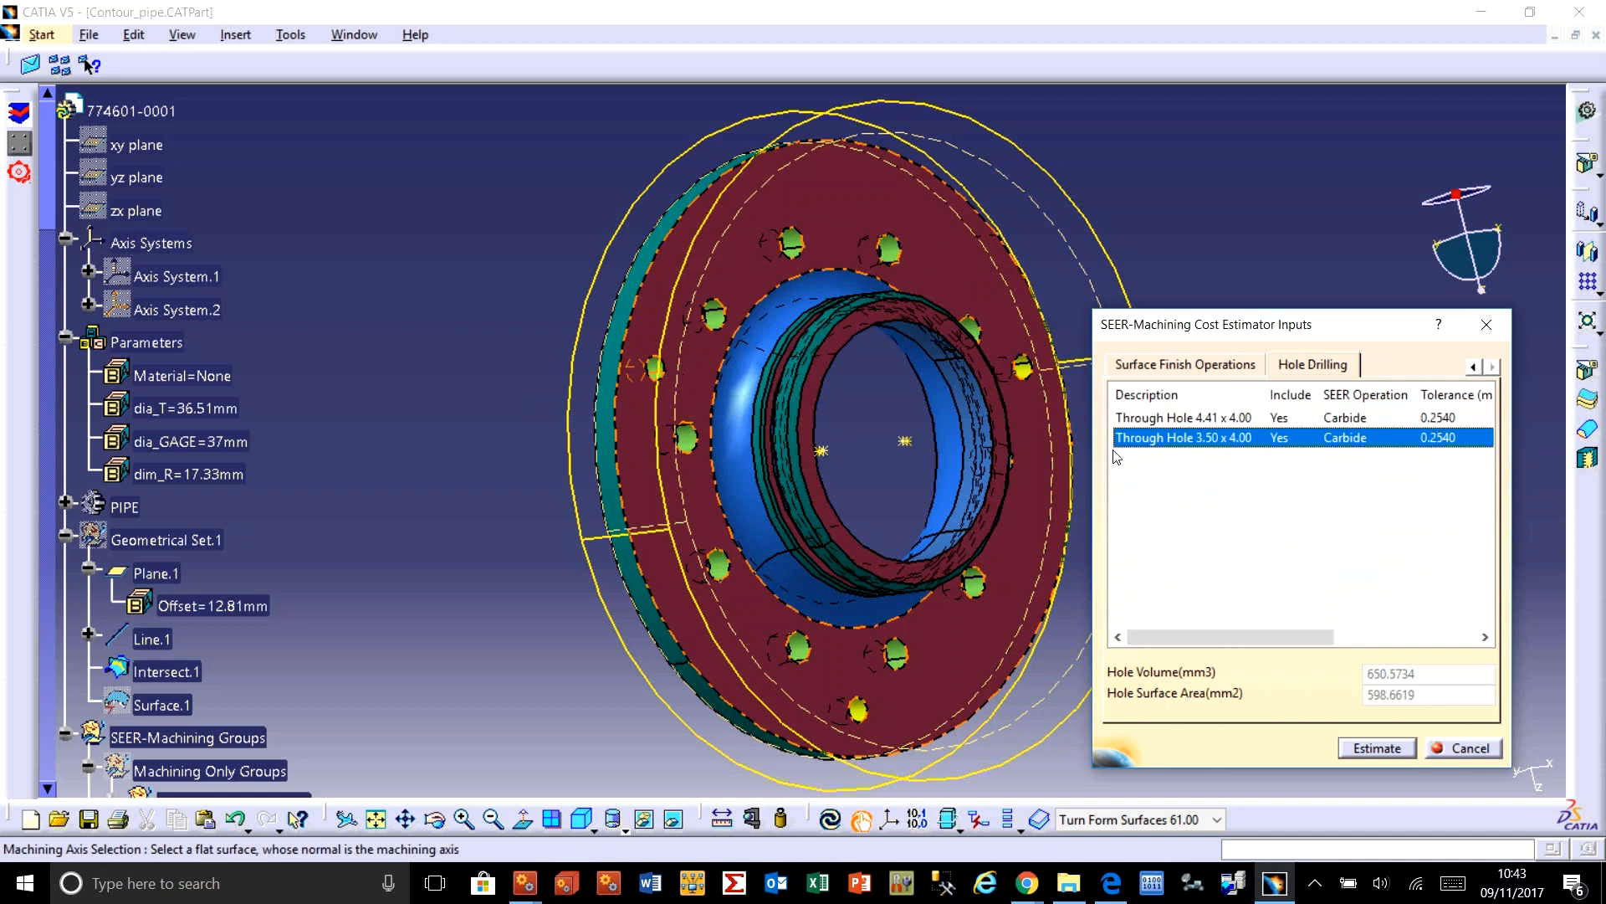
{"action": "left_click", "coordinate": [1342, 442]}
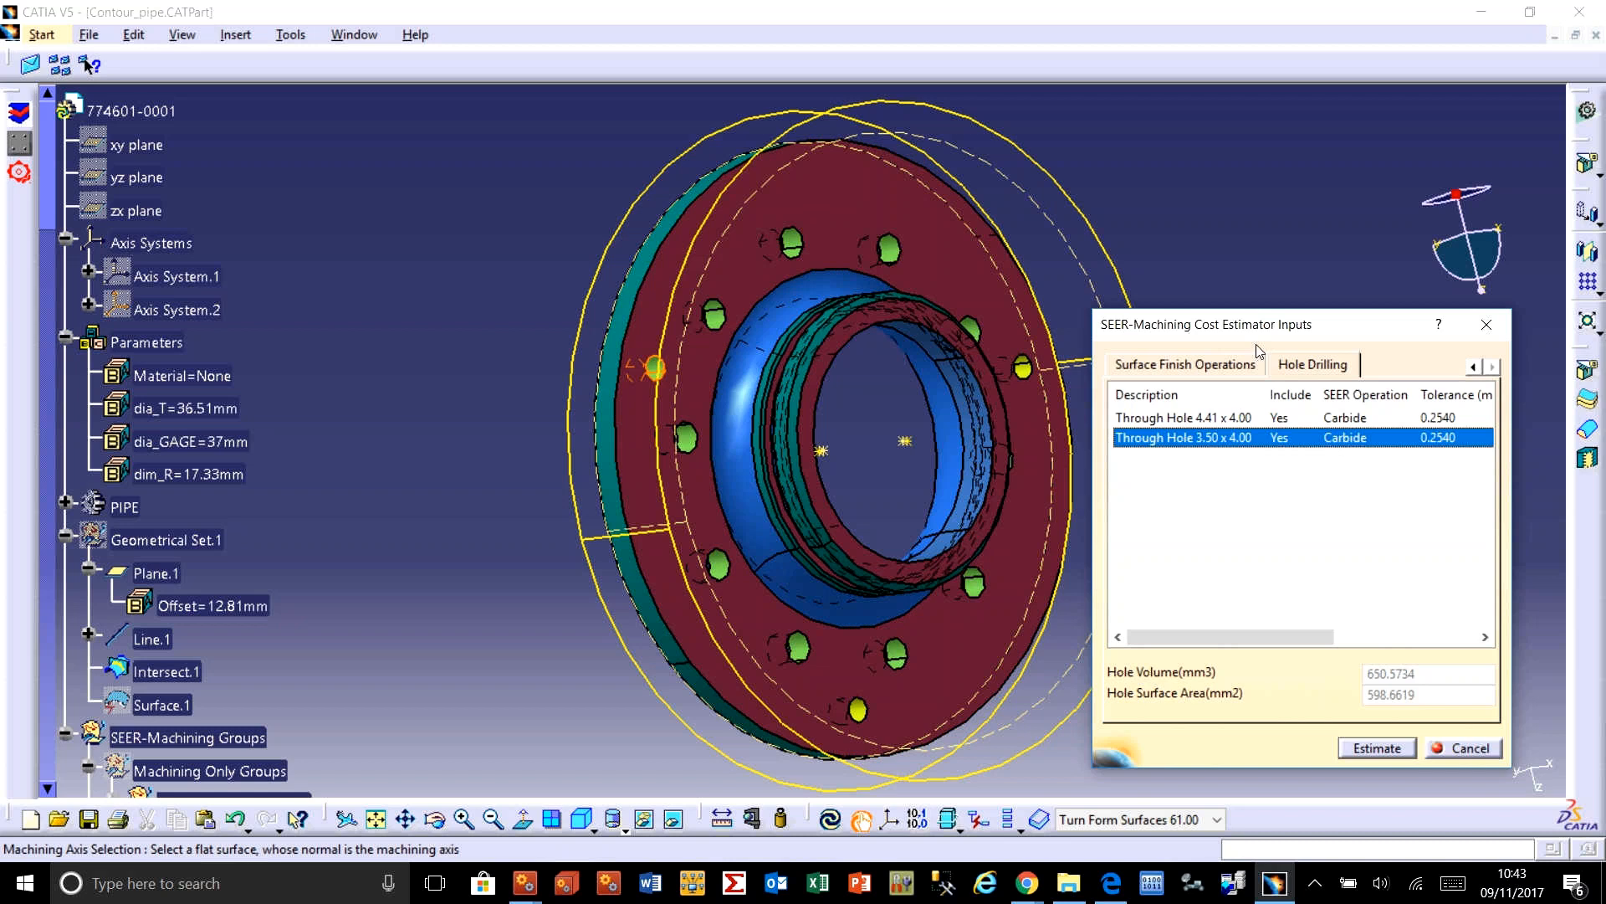
Step: Run the machining cost estimate and move its results window clear of the part
{"action": "left_click", "coordinate": [1385, 748]}
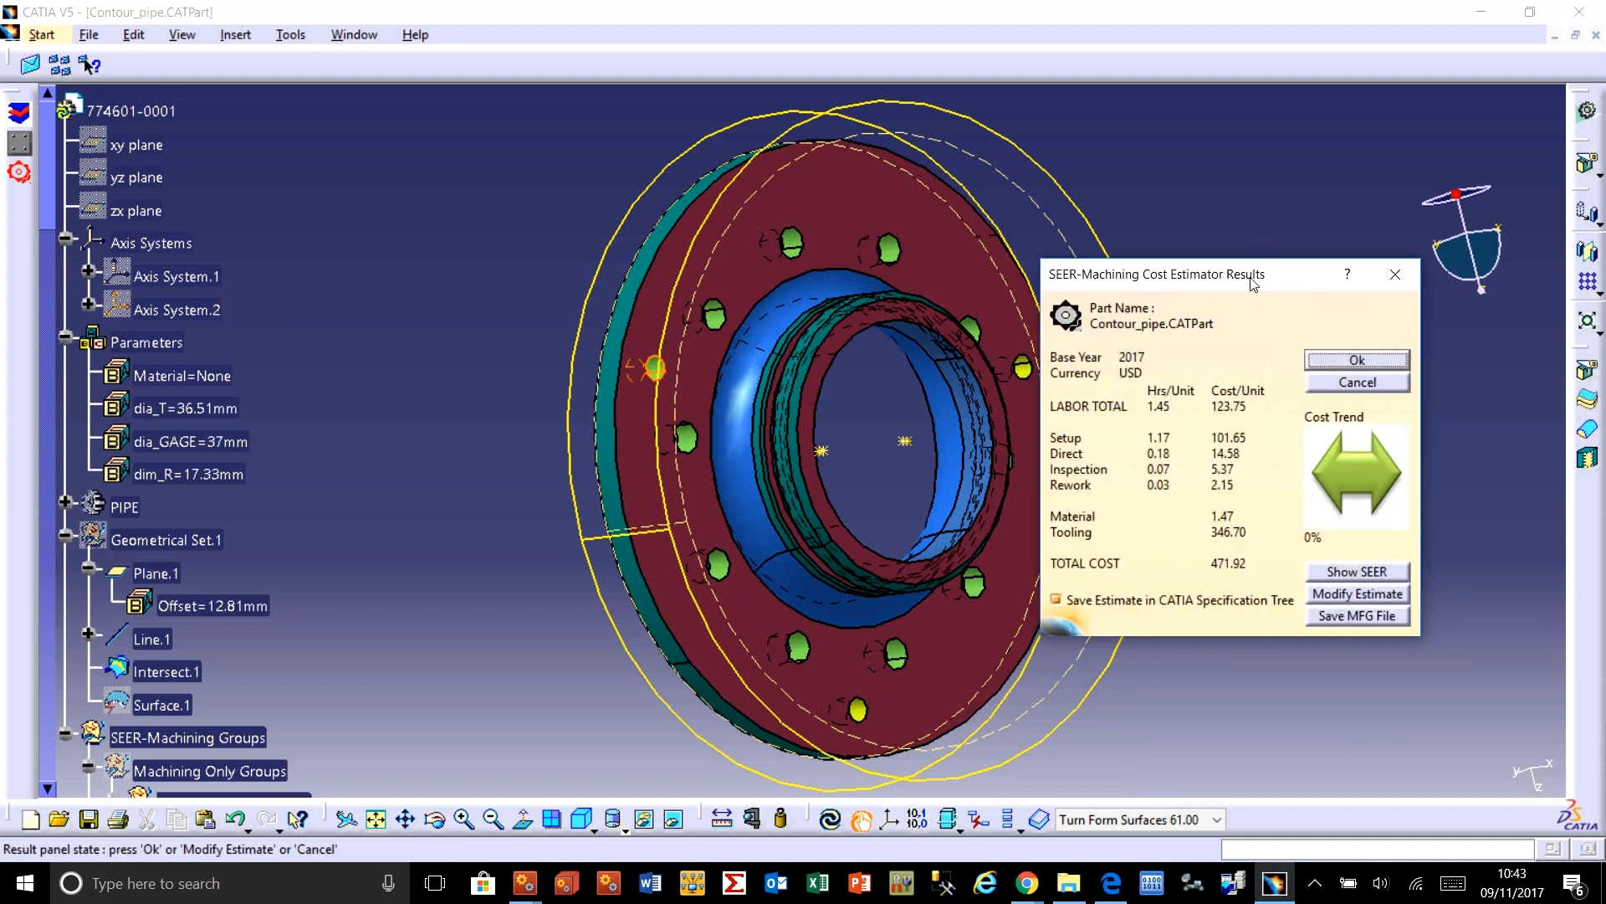
{"action": "left_click_drag", "start_coordinate": [1247, 281], "coordinate": [1376, 424]}
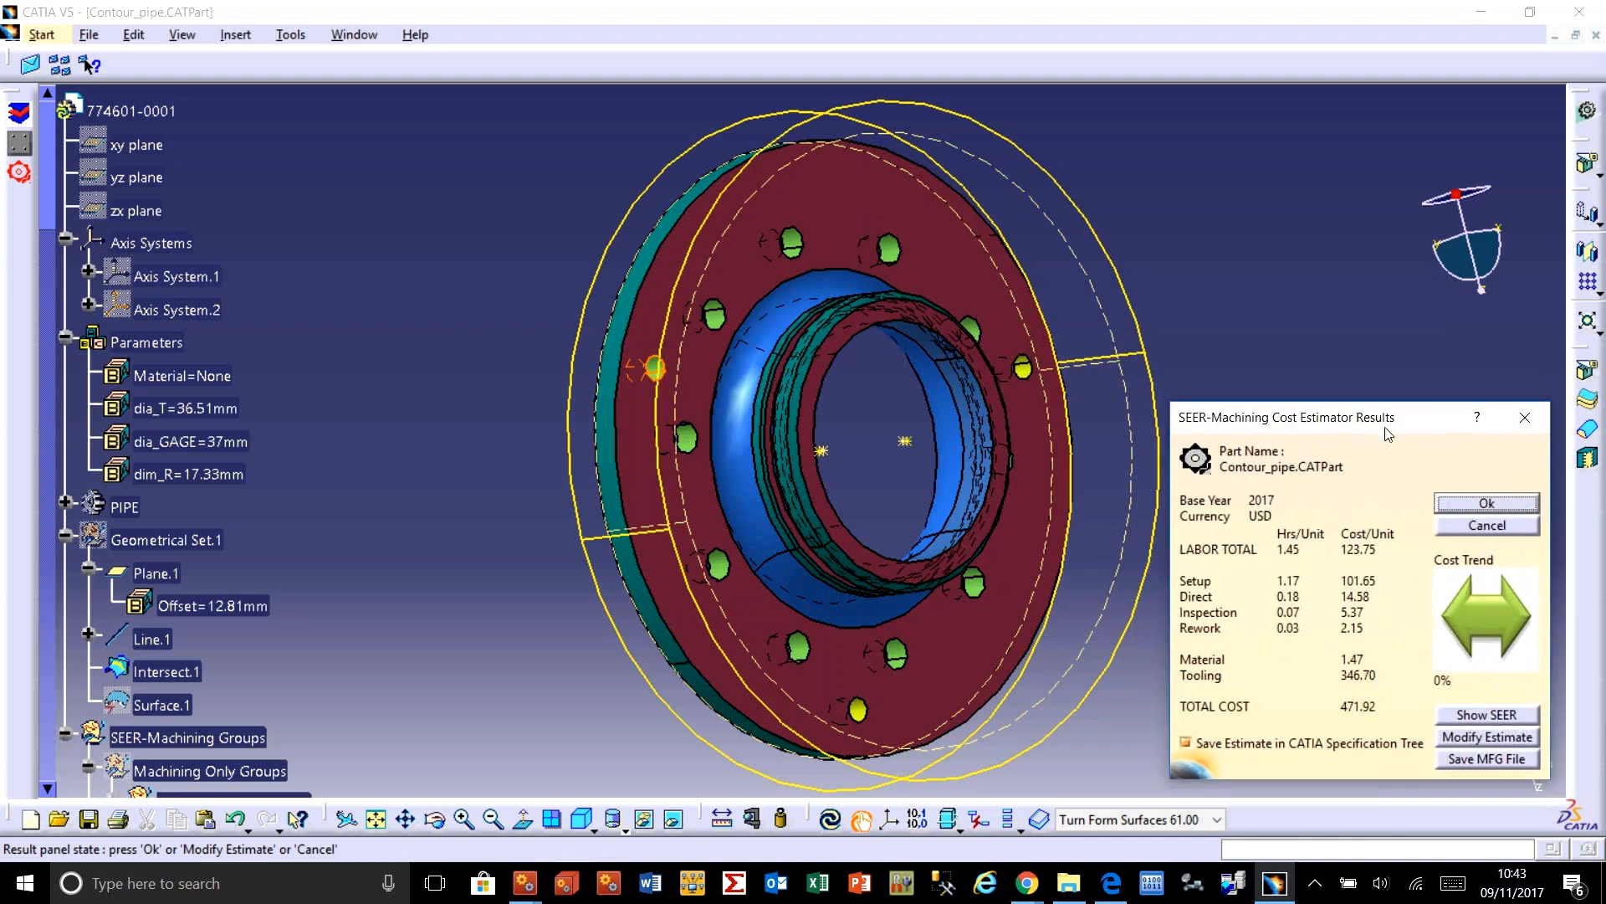
Step: Open the estimate in SEER-MFG, inspect the Finishing work element's inputs and costs, and return to CATIA
{"action": "left_click", "coordinate": [1503, 714]}
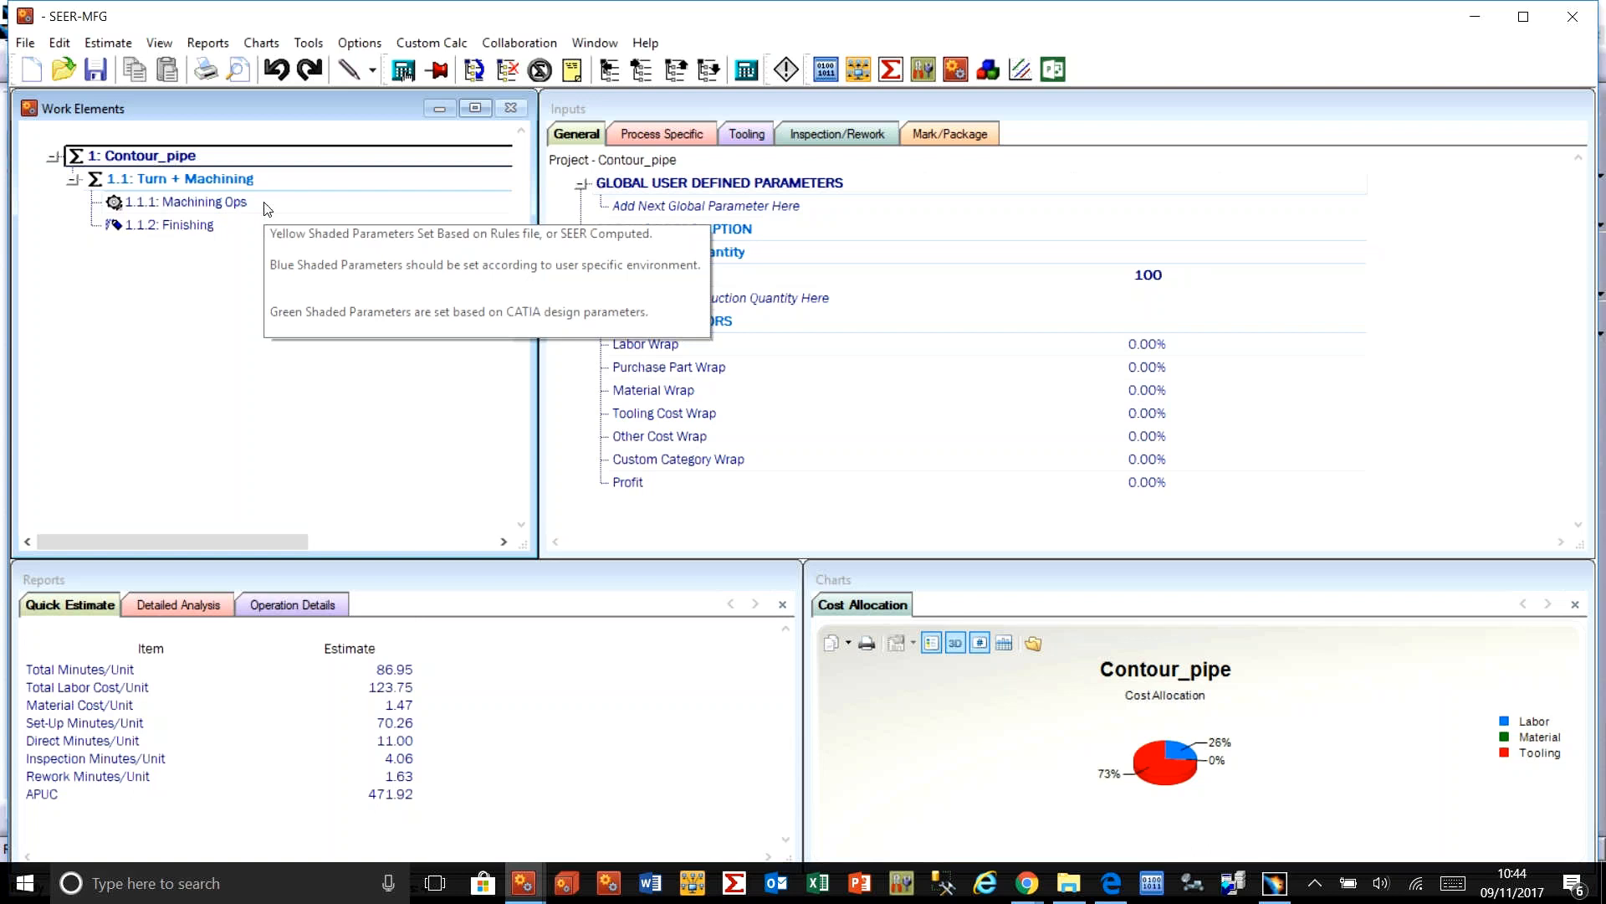
{"action": "left_click", "coordinate": [266, 209]}
{"action": "left_click", "coordinate": [251, 224]}
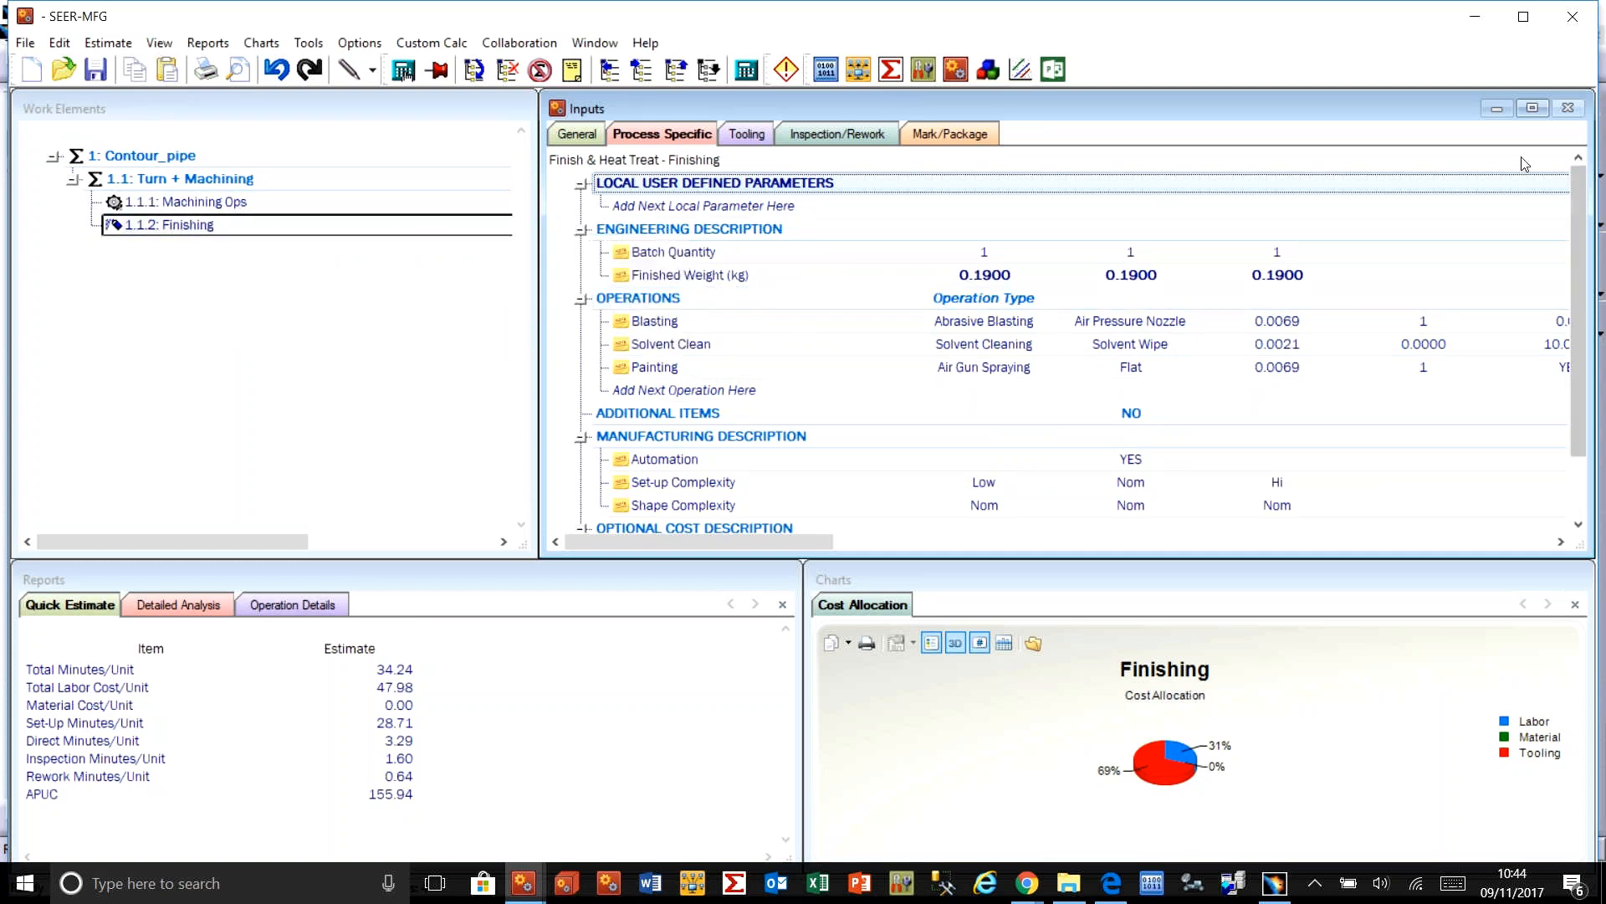
{"action": "left_click", "coordinate": [1474, 18]}
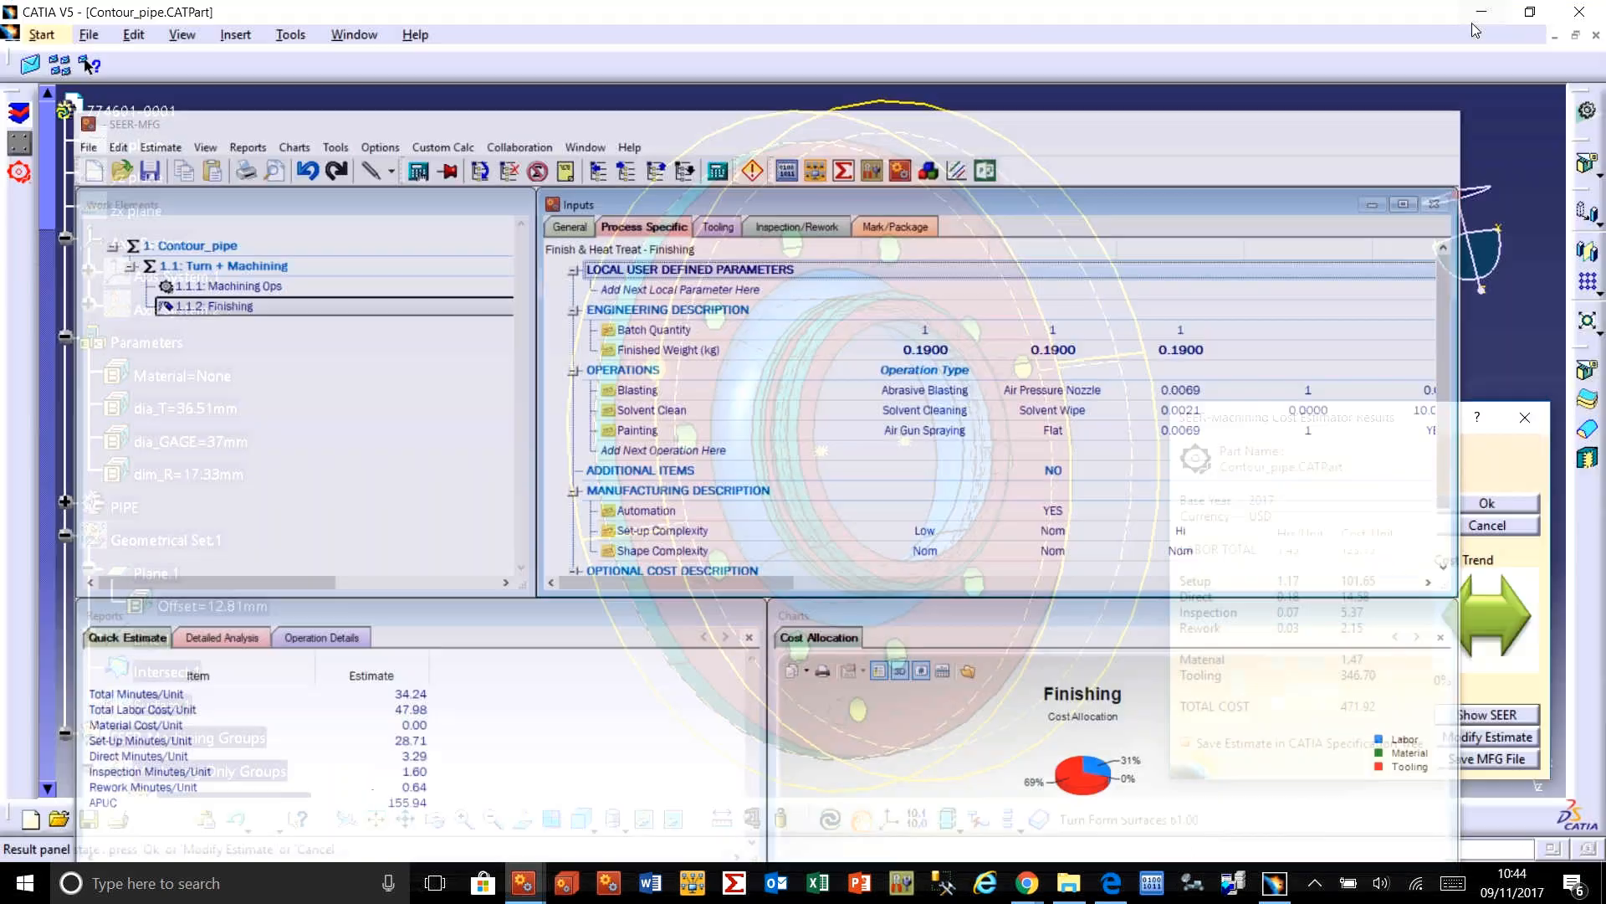
Step: Reopen the estimate's inputs for modification and set the manufacturing environment to AMRC CNC Turn Mill
{"action": "left_click", "coordinate": [1518, 742]}
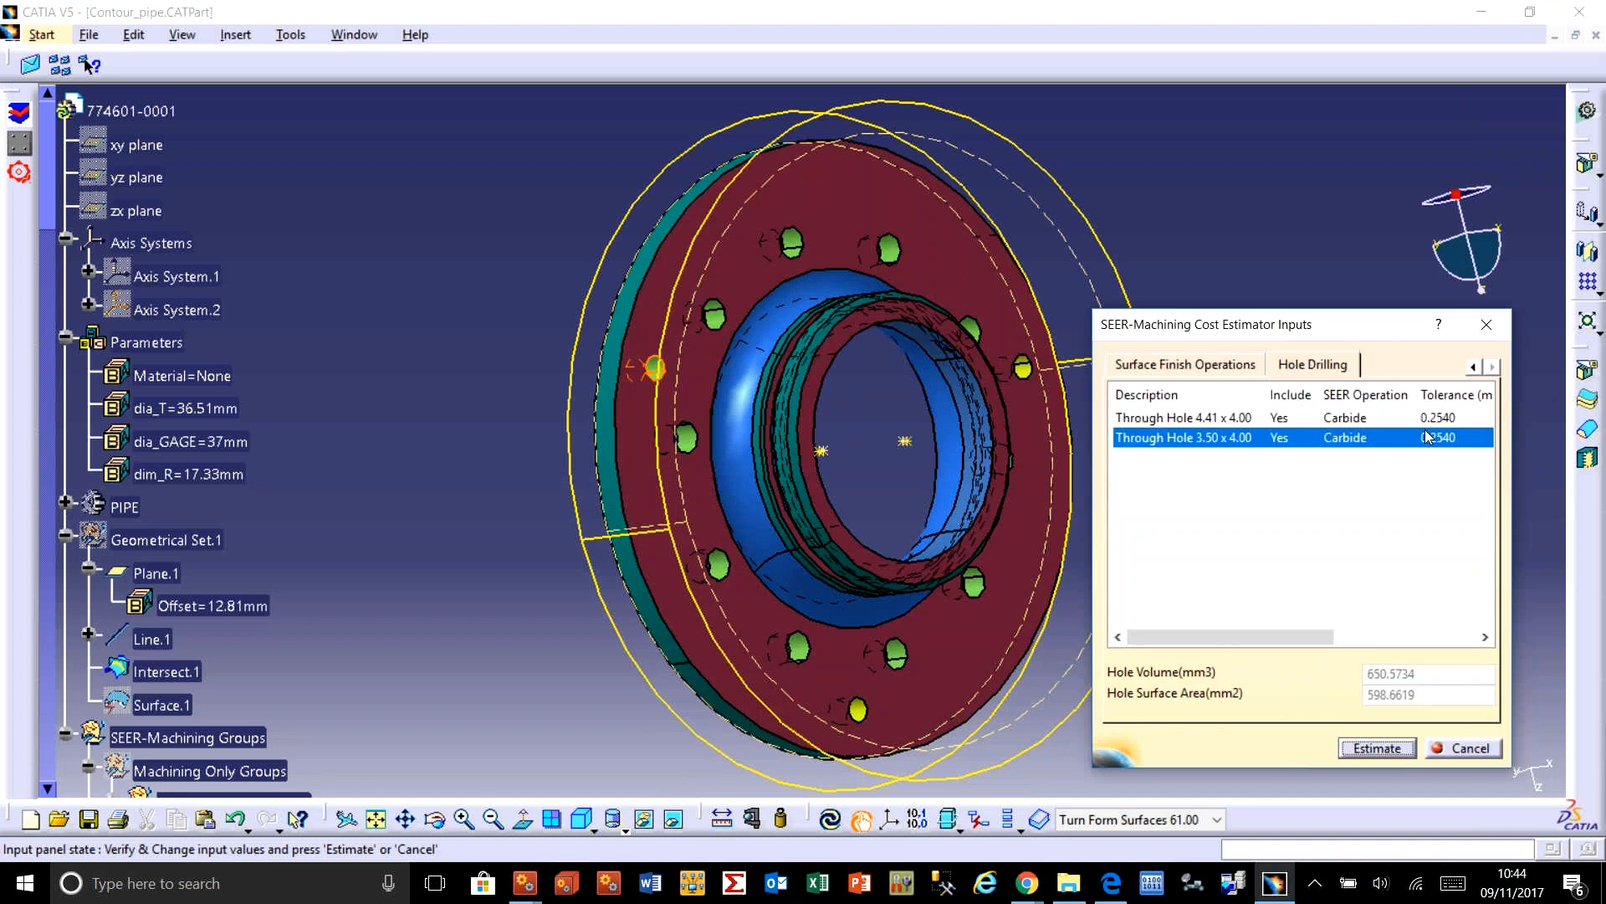
{"action": "left_click", "coordinate": [1474, 369]}
{"action": "left_click", "coordinate": [1473, 370]}
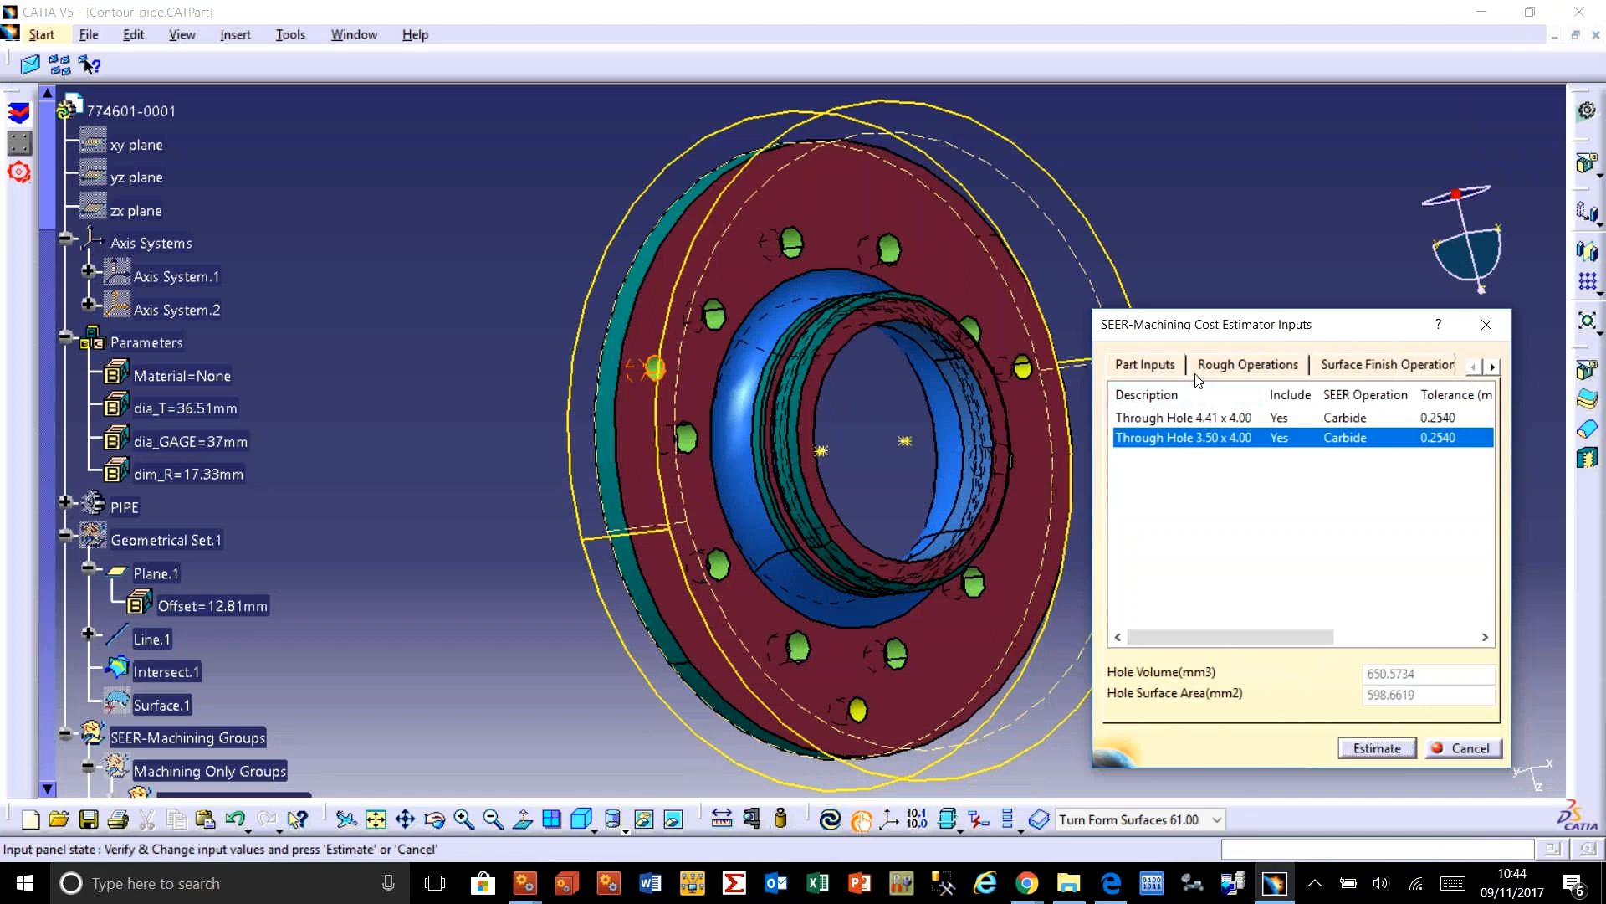
{"action": "left_click", "coordinate": [1151, 370]}
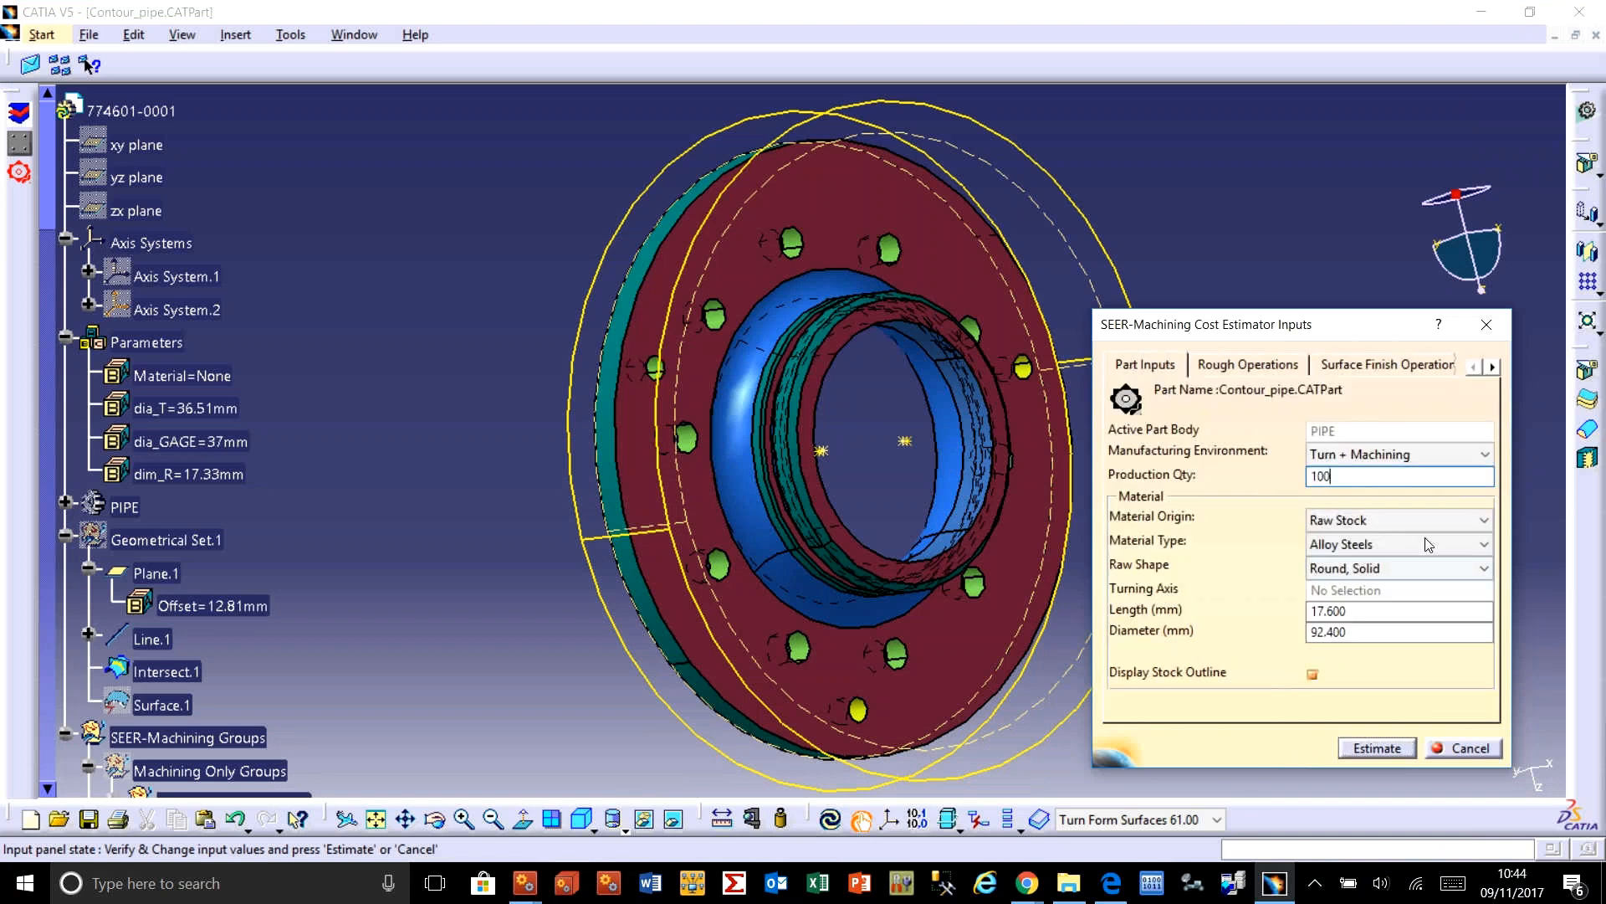
{"action": "left_click", "coordinate": [1388, 456]}
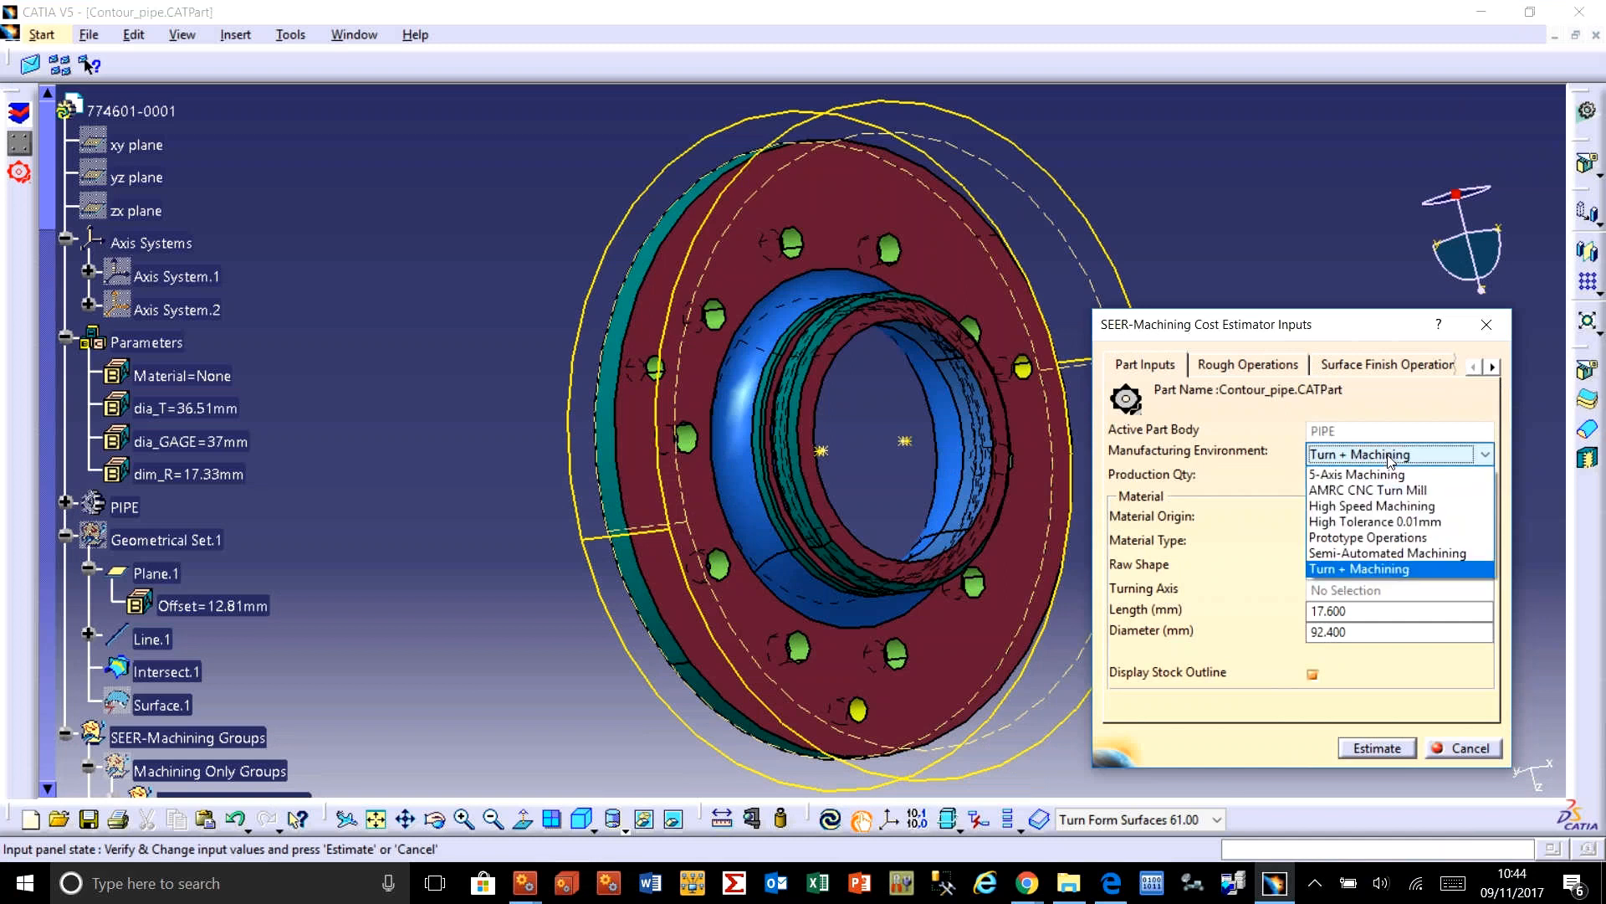
{"action": "left_click", "coordinate": [1451, 492]}
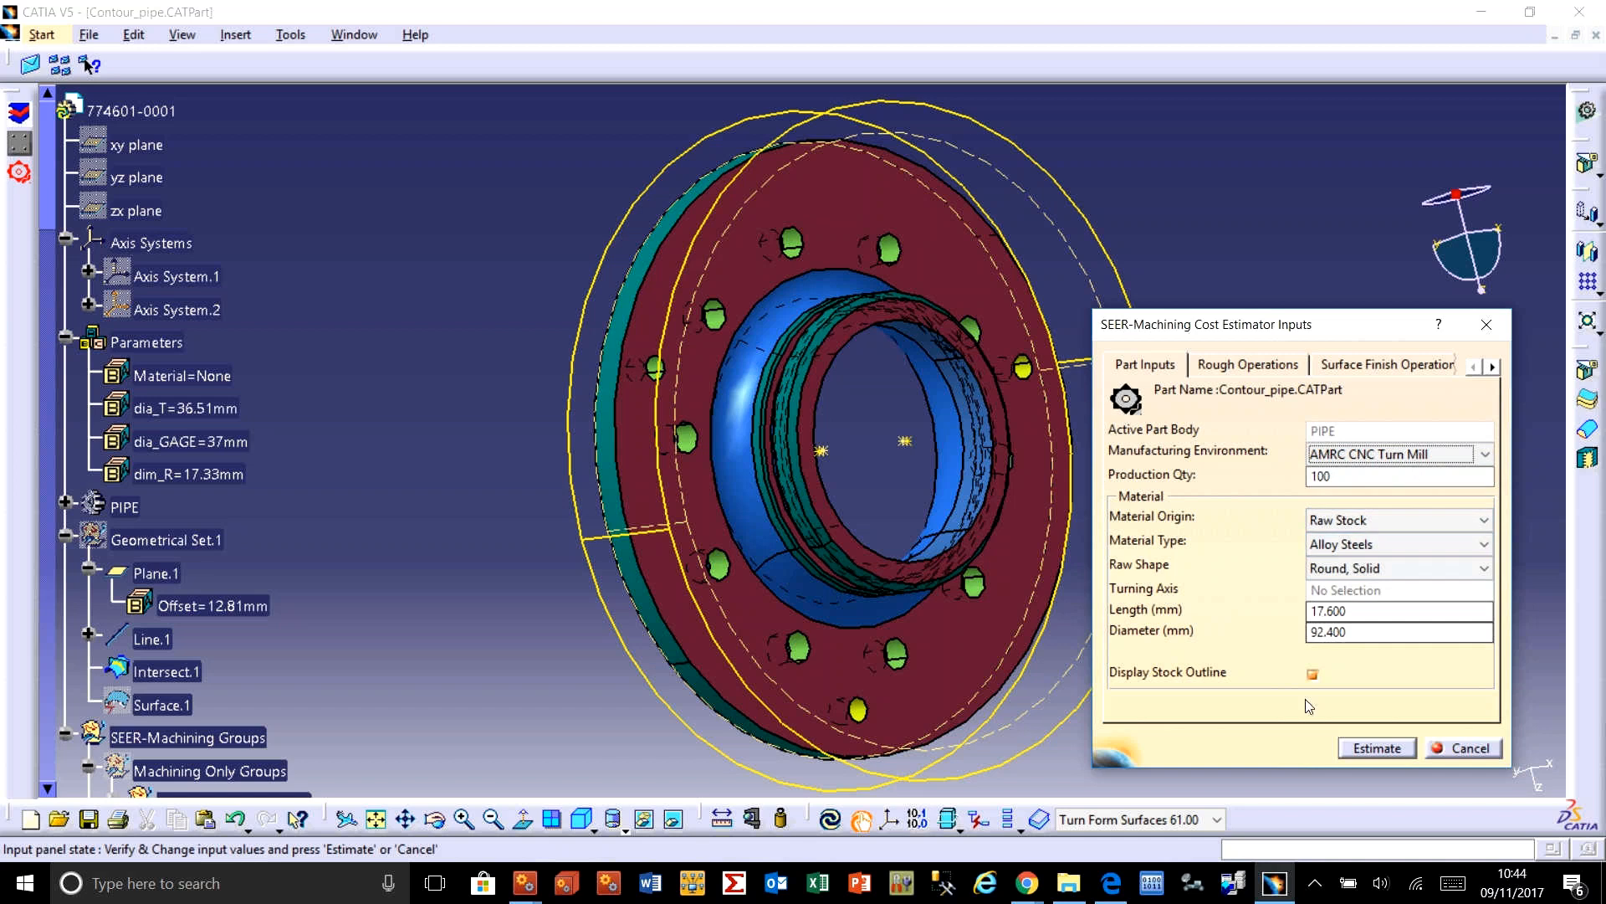
Step: Exclude Tool Fab_Design and Finish_Heat Treat from the estimate and recalculate the machining cost
{"action": "left_click", "coordinate": [1230, 363]}
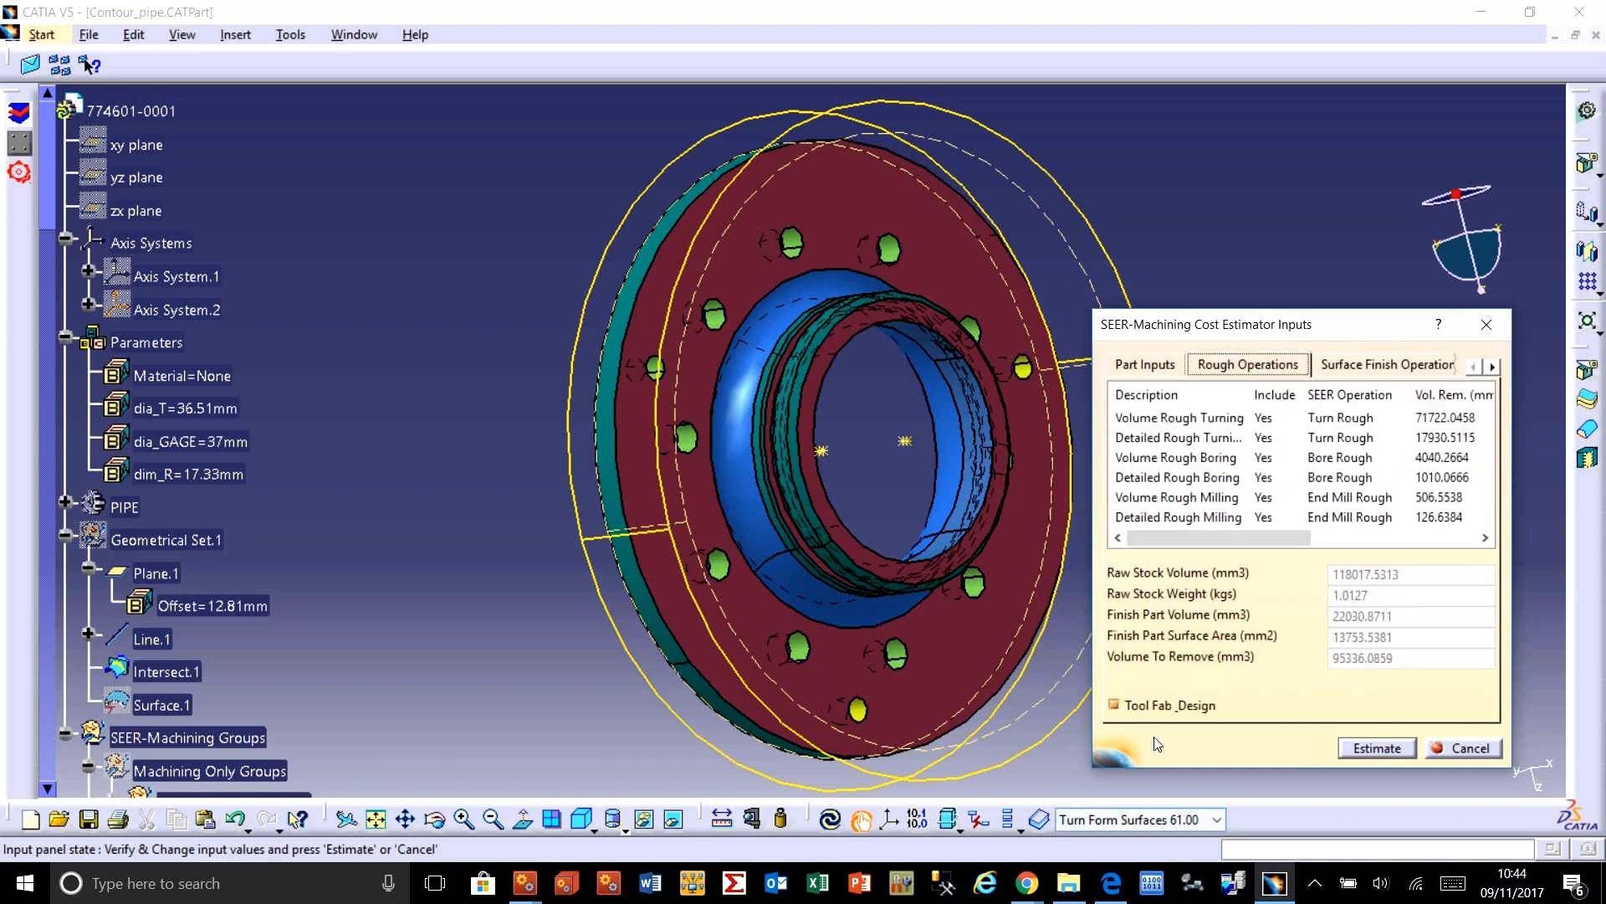
{"action": "left_click", "coordinate": [1134, 707]}
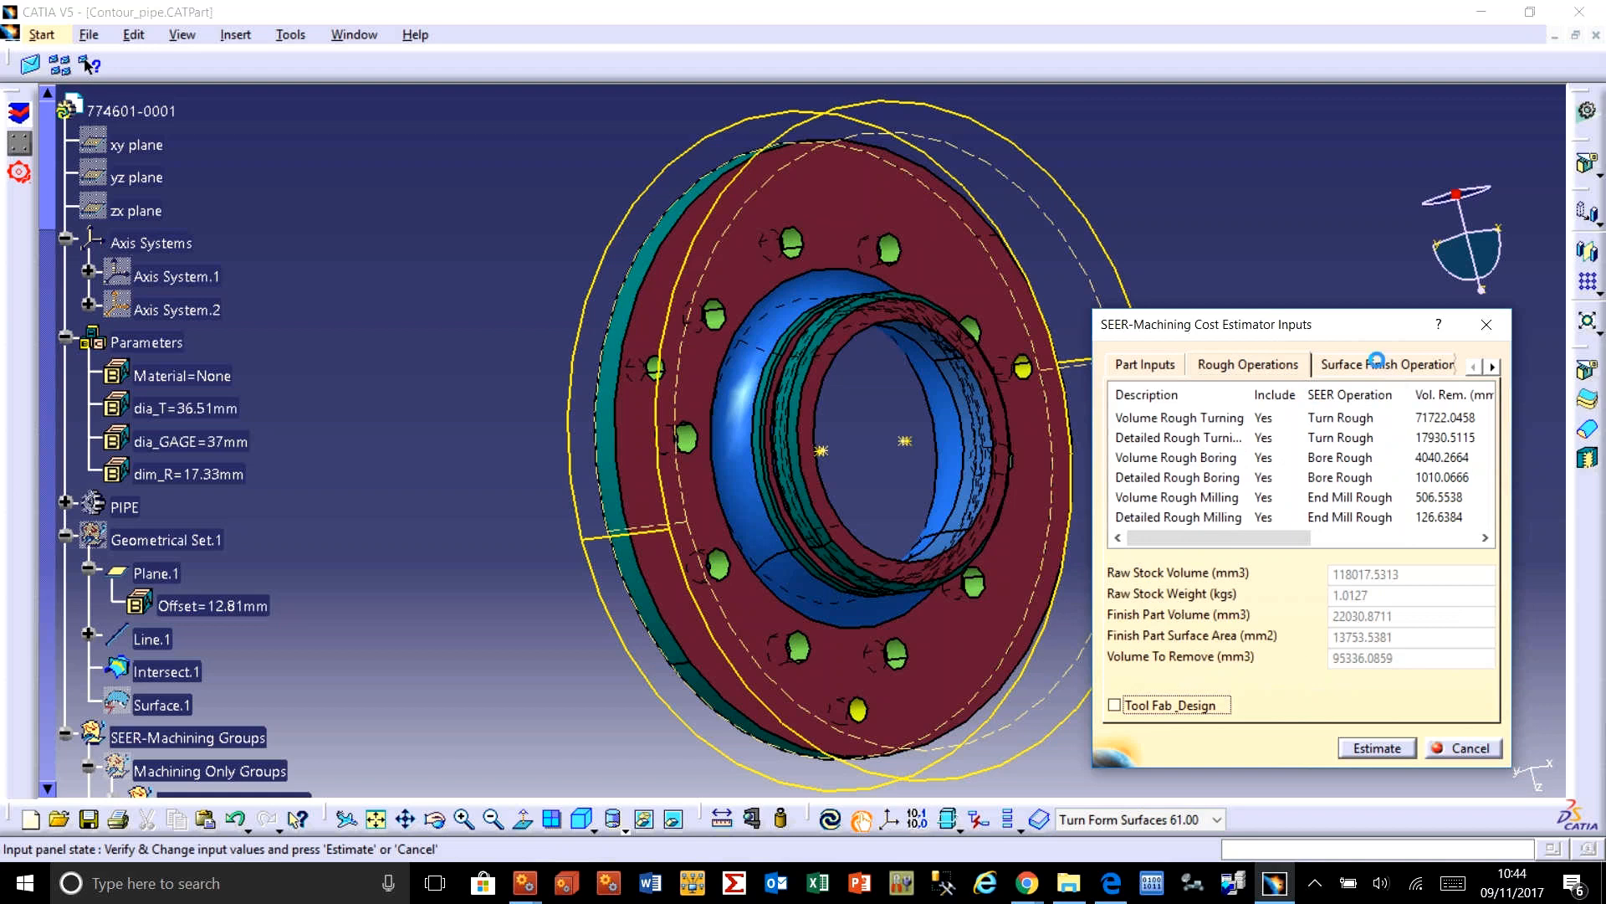
{"action": "left_click", "coordinate": [1382, 365]}
{"action": "left_click", "coordinate": [1107, 692]}
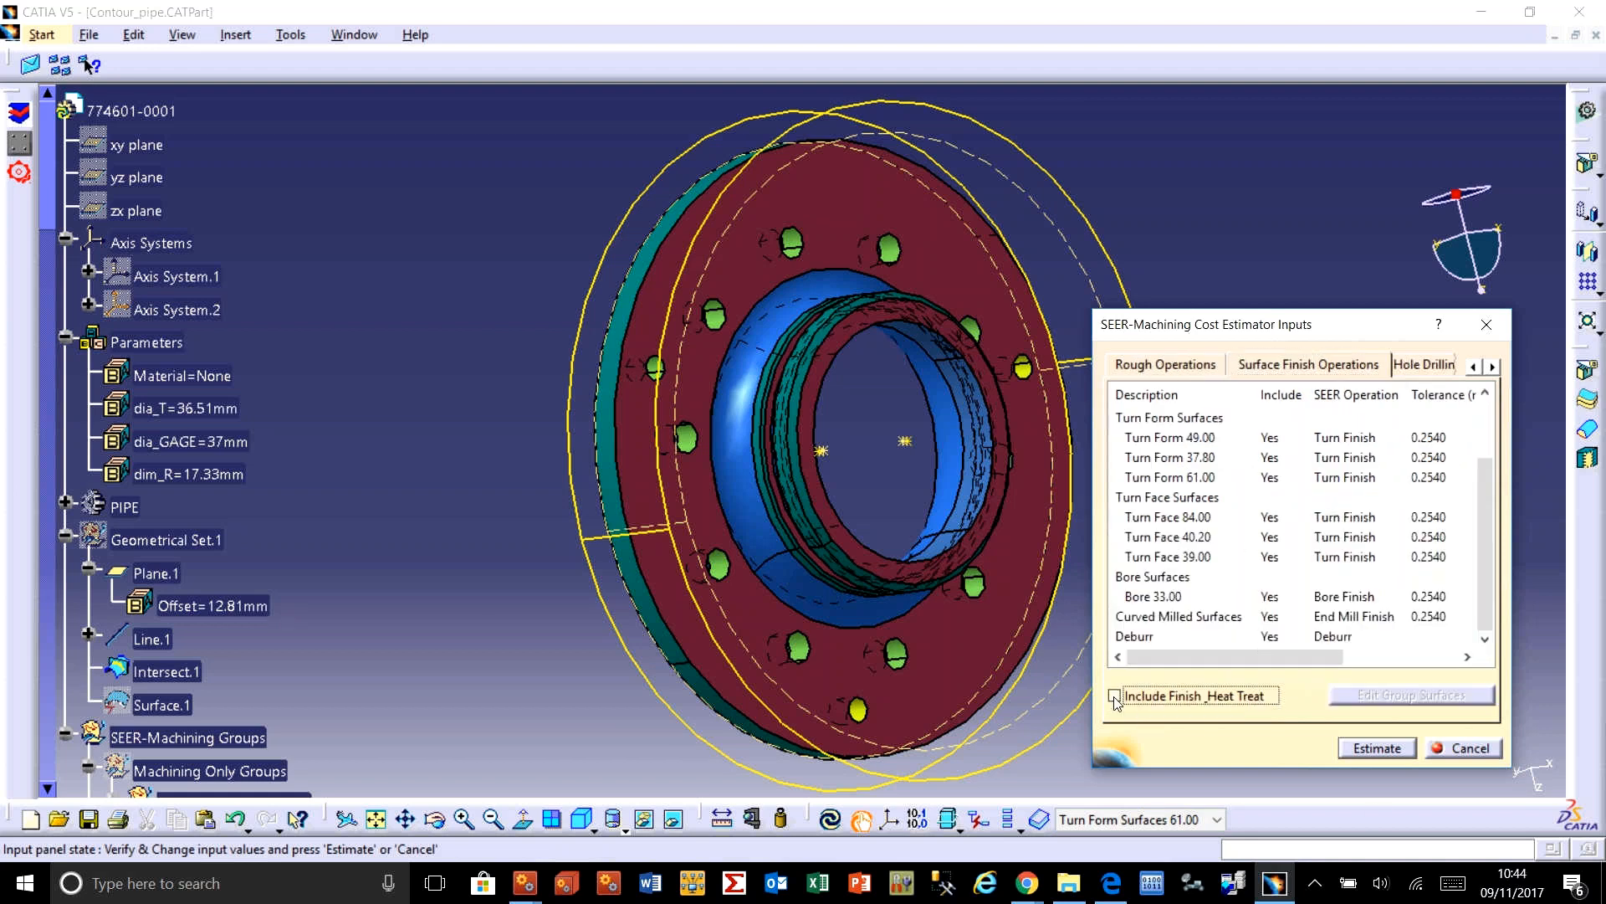
{"action": "left_click", "coordinate": [1382, 748]}
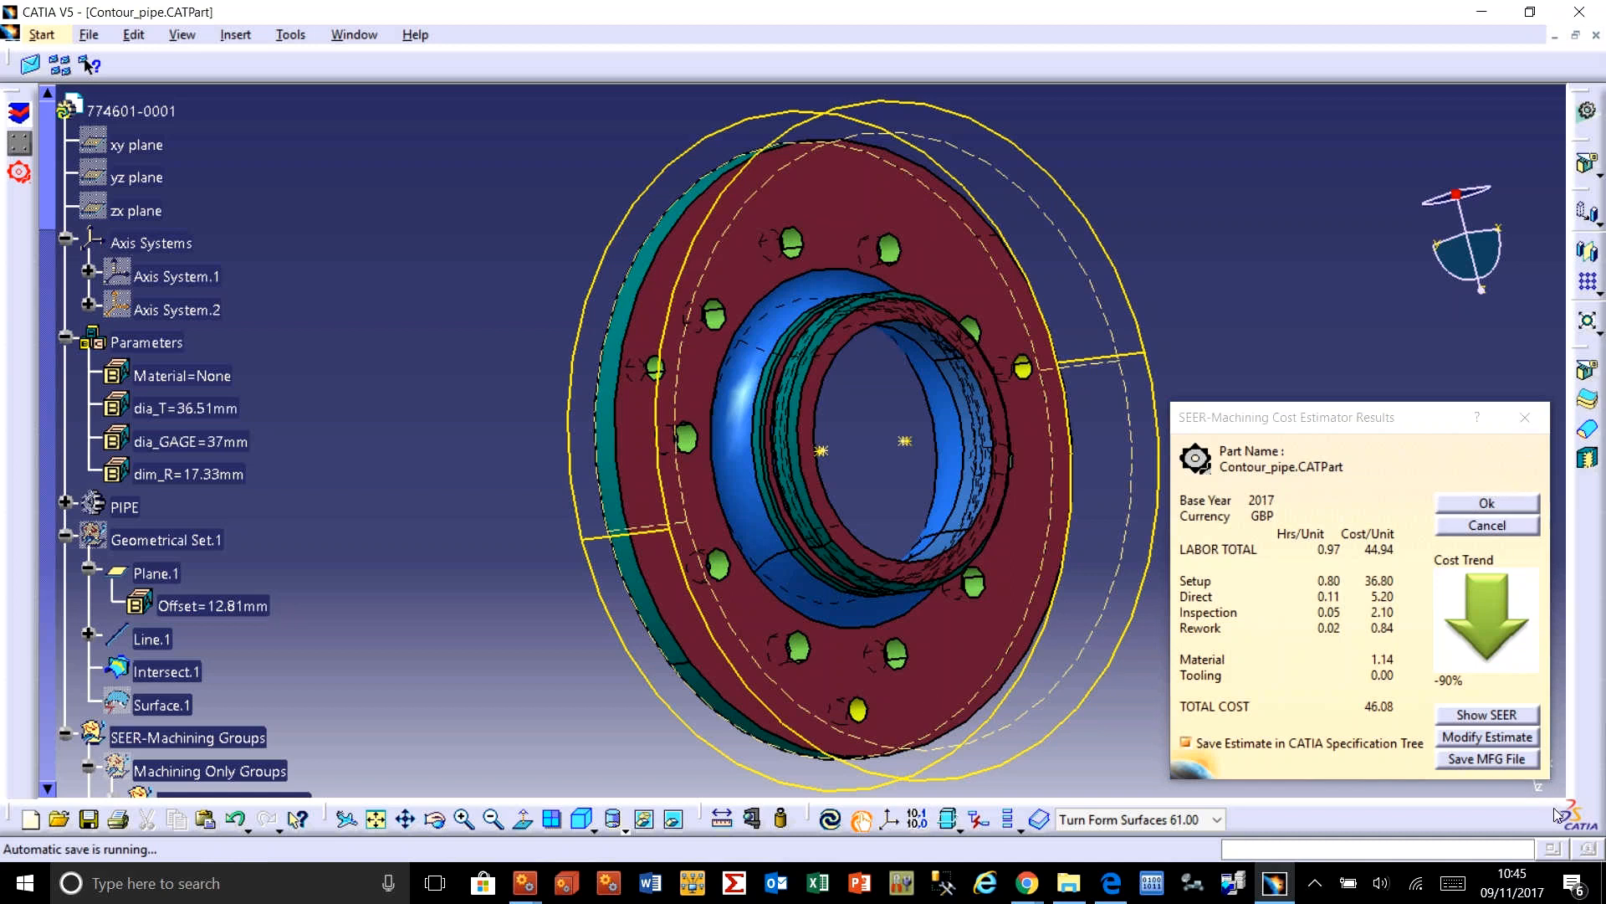
Step: Return to the estimate's part inputs and examine the list of available manufacturing environments
{"action": "left_click", "coordinate": [1506, 737]}
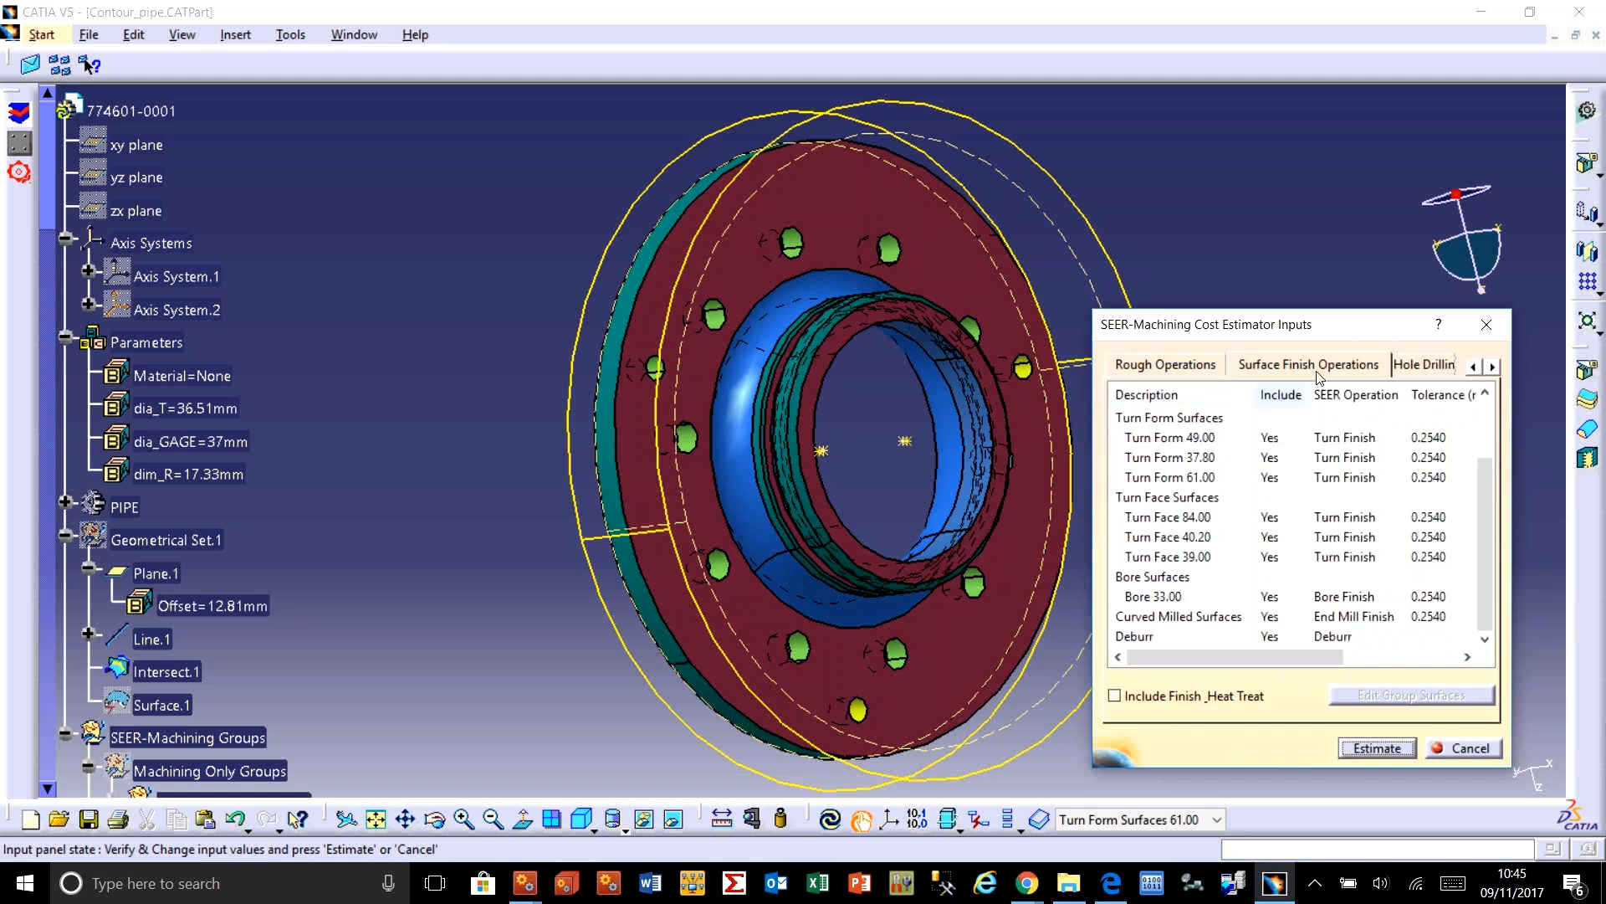
{"action": "left_click", "coordinate": [1473, 369]}
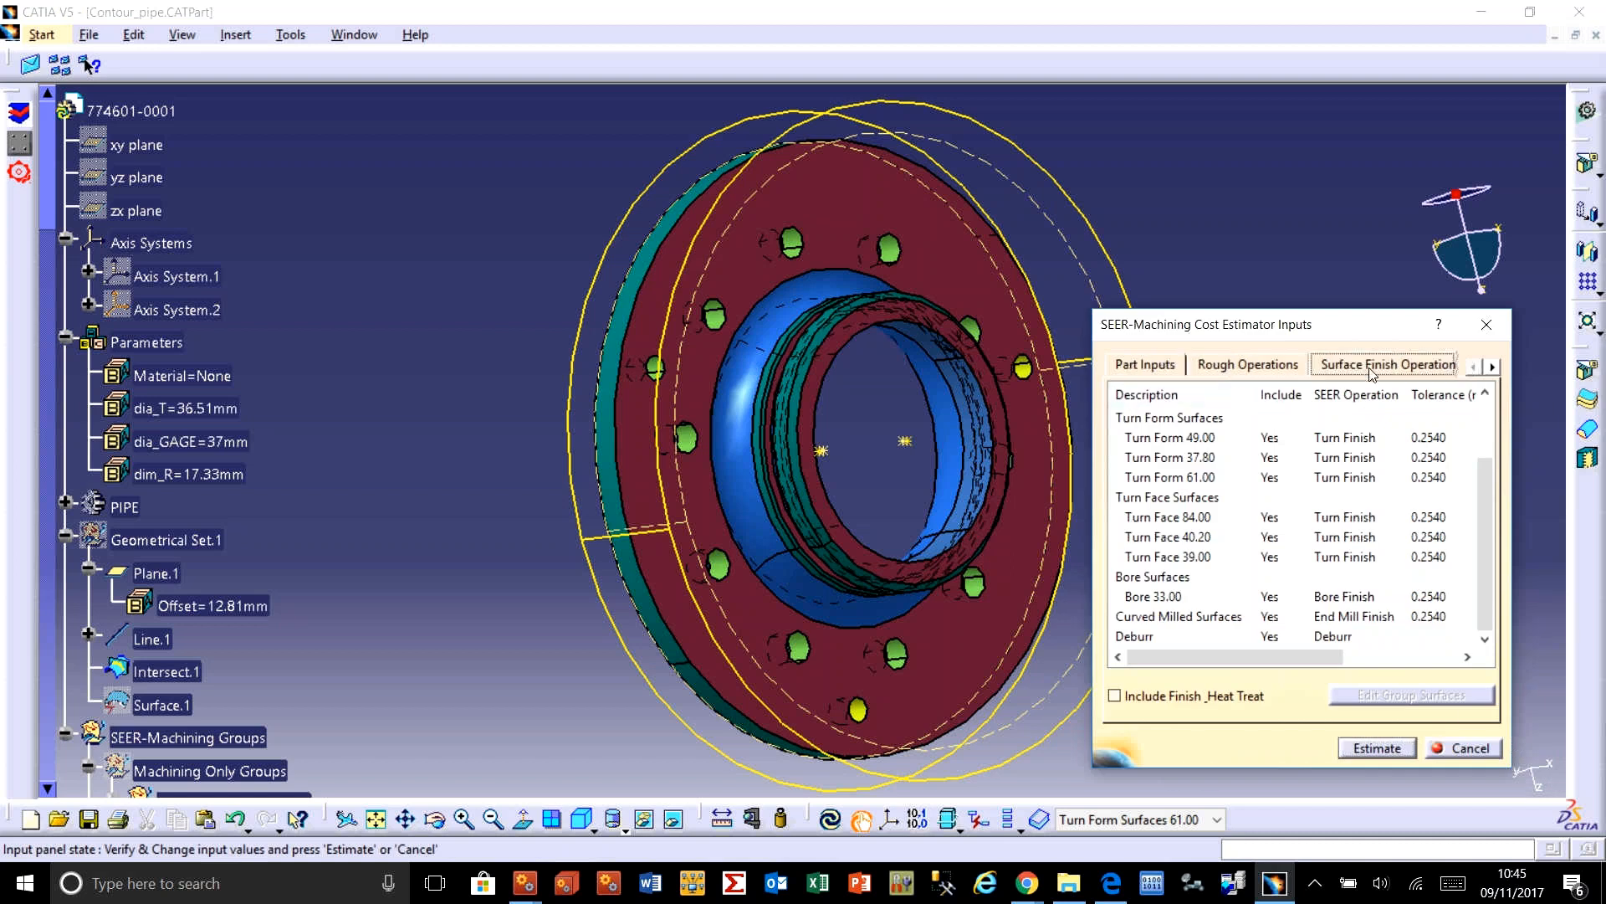
{"action": "left_click", "coordinate": [1159, 368]}
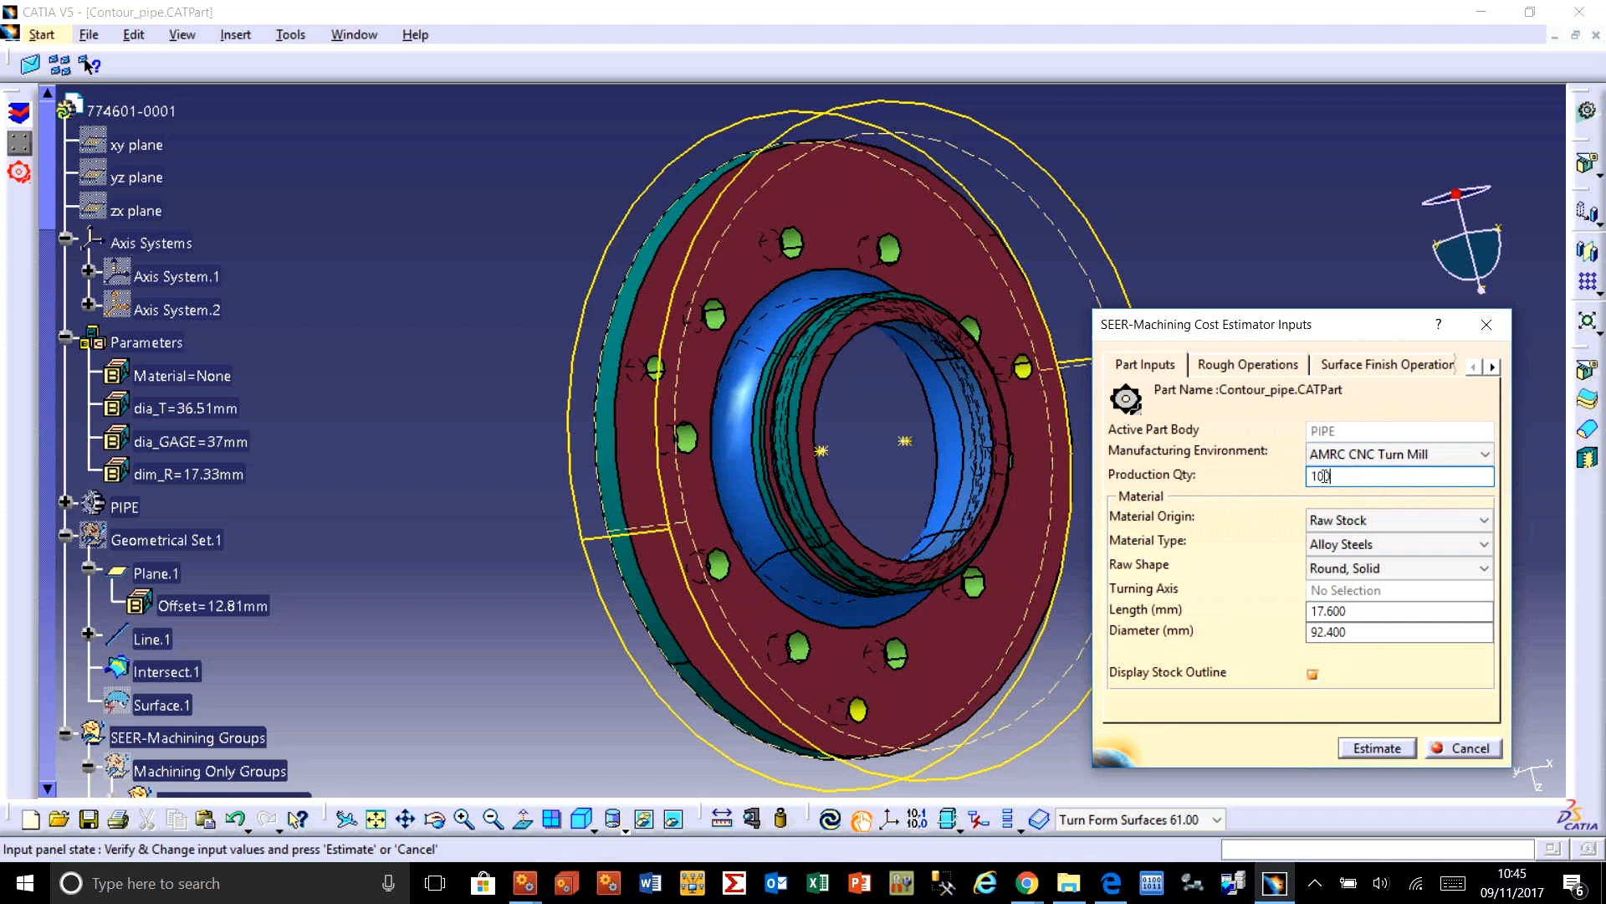
{"action": "left_click", "coordinate": [1380, 456]}
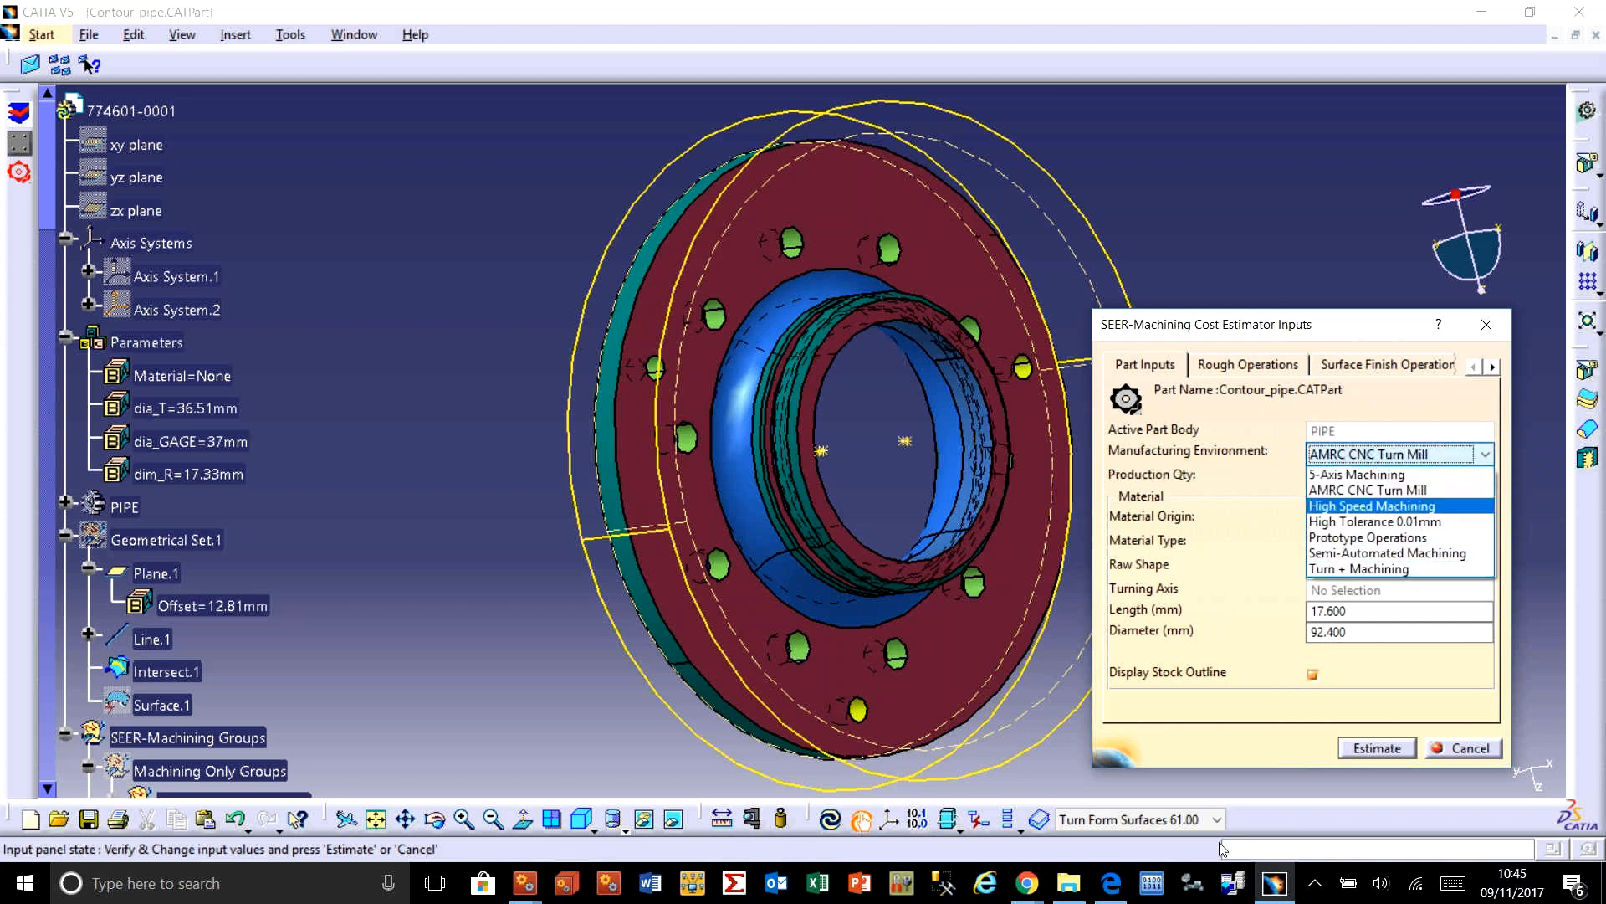
Step: Switch to File Explorer and duplicate the Turn + Machining folder inside the Manufacturing Environments folder
{"action": "left_click", "coordinate": [1069, 884]}
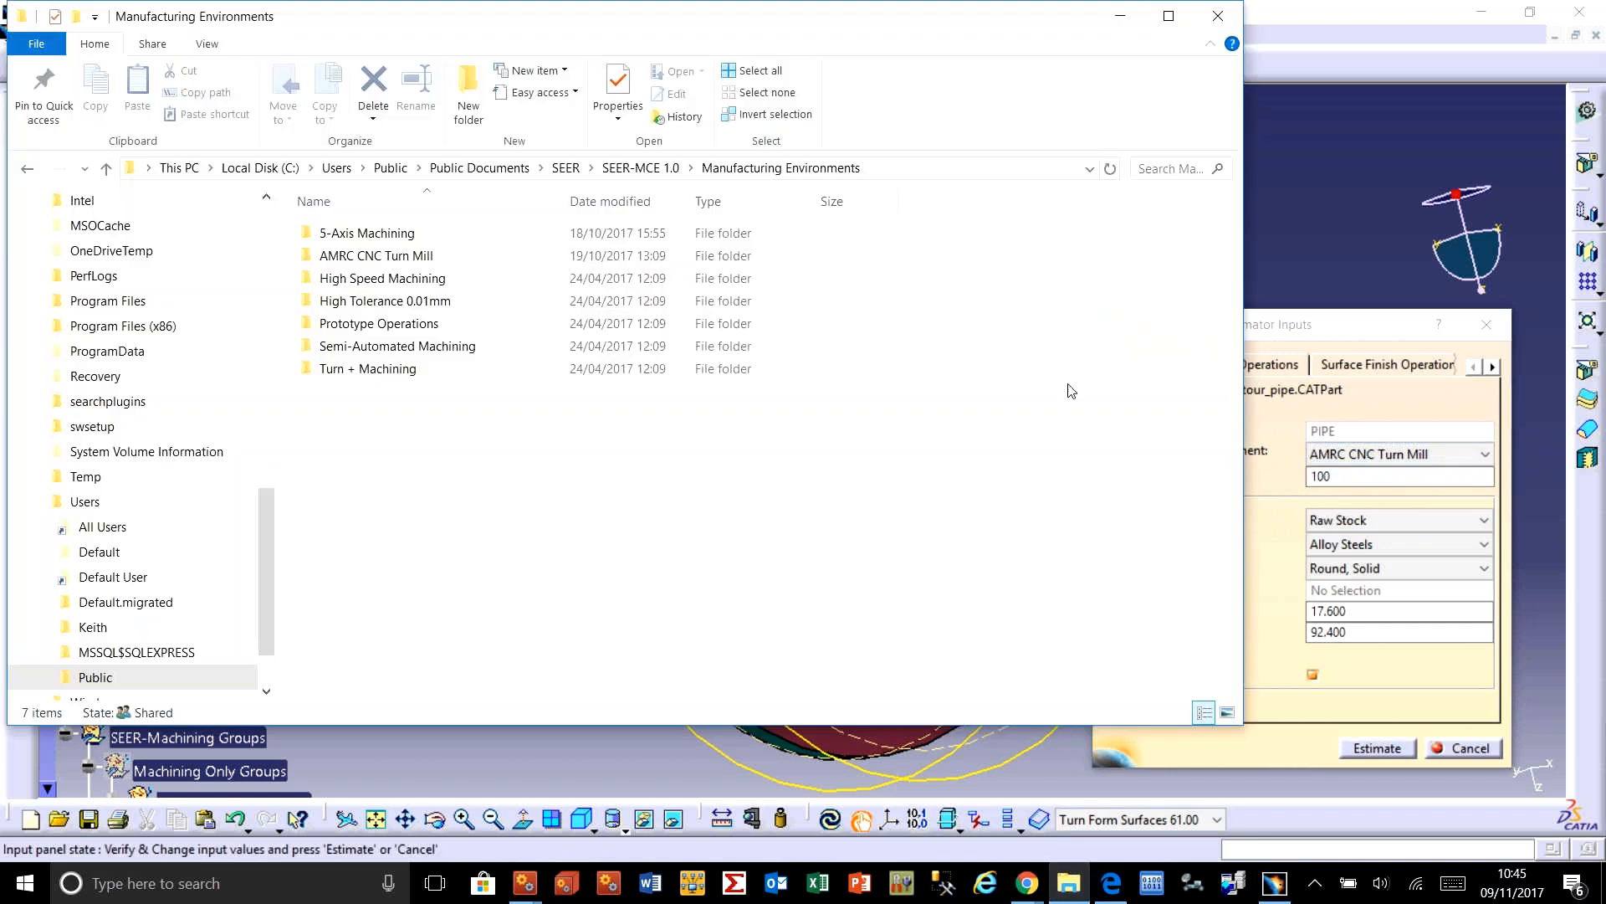
{"action": "left_click", "coordinate": [377, 374]}
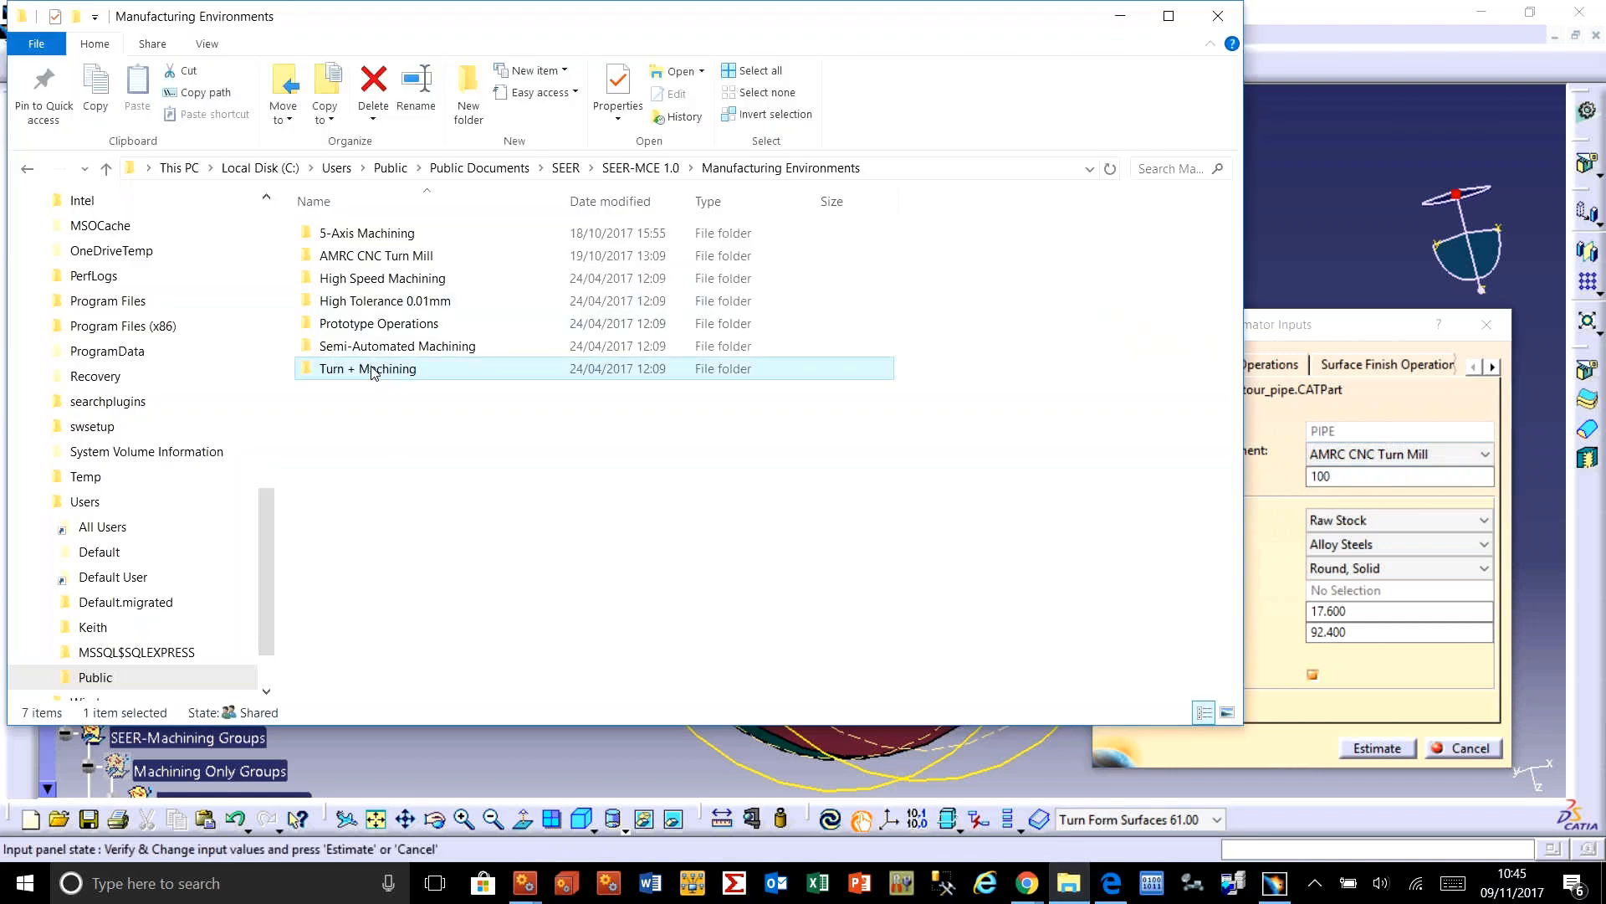
{"action": "right_click", "coordinate": [374, 374]}
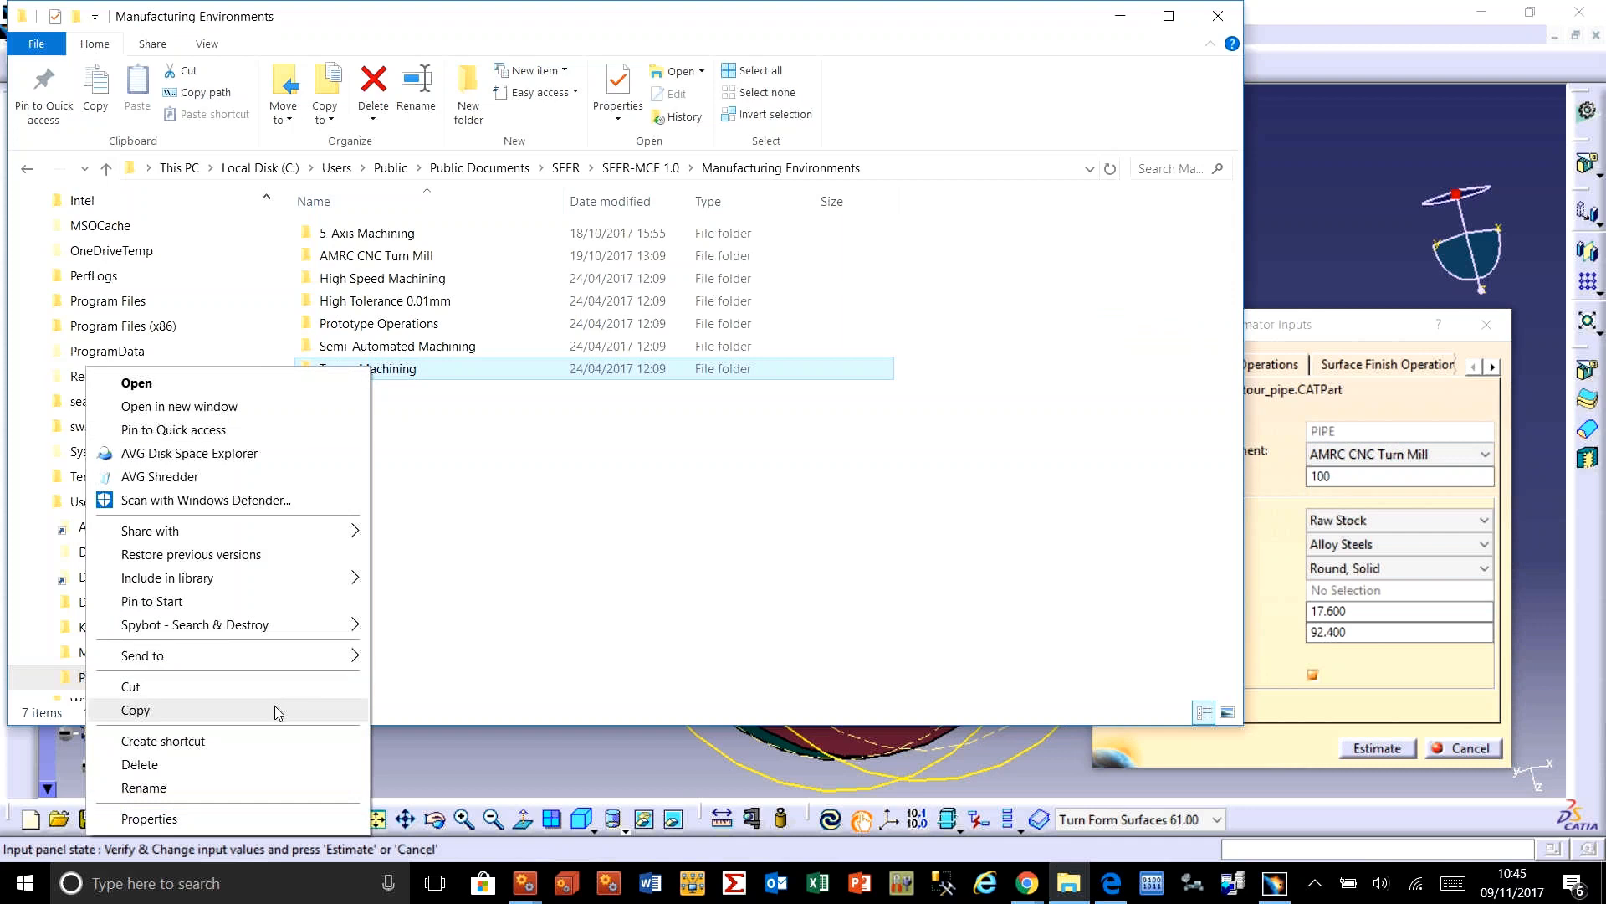
{"action": "left_click", "coordinate": [278, 710]}
{"action": "right_click", "coordinate": [473, 415]}
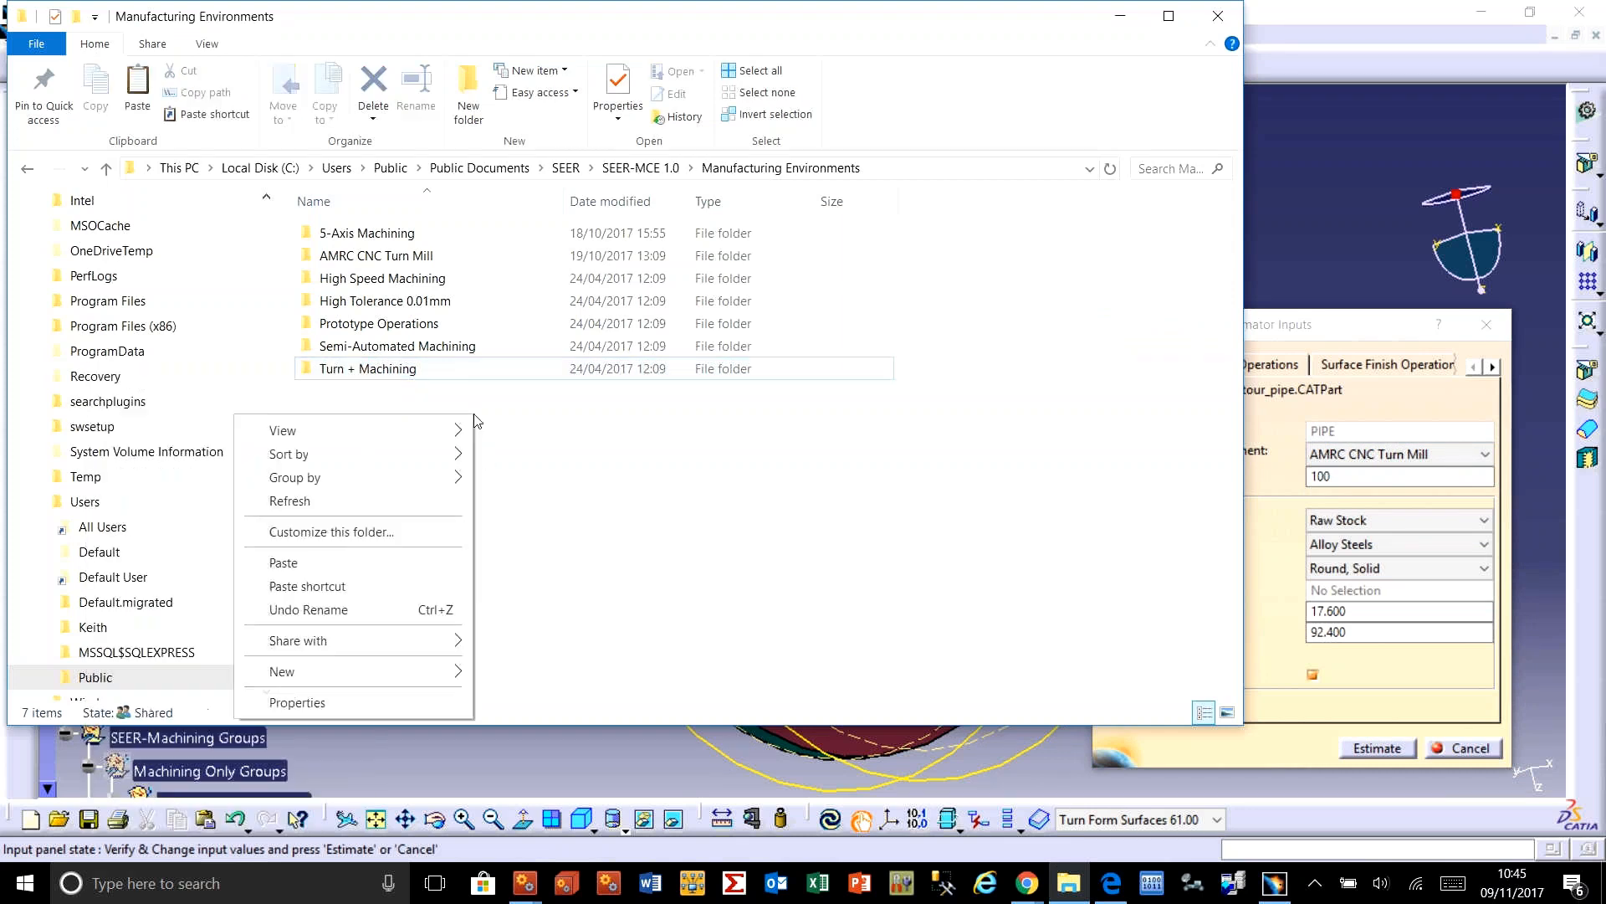
{"action": "left_click", "coordinate": [399, 565]}
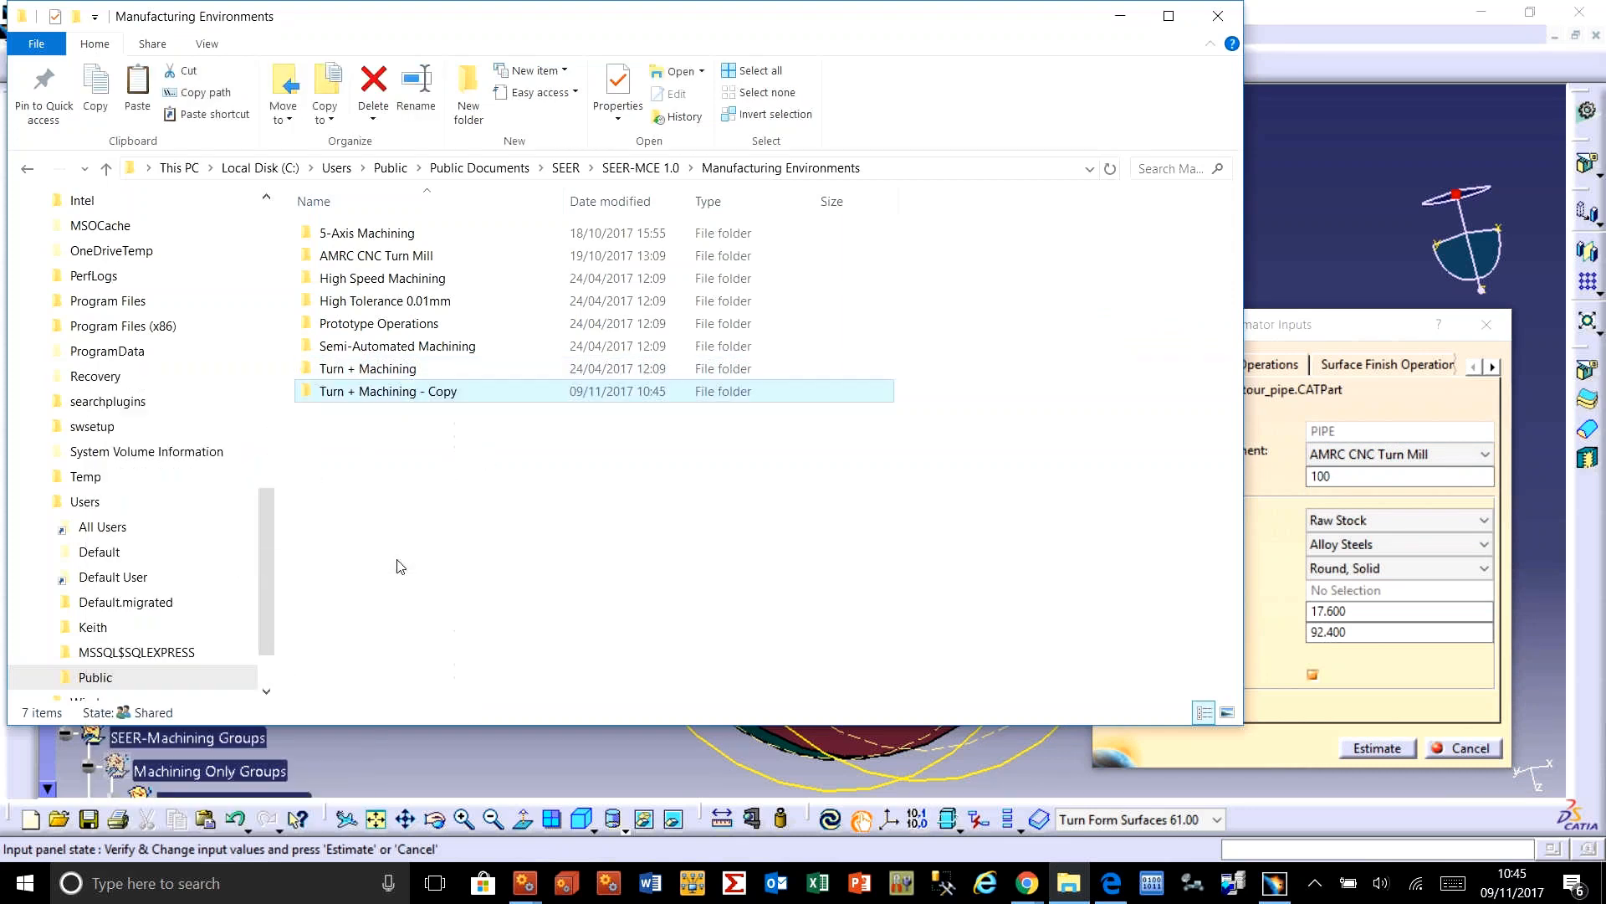
Step: Rename the copied environment folder as "Turn + Machining - KG Edit"
{"action": "right_click", "coordinate": [449, 393]}
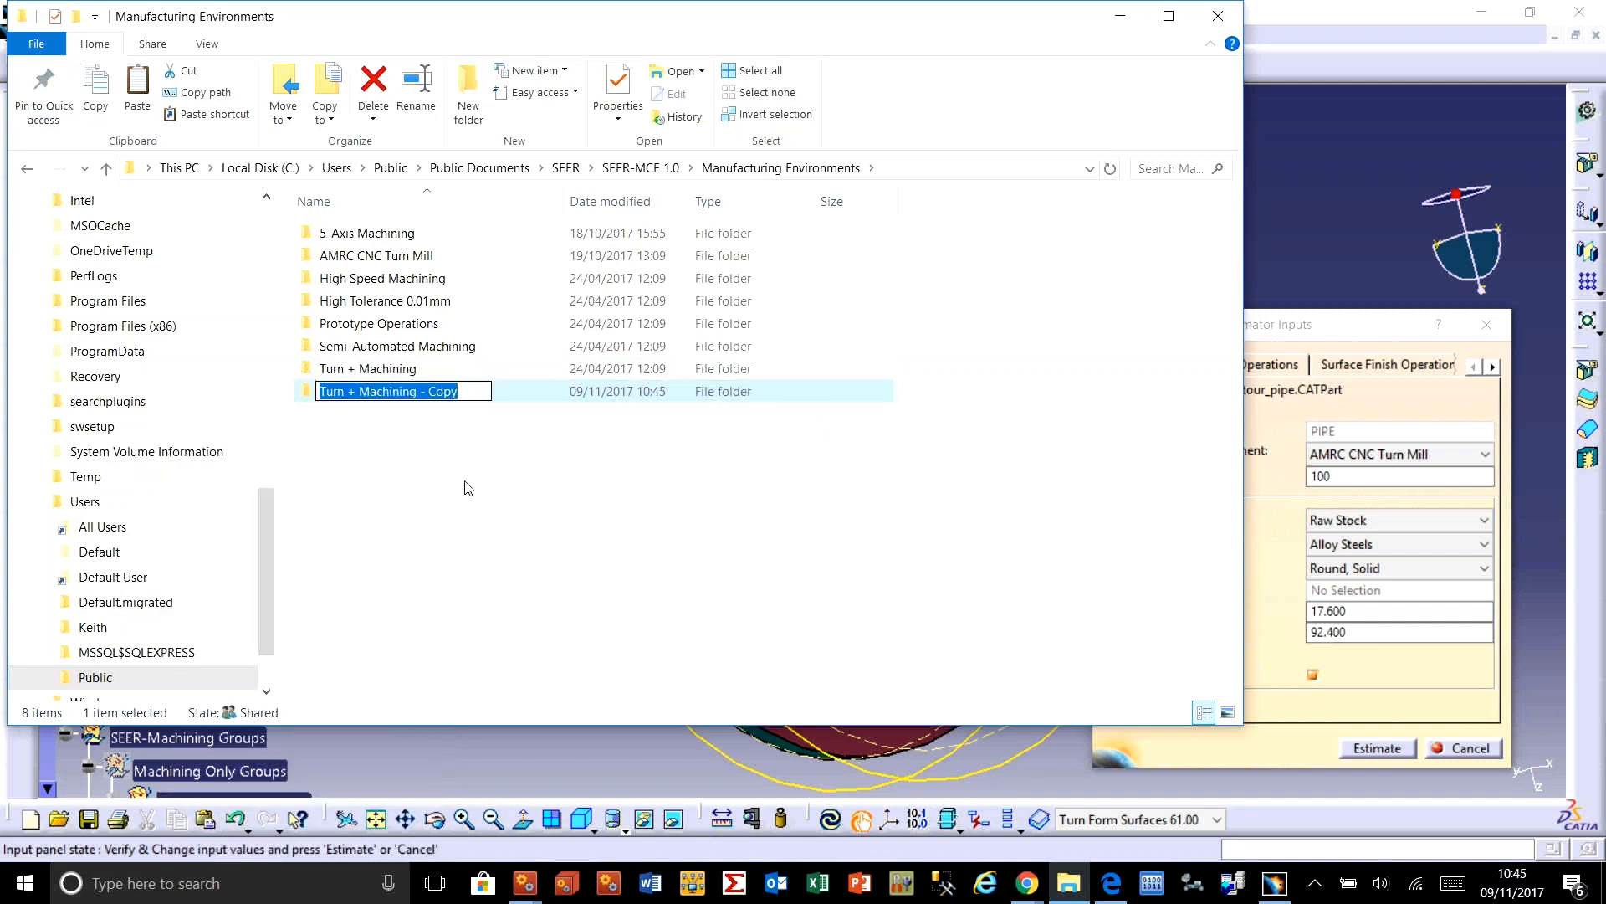
{"action": "left_click", "coordinate": [470, 394]}
{"action": "key", "text": "BackSpace"}
{"action": "key", "text": "BackSpace"}
{"action": "key", "text": "BackSpace"}
{"action": "key", "text": "BackSpace"}
{"action": "type", "text": "KG Edit"}
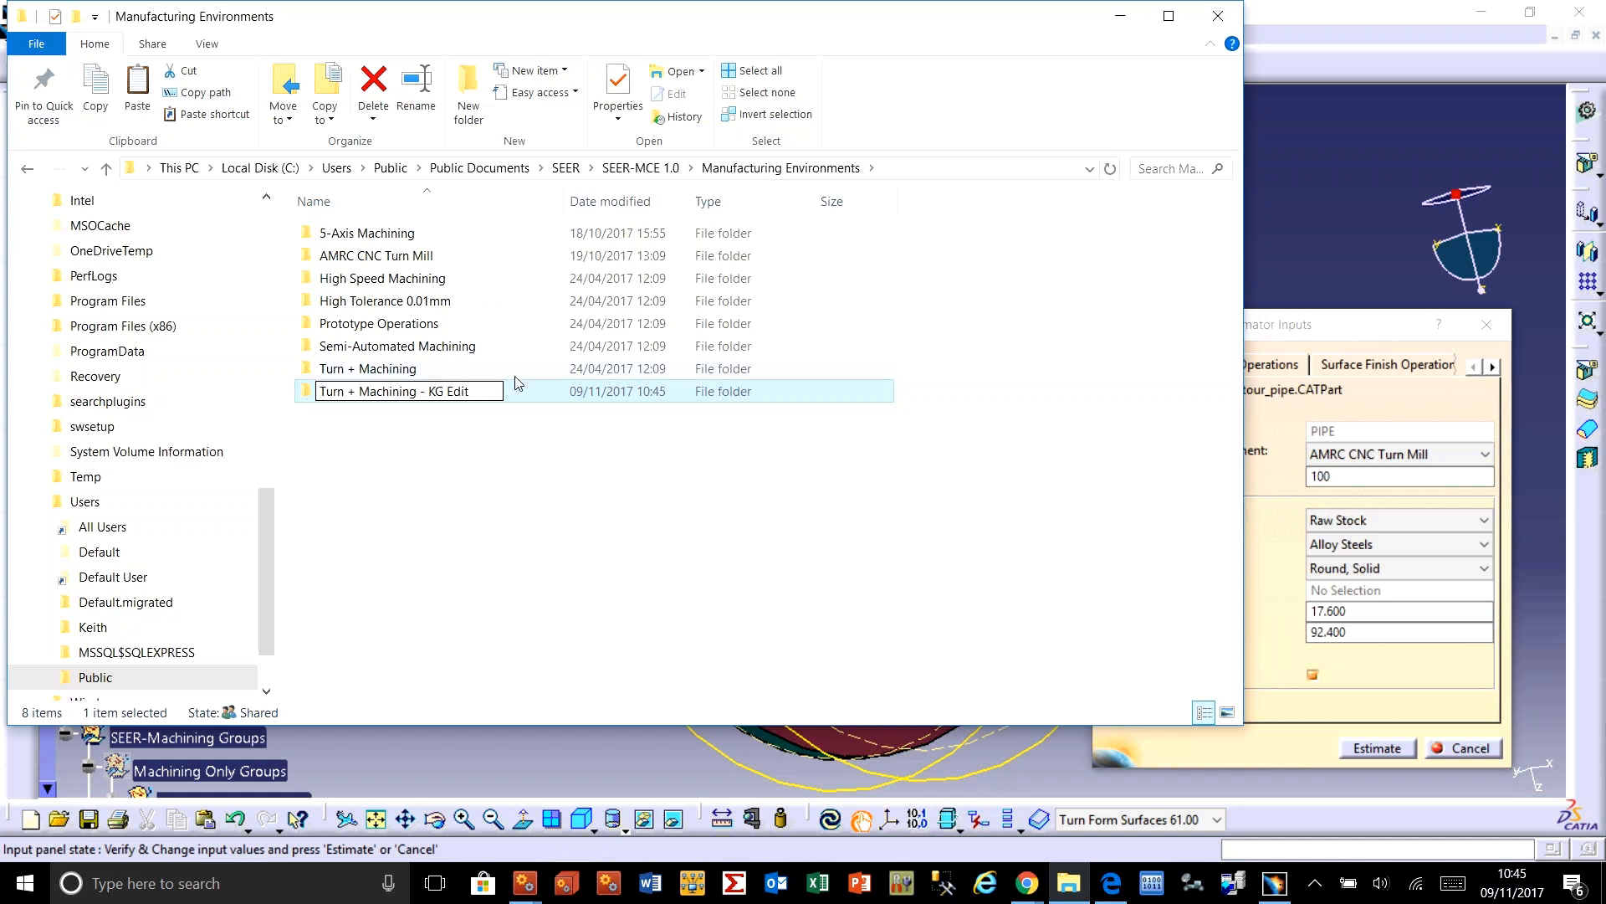
{"action": "left_click", "coordinate": [486, 458]}
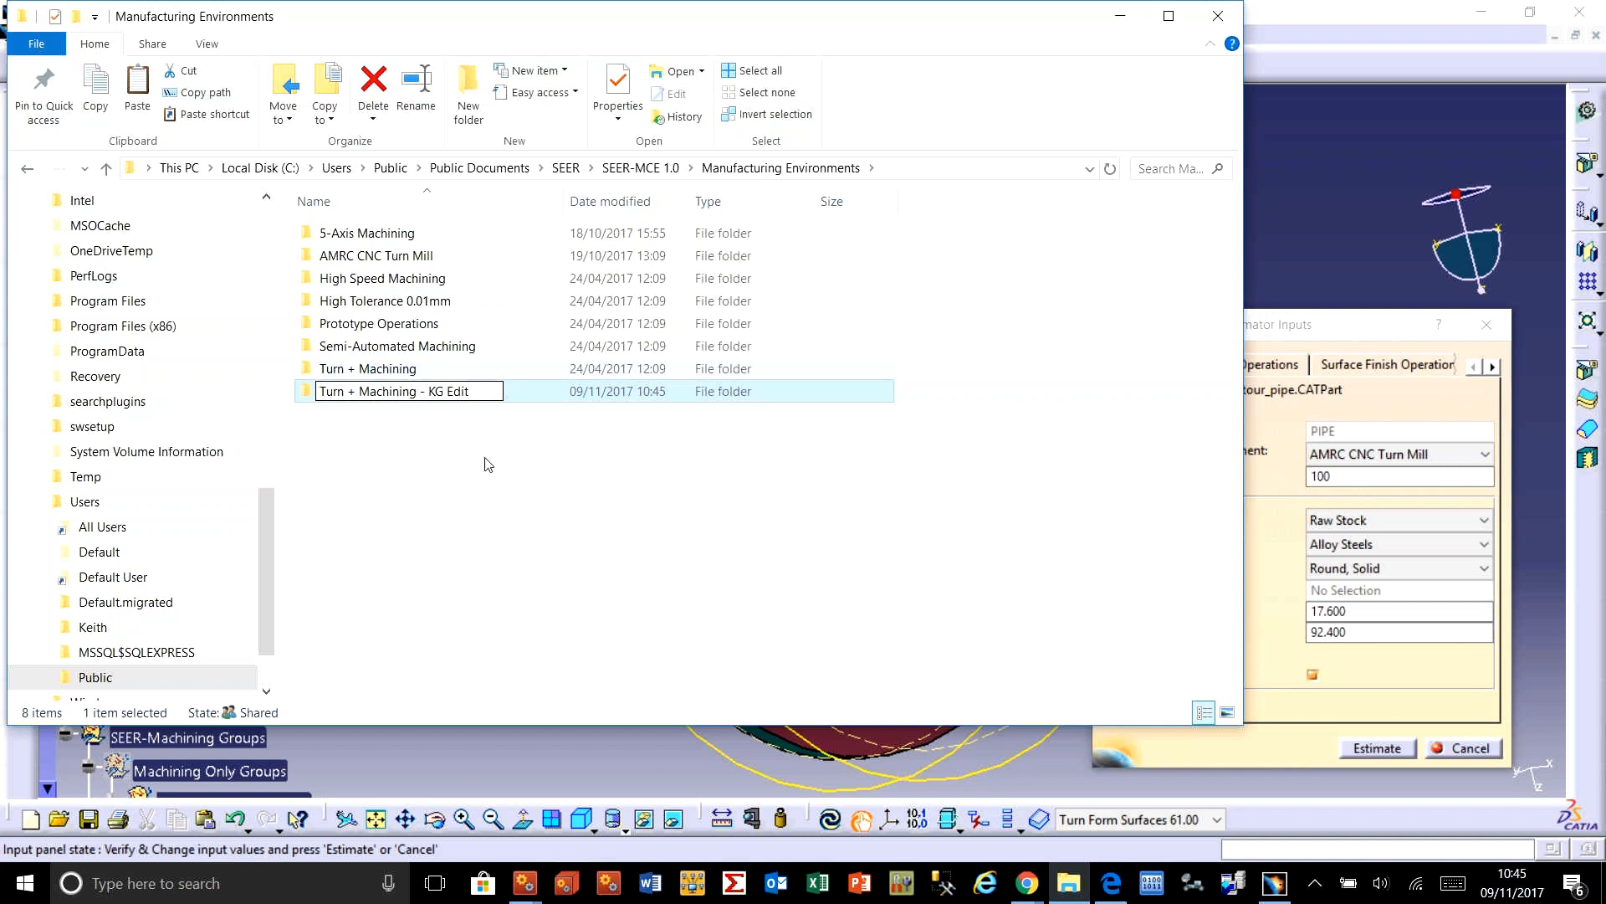
Step: Open SEER-MCE Environment Editor.xlsm from the Turn + Machining - KG Edit folder in Excel
{"action": "double_click", "coordinate": [439, 393]}
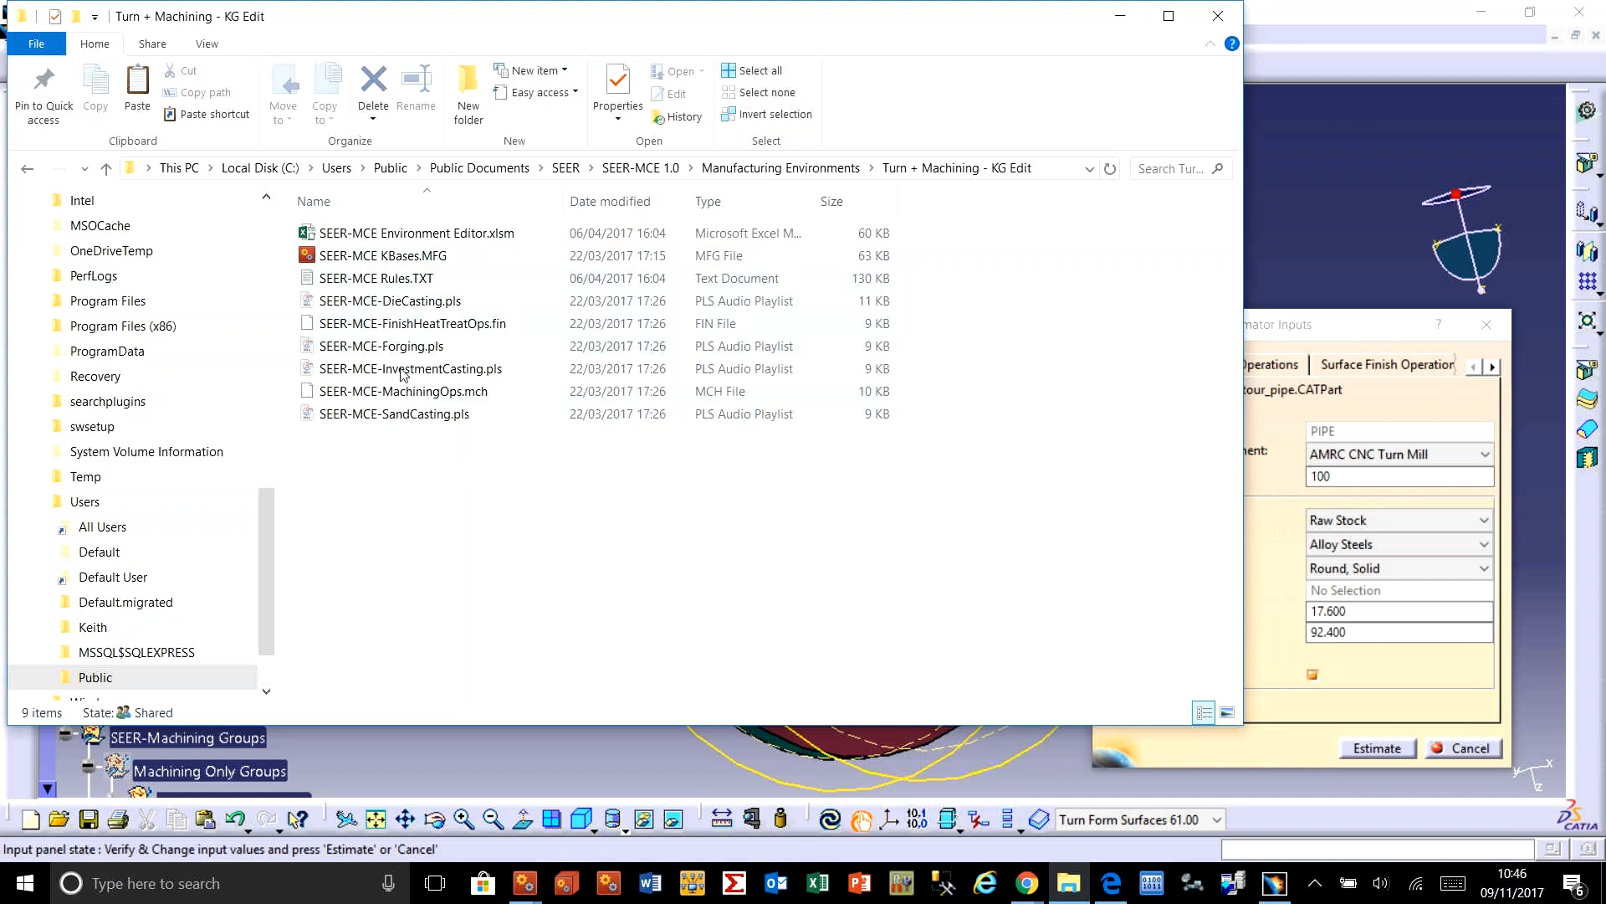
{"action": "left_click", "coordinate": [374, 259]}
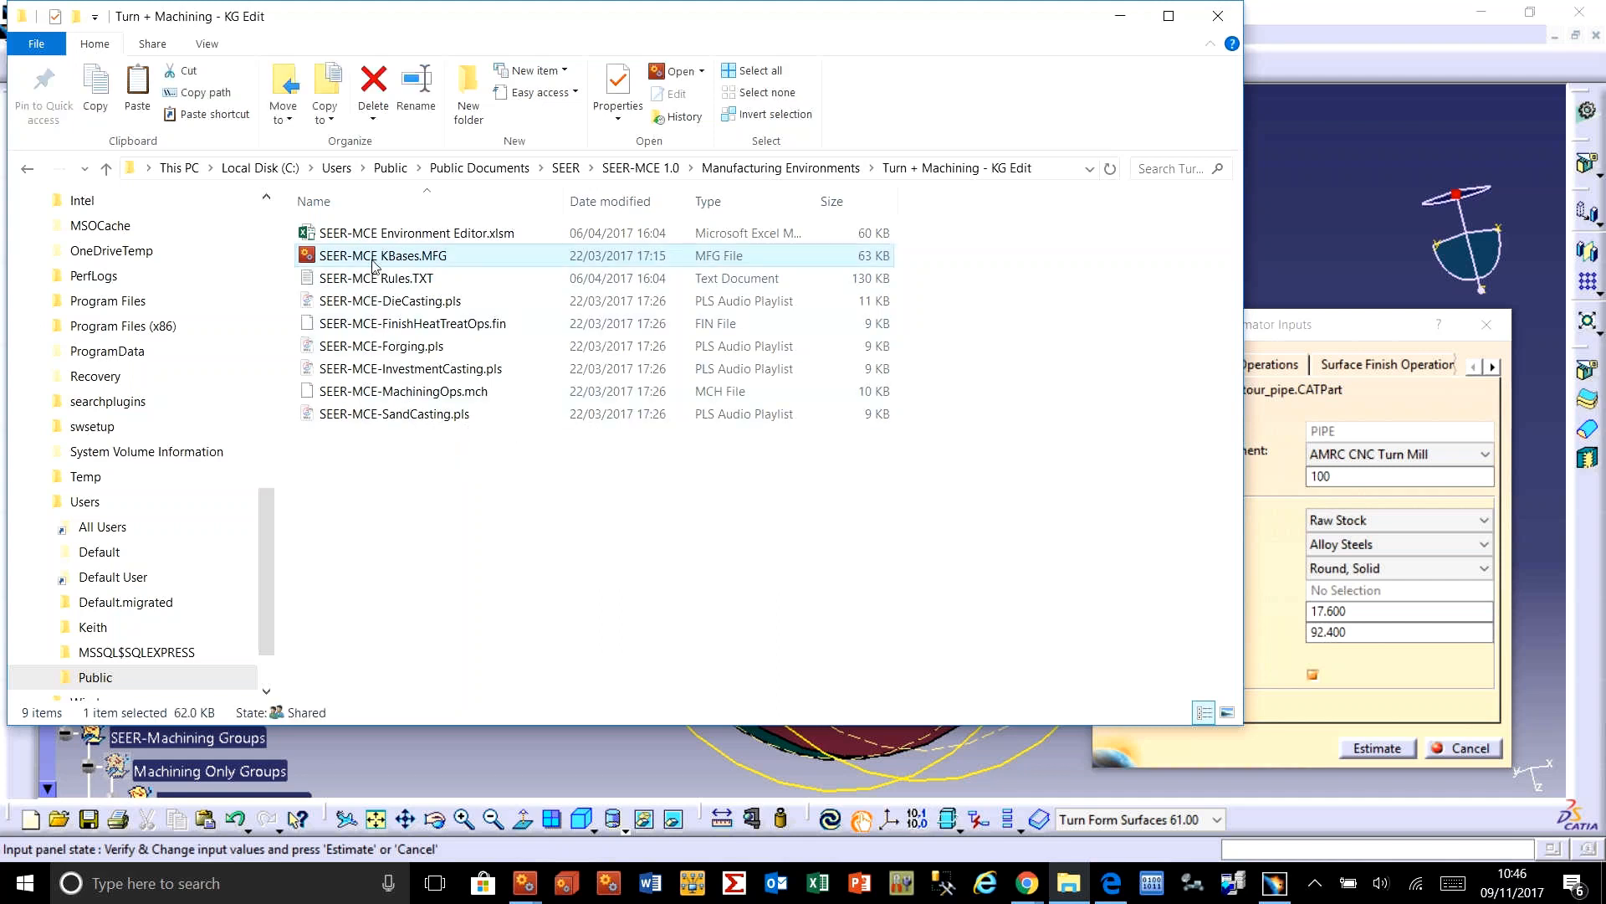
{"action": "left_click", "coordinate": [445, 234]}
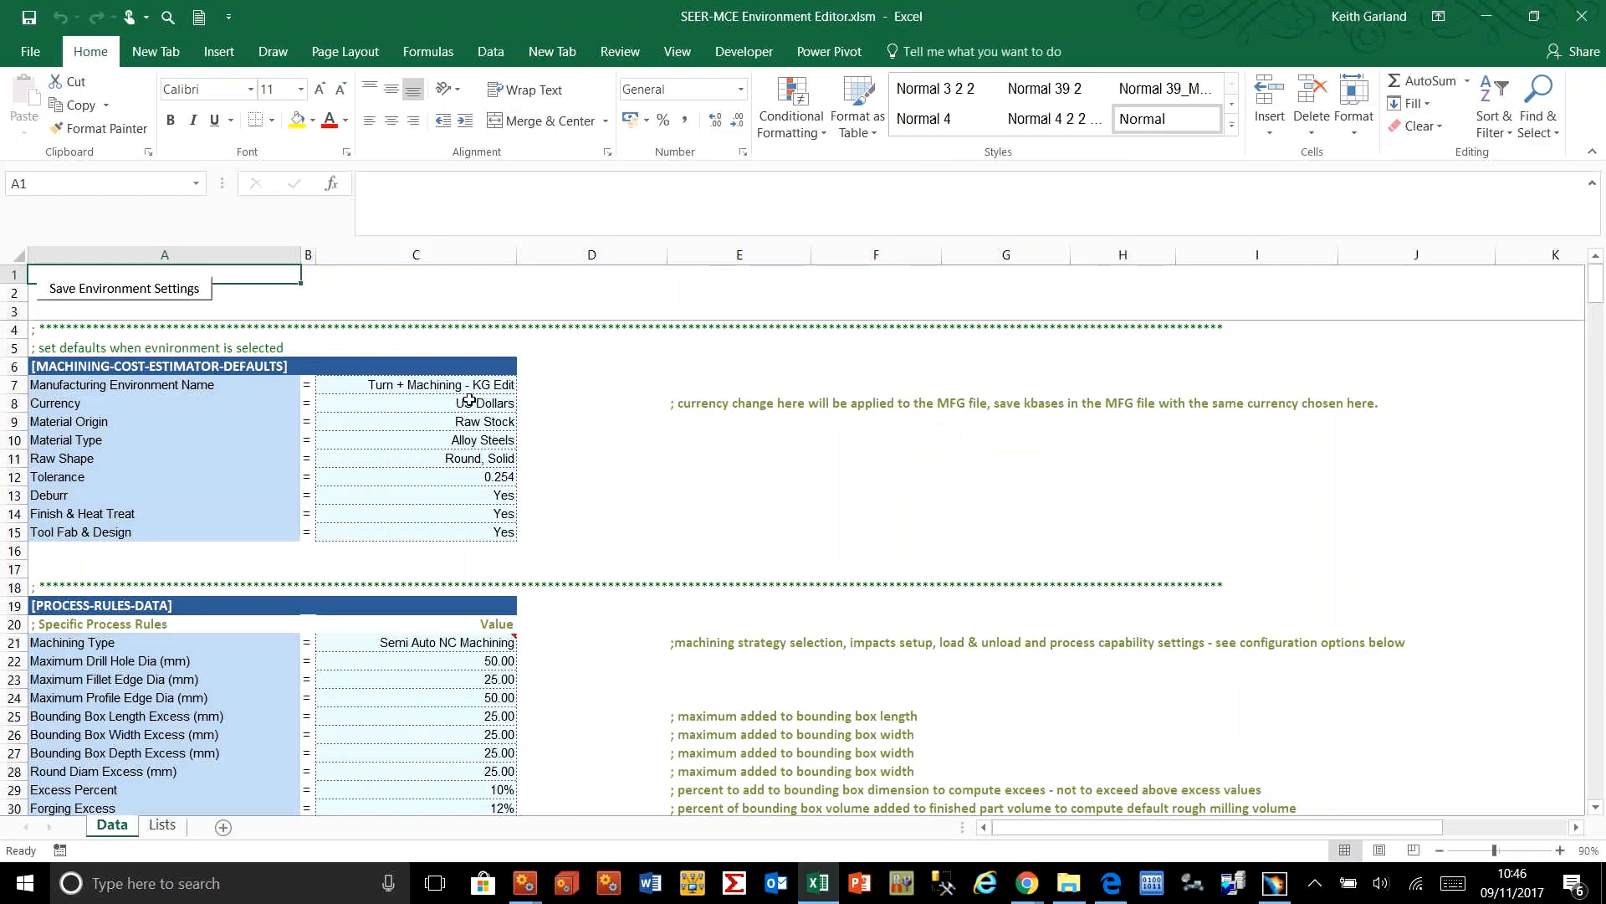
Step: Set the environment's default Currency to Euros in the machining cost estimator defaults
{"action": "left_click", "coordinate": [470, 403]}
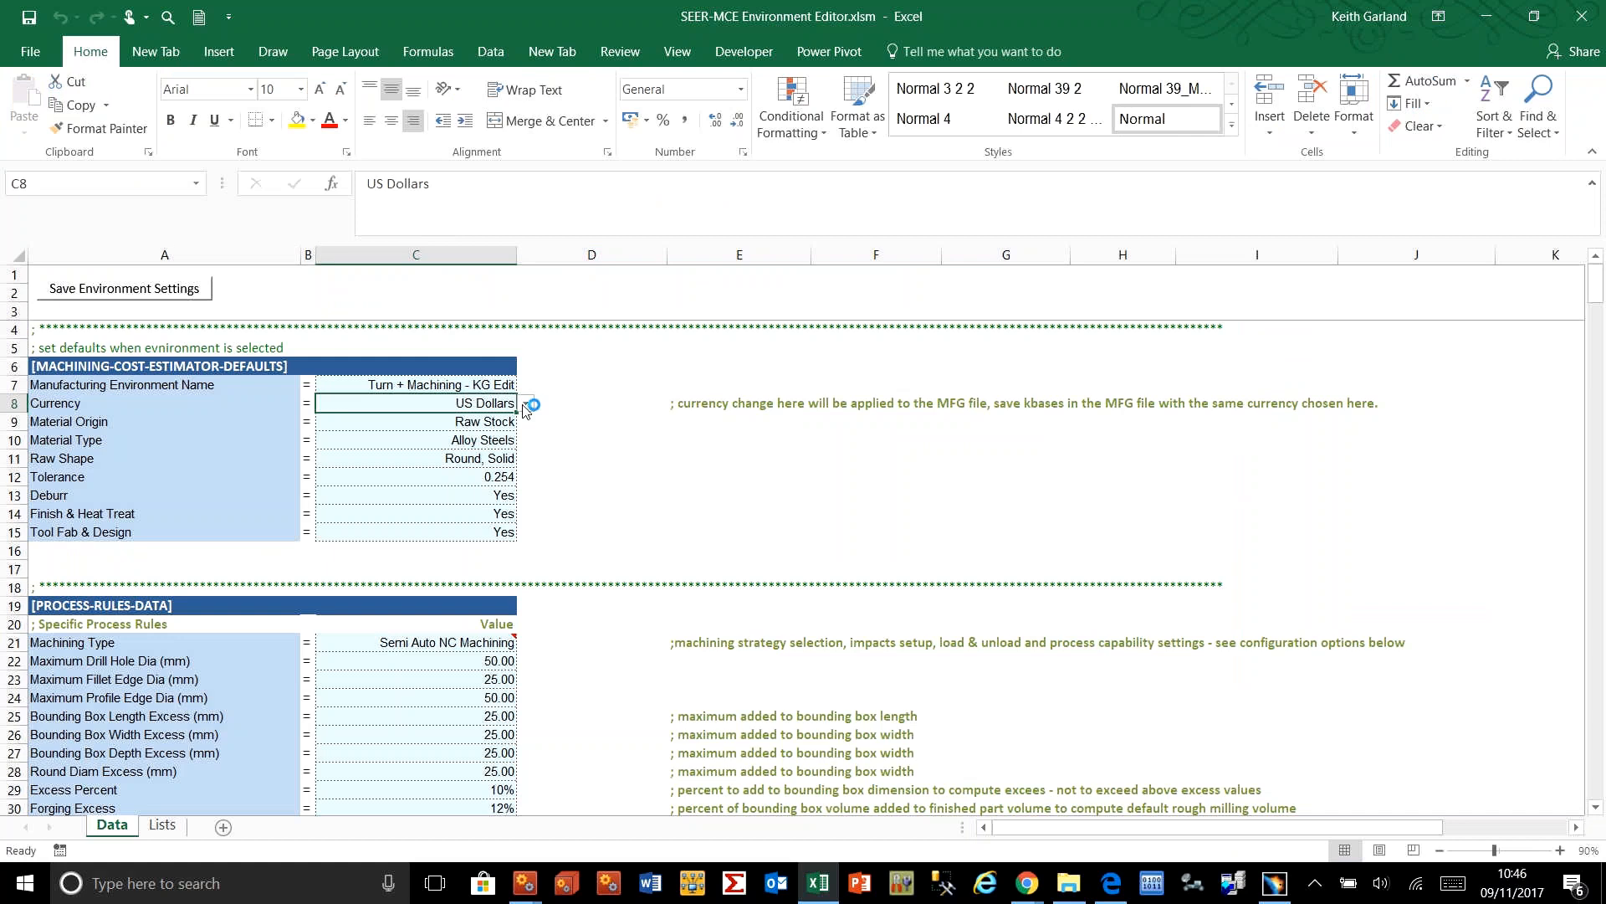
{"action": "left_click", "coordinate": [525, 405]}
{"action": "left_click", "coordinate": [476, 448]}
Step: Set the default Raw Shape to "Round, Tube" in the machining cost estimator defaults
{"action": "left_click", "coordinate": [485, 425]}
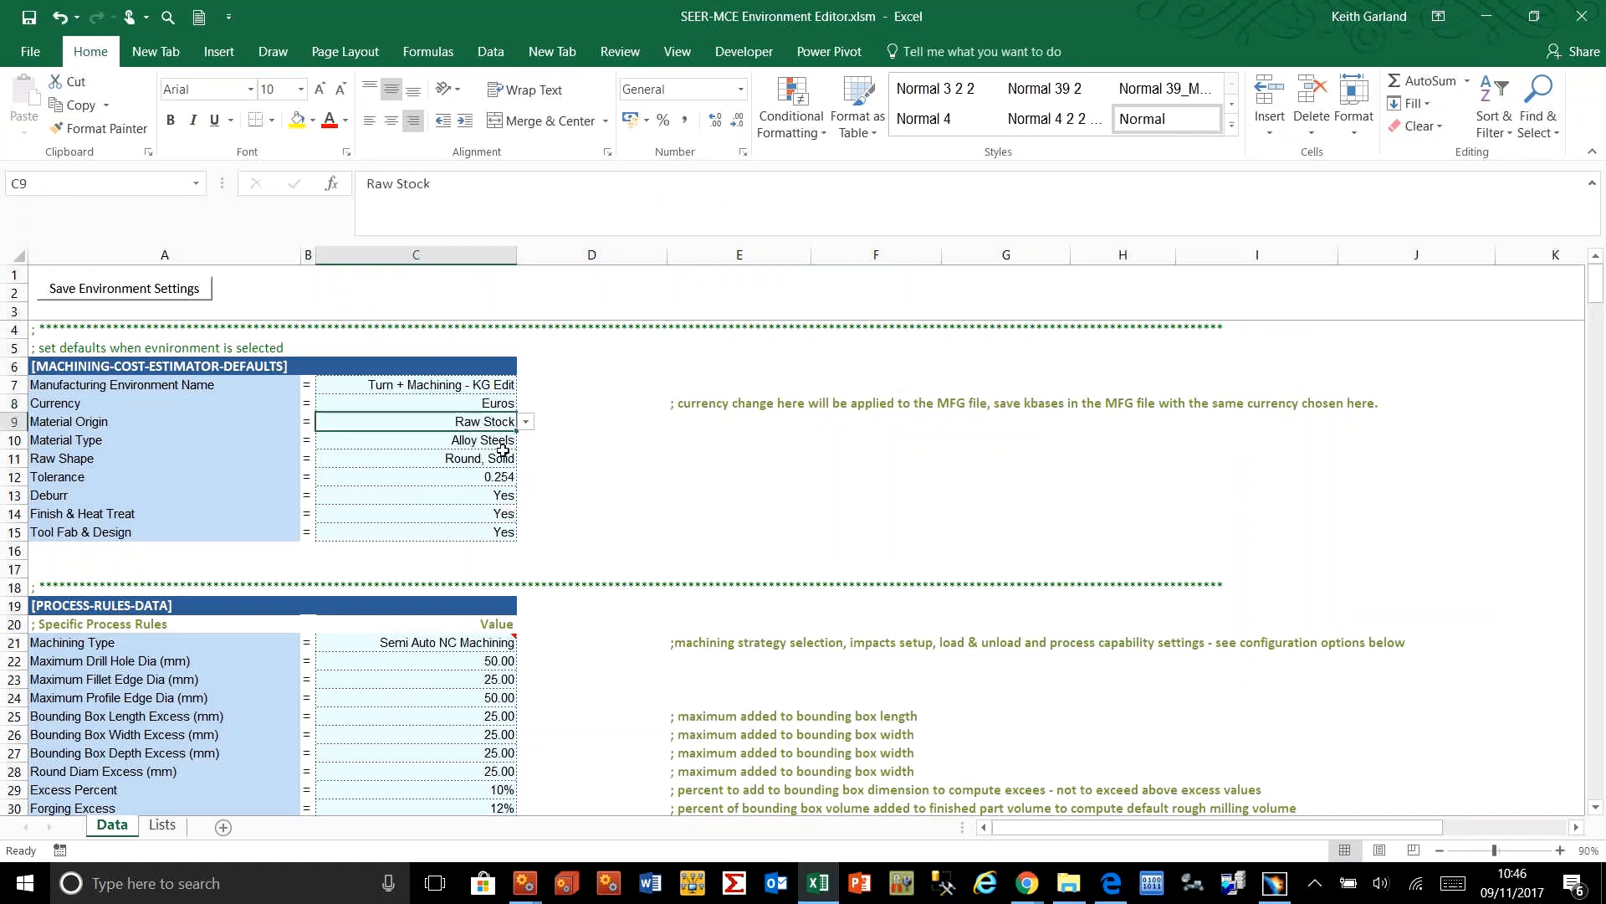
{"action": "left_click", "coordinate": [497, 442]}
{"action": "left_click", "coordinate": [503, 459]}
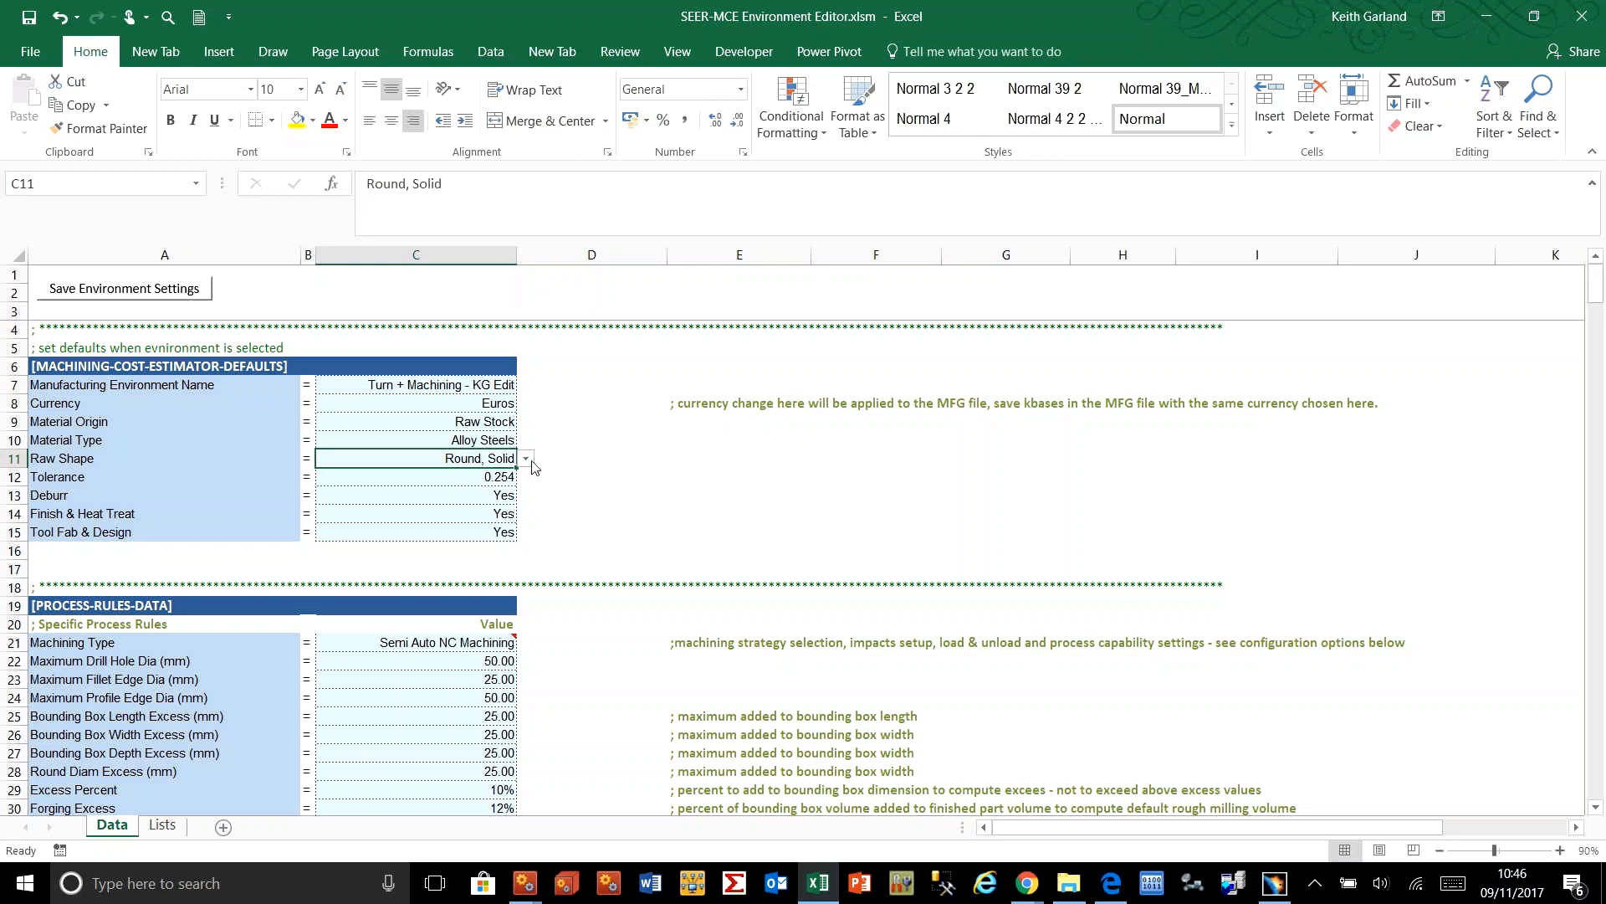
{"action": "left_click", "coordinate": [526, 460]}
{"action": "left_click", "coordinate": [360, 501]}
Step: Set the default Material Type to Steel Nickel Alloys in the machining cost estimator defaults
{"action": "left_click", "coordinate": [487, 424]}
{"action": "left_click", "coordinate": [494, 436]}
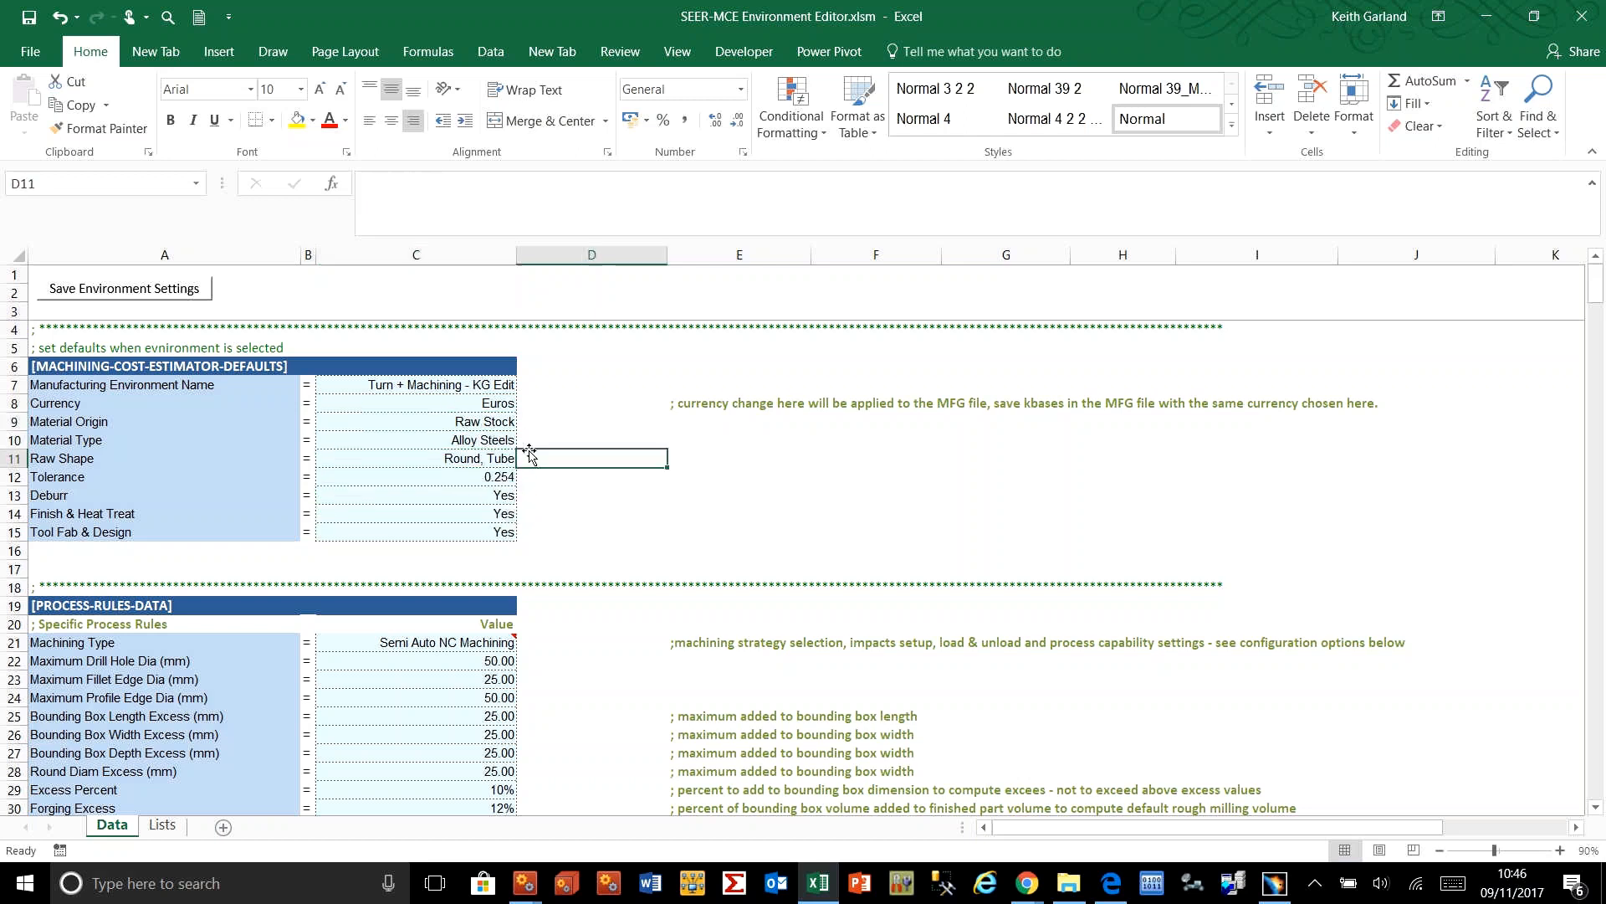
{"action": "left_click", "coordinate": [525, 452]}
{"action": "left_click", "coordinate": [506, 440]}
{"action": "left_click", "coordinate": [526, 440]}
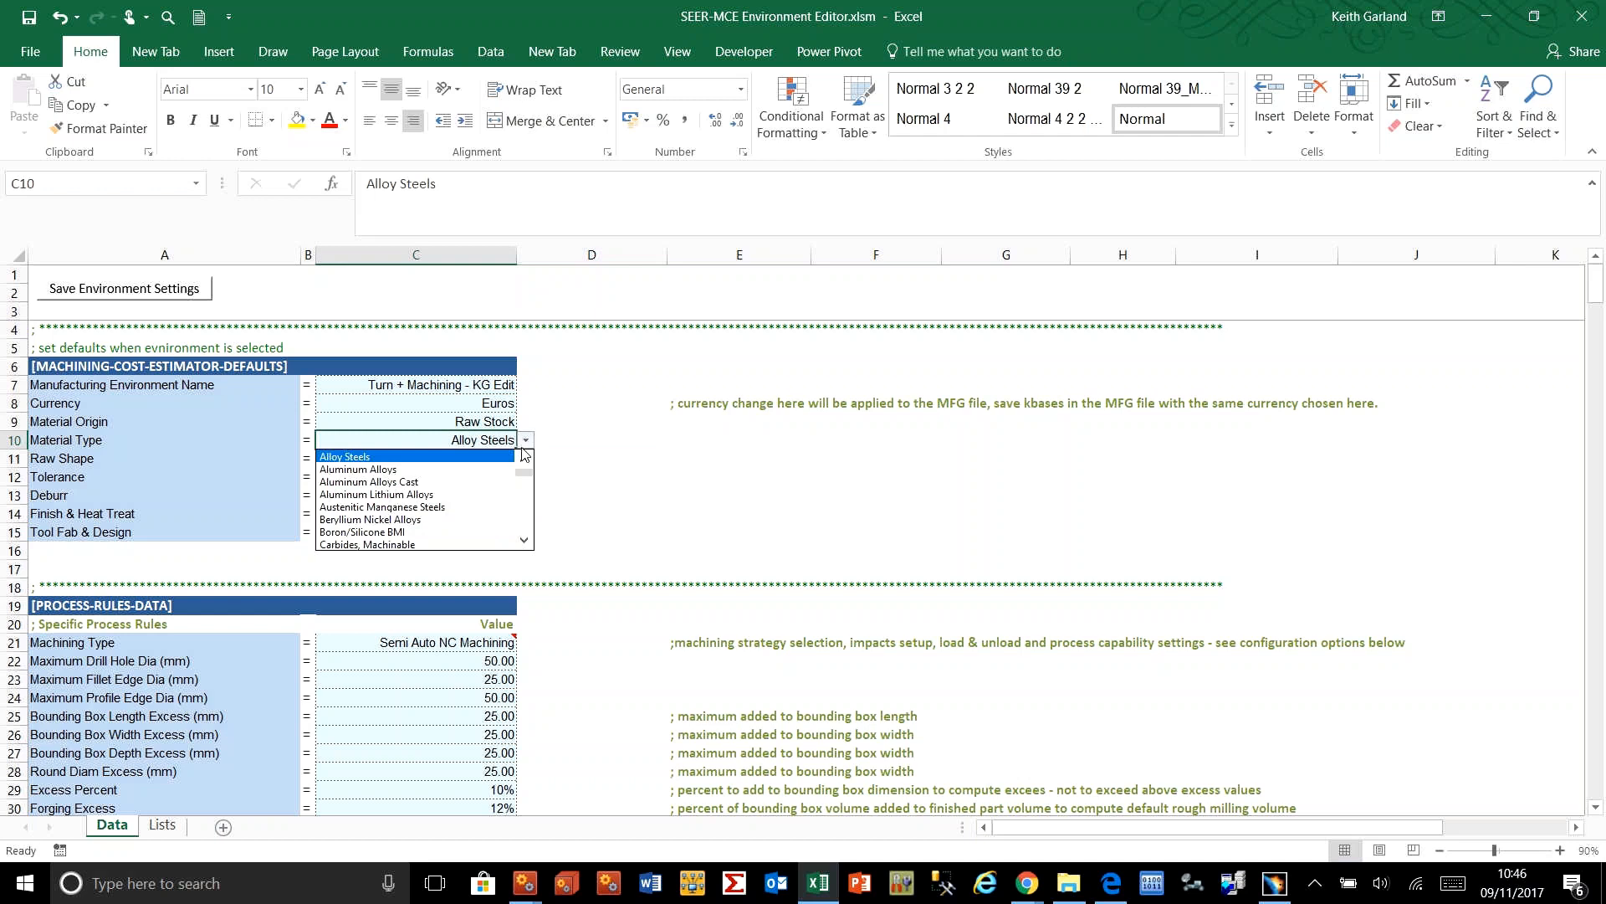
{"action": "scroll", "coordinate": [533, 511], "scroll_direction": "down", "scroll_amount": 3}
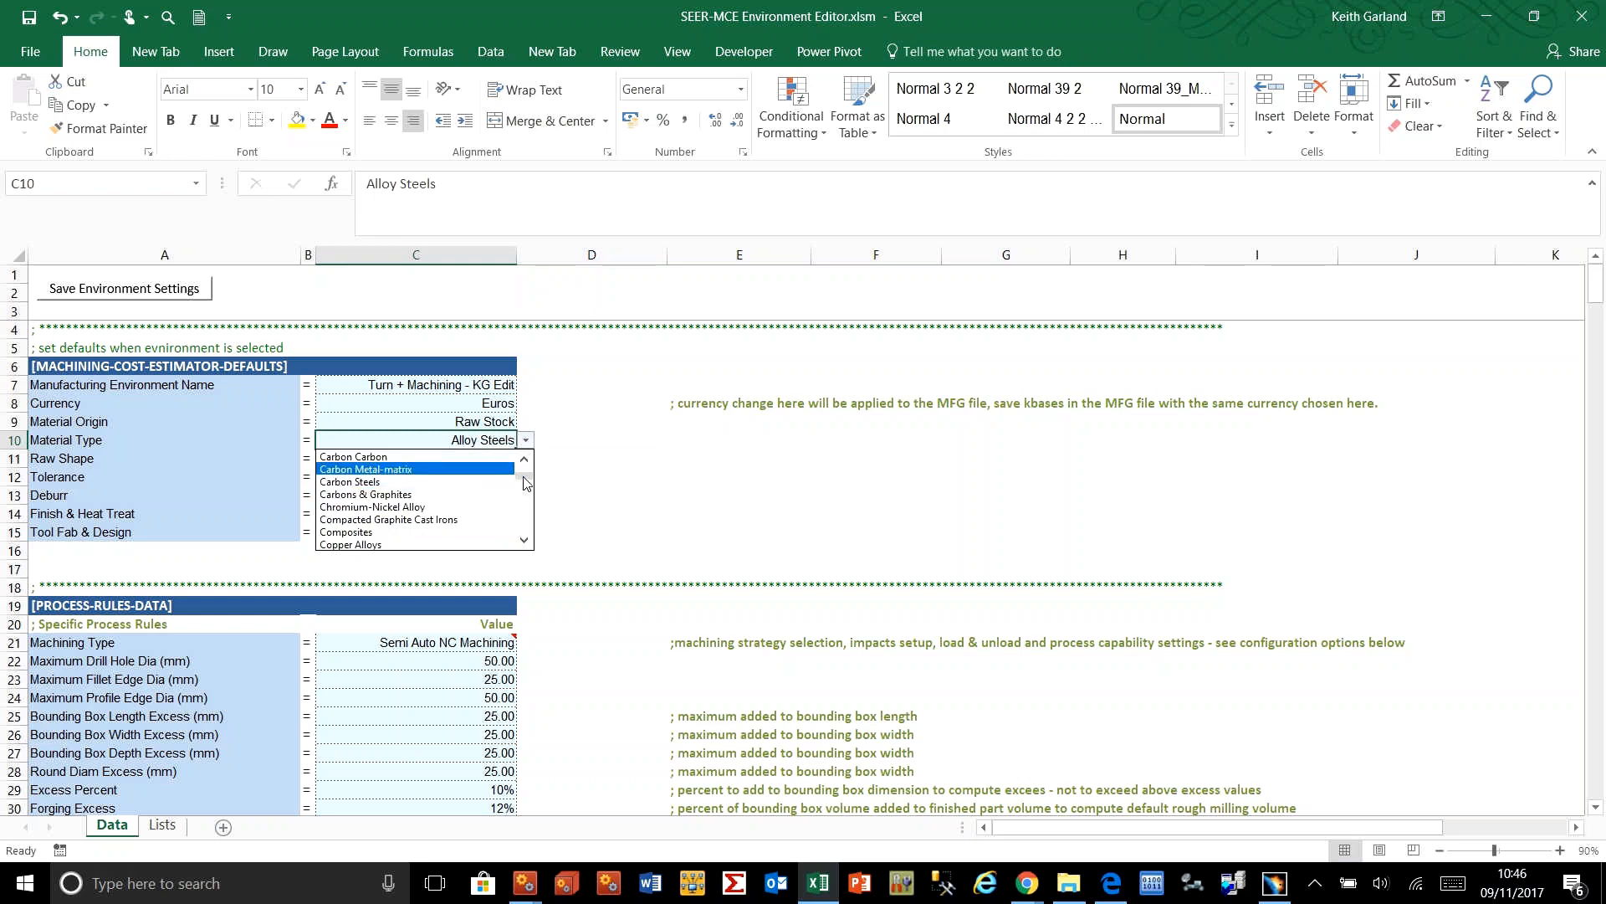
{"action": "scroll", "coordinate": [533, 502], "scroll_direction": "down", "scroll_amount": 5}
{"action": "scroll", "coordinate": [540, 526], "scroll_direction": "down", "scroll_amount": 3}
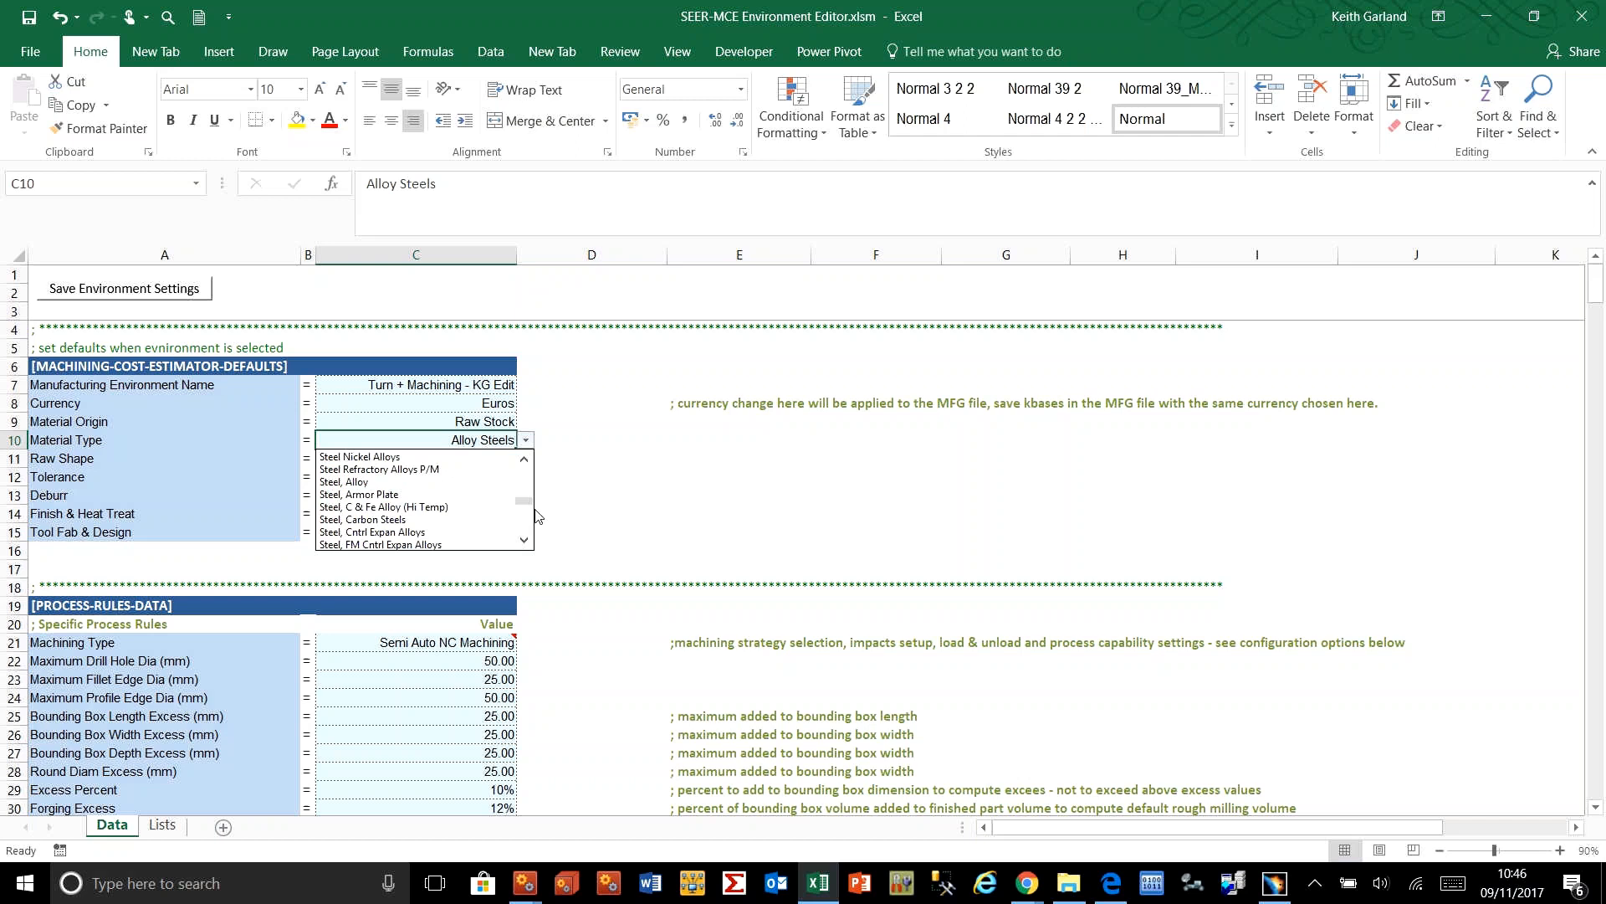
{"action": "left_click", "coordinate": [355, 458]}
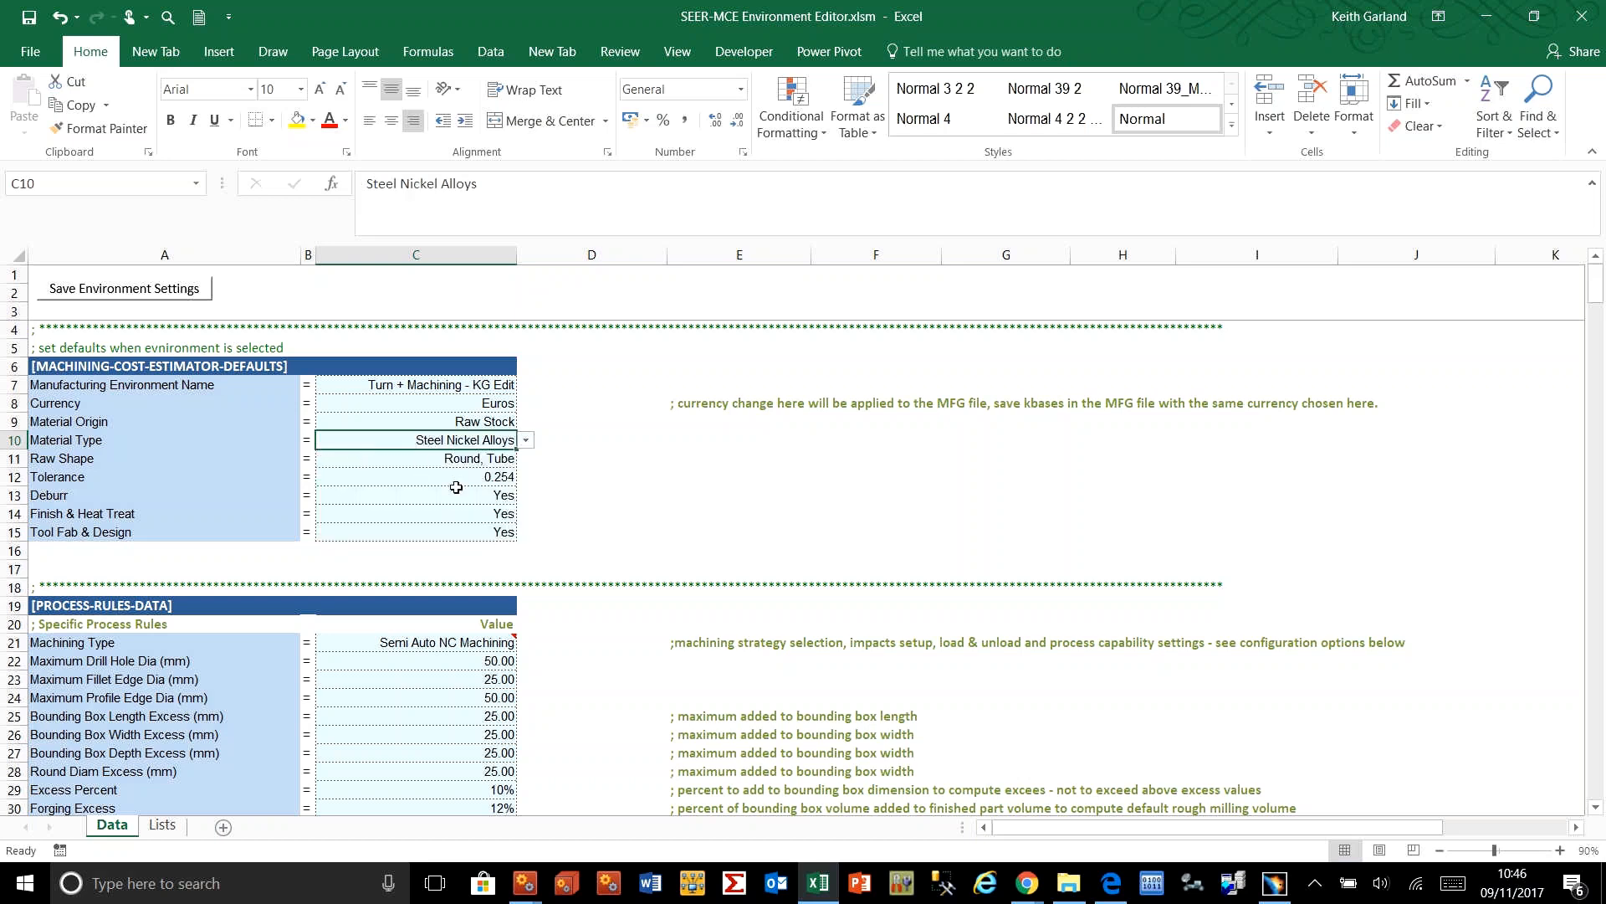
Step: Set the default Tolerance to 0.1 in the machining cost estimator defaults
{"action": "left_click", "coordinate": [497, 476]}
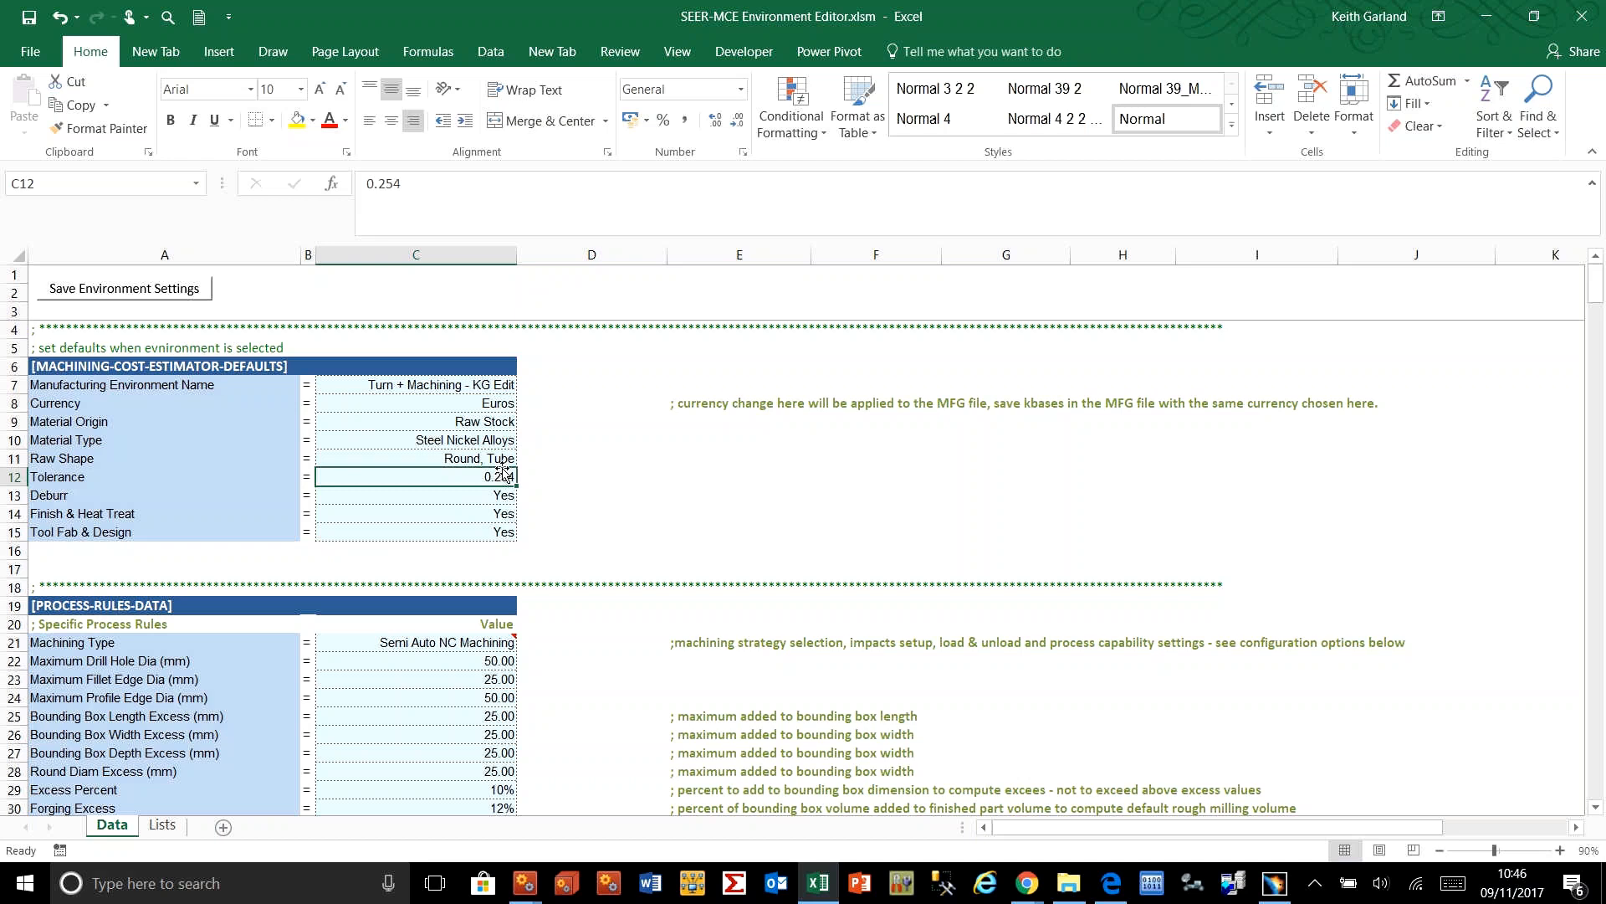
{"action": "type", "text": ".2"}
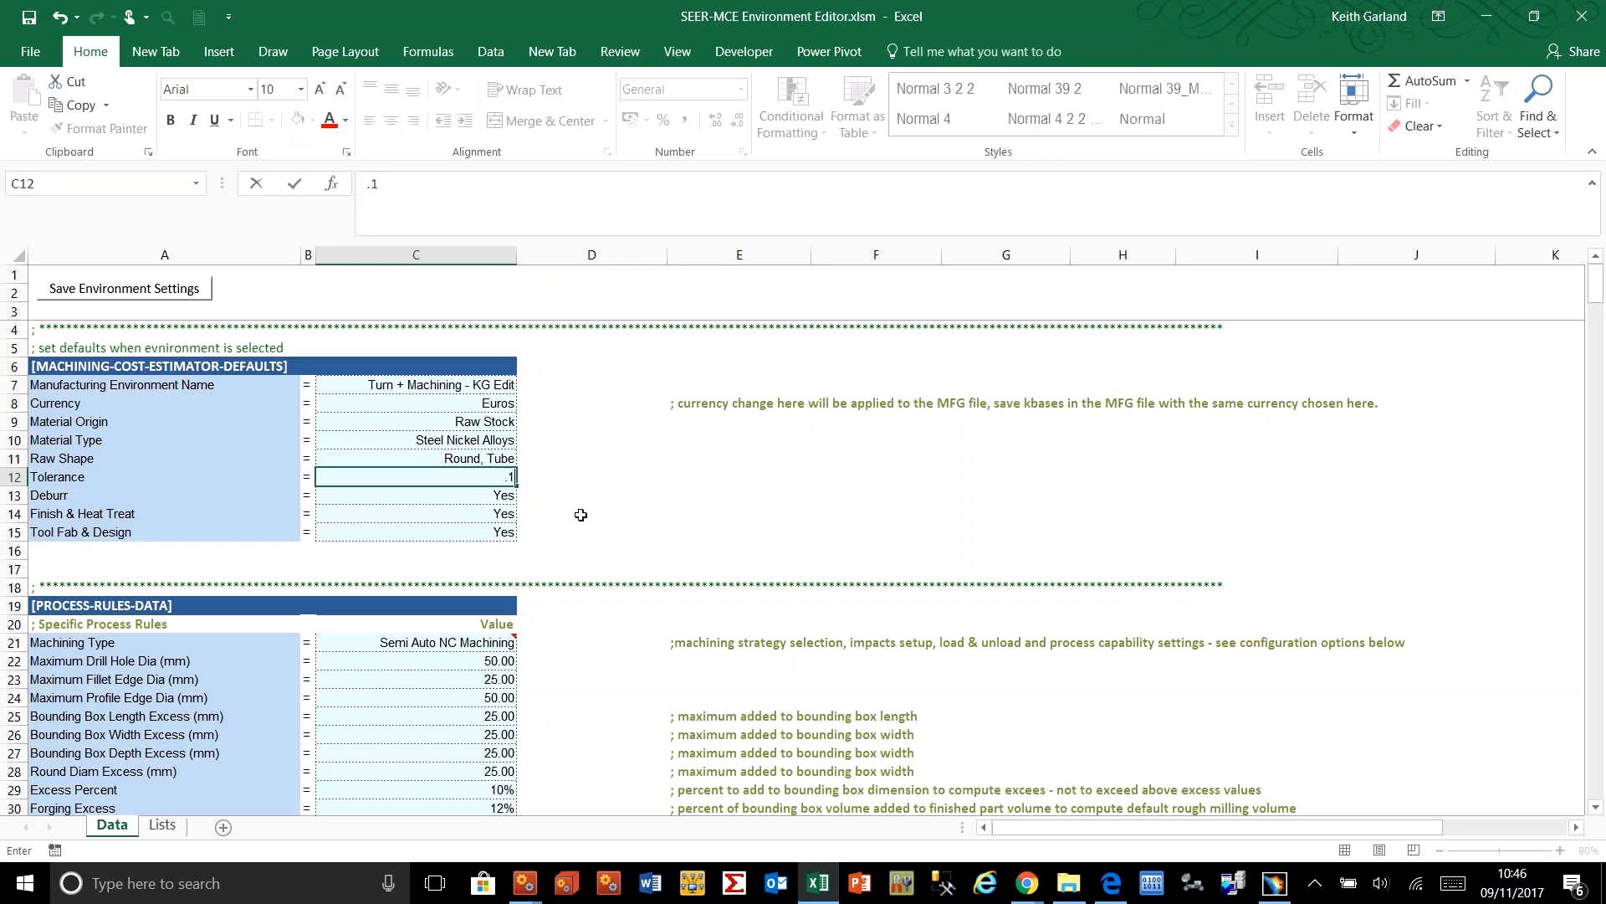
{"action": "left_click", "coordinate": [581, 515]}
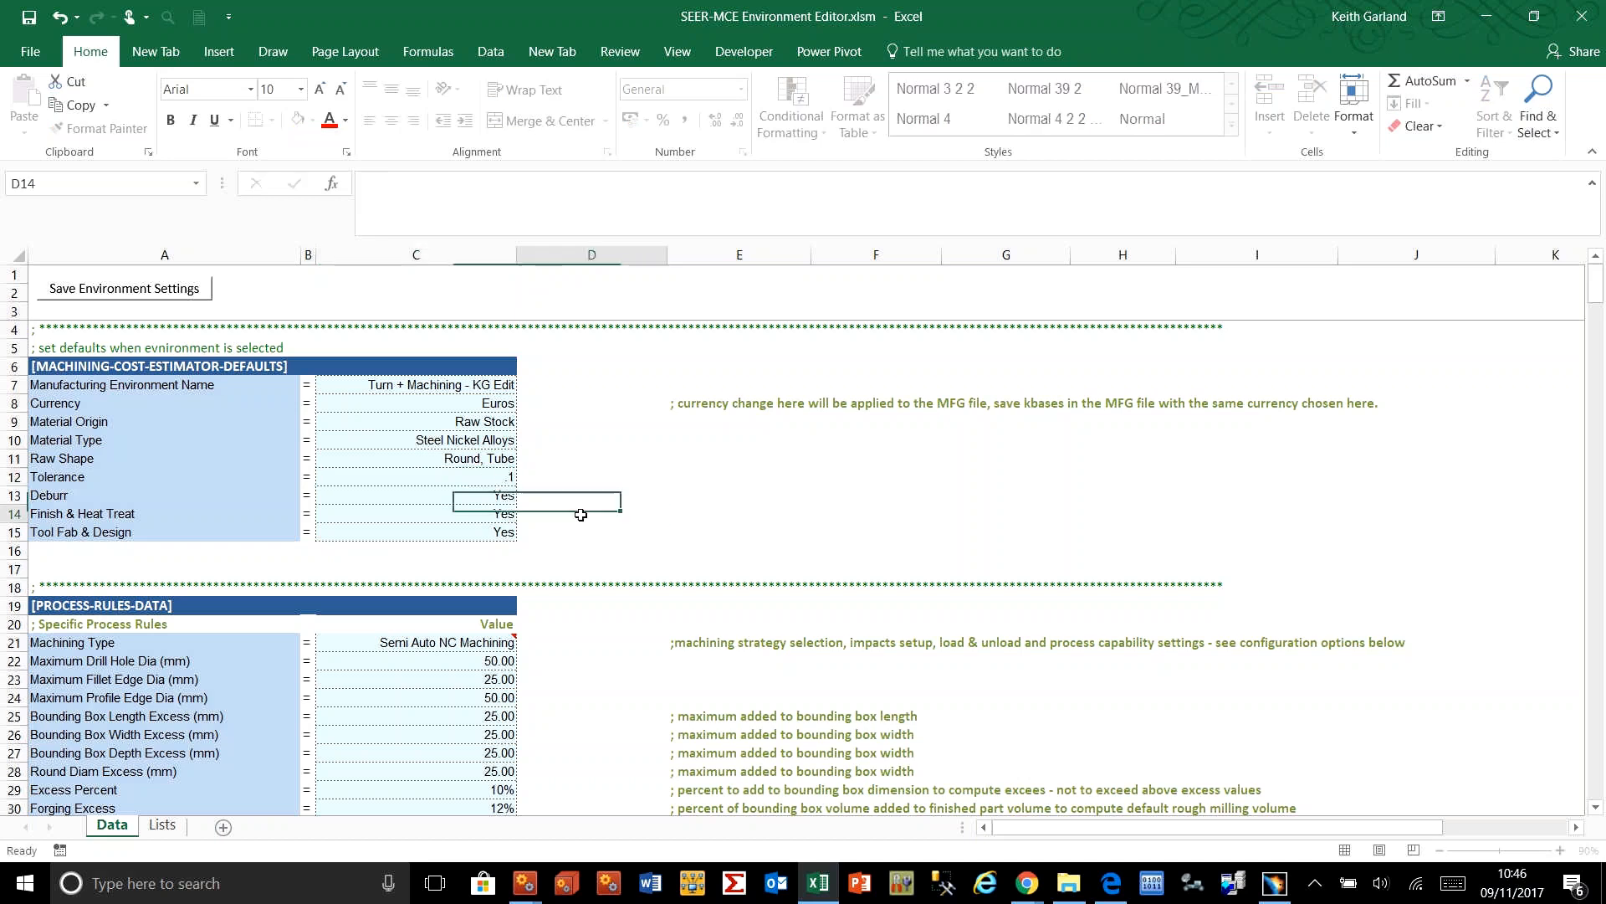
Step: Set Tool Fab & Design and Finish & Heat Treat to No in the machining cost estimator defaults
{"action": "left_click", "coordinate": [477, 534]}
{"action": "type", "text": "No"}
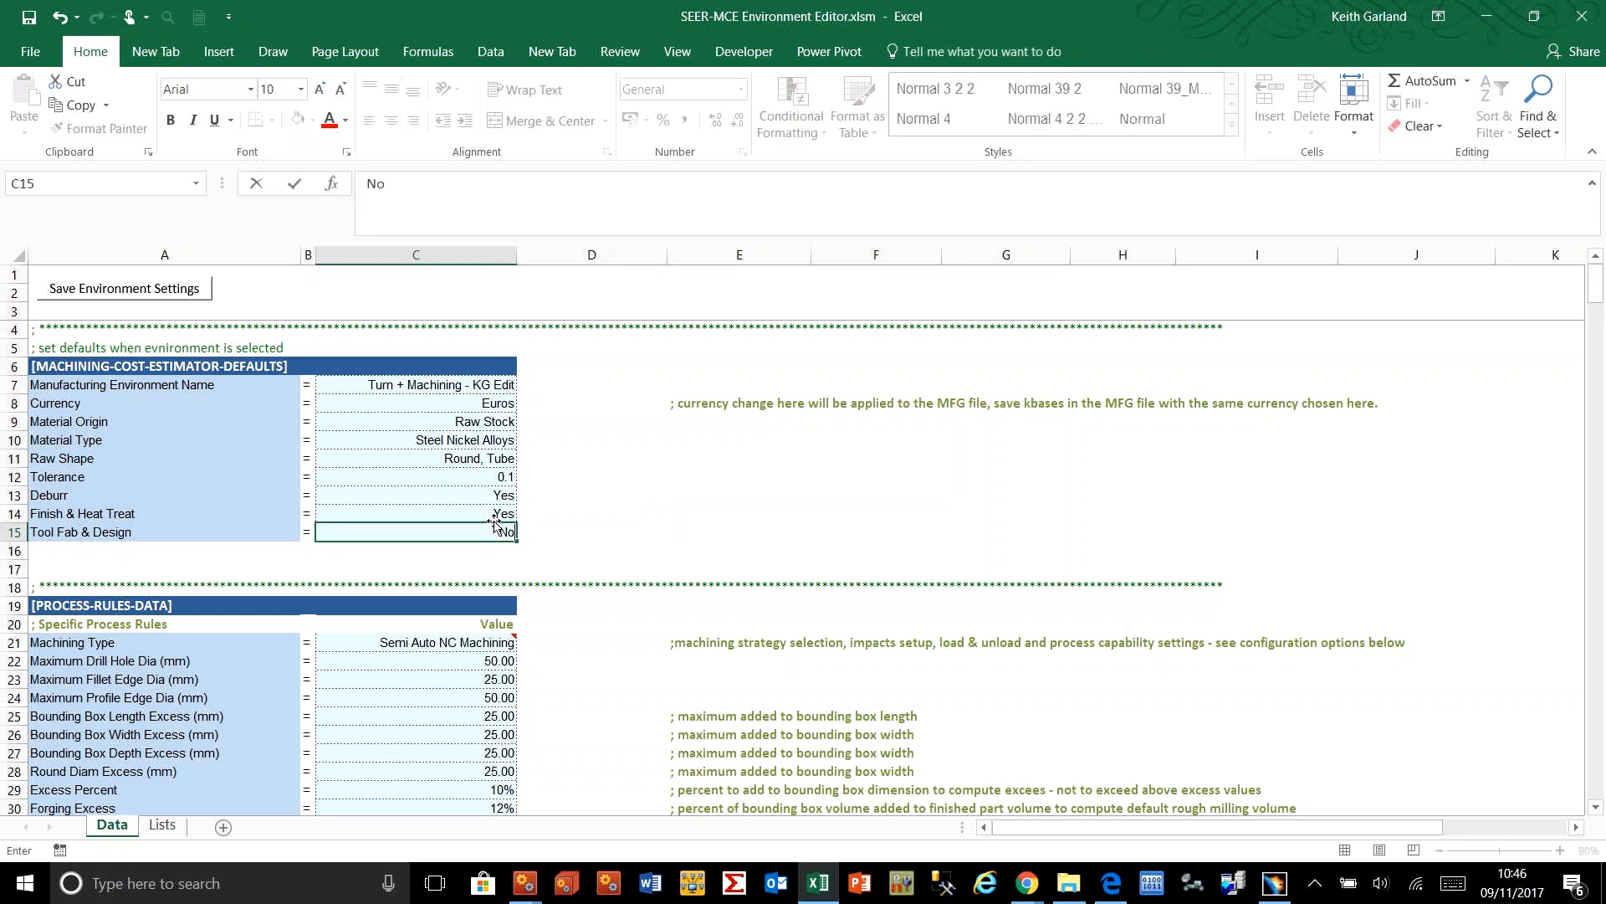
{"action": "left_click", "coordinate": [494, 519]}
{"action": "type", "text": "No"}
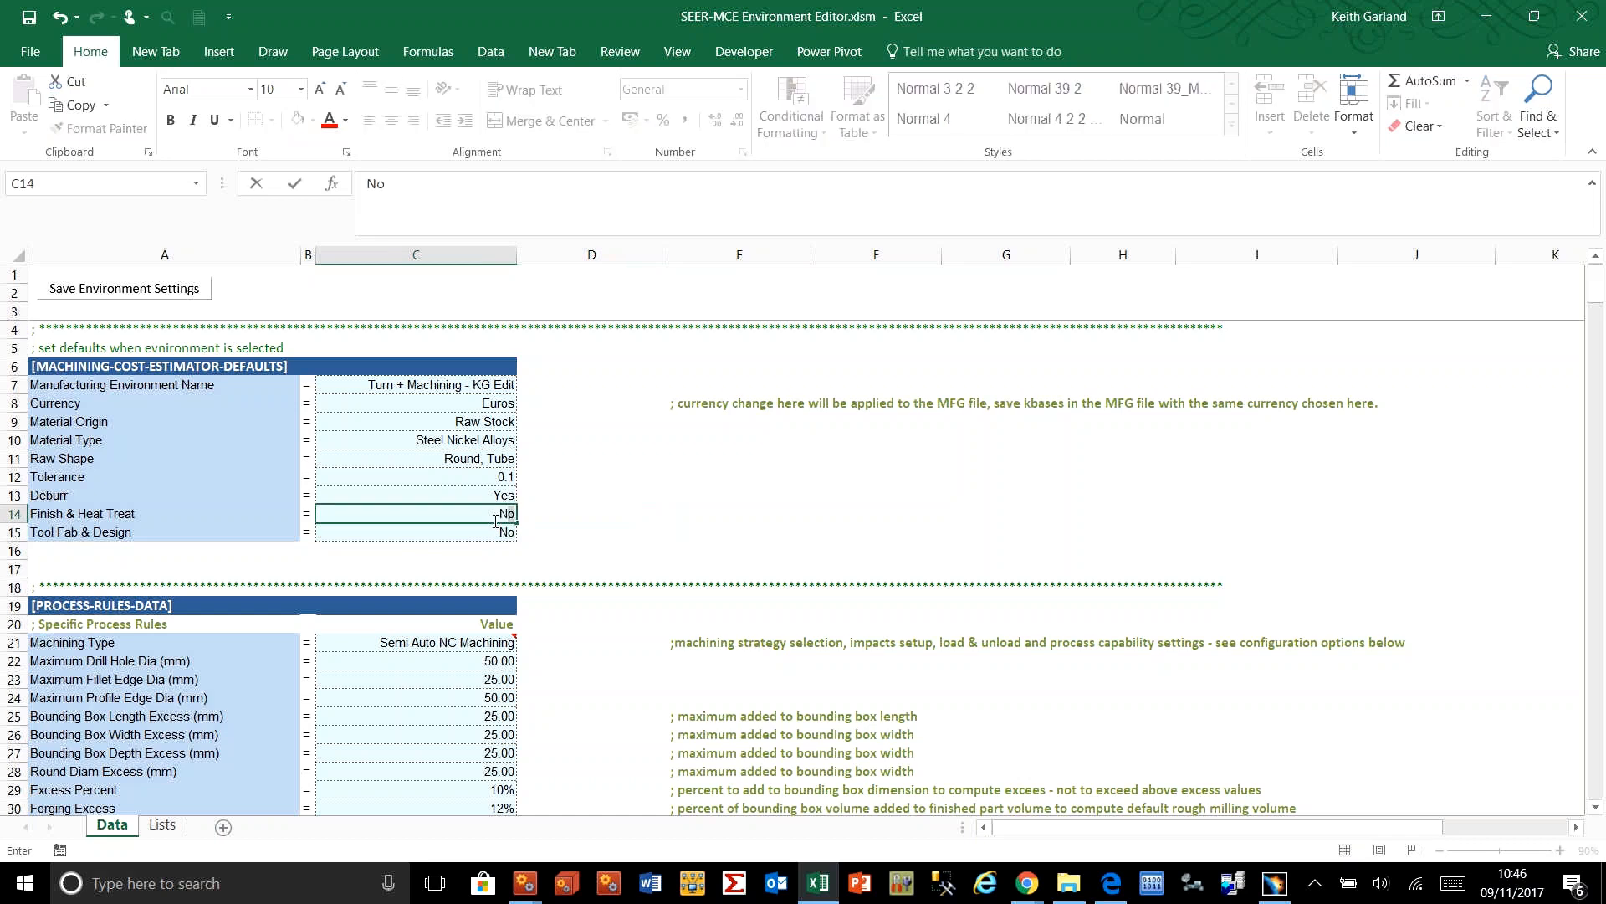
{"action": "key", "text": "Up"}
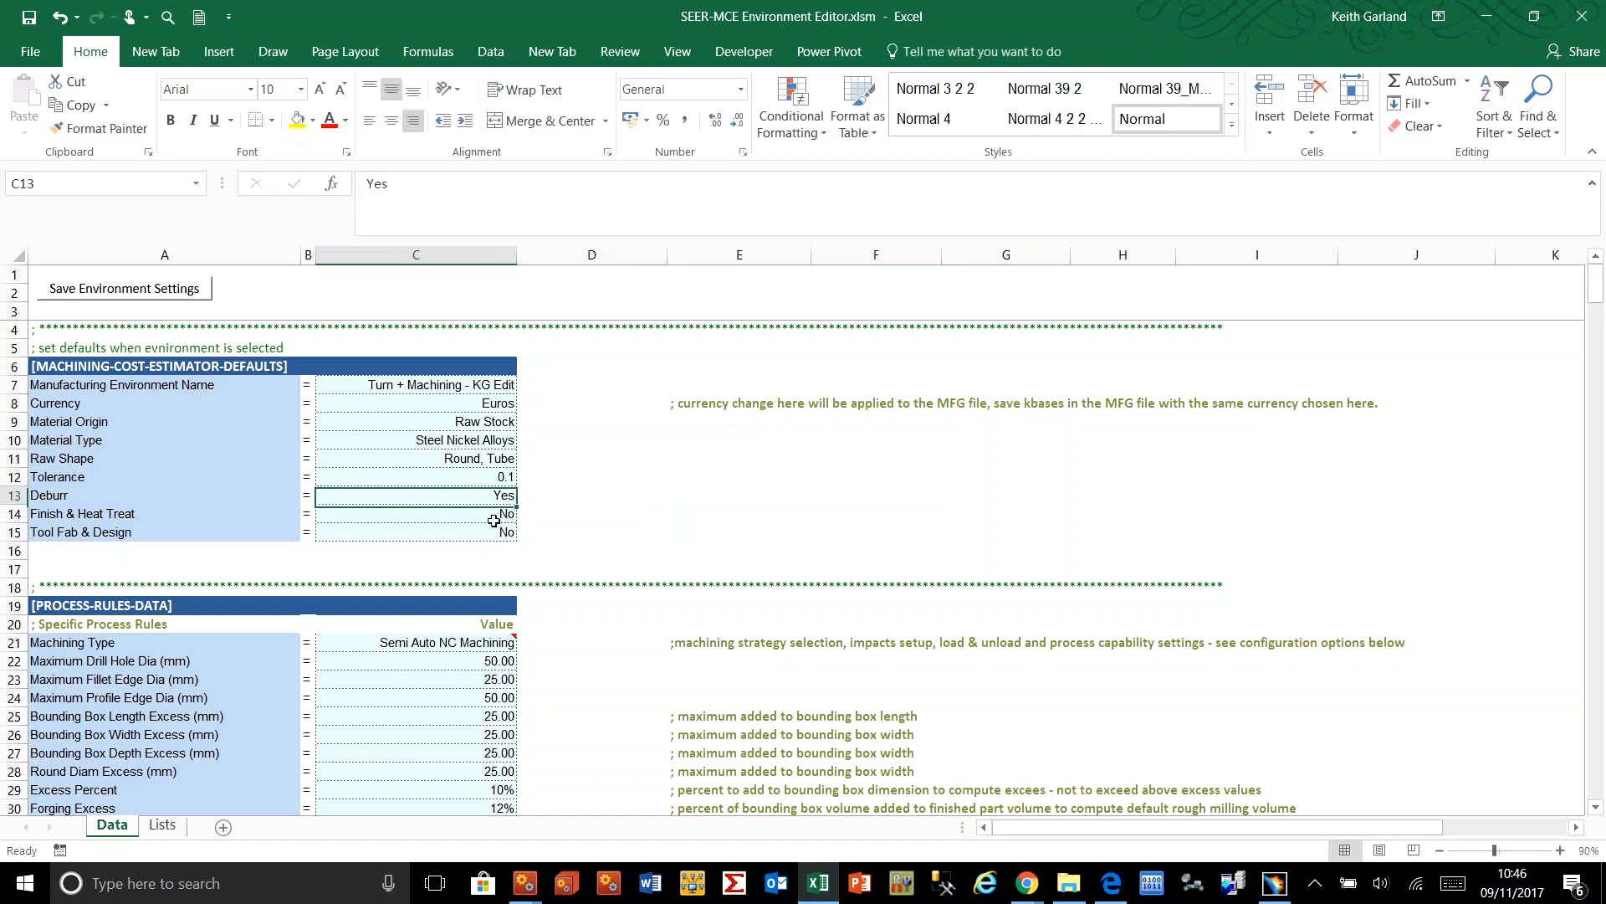
Step: Set Round Diam Excess to 5 mm in the process rules data
{"action": "left_click", "coordinate": [457, 660]}
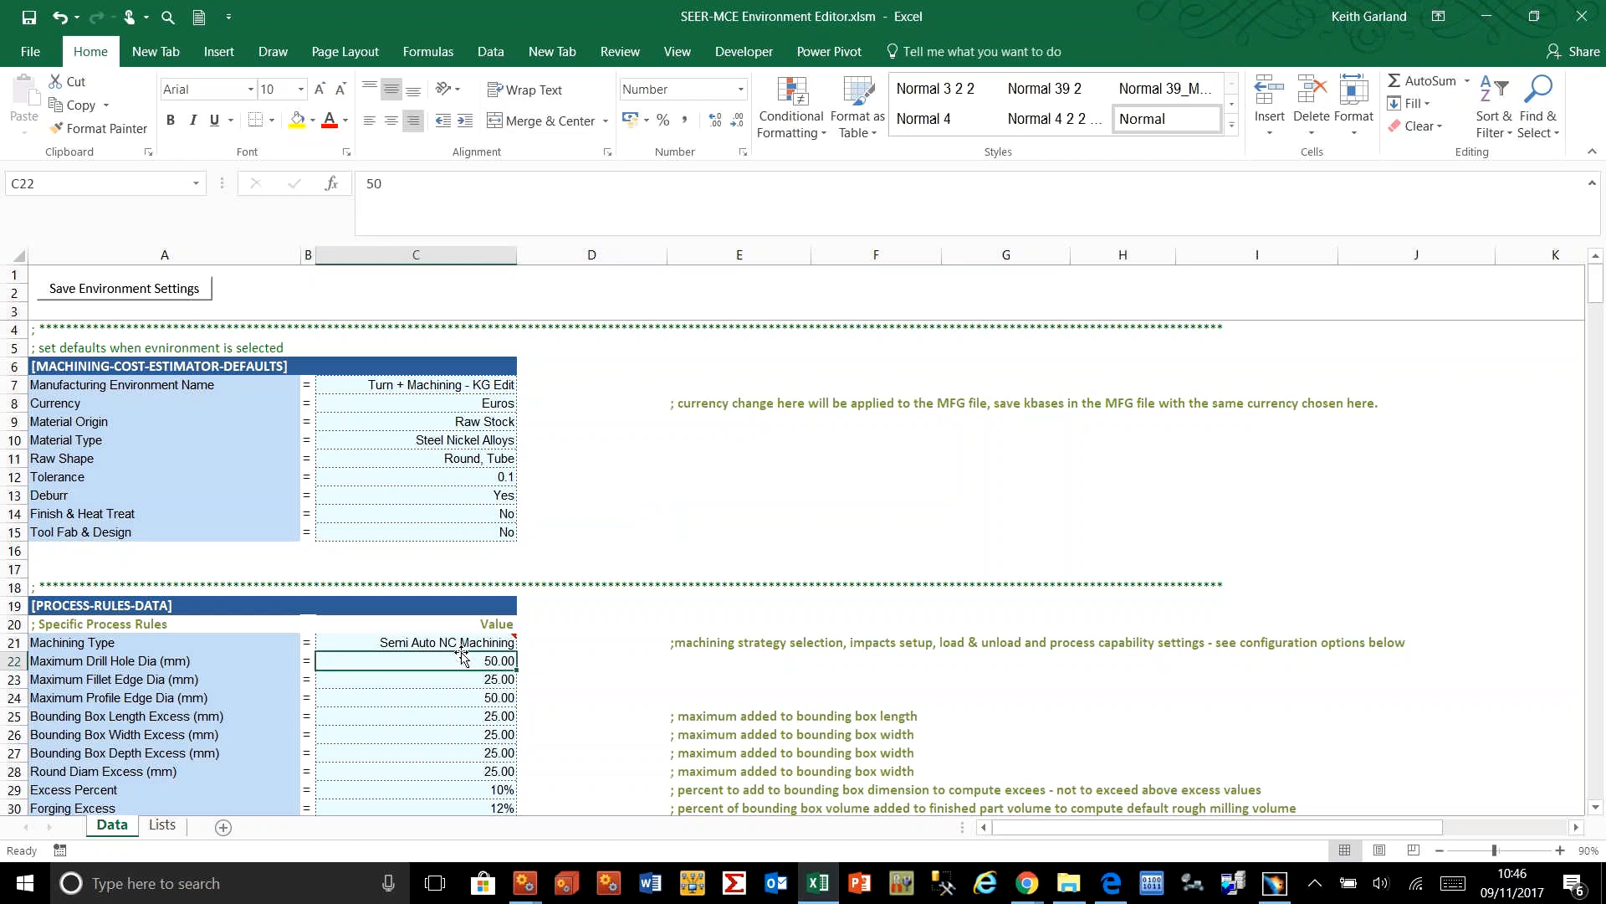
{"action": "key", "text": "Down"}
{"action": "key", "text": "Down"}
{"action": "key", "text": "Down"}
{"action": "key", "text": "Down"}
{"action": "key", "text": "Down"}
{"action": "key", "text": "Down"}
{"action": "key", "text": "Down"}
{"action": "key", "text": "Down"}
{"action": "key", "text": "Down"}
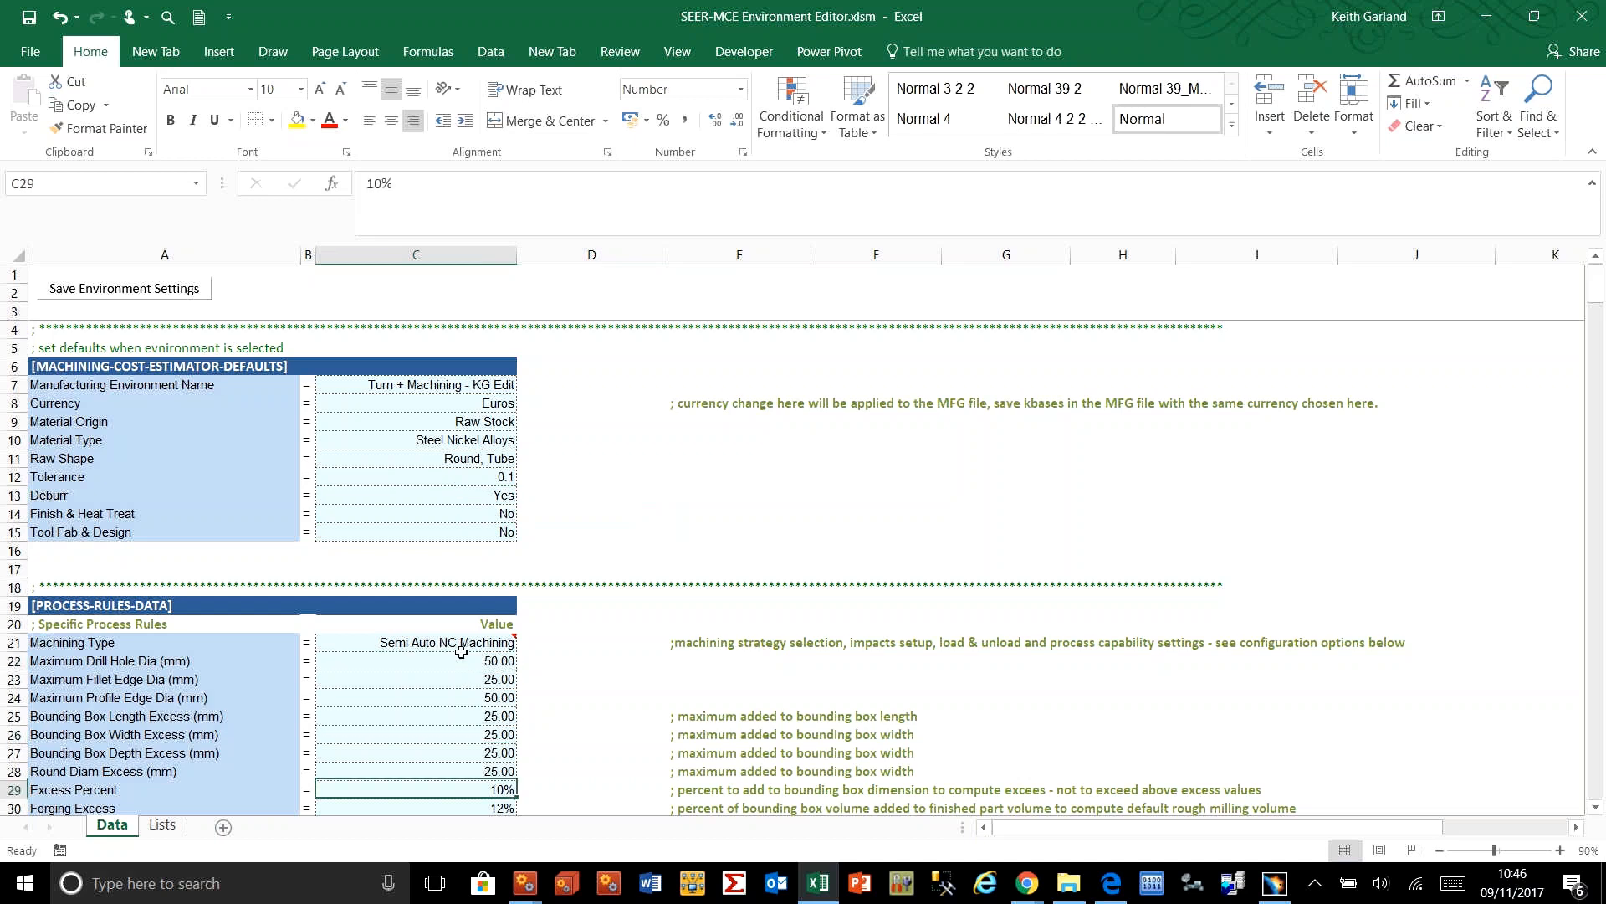
{"action": "key", "text": "Down"}
{"action": "key", "text": "Down"}
{"action": "key", "text": "Down"}
{"action": "key", "text": "Down"}
{"action": "key", "text": "Down"}
{"action": "key", "text": "Down"}
{"action": "key", "text": "Down"}
{"action": "key", "text": "Down"}
{"action": "key", "text": "Down"}
{"action": "key", "text": "Down"}
{"action": "key", "text": "Down"}
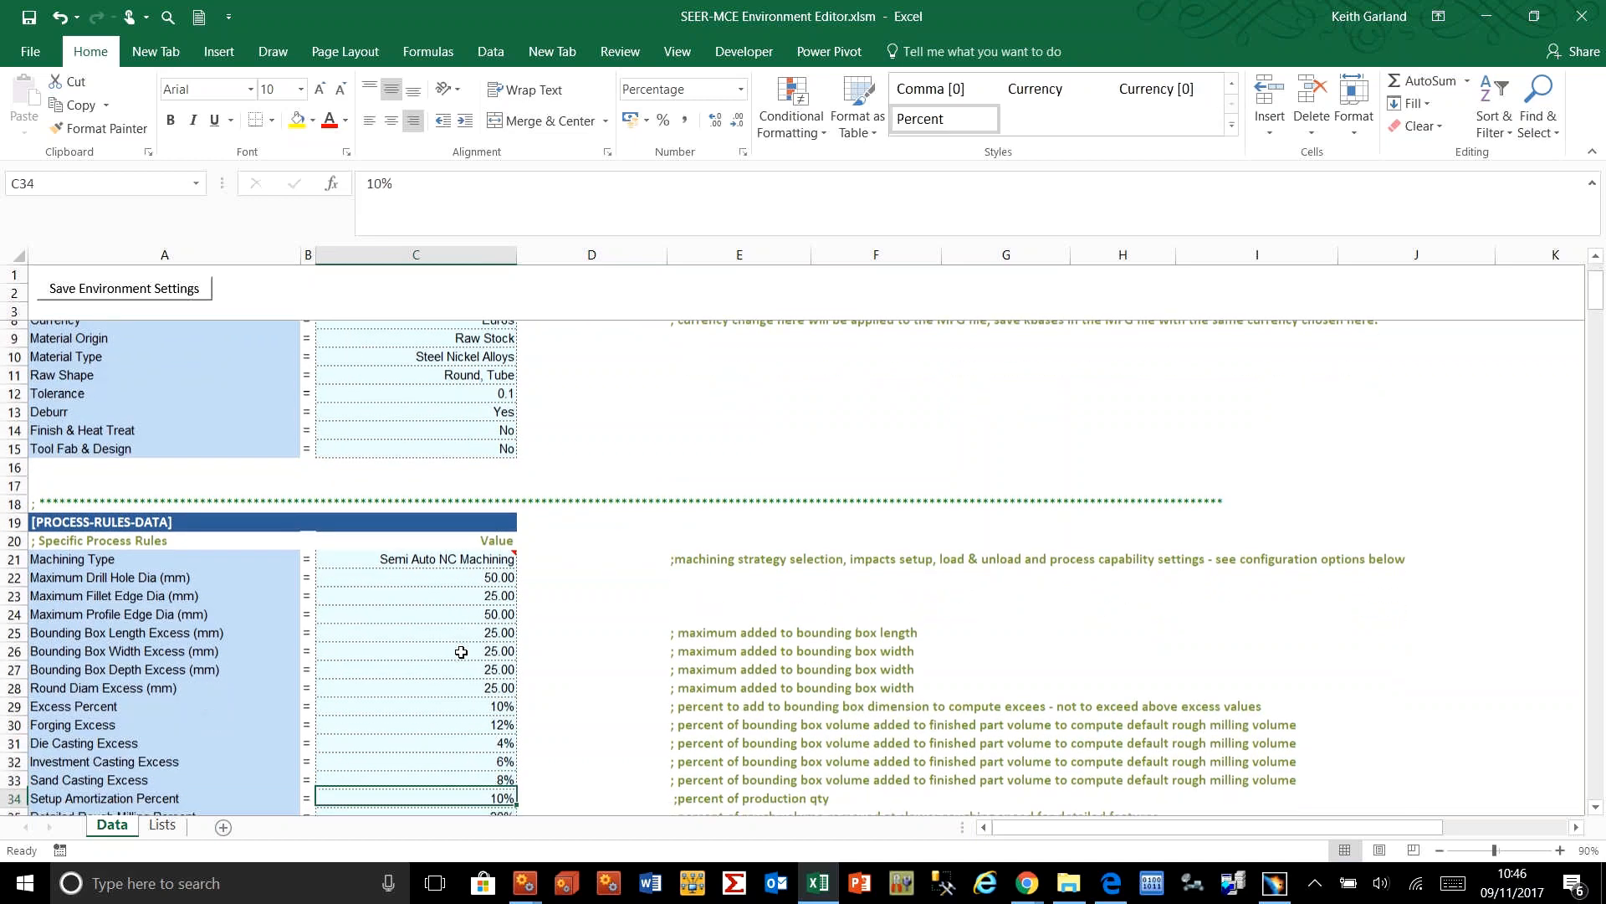
{"action": "key", "text": "Down"}
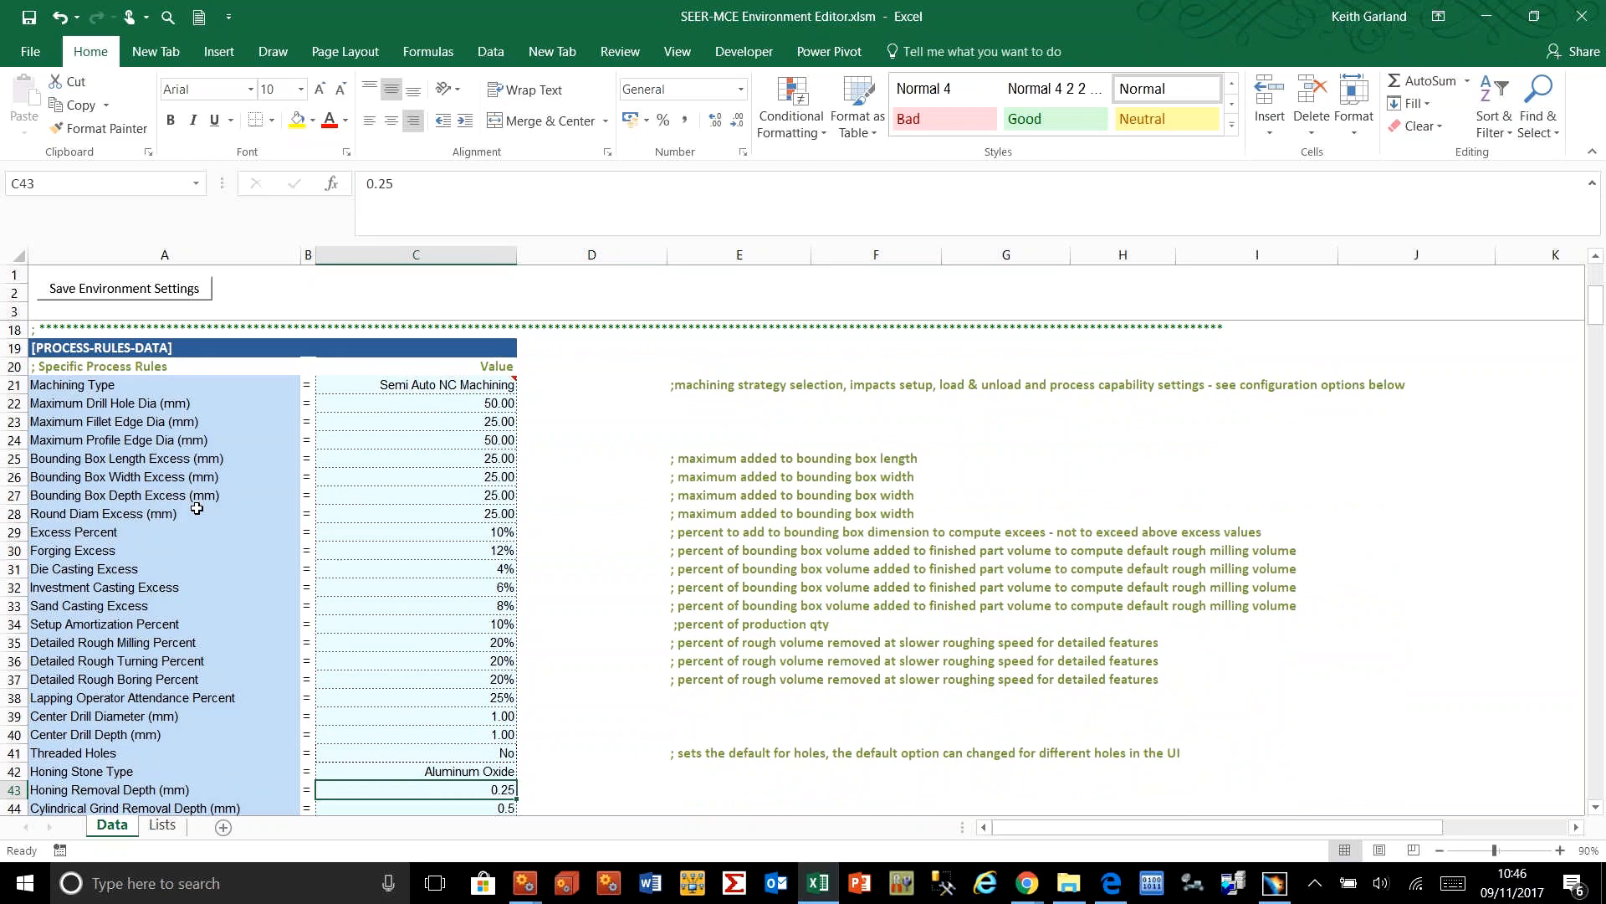
{"action": "left_click", "coordinate": [487, 510]}
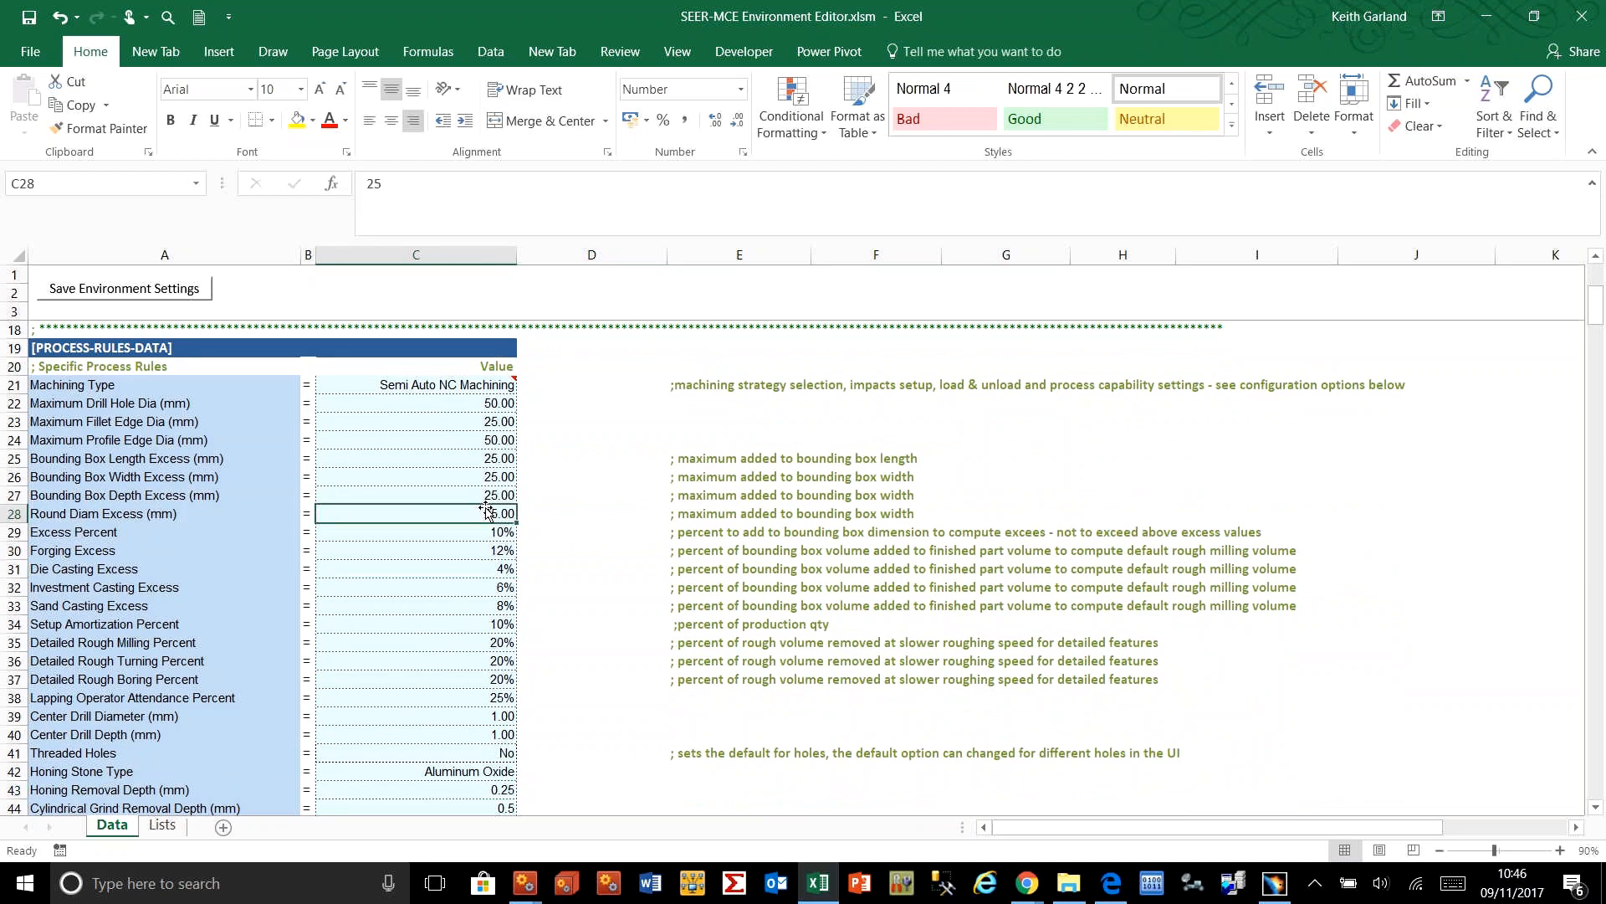
{"action": "type", "text": "5"}
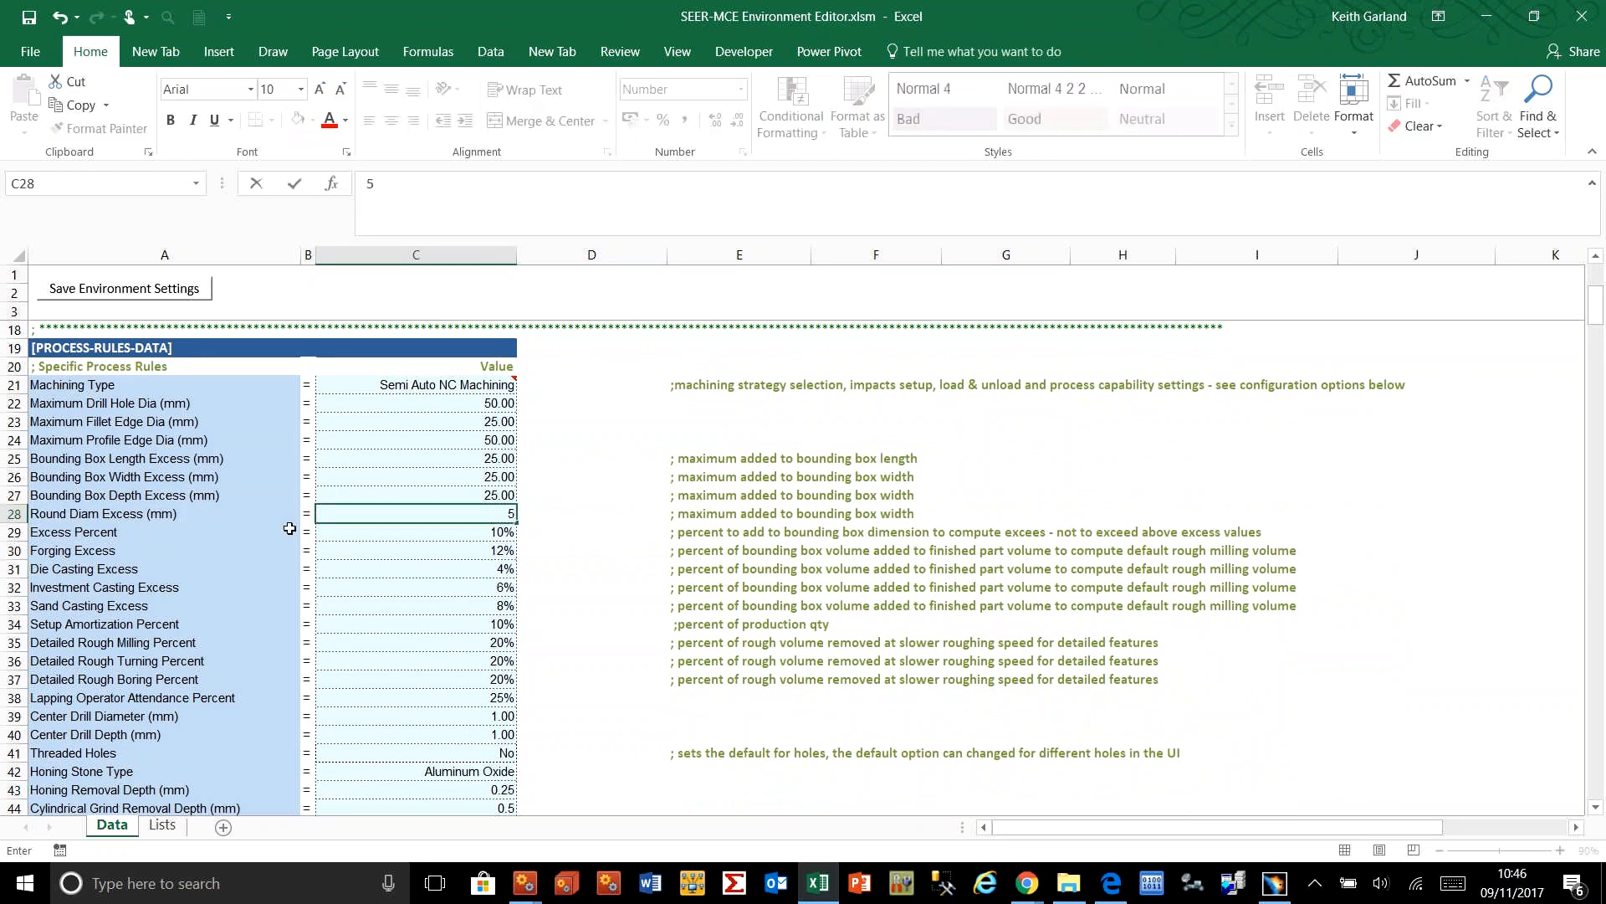
{"action": "left_click", "coordinate": [587, 543]}
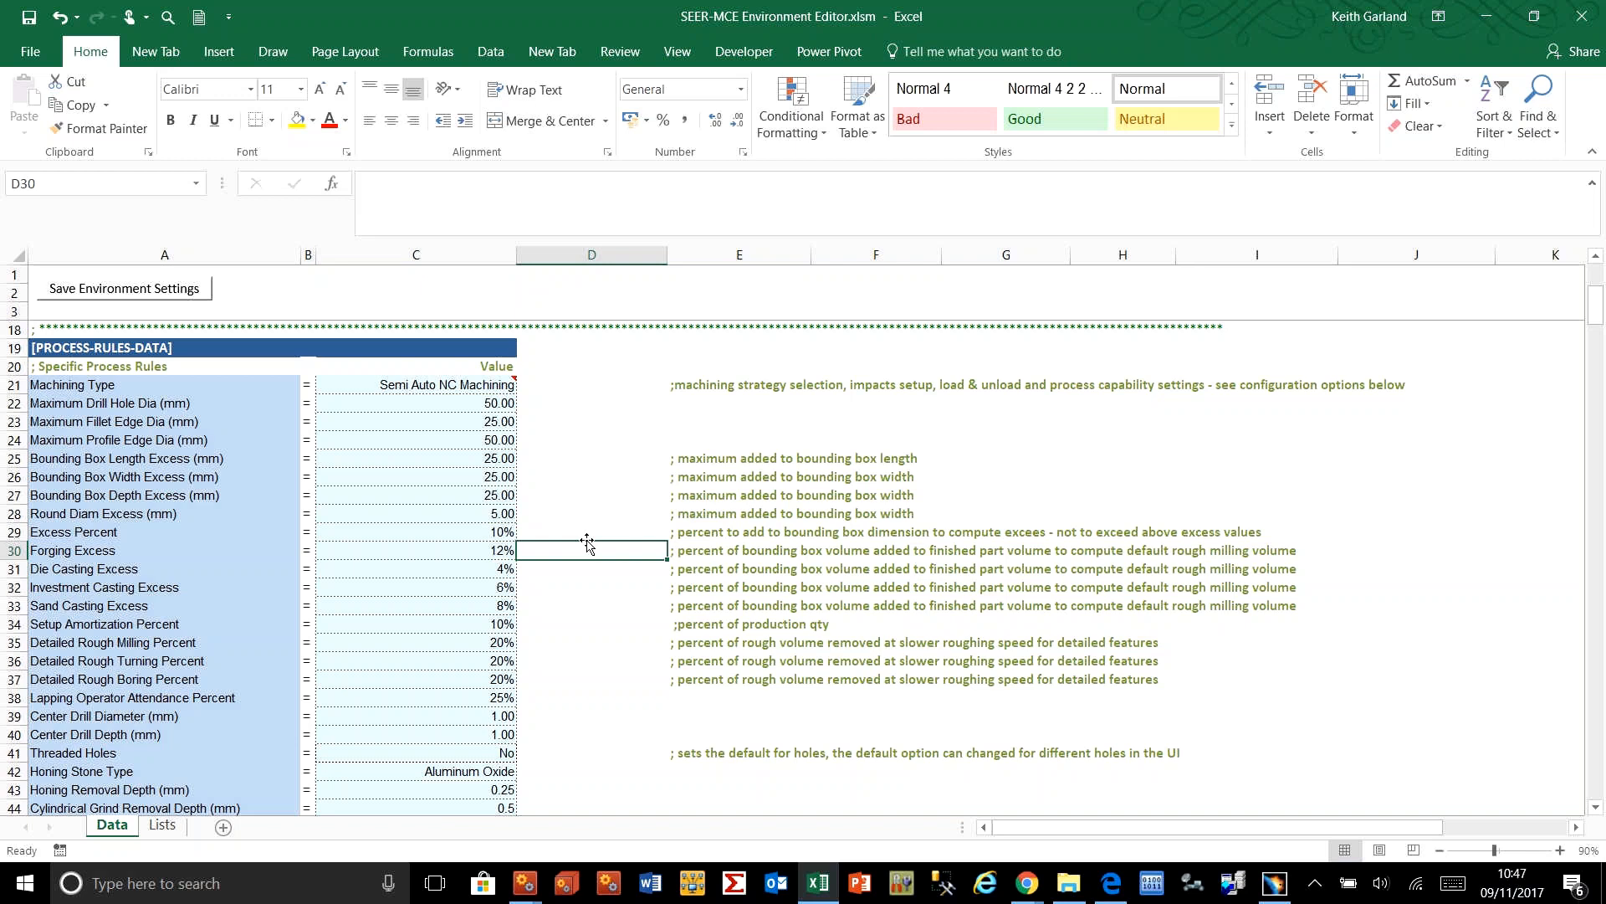
Step: Set both Center Drill Diameter and Center Drill Depth to 3 mm in the process rules data
{"action": "key", "text": "Down"}
{"action": "key", "text": "Down"}
{"action": "key", "text": "Down"}
{"action": "key", "text": "Down"}
{"action": "key", "text": "Down"}
{"action": "key", "text": "Down"}
{"action": "key", "text": "Down"}
{"action": "key", "text": "Down"}
{"action": "key", "text": "Down"}
{"action": "key", "text": "Down"}
{"action": "key", "text": "Down"}
{"action": "key", "text": "Down"}
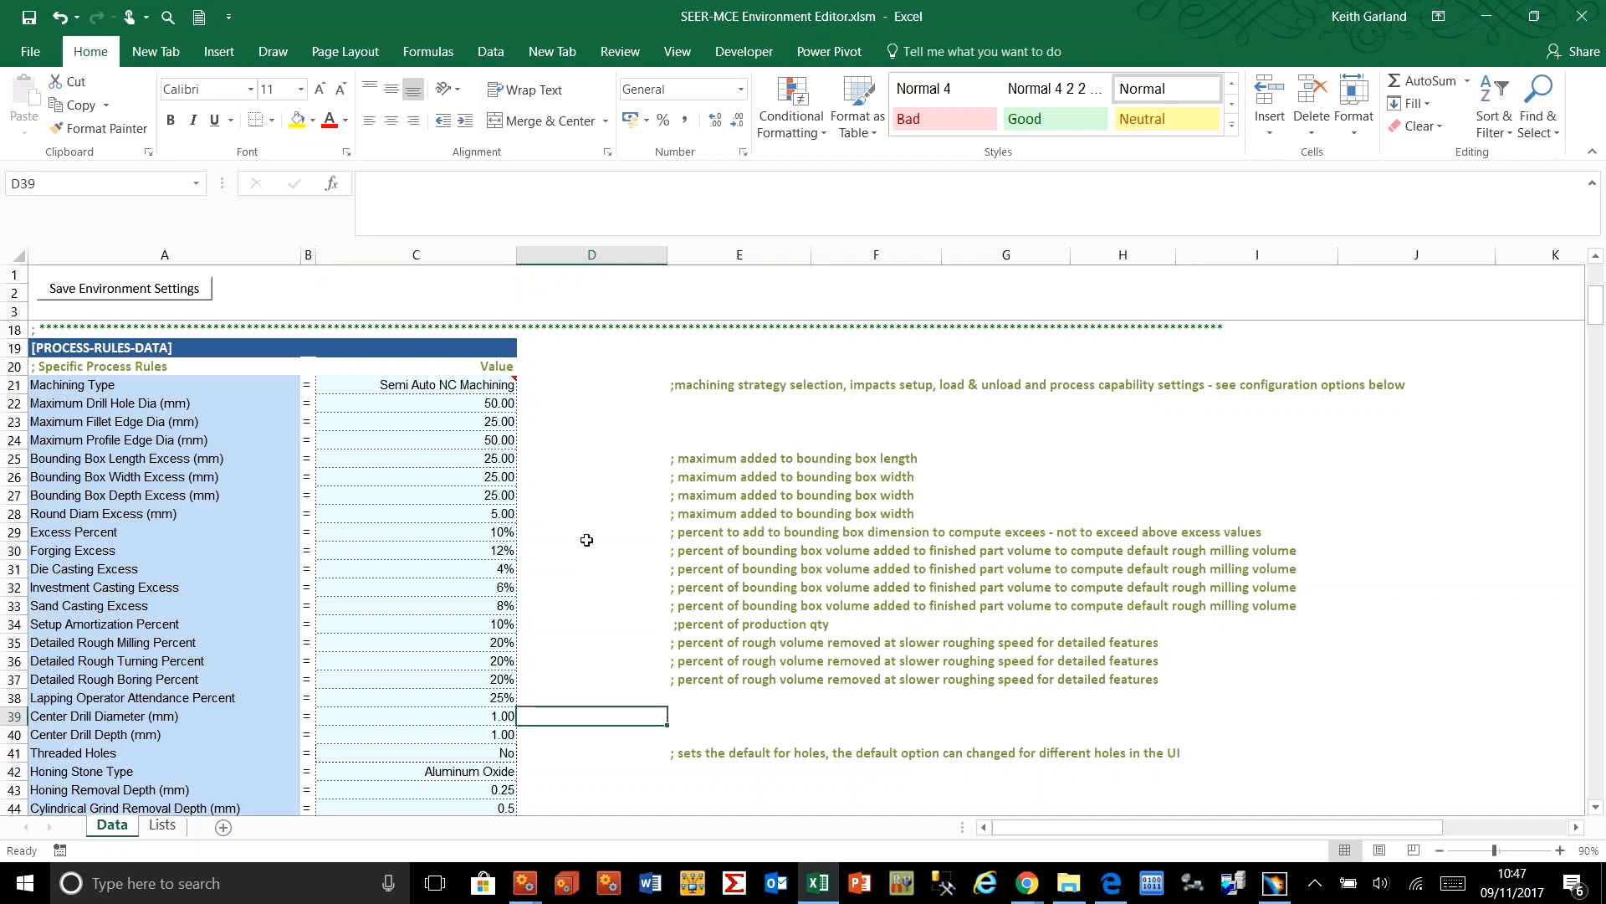
{"action": "key", "text": "Down"}
{"action": "key", "text": "Down"}
{"action": "key", "text": "Down"}
{"action": "key", "text": "Down"}
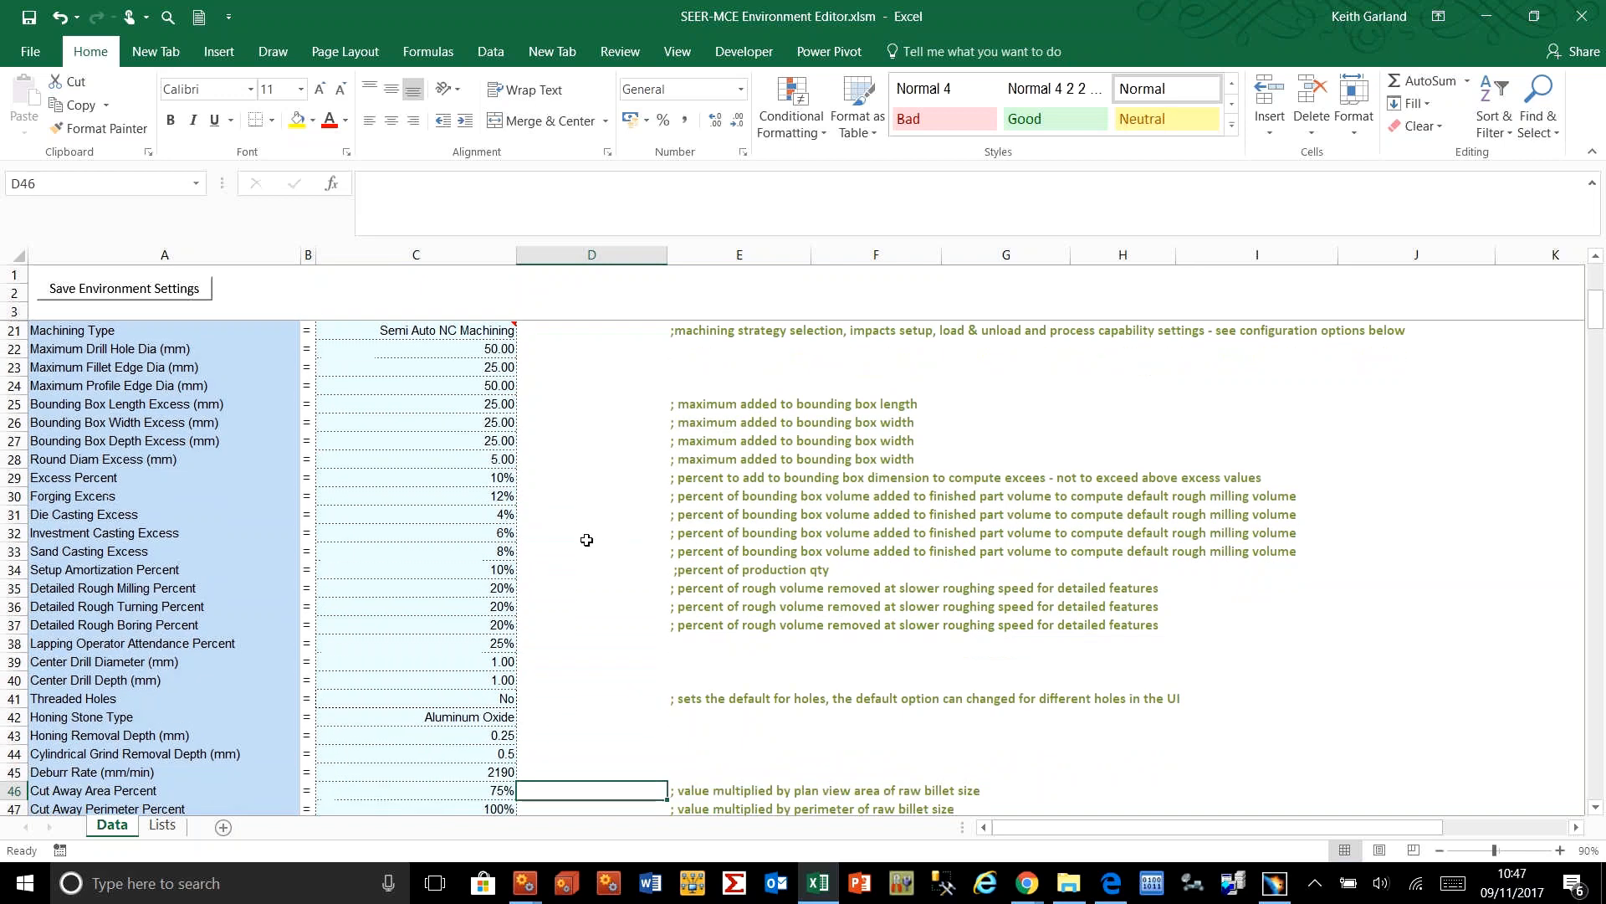
{"action": "scroll", "coordinate": [587, 540], "scroll_direction": "down", "scroll_amount": 1}
{"action": "left_click", "coordinate": [498, 603]}
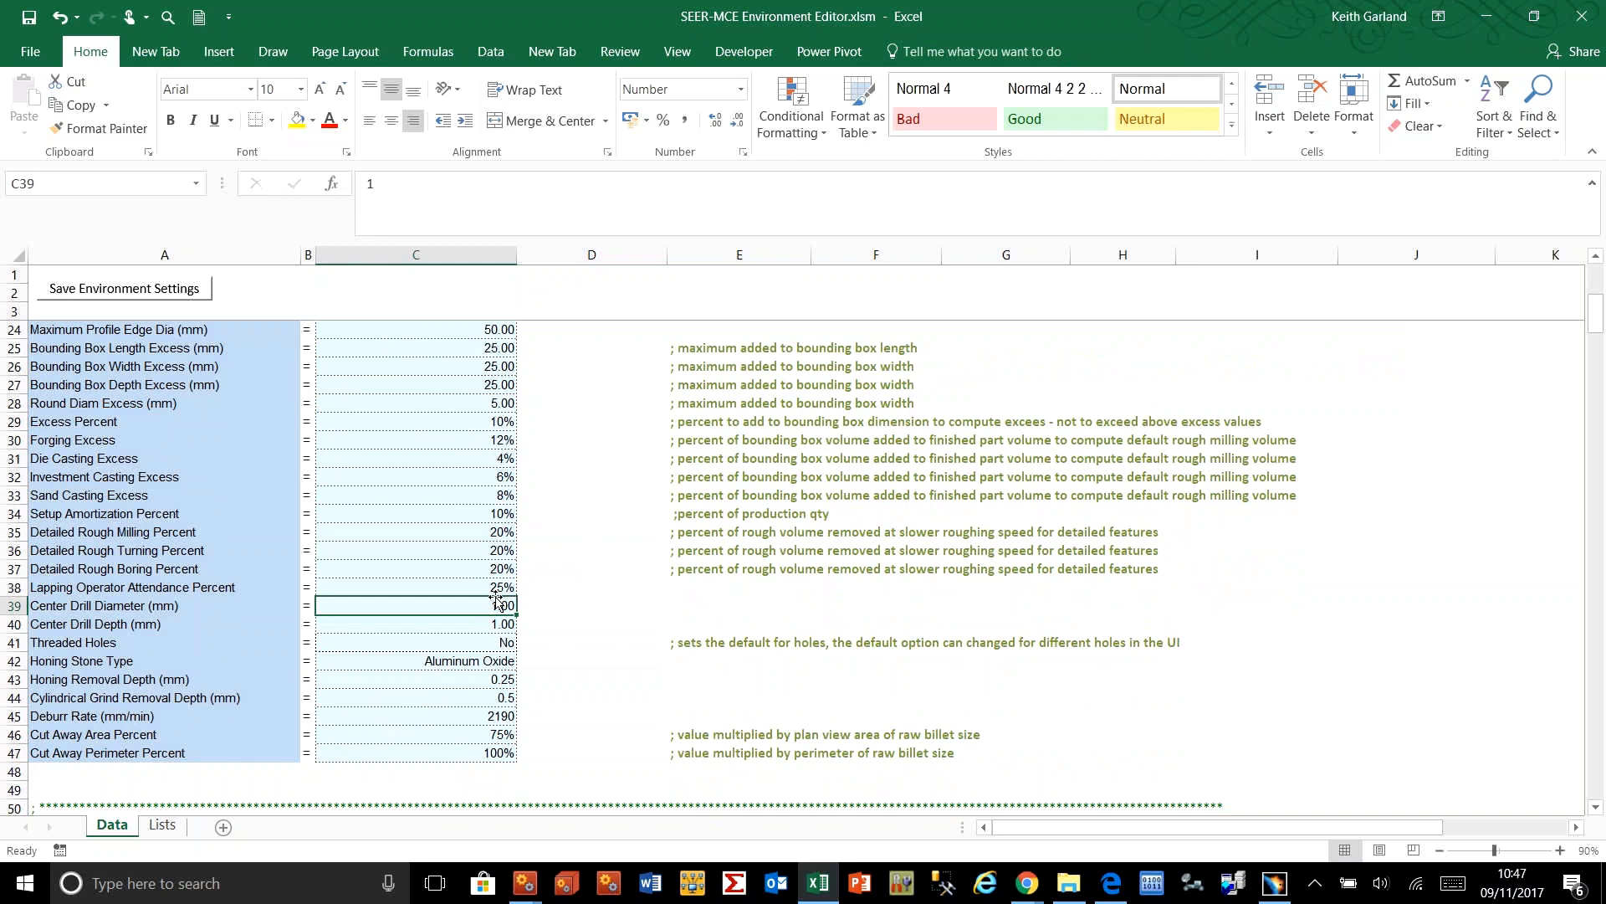
{"action": "type", "text": "3"}
{"action": "key", "text": "Return"}
{"action": "key", "text": "Down"}
Step: Set Volume Rough Milling and Detailed Rough Milling to No for turn on by default in the rough turning operations
{"action": "key", "text": "Down"}
{"action": "key", "text": "Down"}
{"action": "key", "text": "Down"}
{"action": "key", "text": "Down"}
{"action": "key", "text": "Down"}
{"action": "key", "text": "Down"}
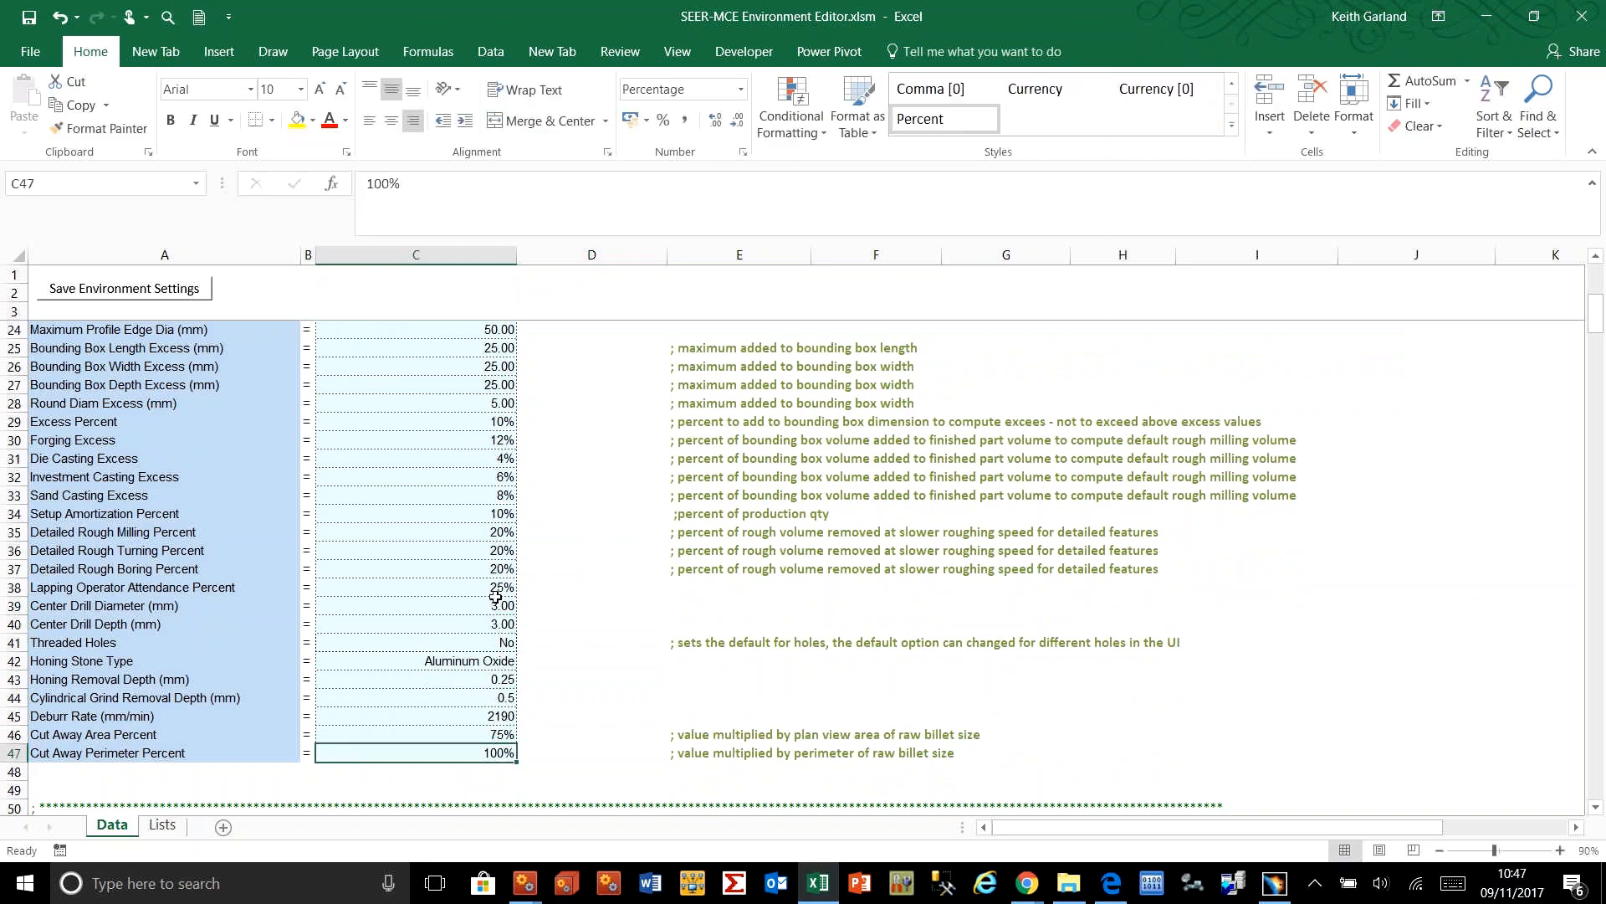
{"action": "key", "text": "Down"}
{"action": "key", "text": "Down"}
{"action": "key", "text": "Down"}
{"action": "key", "text": "Down"}
{"action": "key", "text": "Down"}
{"action": "key", "text": "Down"}
{"action": "key", "text": "Down"}
{"action": "key", "text": "Down"}
{"action": "key", "text": "Down"}
{"action": "key", "text": "Down"}
{"action": "key", "text": "Down"}
{"action": "key", "text": "Down"}
{"action": "key", "text": "Down"}
{"action": "key", "text": "Down"}
{"action": "key", "text": "Down"}
{"action": "key", "text": "Down"}
{"action": "key", "text": "Down"}
{"action": "key", "text": "Down"}
{"action": "key", "text": "Down"}
{"action": "key", "text": "Down"}
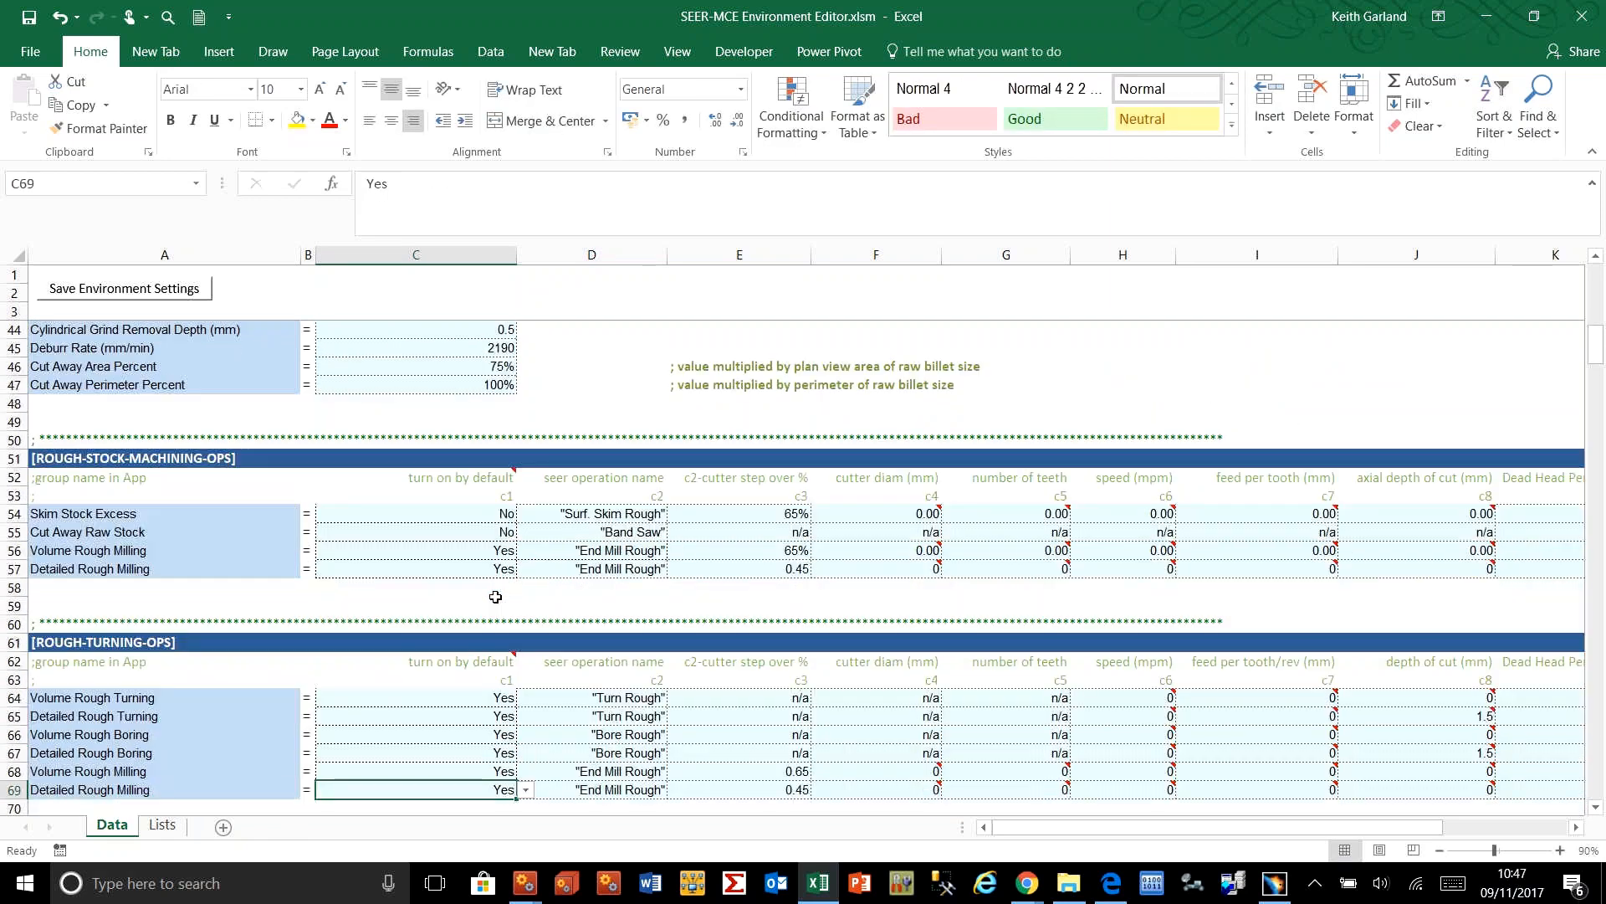
{"action": "key", "text": "Down"}
{"action": "key", "text": "Down"}
{"action": "key", "text": "Down"}
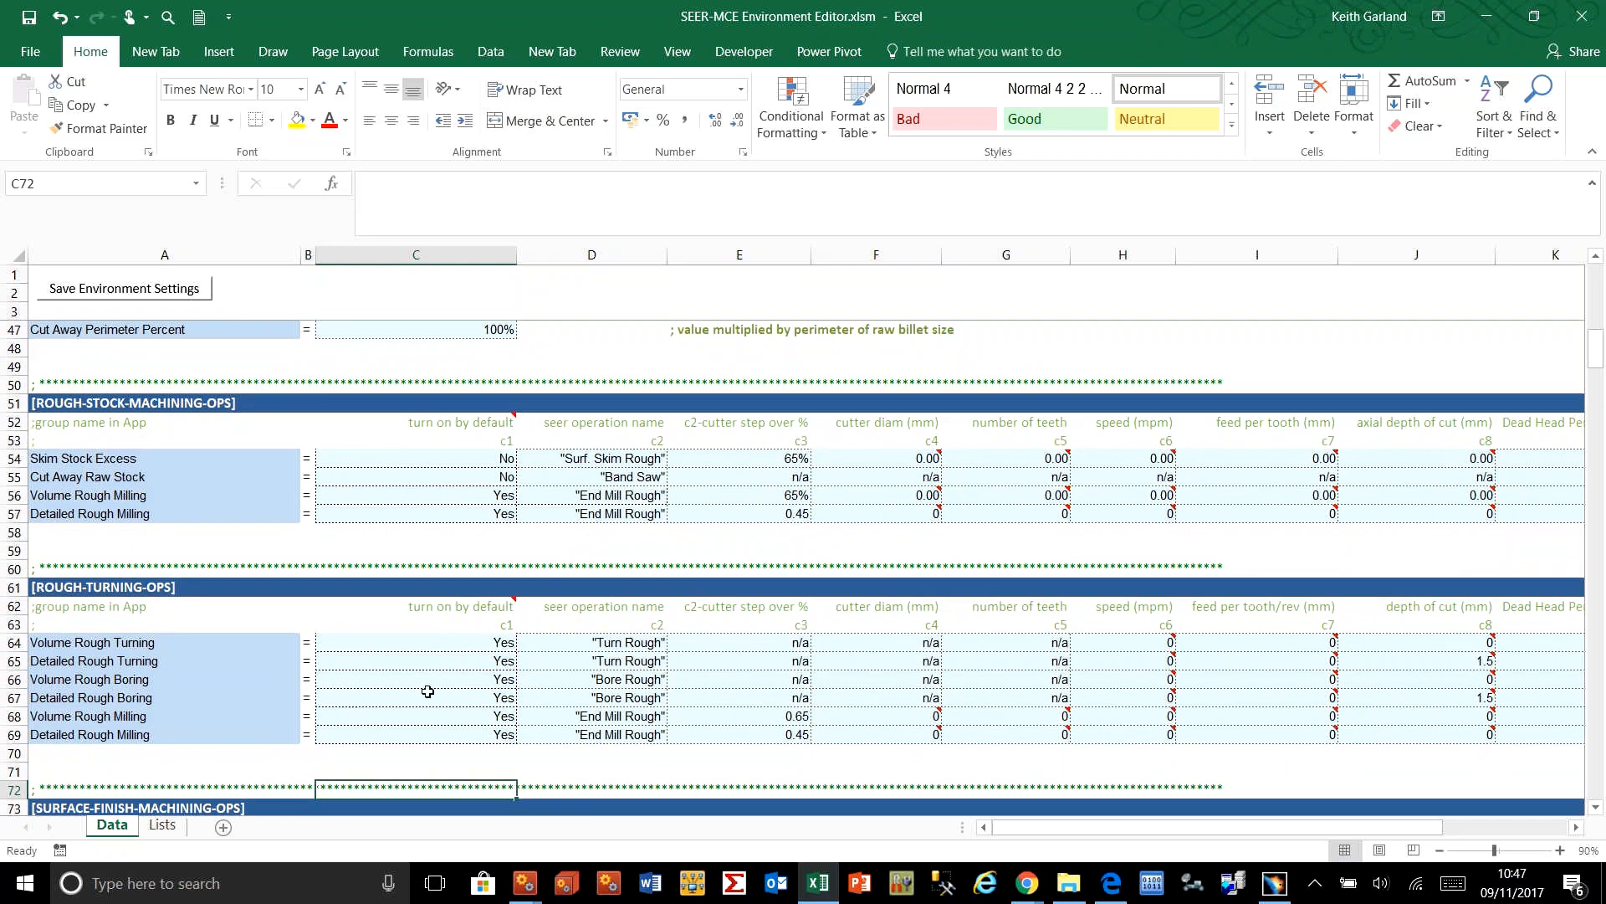
{"action": "left_click", "coordinate": [497, 717]}
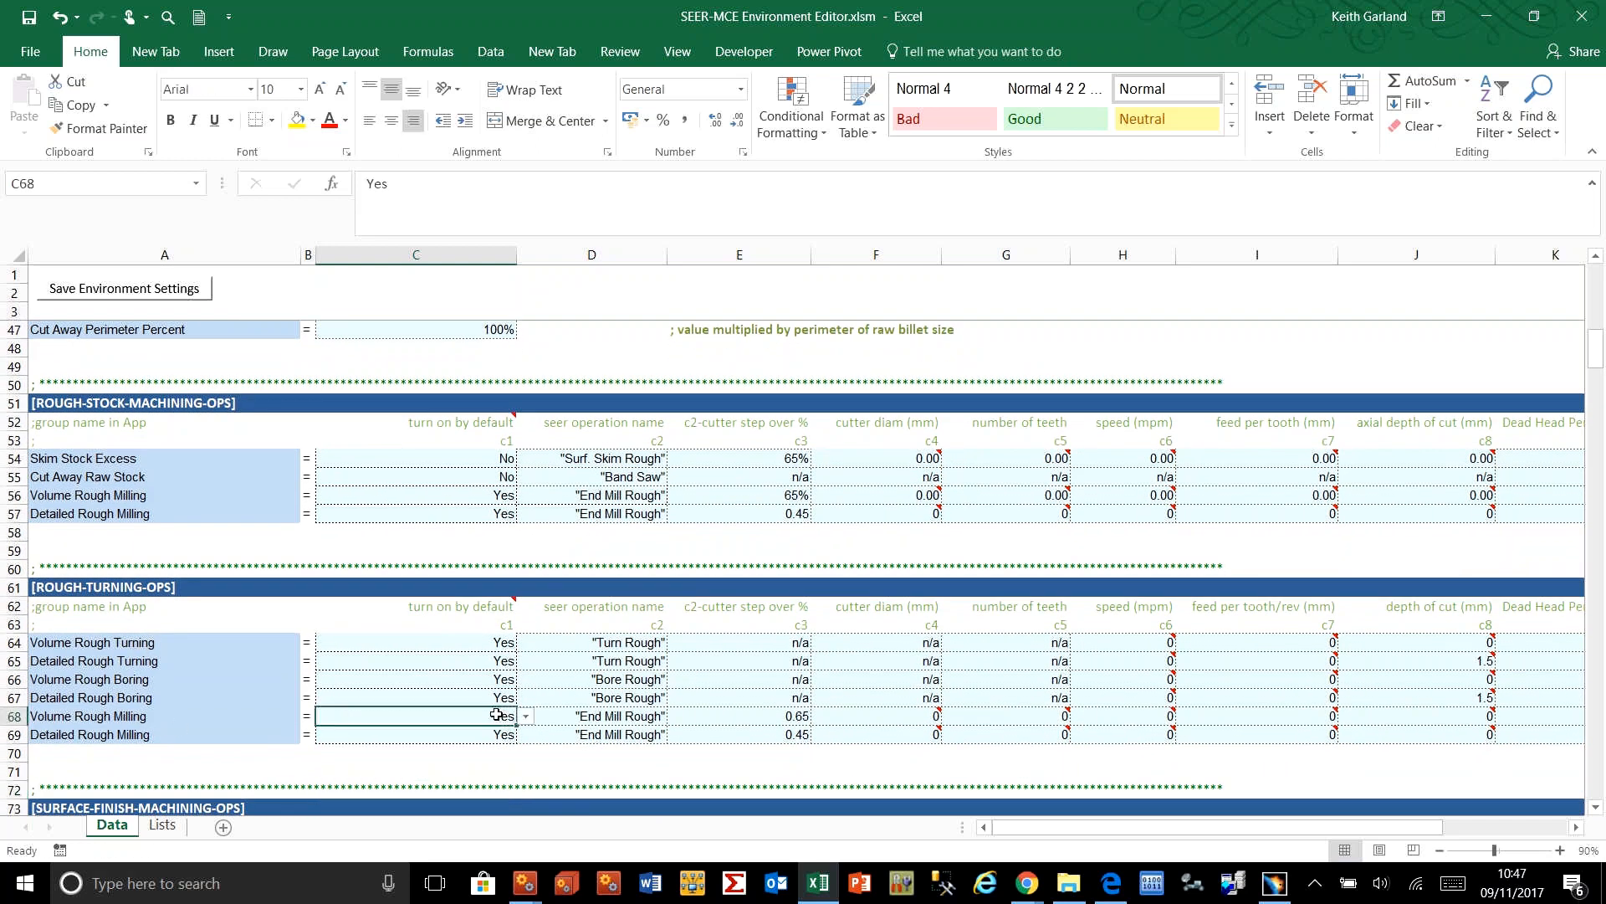
{"action": "left_click", "coordinate": [526, 716]}
{"action": "left_click", "coordinate": [512, 750]}
{"action": "left_click", "coordinate": [510, 737]}
{"action": "left_click", "coordinate": [525, 733]}
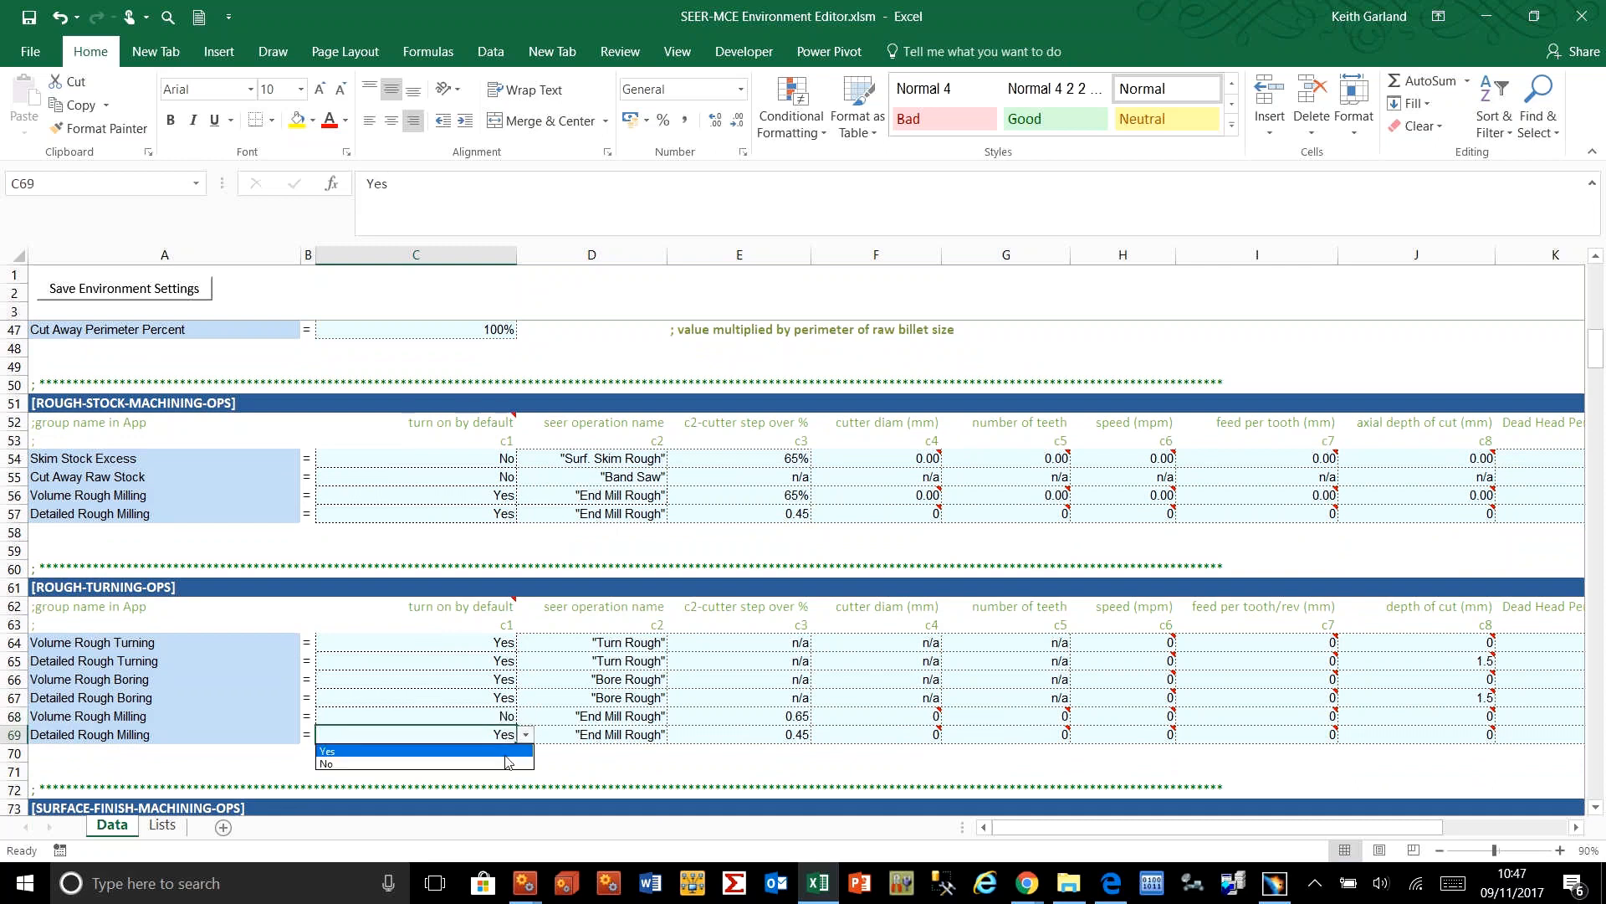
{"action": "left_click", "coordinate": [503, 759]}
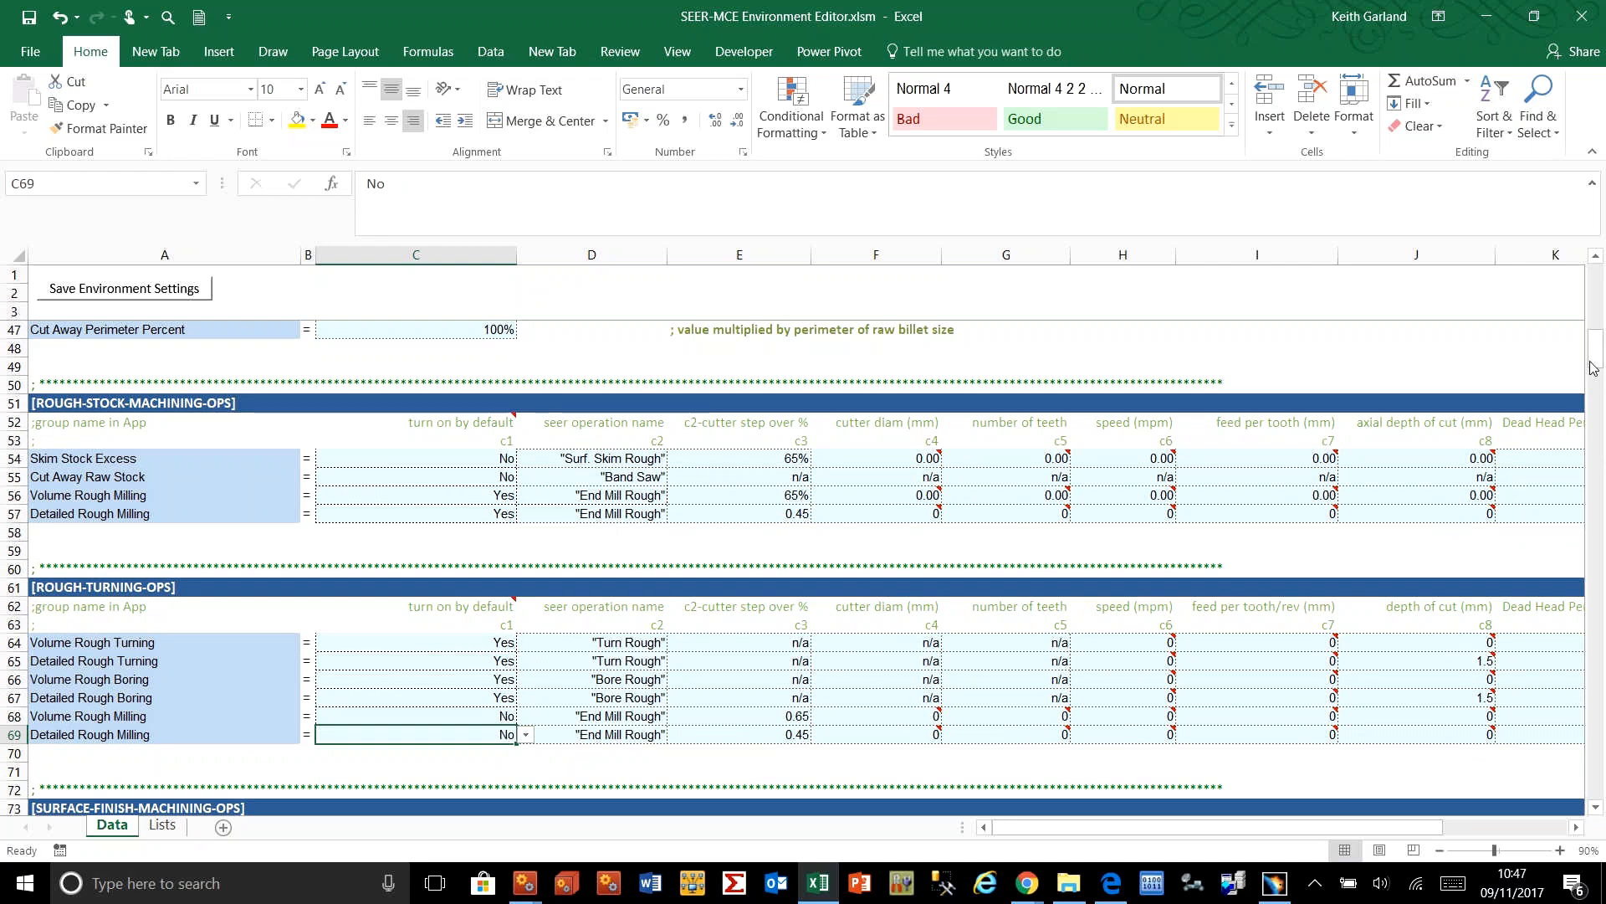
Step: Set the feed per tooth/rev to 0.05 mm for Turn Diameter, Turn Form and Turn Face Surfaces in the surface finish turning operations
{"action": "left_click_drag", "start_coordinate": [1594, 360], "coordinate": [1595, 392]}
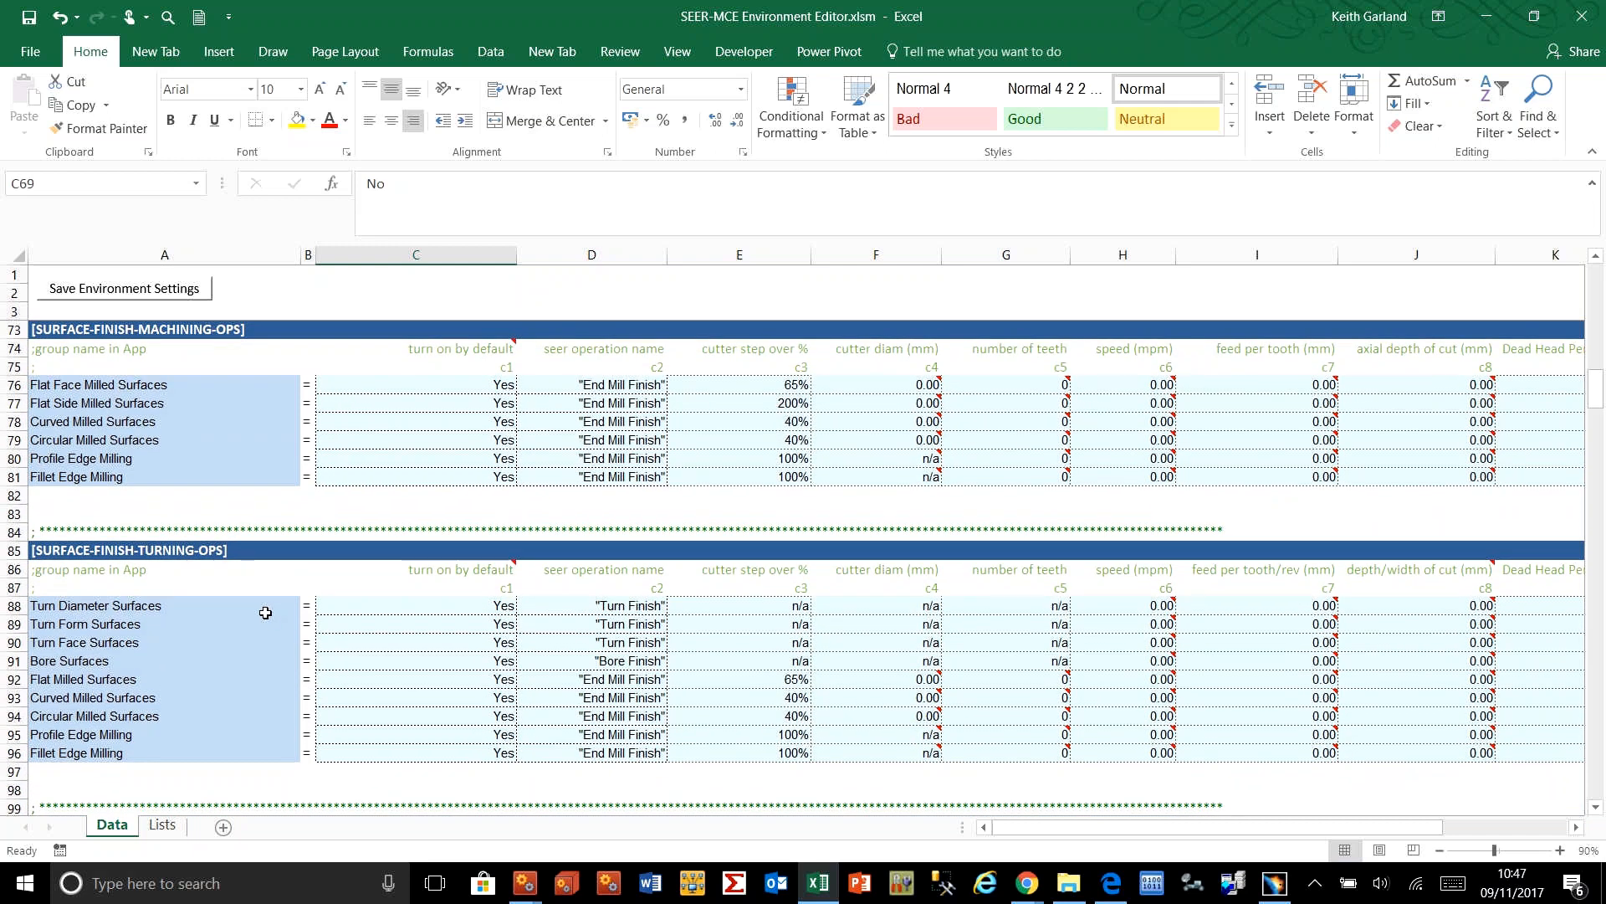
{"action": "left_click", "coordinate": [265, 613]}
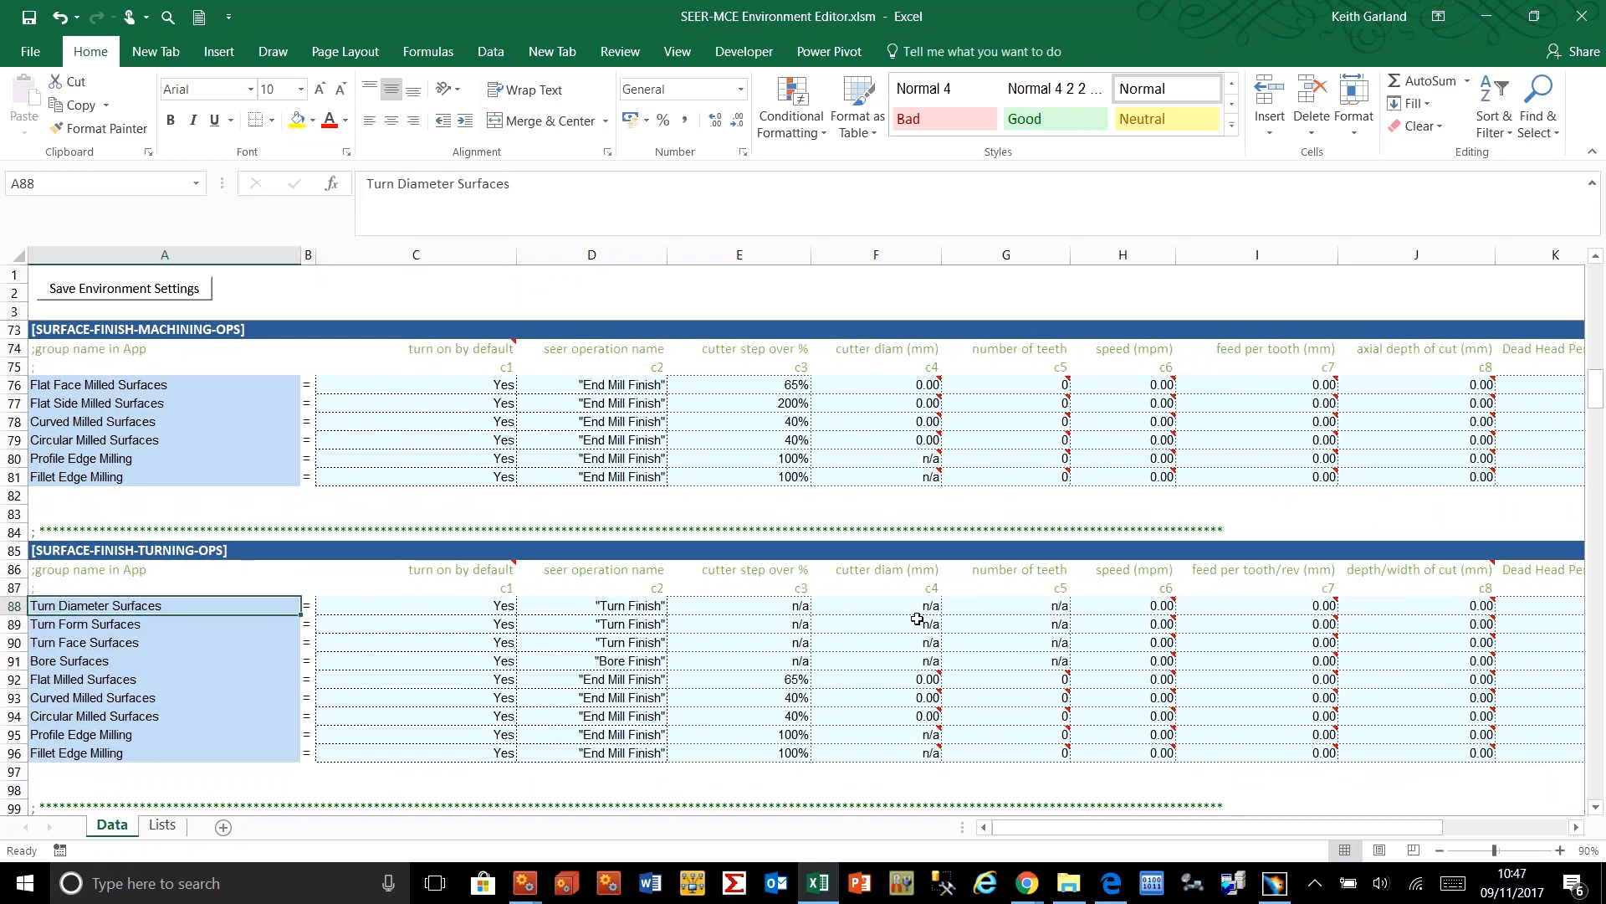
{"action": "left_click", "coordinate": [1149, 608]}
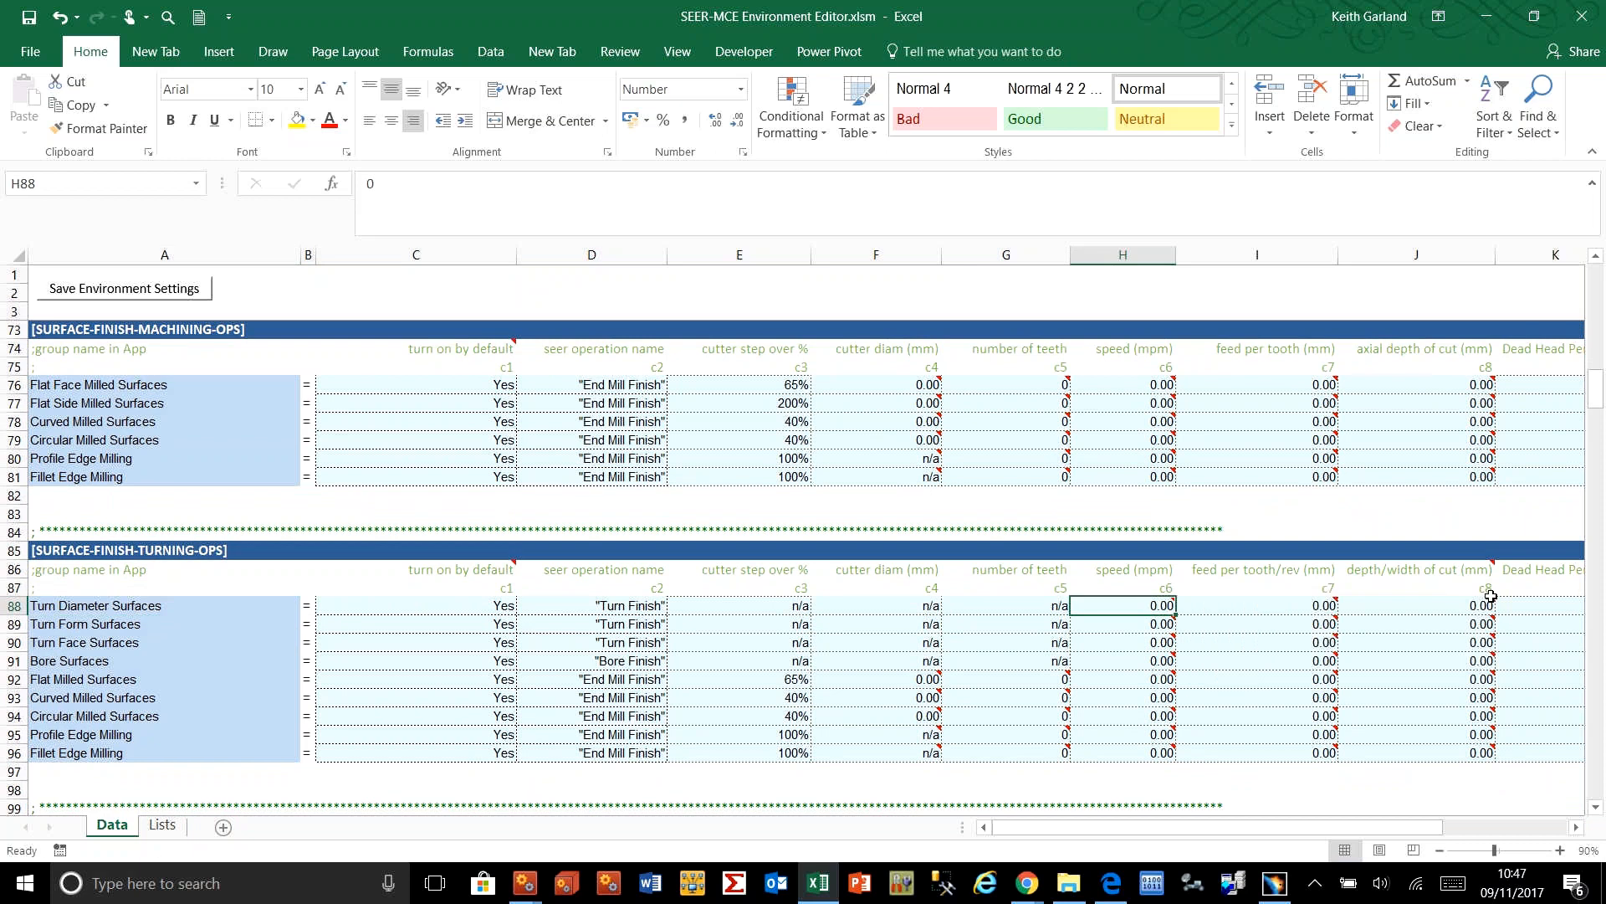
{"action": "left_click", "coordinate": [1288, 624]}
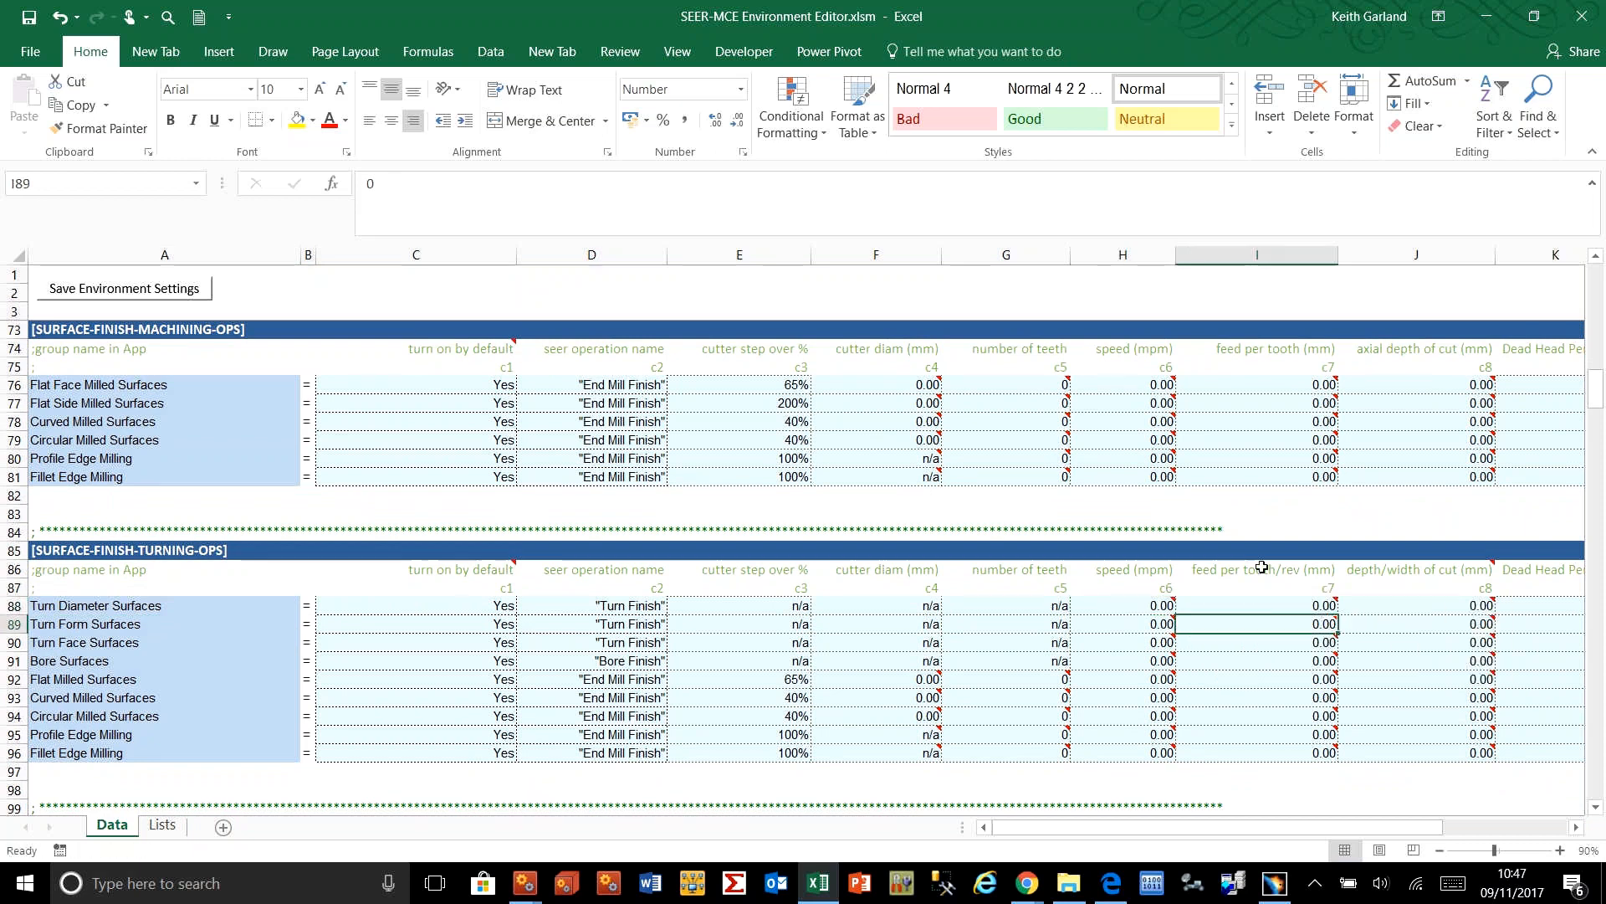
{"action": "left_click", "coordinate": [1315, 605]}
{"action": "double_click", "coordinate": [1313, 605]}
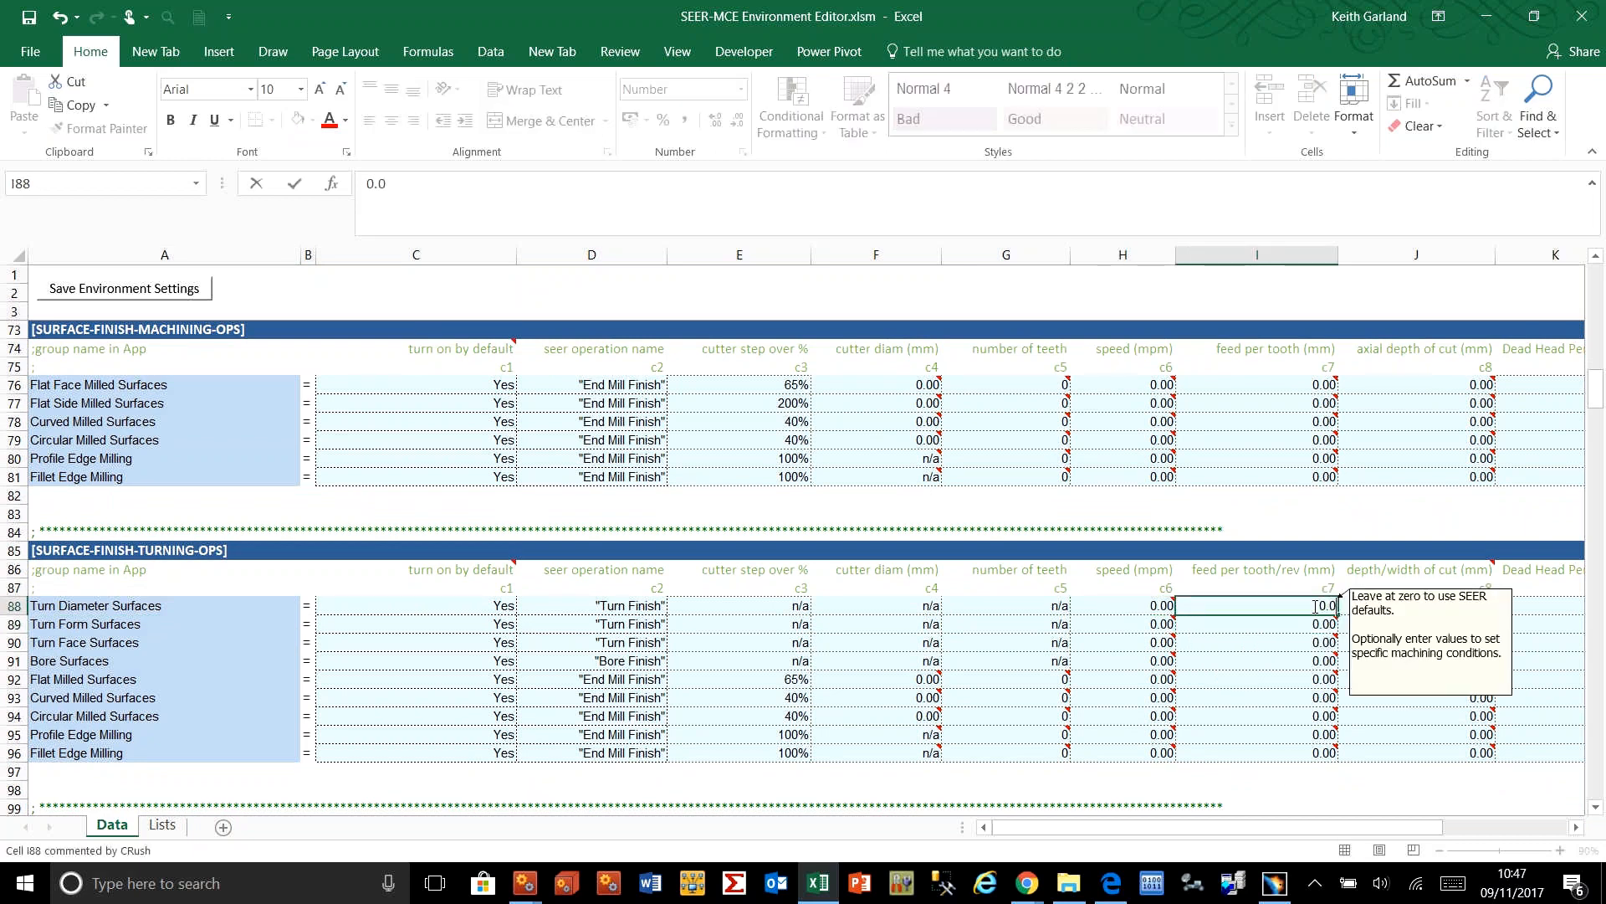
{"action": "type", "text": ".05"}
{"action": "key", "text": "Return"}
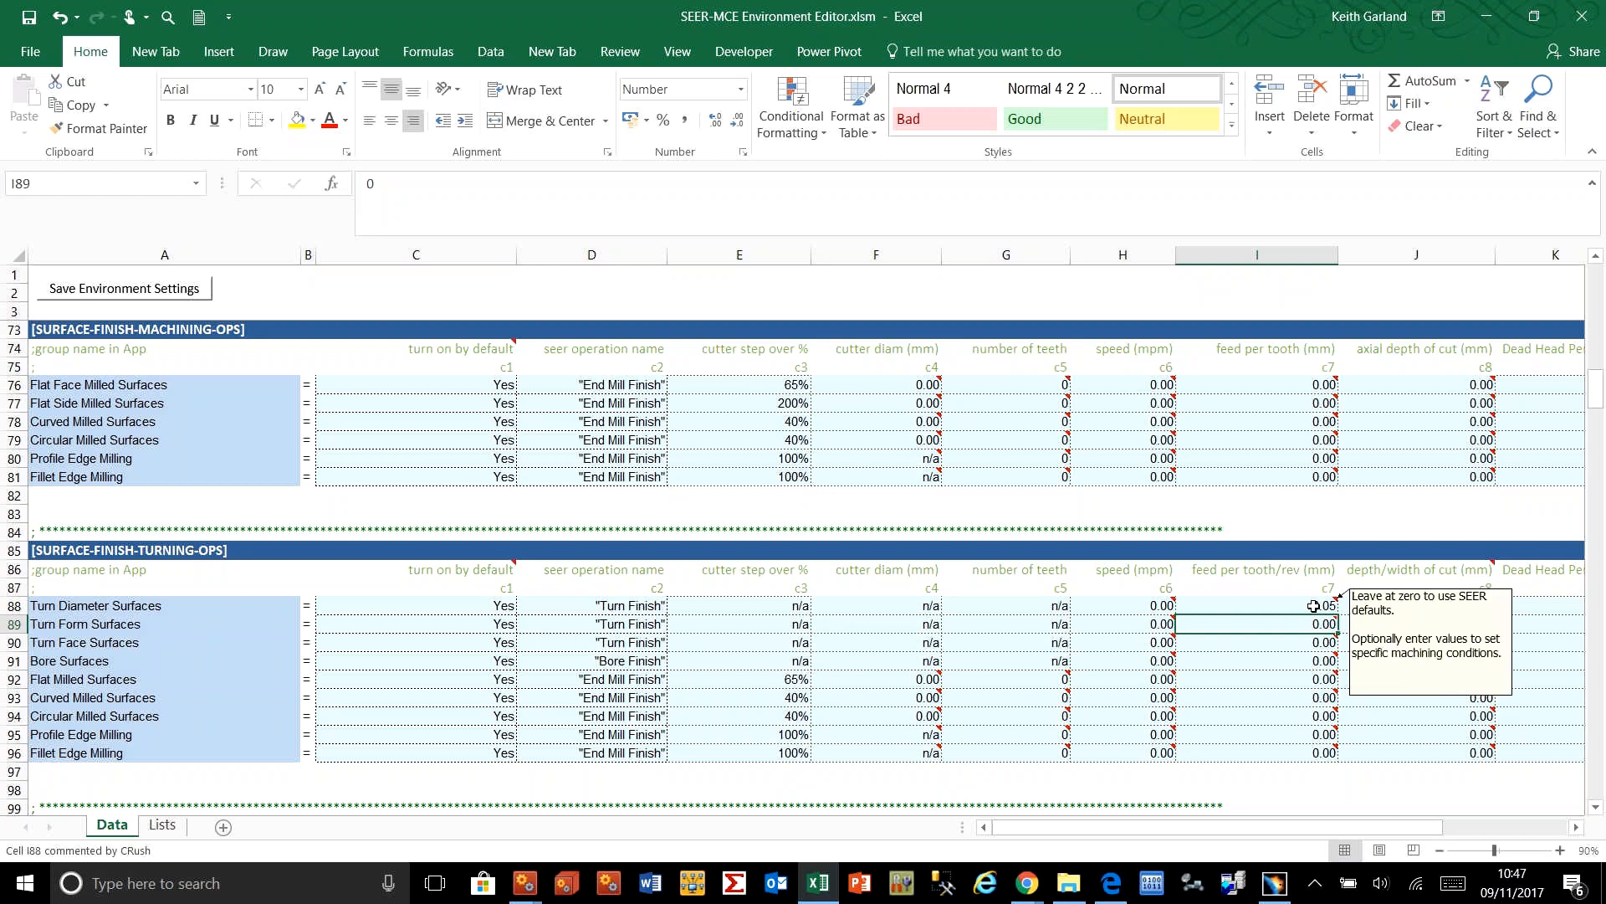
{"action": "type", "text": "0.0"}
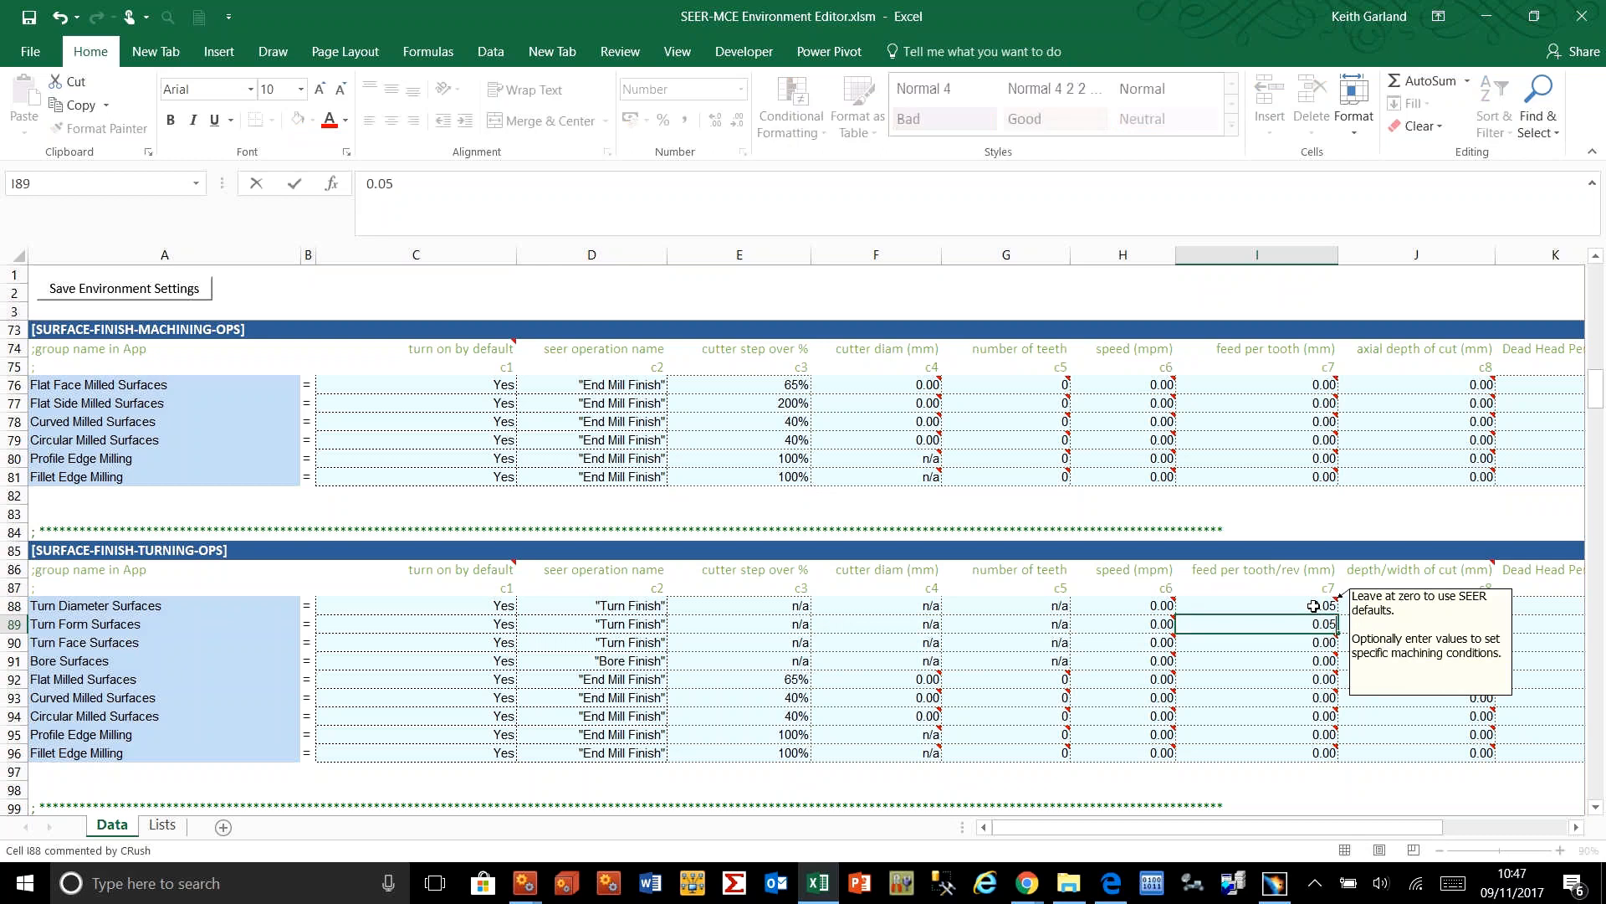
{"action": "left_click", "coordinate": [1322, 661]}
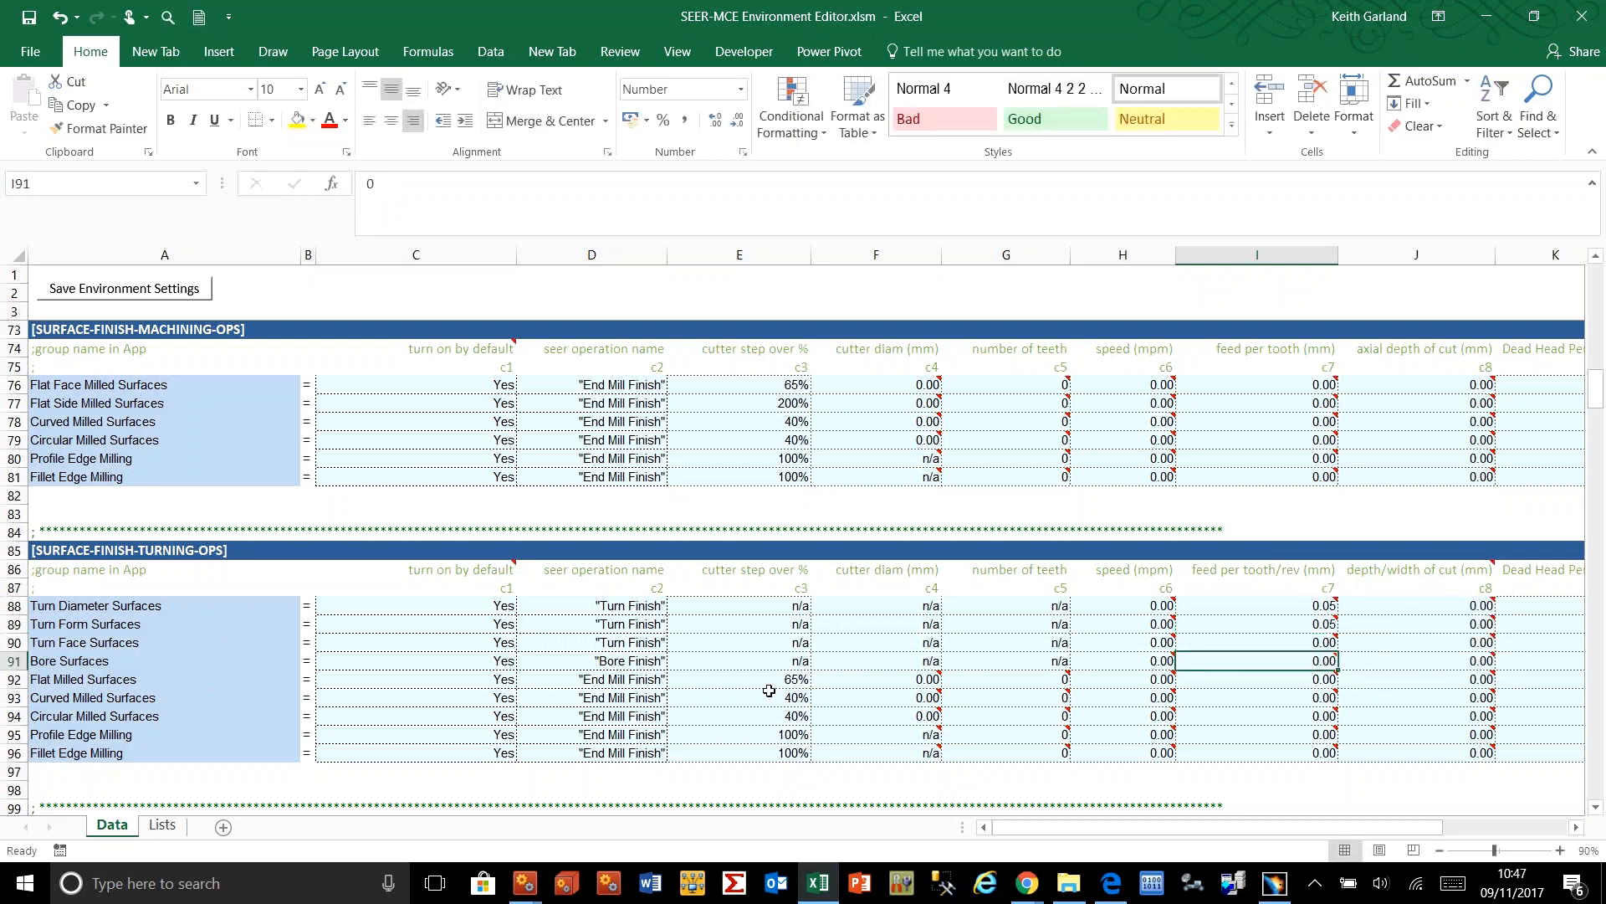
{"action": "left_click", "coordinate": [1315, 643]}
{"action": "type", "text": "0."}
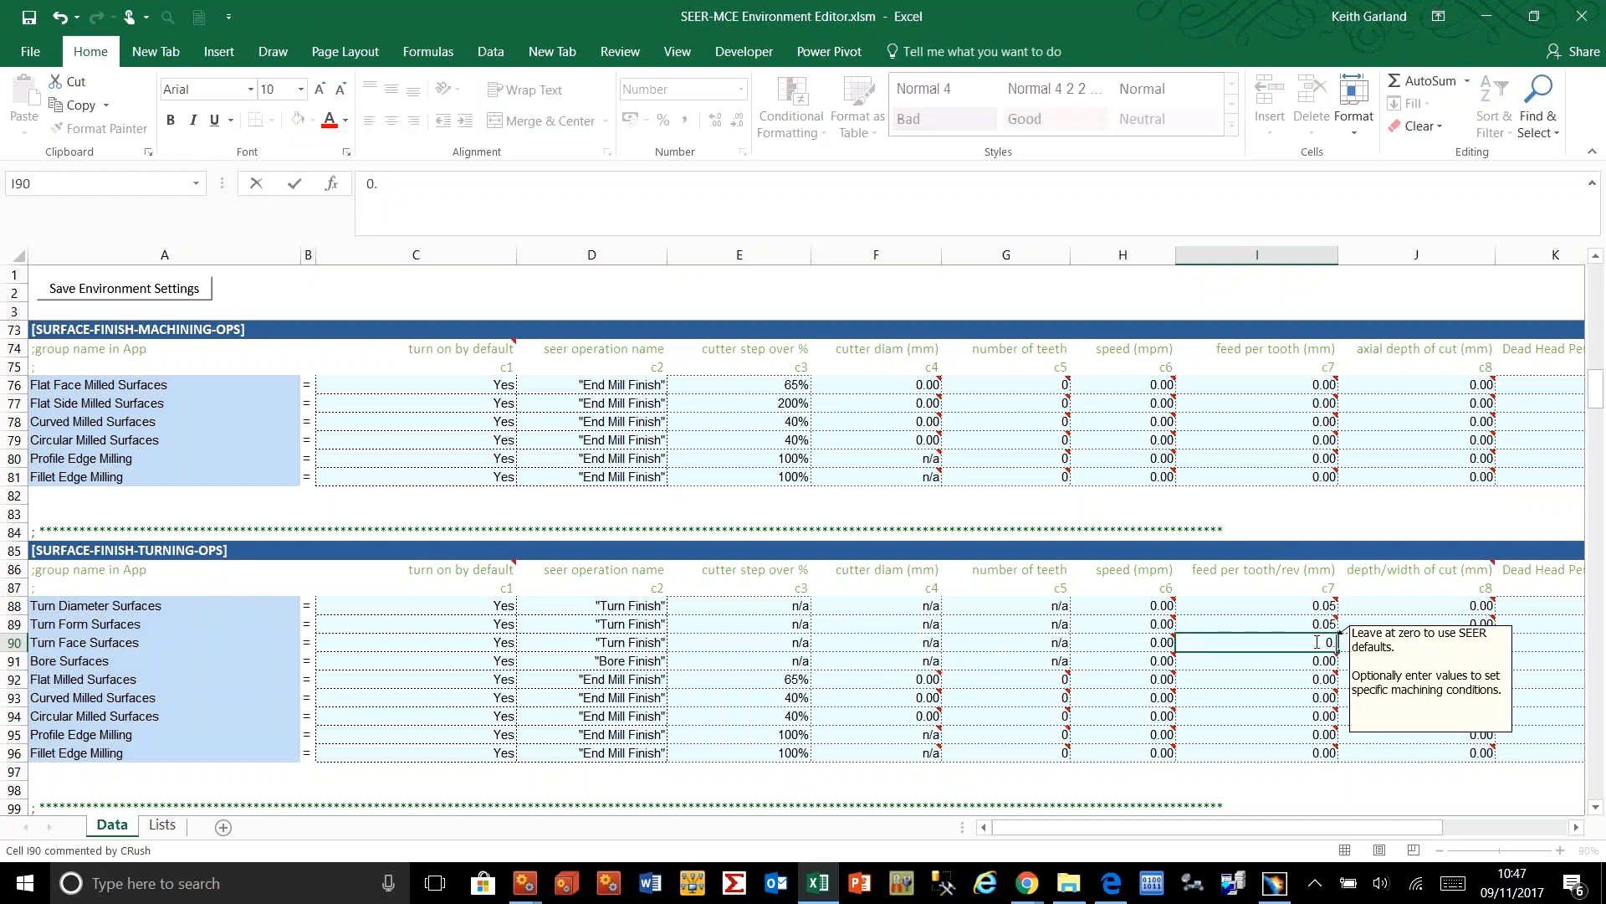
{"action": "type", "text": "05"}
{"action": "left_click", "coordinate": [1288, 718]}
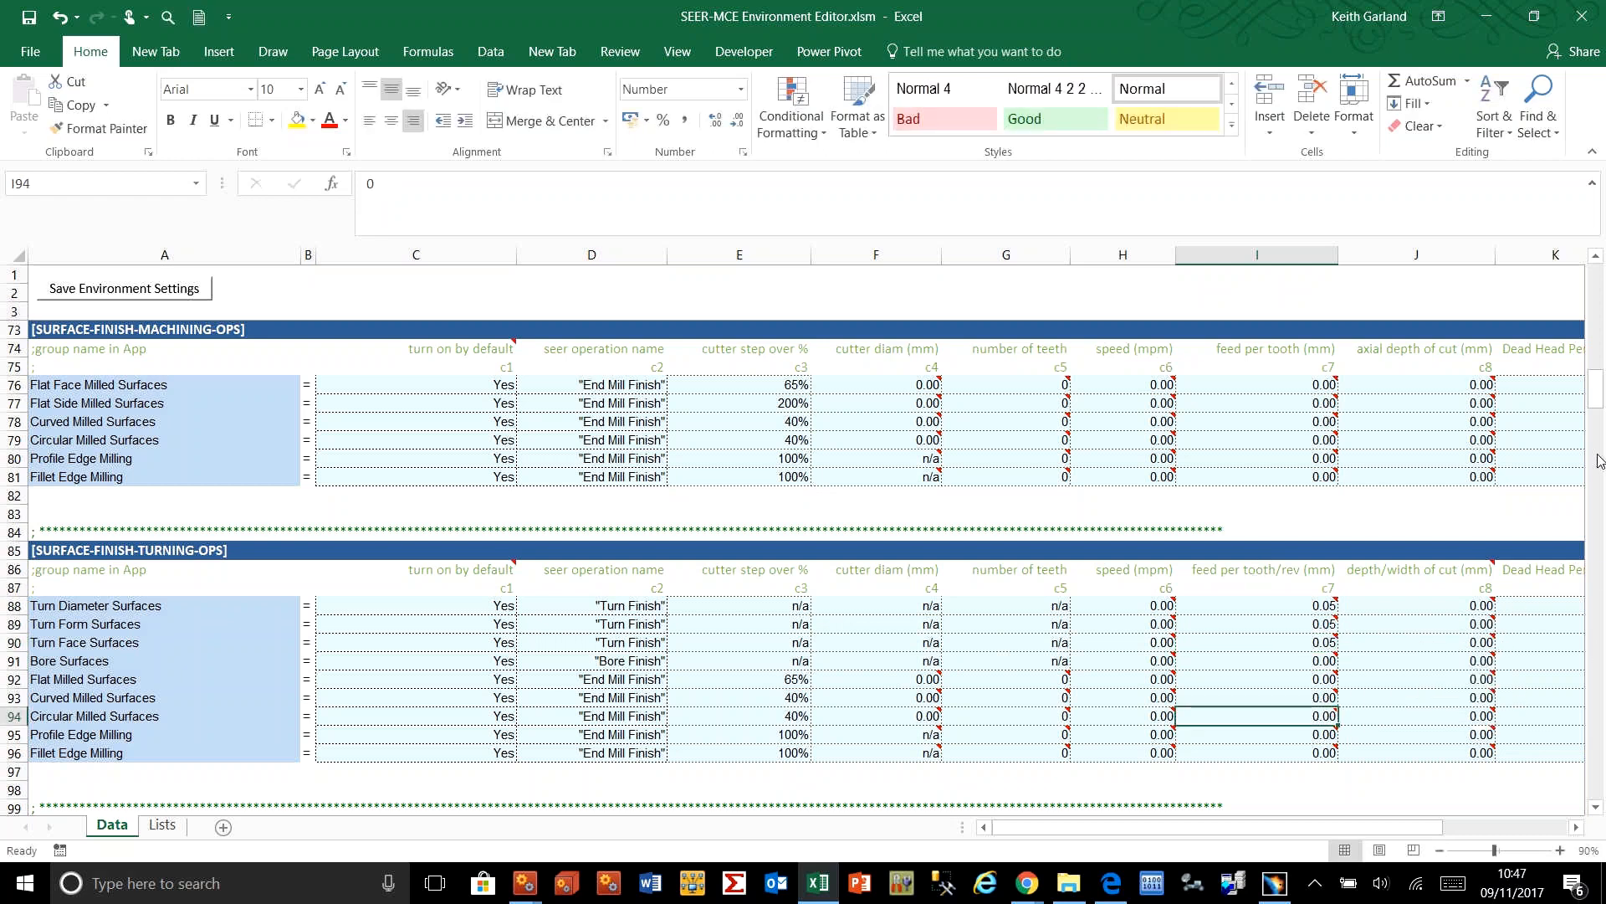
Step: Look through the remaining surface finish operations, the hole drilling operations and the surface tolerance tables further down the Data sheet
{"action": "left_click", "coordinate": [1292, 473]}
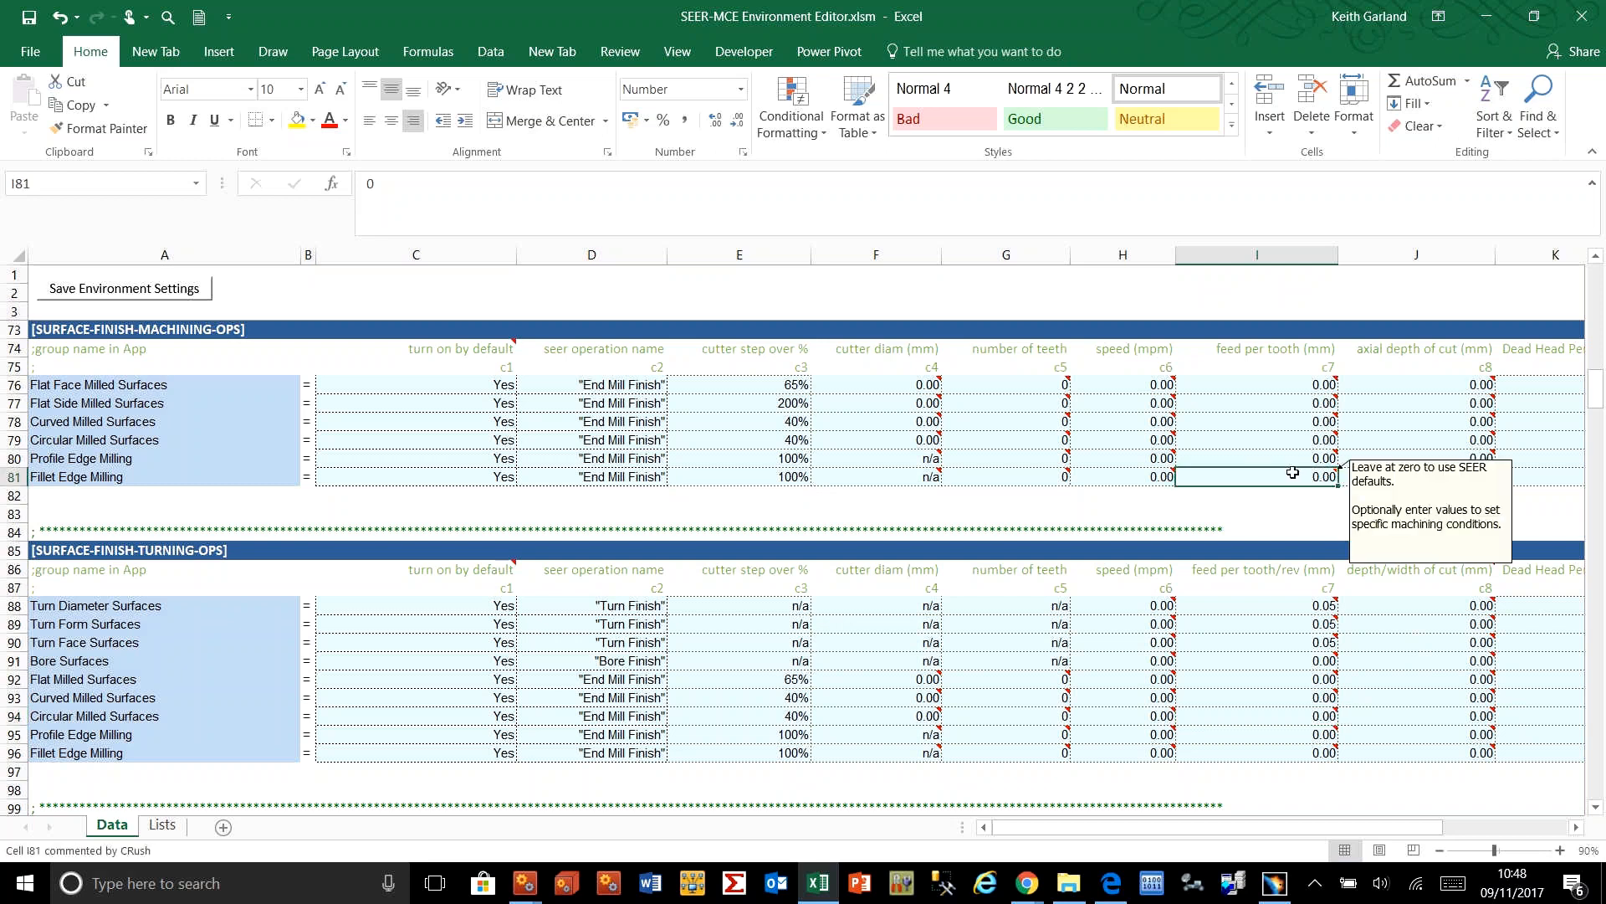
{"action": "key", "text": "Down"}
{"action": "key", "text": "Down"}
{"action": "key", "text": "Down"}
{"action": "key", "text": "Down"}
{"action": "key", "text": "Down"}
{"action": "key", "text": "Down"}
{"action": "key", "text": "Down"}
{"action": "key", "text": "Down"}
{"action": "key", "text": "Down"}
{"action": "key", "text": "Down"}
{"action": "key", "text": "Down"}
{"action": "key", "text": "Down"}
{"action": "key", "text": "Down"}
{"action": "key", "text": "Down"}
{"action": "key", "text": "Down"}
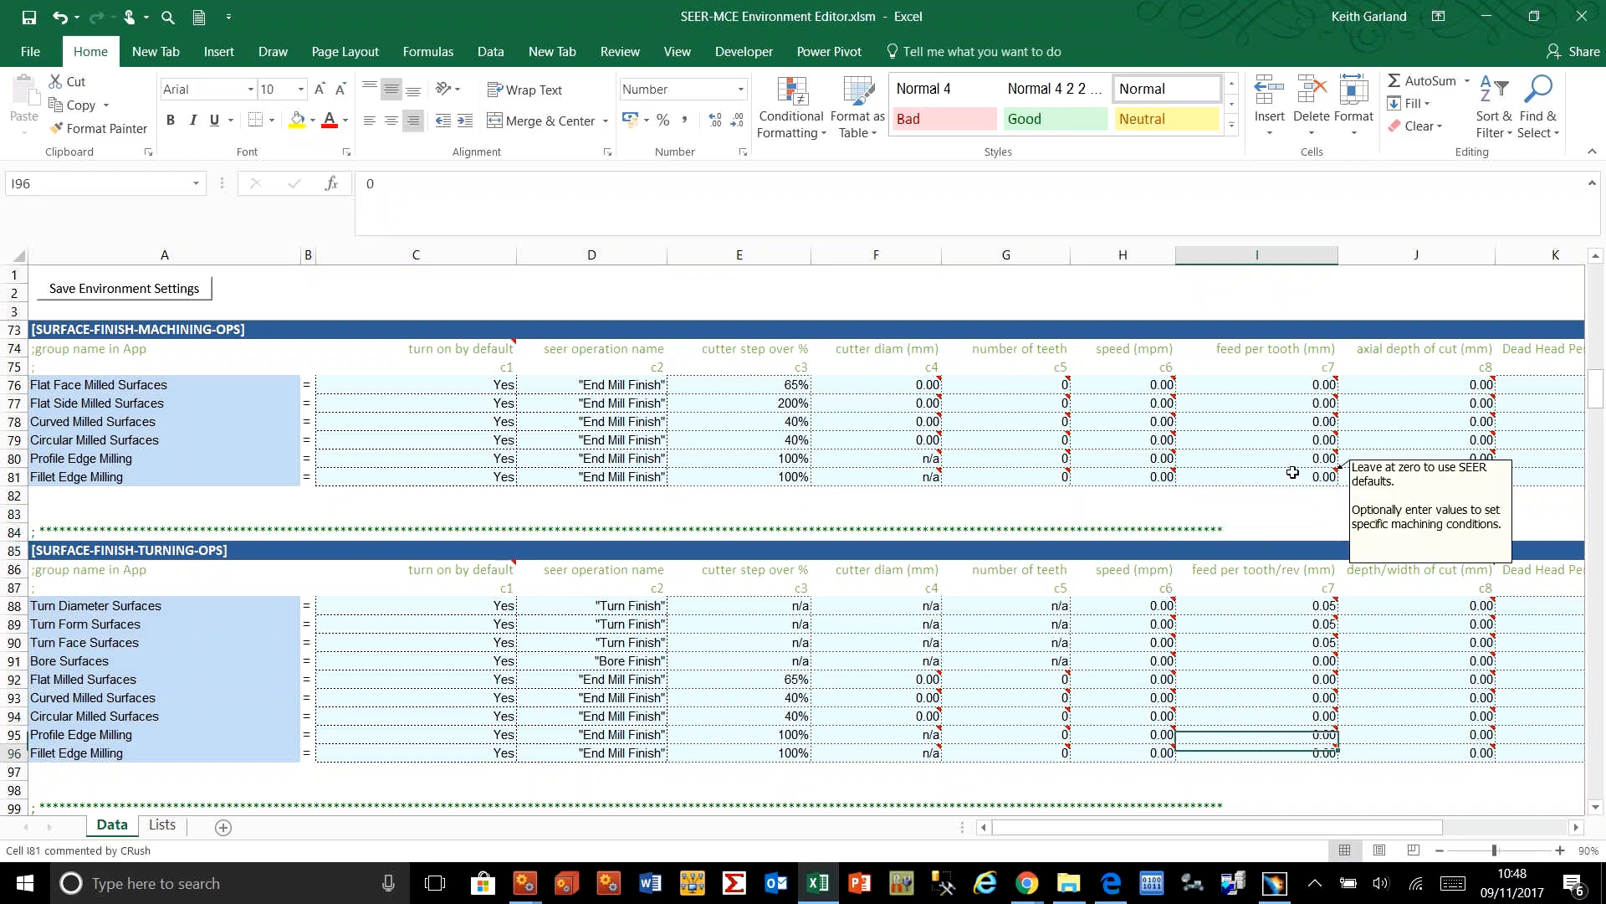
{"action": "key", "text": "Down"}
{"action": "key", "text": "Down"}
{"action": "key", "text": "Down"}
{"action": "key", "text": "Down"}
{"action": "key", "text": "Down"}
{"action": "key", "text": "Down"}
{"action": "key", "text": "Down"}
{"action": "key", "text": "Down"}
{"action": "key", "text": "Down"}
{"action": "key", "text": "Down"}
{"action": "key", "text": "Down"}
{"action": "key", "text": "Down"}
{"action": "key", "text": "Down"}
{"action": "key", "text": "Down"}
{"action": "key", "text": "Down"}
{"action": "key", "text": "Down"}
{"action": "key", "text": "Down"}
{"action": "key", "text": "Down"}
{"action": "key", "text": "Down"}
{"action": "key", "text": "Down"}
{"action": "key", "text": "Down"}
{"action": "key", "text": "Down"}
{"action": "key", "text": "Down"}
{"action": "key", "text": "Down"}
{"action": "key", "text": "Down"}
{"action": "key", "text": "Down"}
{"action": "key", "text": "Down"}
{"action": "key", "text": "Down"}
{"action": "key", "text": "Down"}
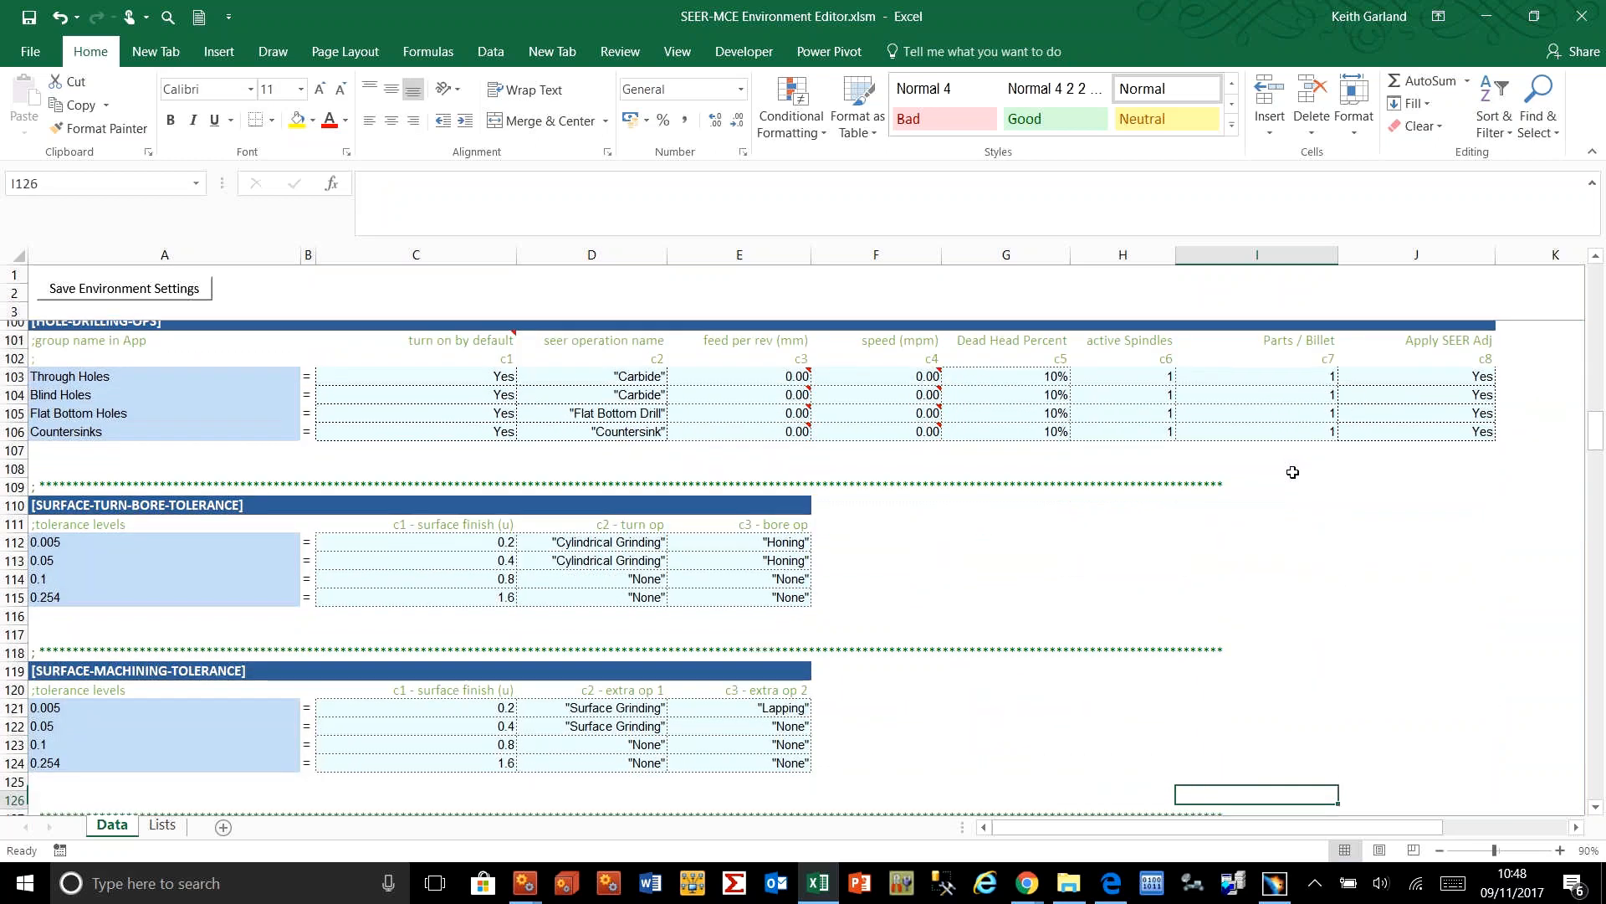
Step: Look through the hole tolerance, setup/load/unload options and manufacturing description tables further down the Data sheet
{"action": "key", "text": "Down"}
{"action": "key", "text": "Down"}
{"action": "key", "text": "Down"}
{"action": "key", "text": "Down"}
{"action": "key", "text": "Down"}
{"action": "key", "text": "Down"}
{"action": "key", "text": "Down"}
{"action": "key", "text": "Down"}
{"action": "key", "text": "Down"}
{"action": "key", "text": "Down"}
{"action": "key", "text": "Down"}
{"action": "key", "text": "Down"}
{"action": "key", "text": "Down"}
{"action": "key", "text": "Down"}
{"action": "key", "text": "Down"}
{"action": "key", "text": "Down"}
{"action": "key", "text": "Down"}
{"action": "key", "text": "Down"}
{"action": "key", "text": "Down"}
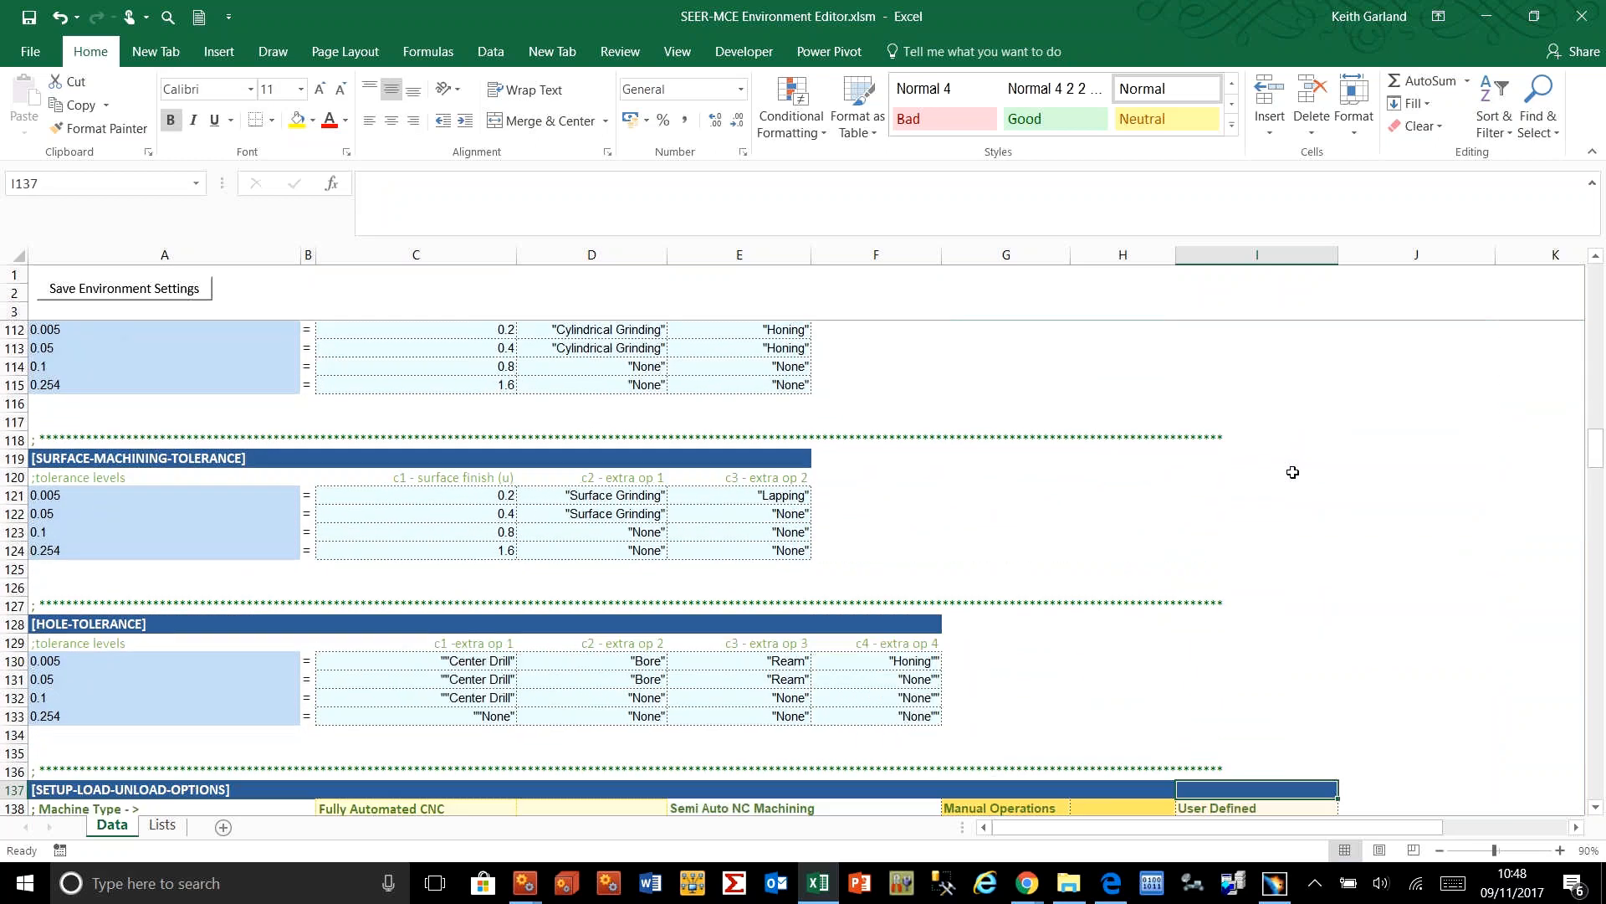
{"action": "key", "text": "Down"}
{"action": "key", "text": "Down"}
{"action": "key", "text": "Down"}
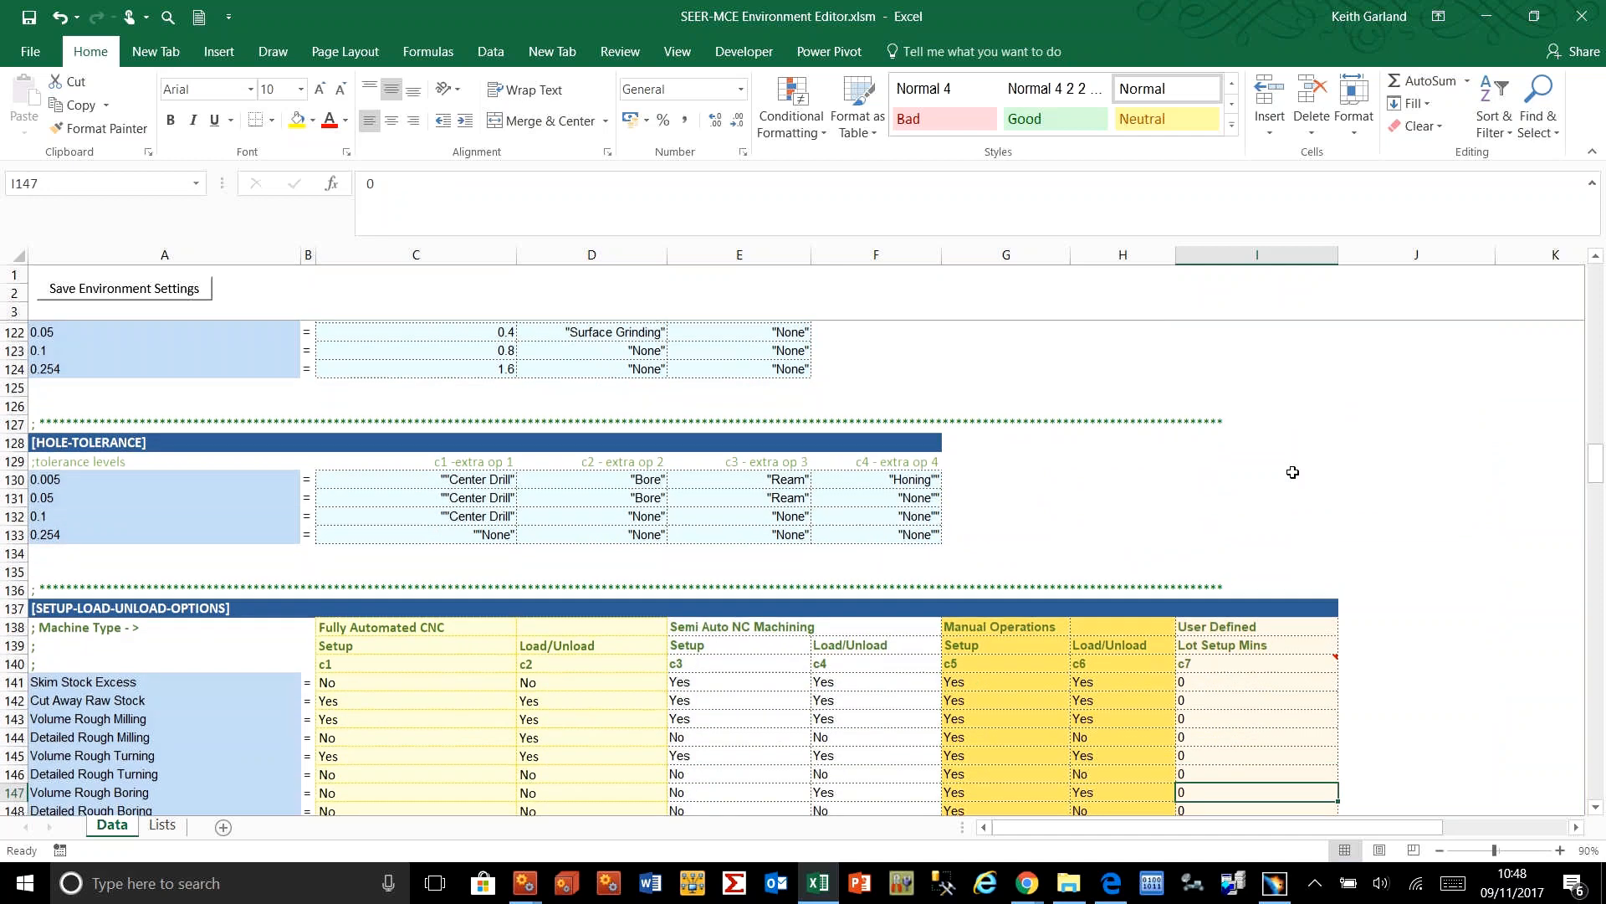
{"action": "key", "text": "Down"}
{"action": "key", "text": "Down"}
{"action": "key", "text": "Down"}
{"action": "key", "text": "Down"}
{"action": "key", "text": "Down"}
{"action": "key", "text": "Down"}
{"action": "key", "text": "Down"}
{"action": "key", "text": "Down"}
{"action": "key", "text": "Down"}
{"action": "key", "text": "Down"}
{"action": "key", "text": "Down"}
{"action": "key", "text": "Down"}
{"action": "key", "text": "Down"}
{"action": "key", "text": "Down"}
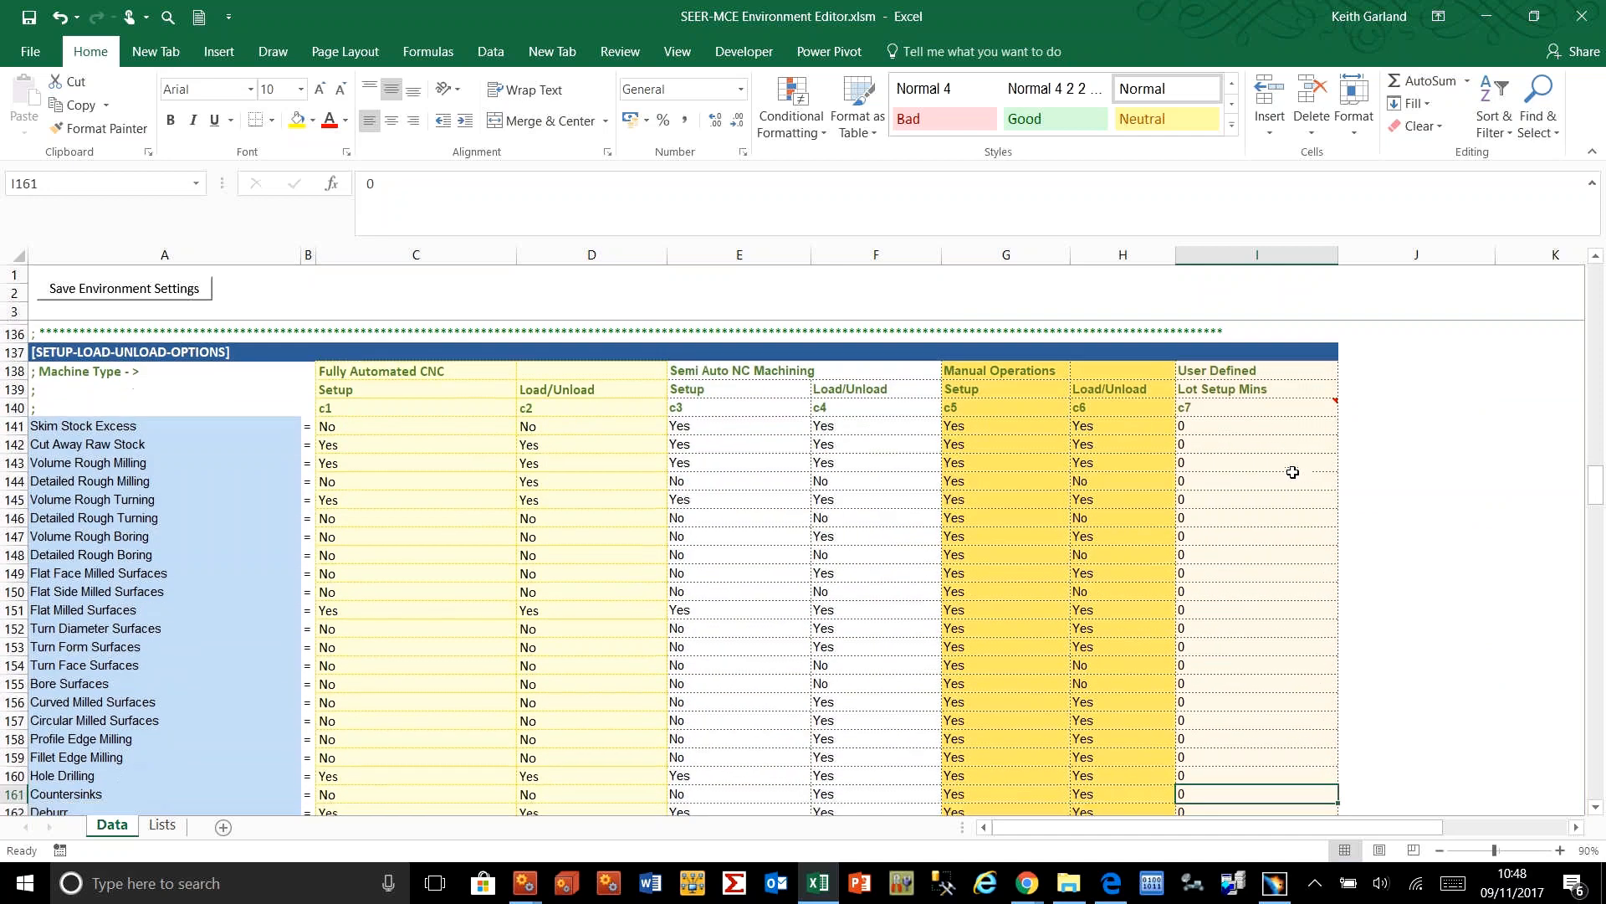
{"action": "key", "text": "Down"}
{"action": "key", "text": "Down"}
{"action": "key", "text": "Down"}
{"action": "key", "text": "Down"}
{"action": "key", "text": "Down"}
{"action": "key", "text": "Down"}
{"action": "key", "text": "Down"}
{"action": "key", "text": "Down"}
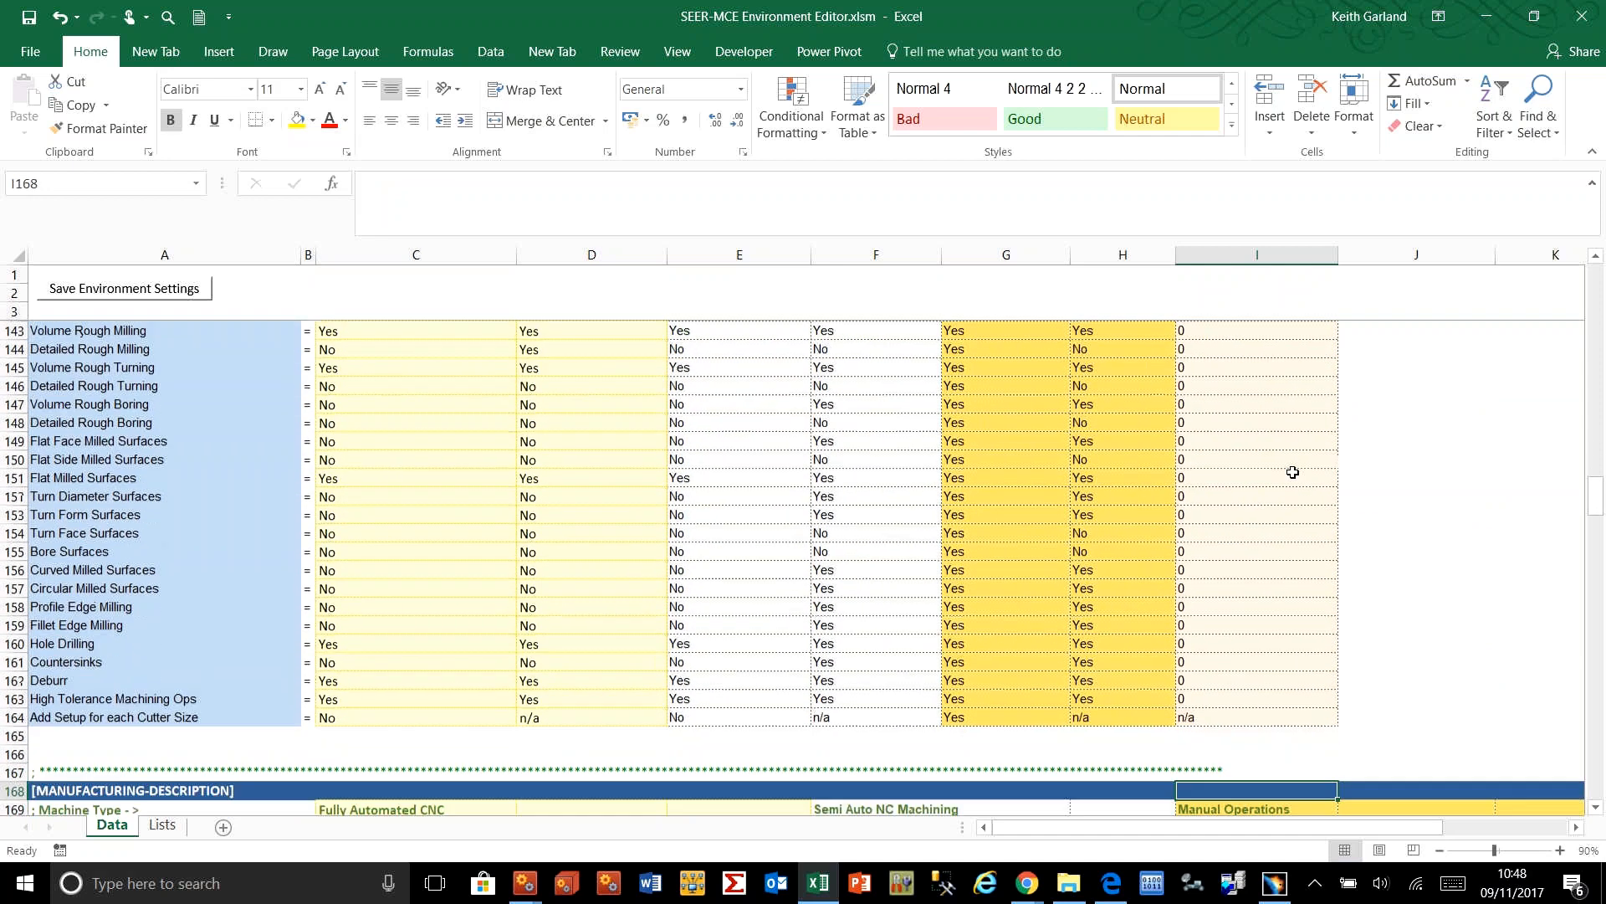
{"action": "key", "text": "Down"}
{"action": "key", "text": "Down"}
{"action": "key", "text": "Down"}
{"action": "key", "text": "Down"}
{"action": "key", "text": "Down"}
{"action": "key", "text": "Down"}
{"action": "key", "text": "Down"}
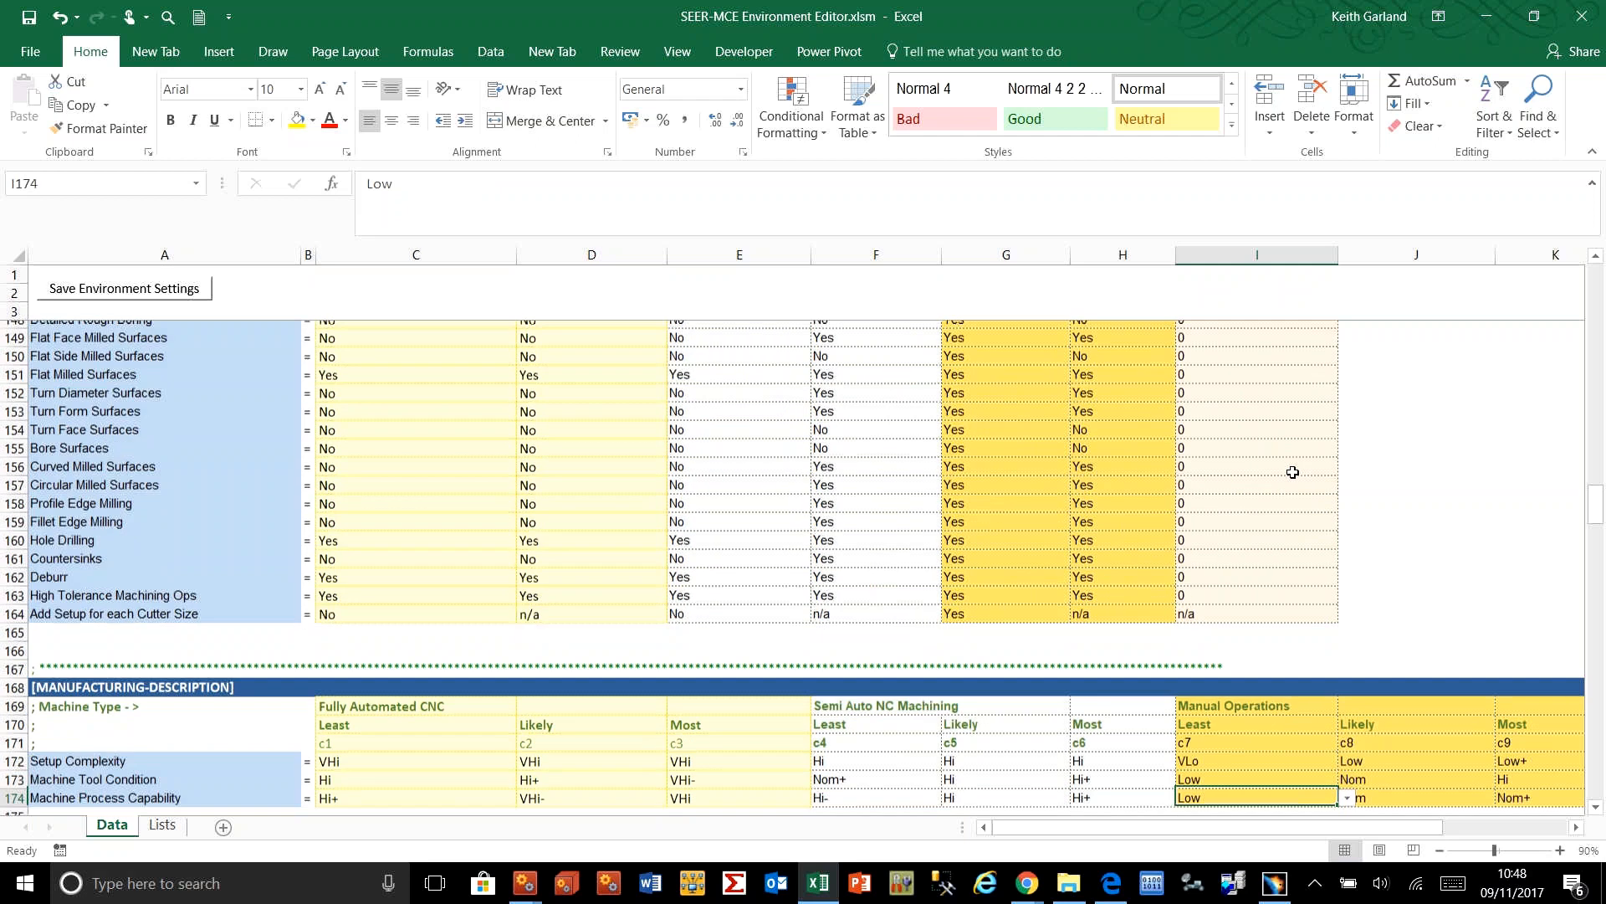
{"action": "key", "text": "Down"}
{"action": "key", "text": "Down"}
{"action": "key", "text": "Down"}
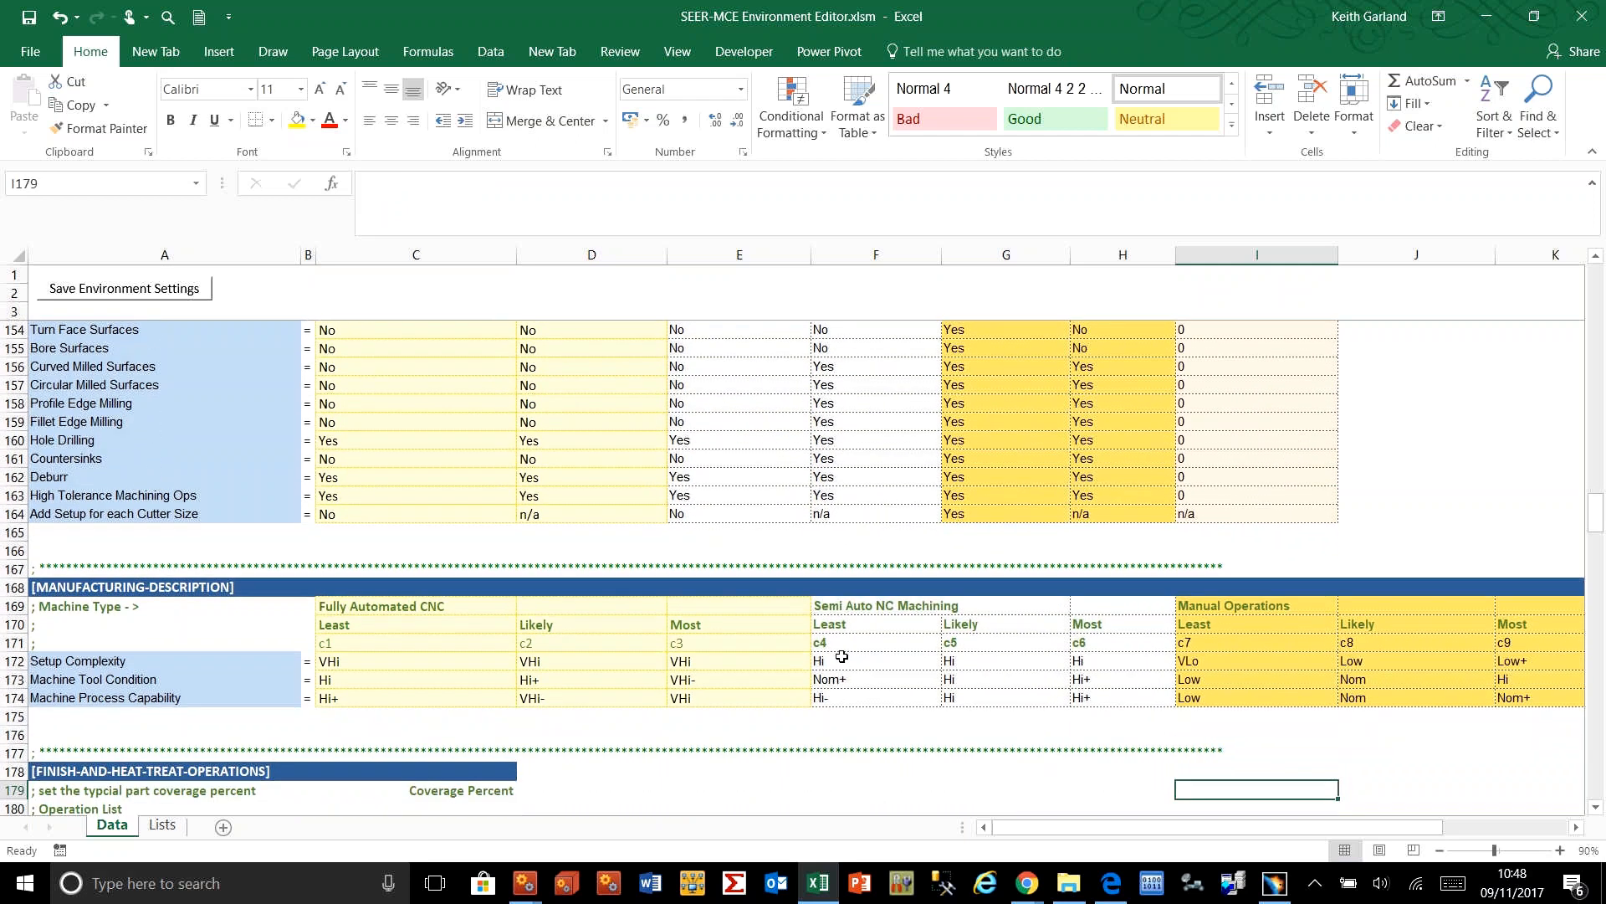
Step: Set Setup Complexity to Nom for the least, likely and most values of Semi Auto NC Machining in the manufacturing description
{"action": "double_click", "coordinate": [842, 661]}
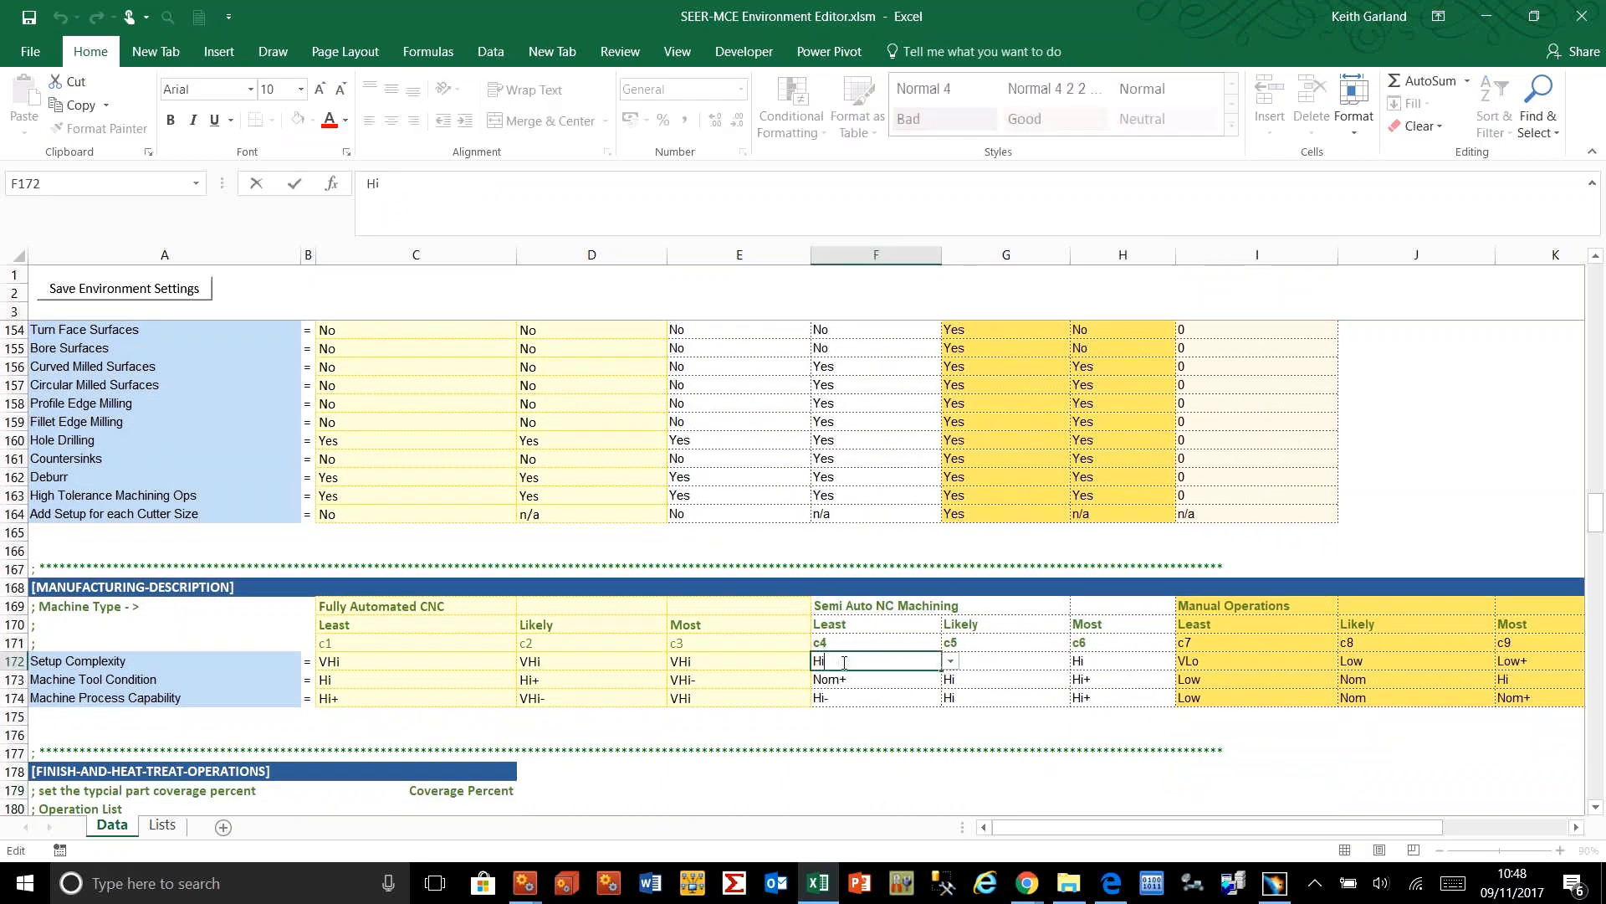
{"action": "left_click", "coordinate": [951, 662]}
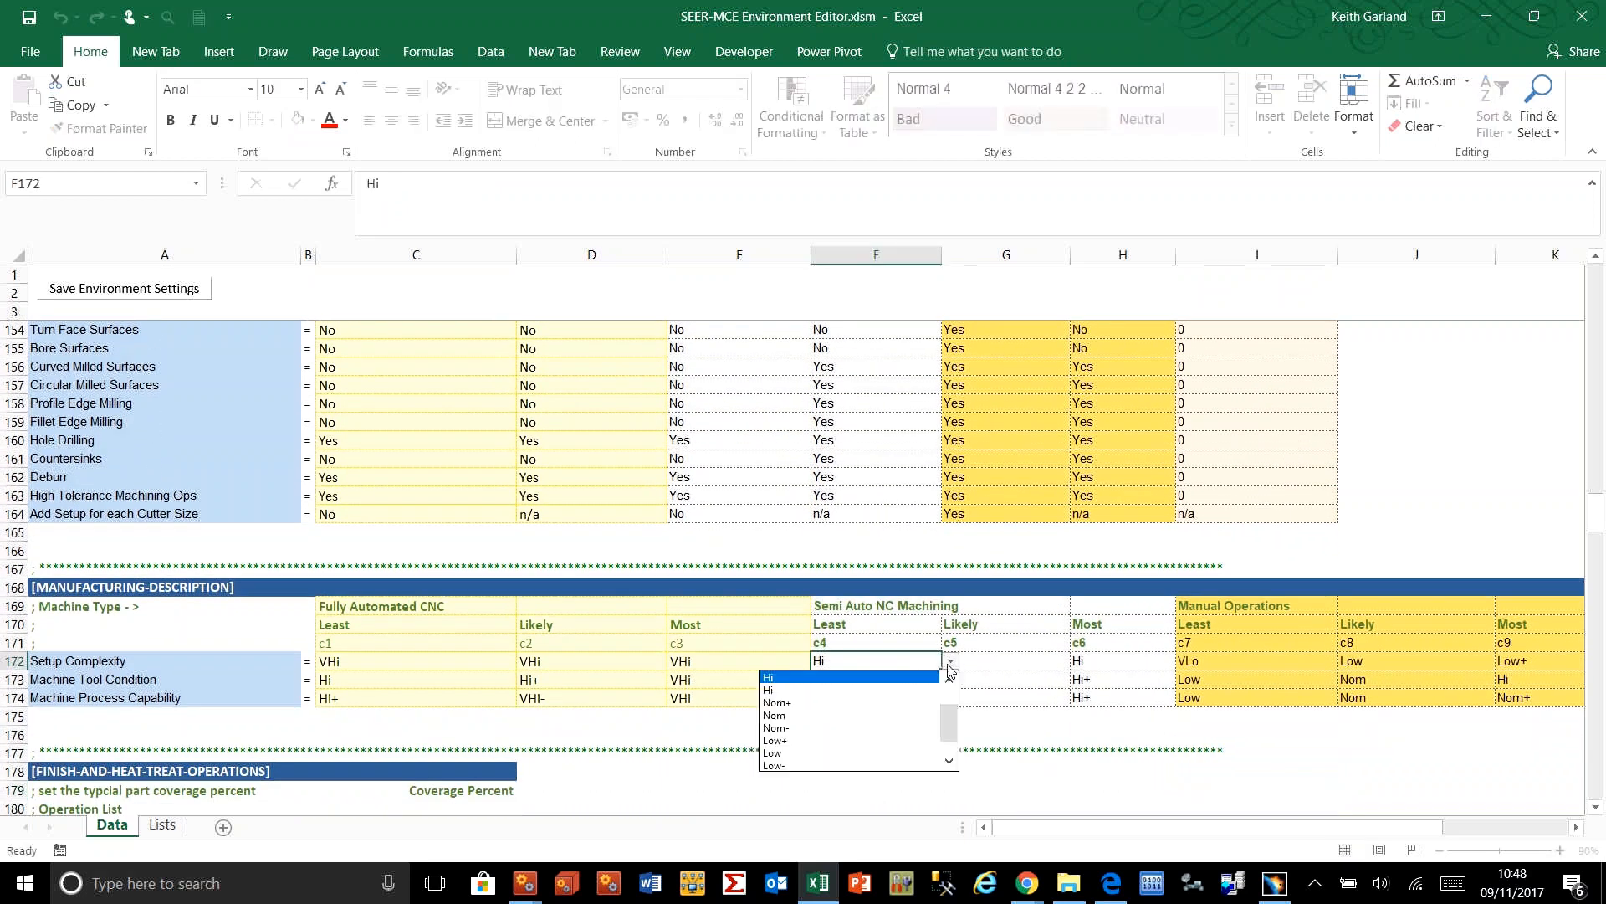
{"action": "left_click", "coordinate": [890, 716]}
{"action": "left_click", "coordinate": [1015, 660]}
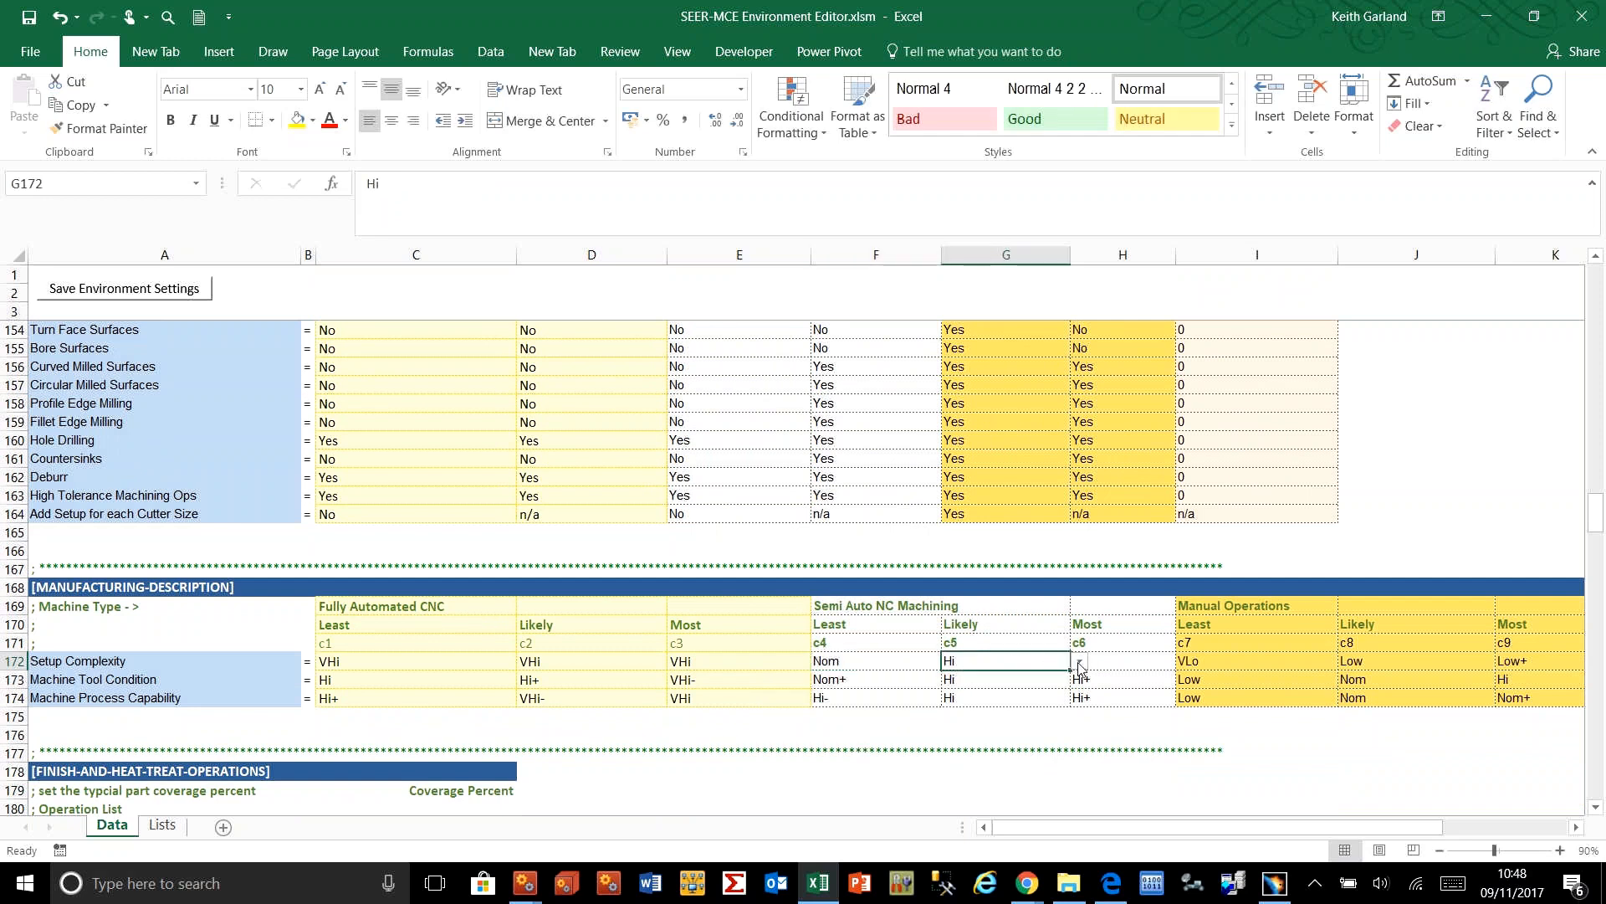
{"action": "left_click", "coordinate": [1079, 661]}
{"action": "left_click", "coordinate": [1010, 712]}
{"action": "left_click", "coordinate": [1122, 661]}
{"action": "left_click", "coordinate": [1184, 662]}
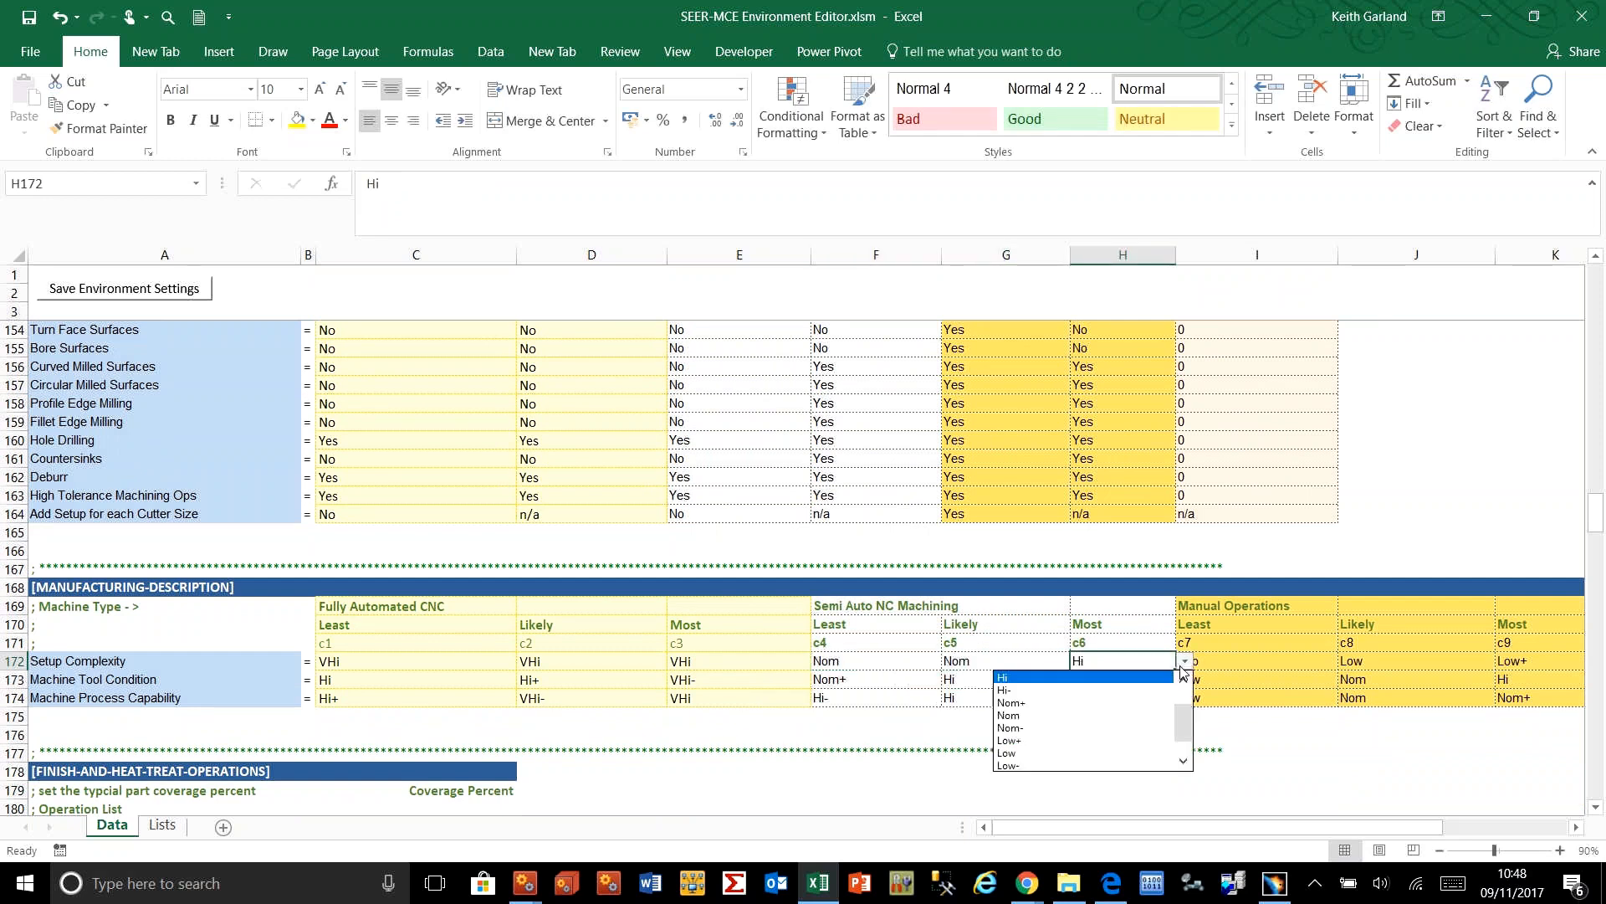
{"action": "left_click", "coordinate": [1122, 715]}
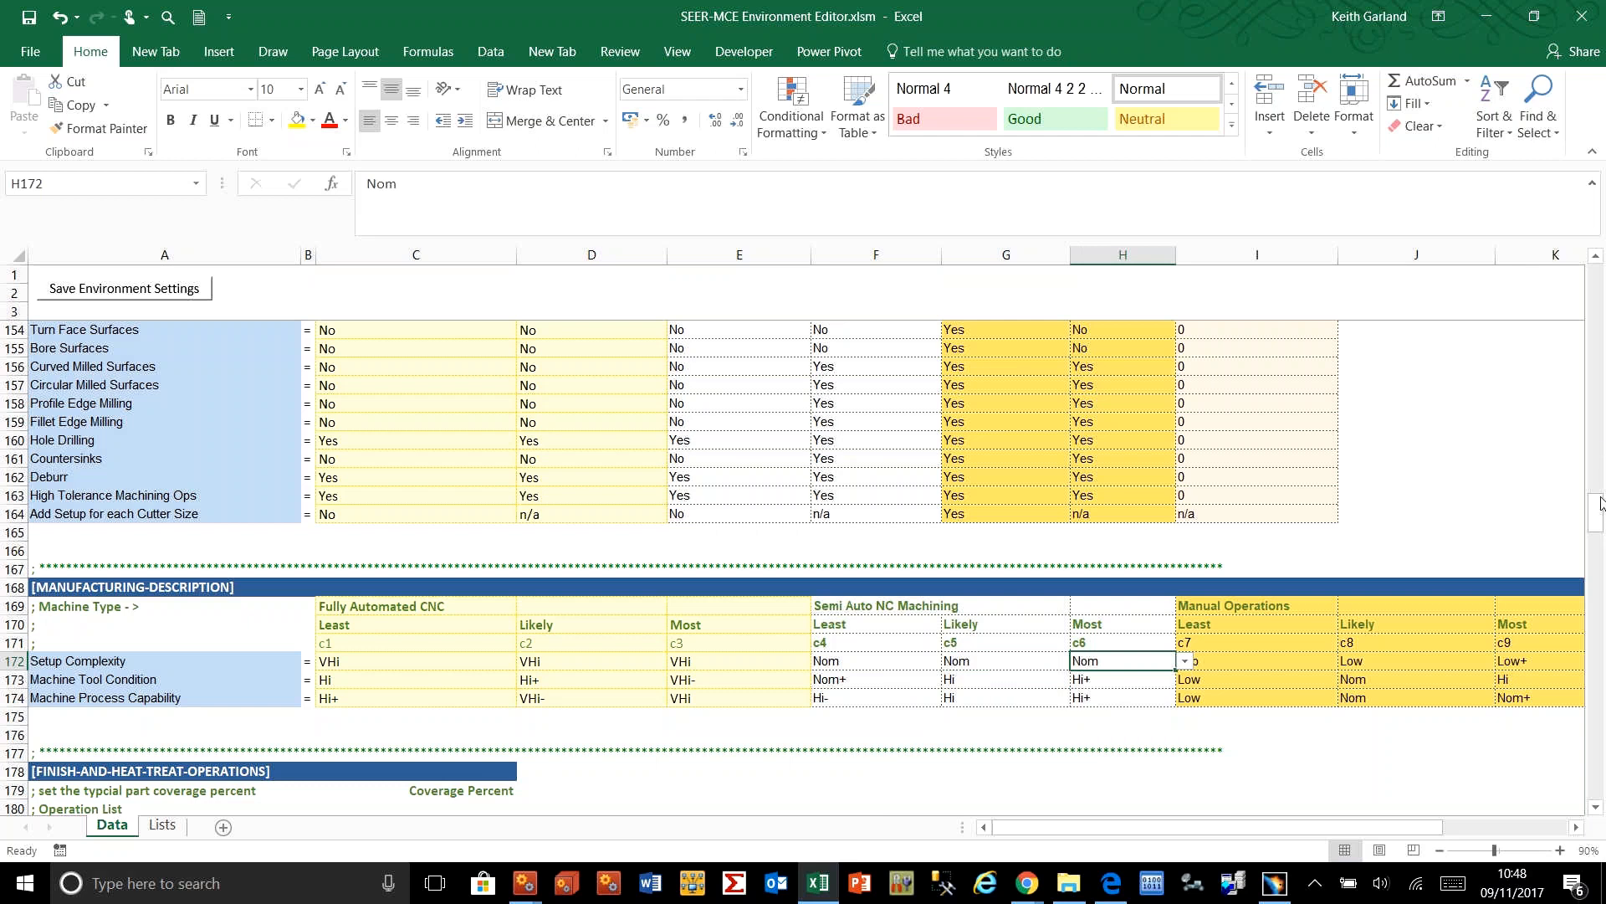
Step: Open SEER-MCE KBases.MFG from the Turn + Machining - KG Edit folder in SEER-MFG, accepting its conversion from the older version
{"action": "left_click_drag", "start_coordinate": [1598, 521], "coordinate": [1598, 272]}
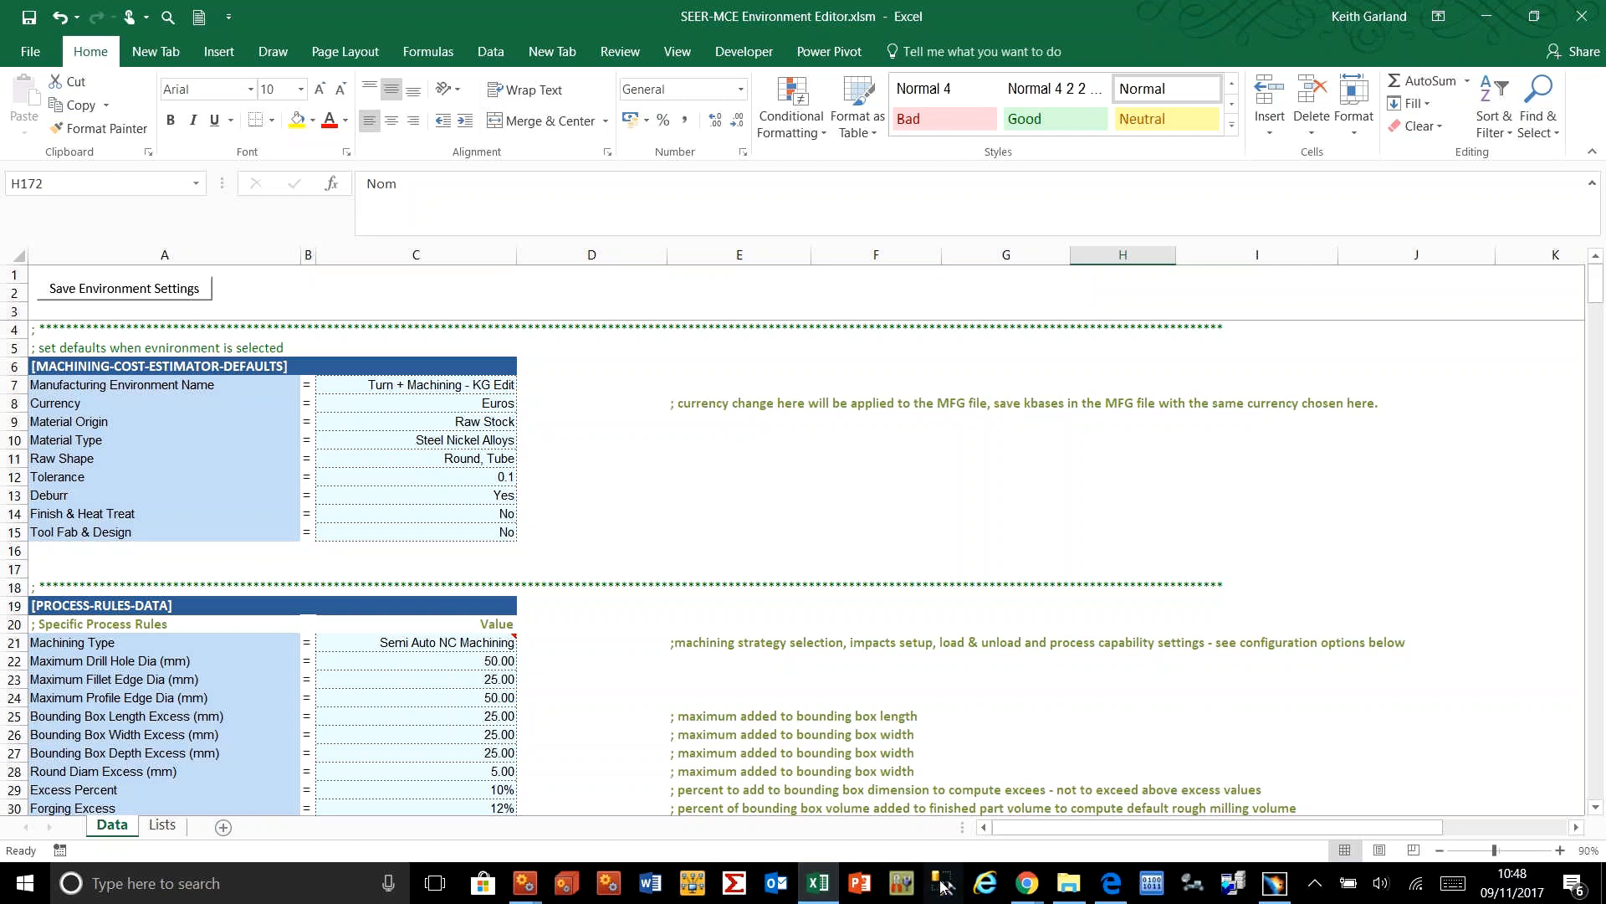
{"action": "left_click", "coordinate": [1070, 883]}
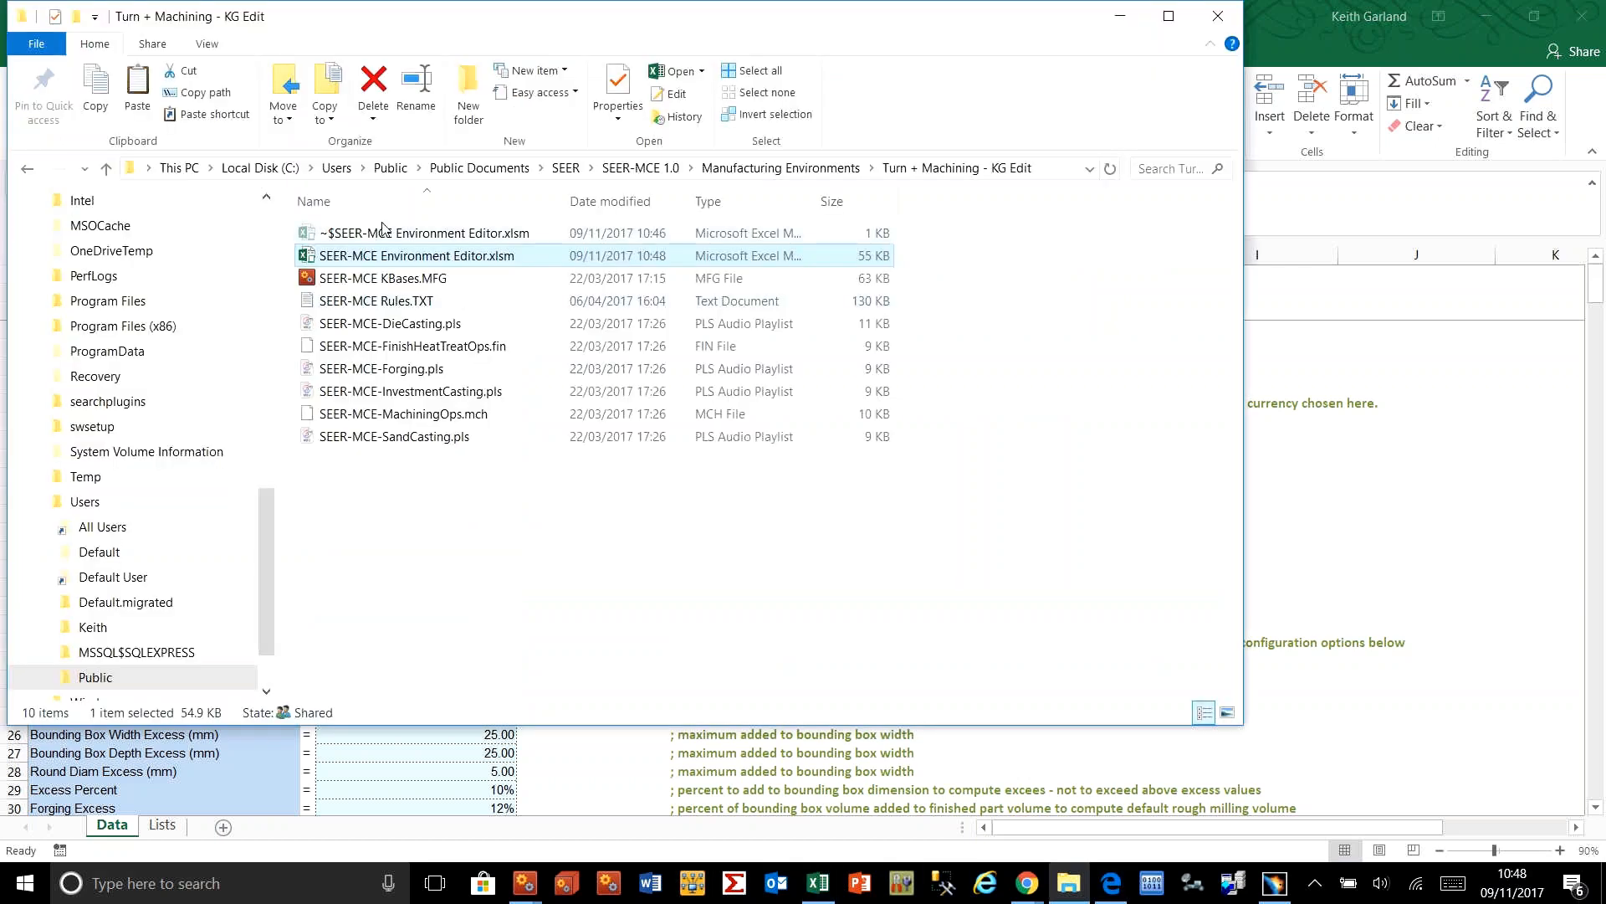
{"action": "double_click", "coordinate": [405, 279]}
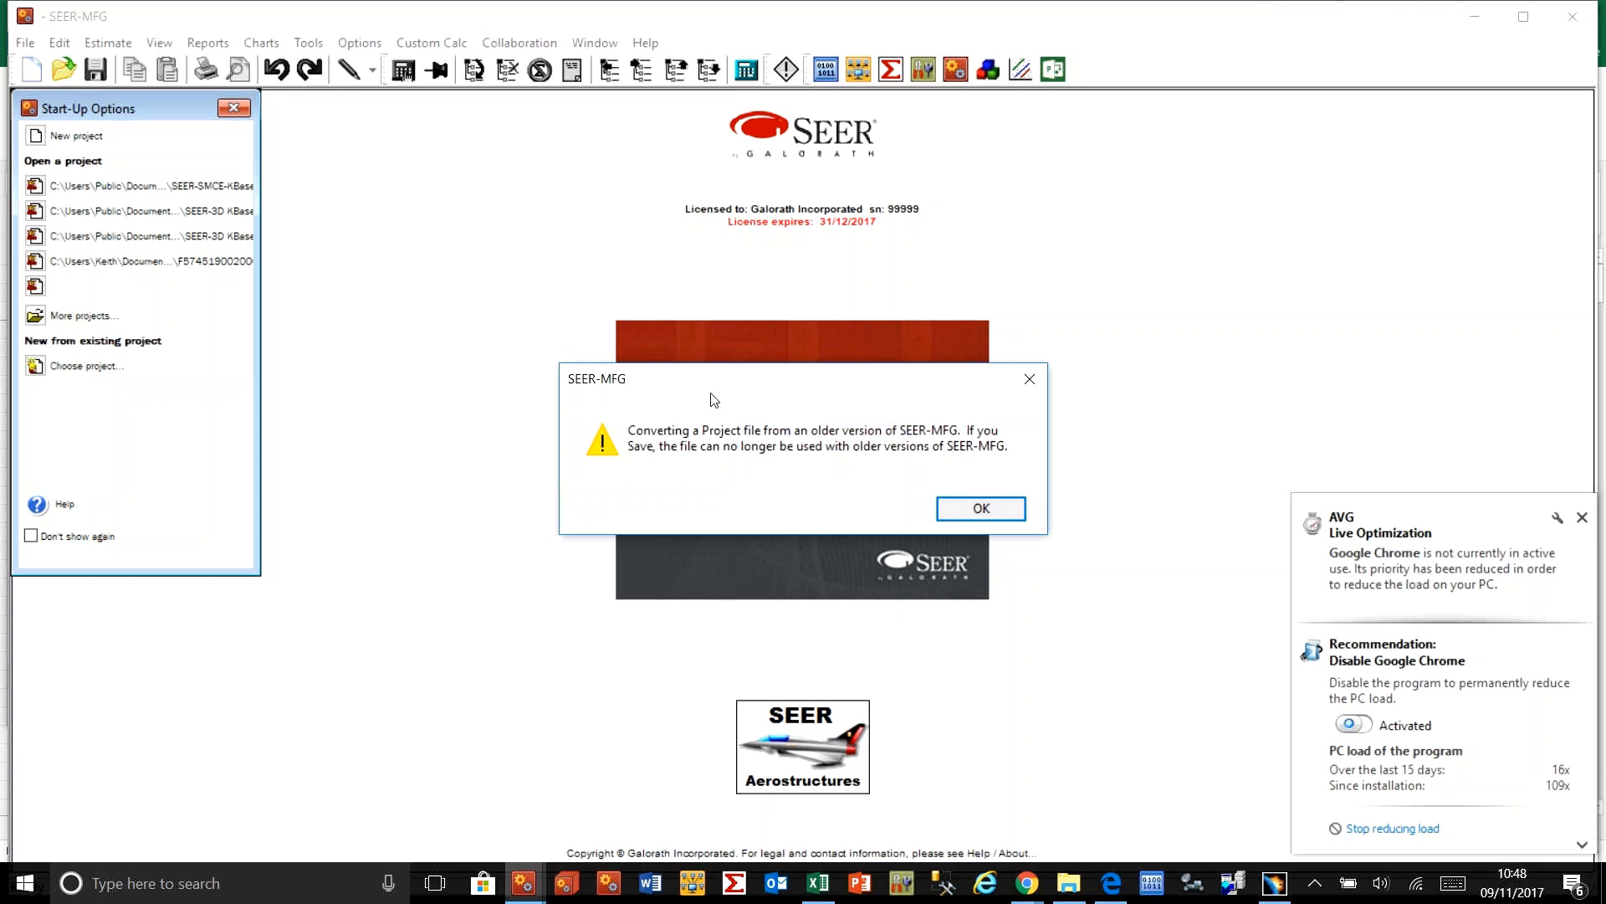
{"action": "left_click", "coordinate": [980, 508]}
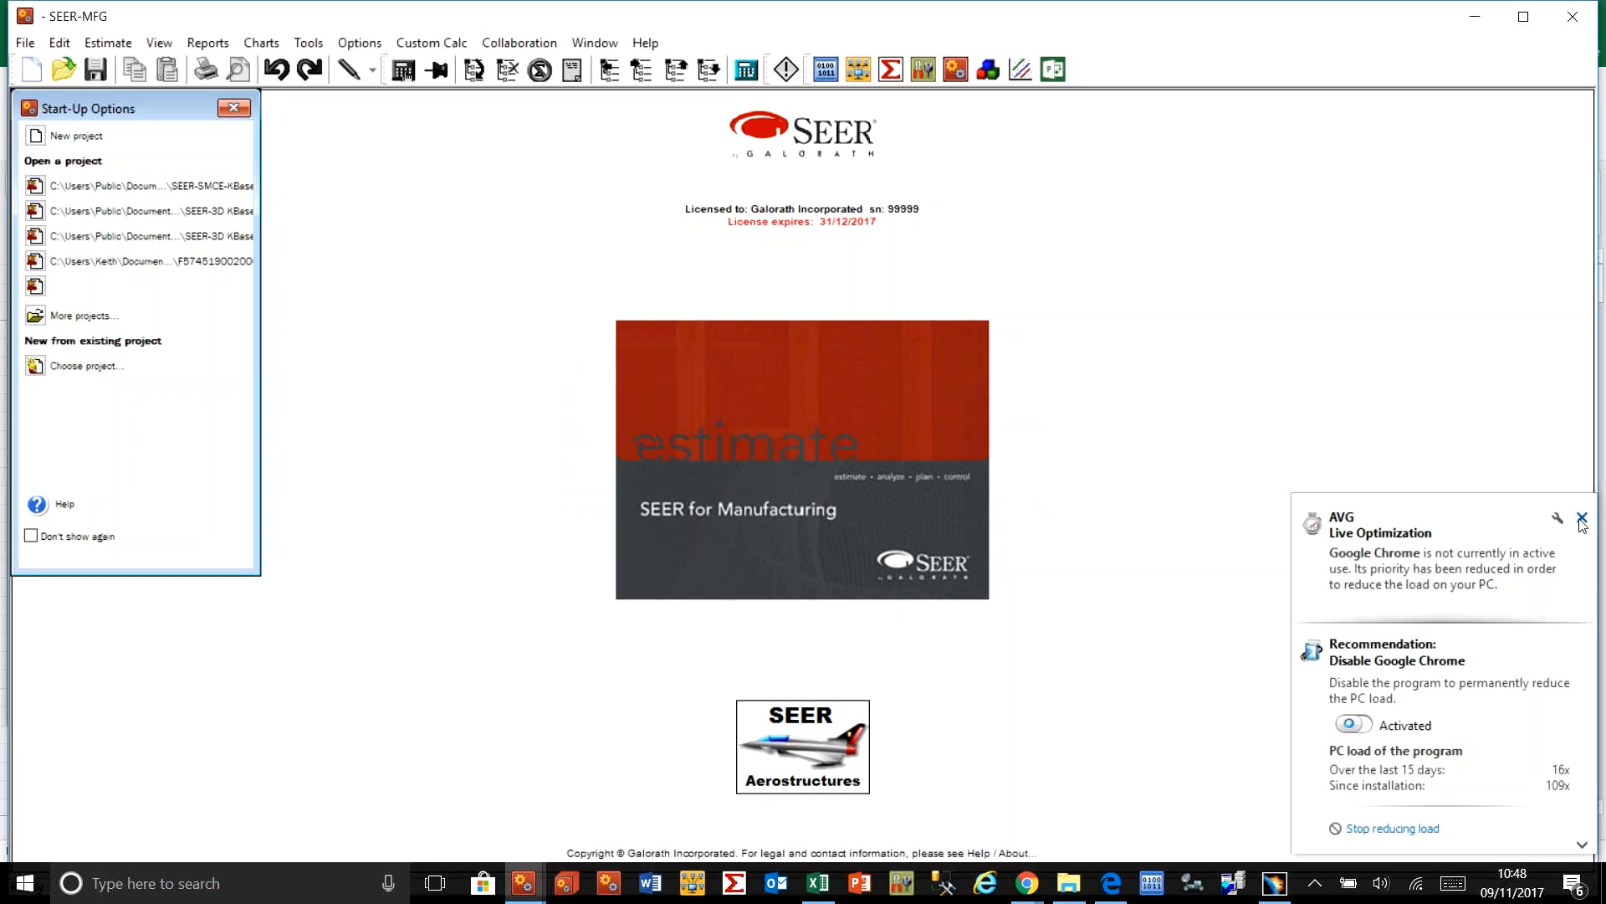
{"action": "left_click", "coordinate": [1582, 517]}
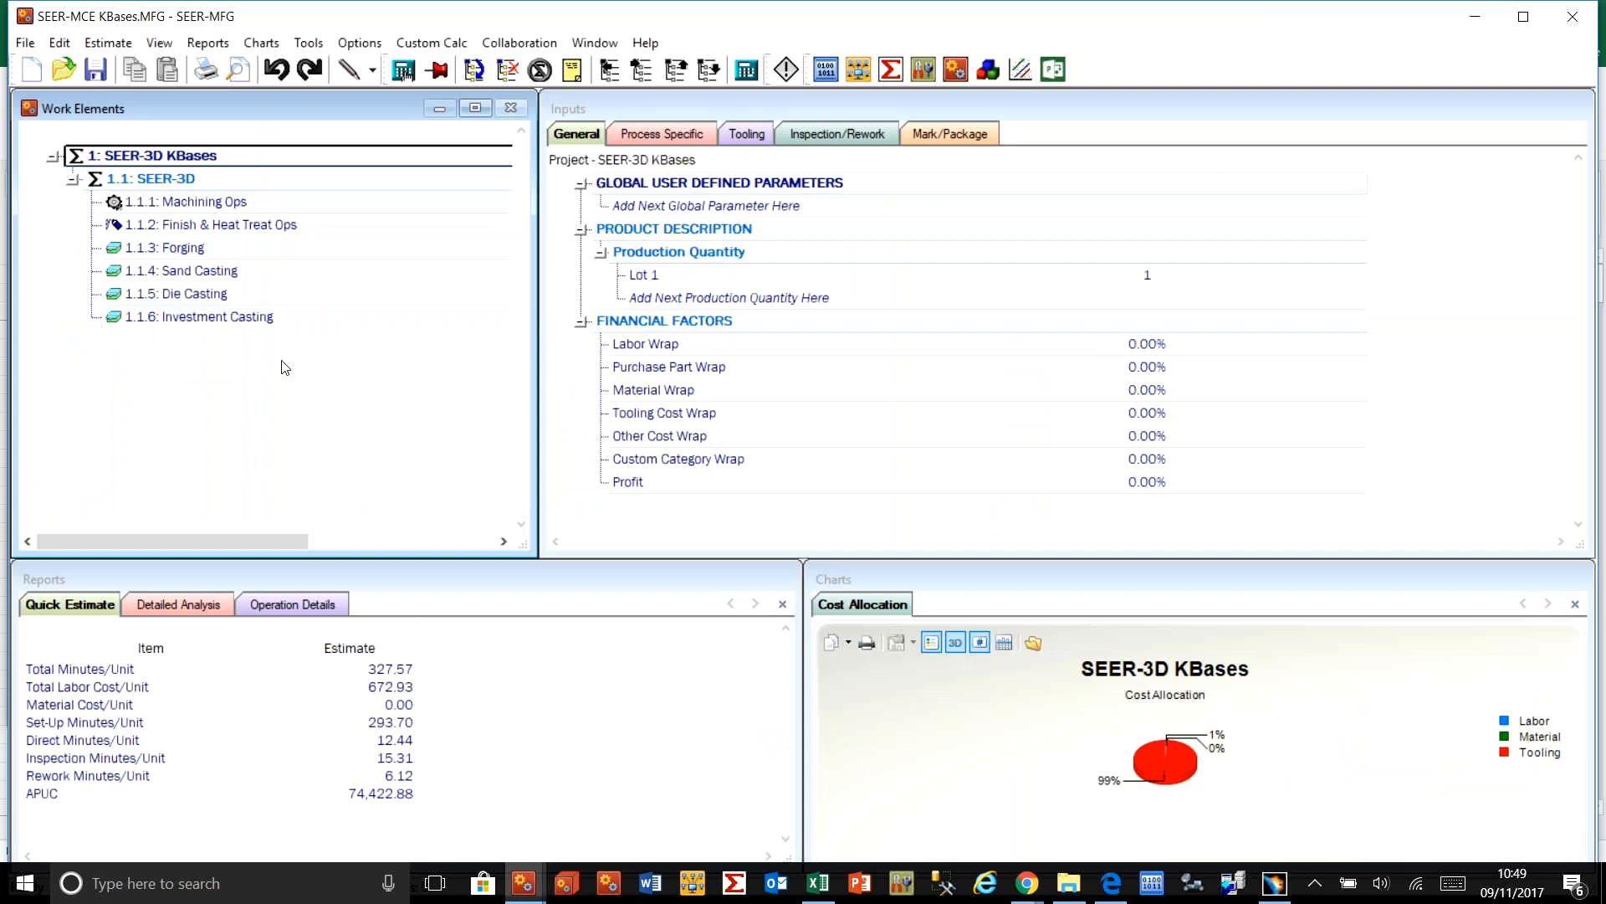
Step: For Machining Ops, turn off the labor rate calculator for the Direct Hourly Labor Rate and set the rate to 65
{"action": "left_click", "coordinate": [252, 201]}
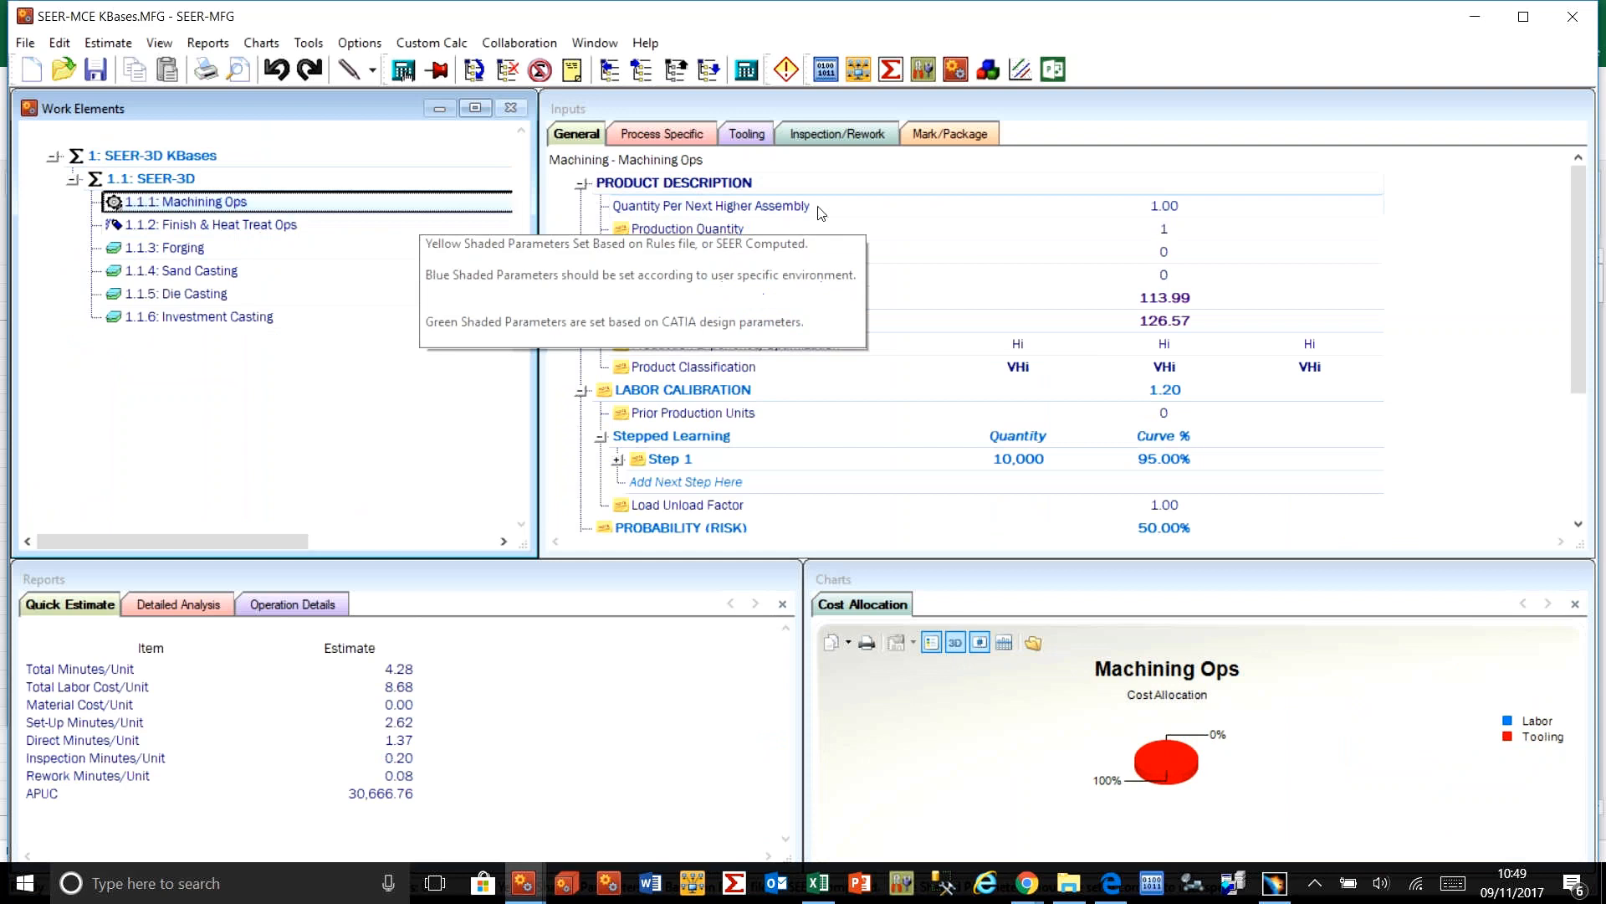
{"action": "double_click", "coordinate": [1018, 302]}
{"action": "left_click", "coordinate": [826, 268]}
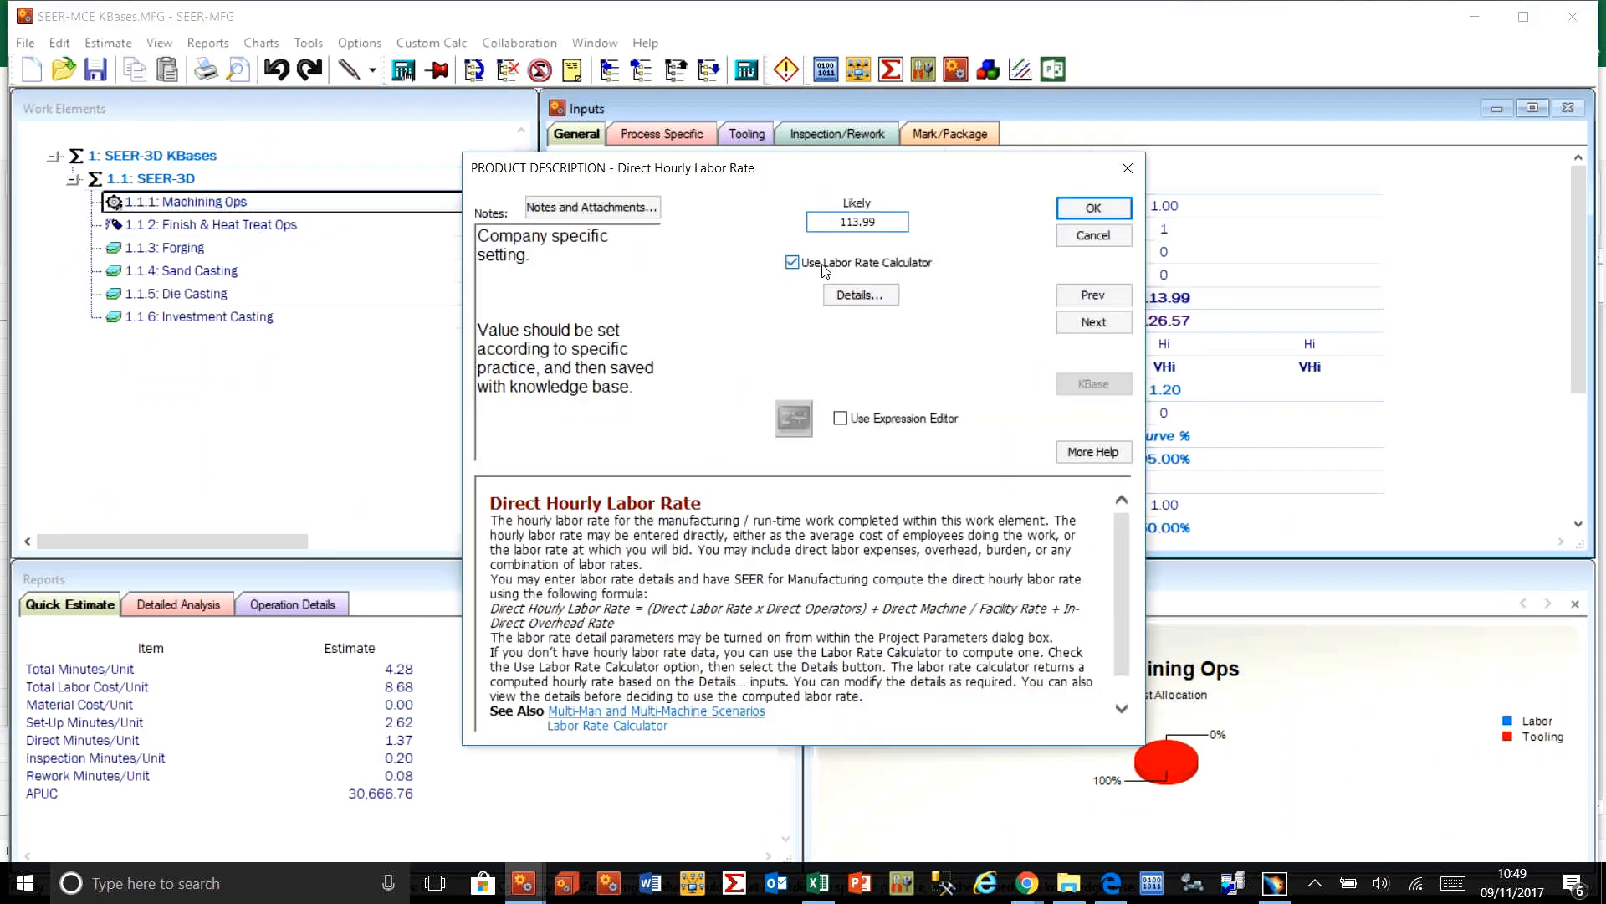
{"action": "type", "text": "65"}
{"action": "left_click", "coordinate": [1093, 207]}
Step: Turn off the labor rate calculator for the Setup Hourly Labor Rate of Machining Ops and set the rate to 65
{"action": "left_click", "coordinate": [1142, 320]}
{"action": "double_click", "coordinate": [1142, 321]}
{"action": "left_click", "coordinate": [865, 266]}
{"action": "left_click_drag", "start_coordinate": [838, 226], "coordinate": [937, 221]}
{"action": "type", "text": "6"}
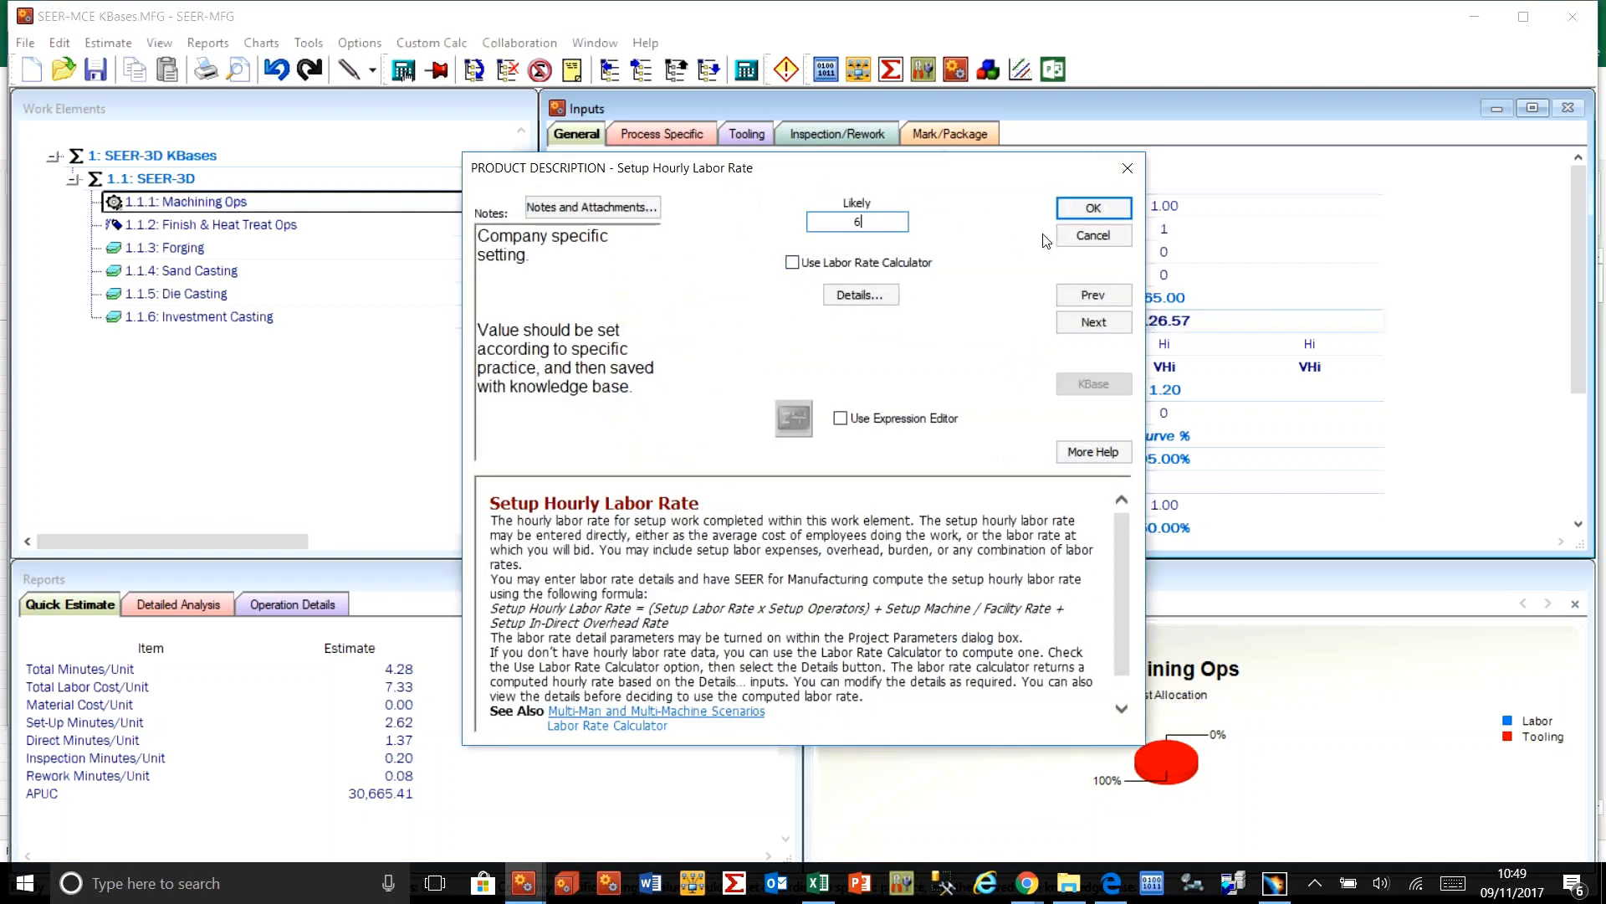
{"action": "type", "text": "5"}
{"action": "left_click", "coordinate": [1102, 209]}
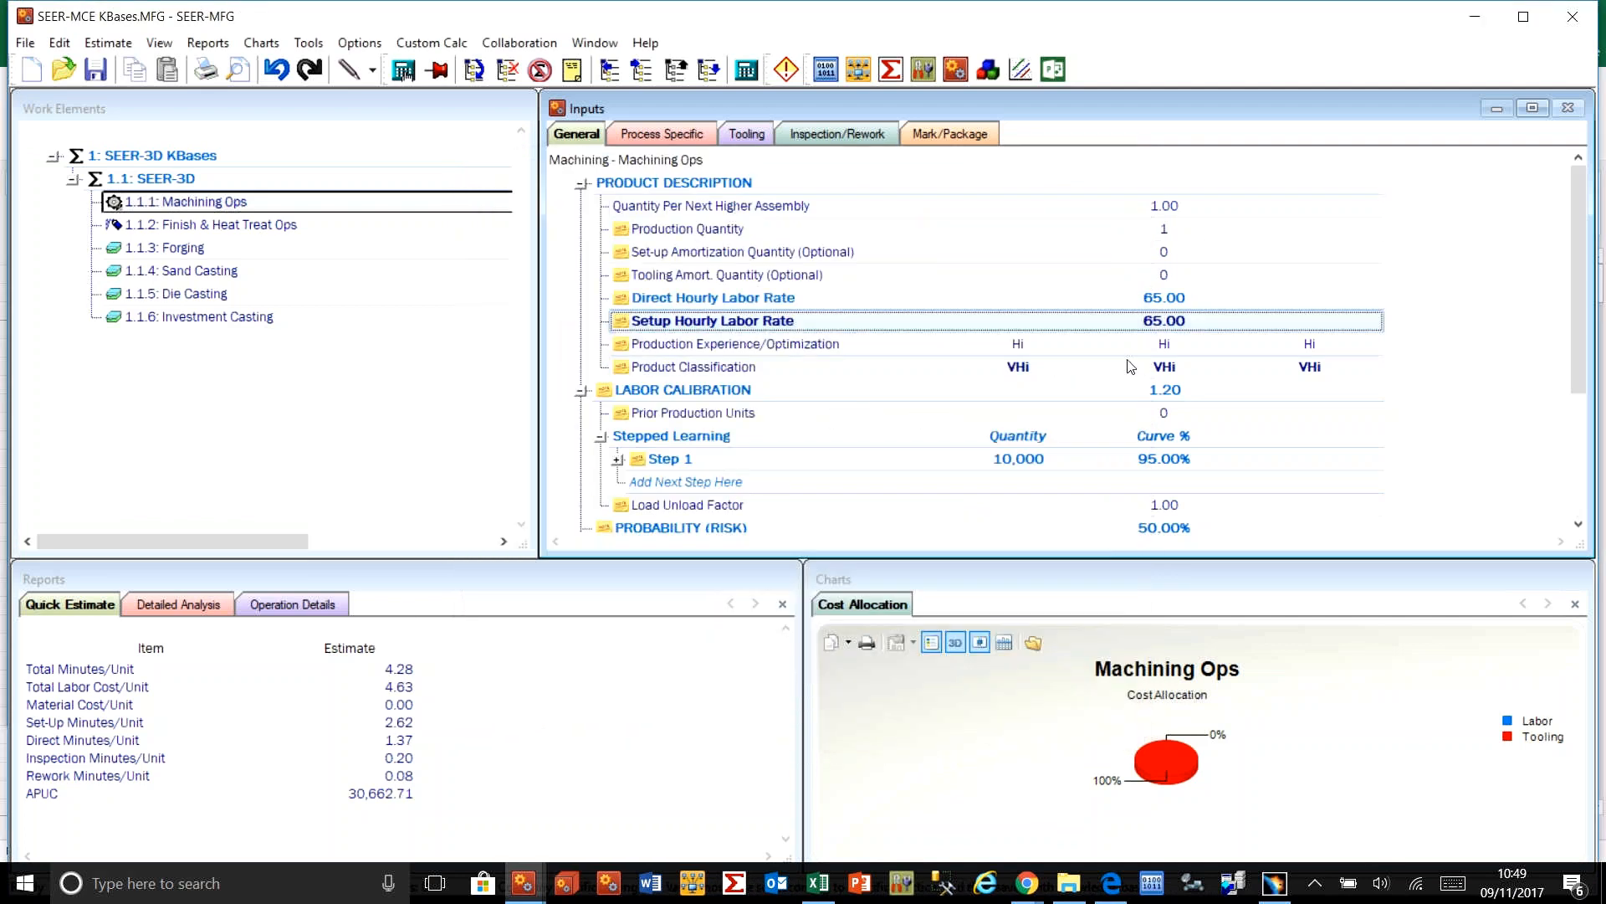
Step: Set Production Experience/Optimization of Machining Ops to Nom least, Hi likely and VHi most
{"action": "left_click", "coordinate": [1131, 368]}
{"action": "double_click", "coordinate": [1135, 345]}
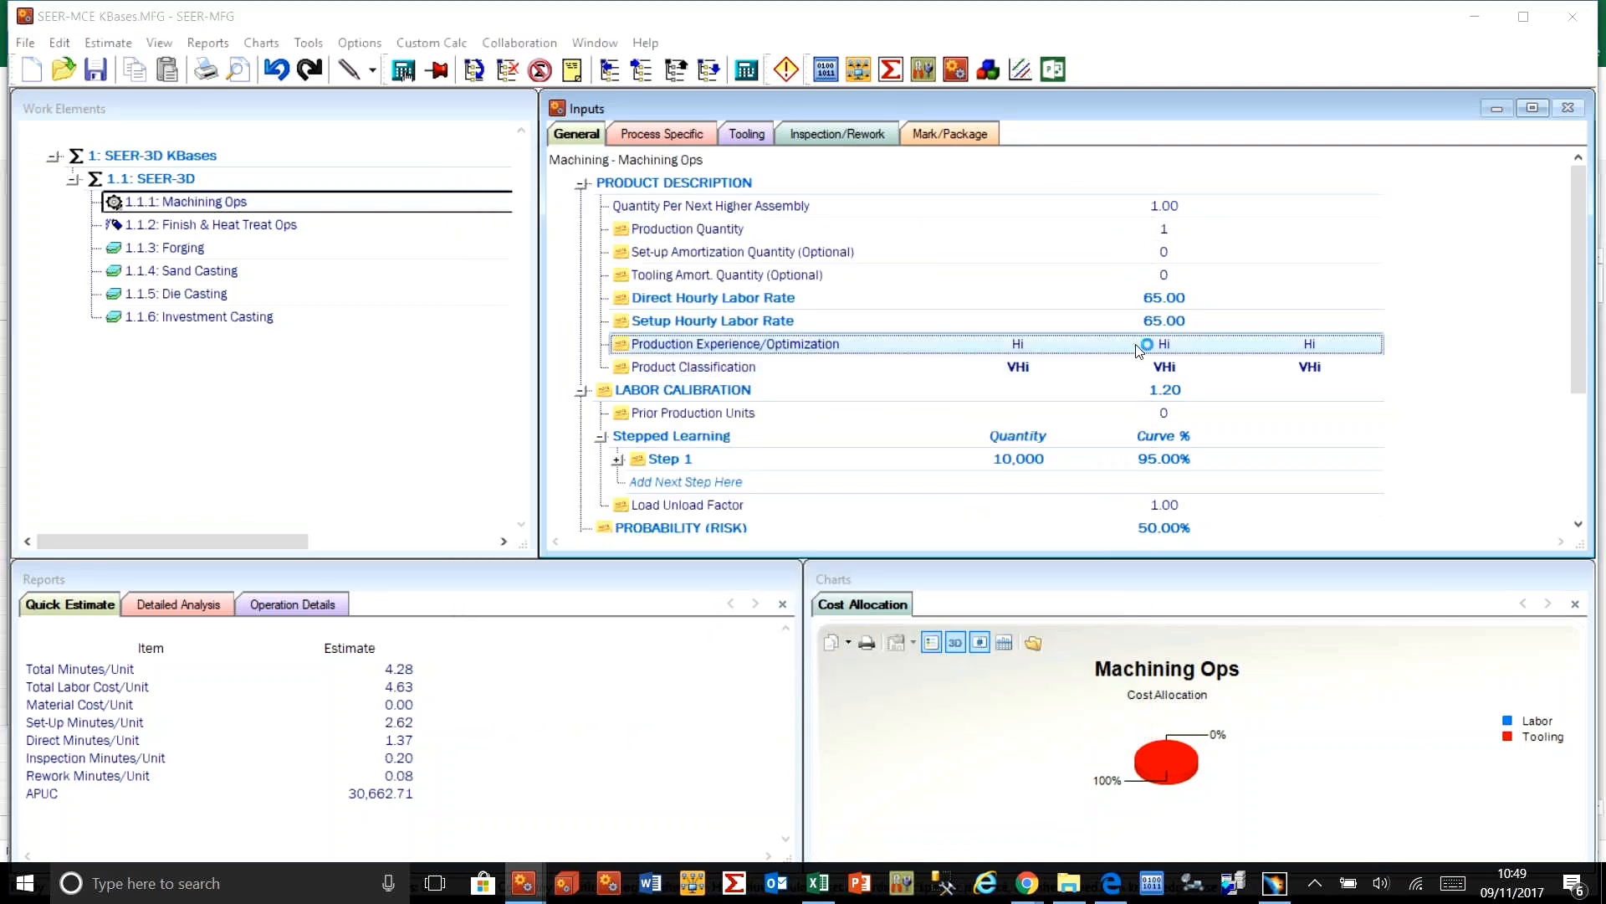
{"action": "left_click", "coordinate": [737, 345]}
{"action": "left_click_drag", "start_coordinate": [974, 312], "coordinate": [977, 292]}
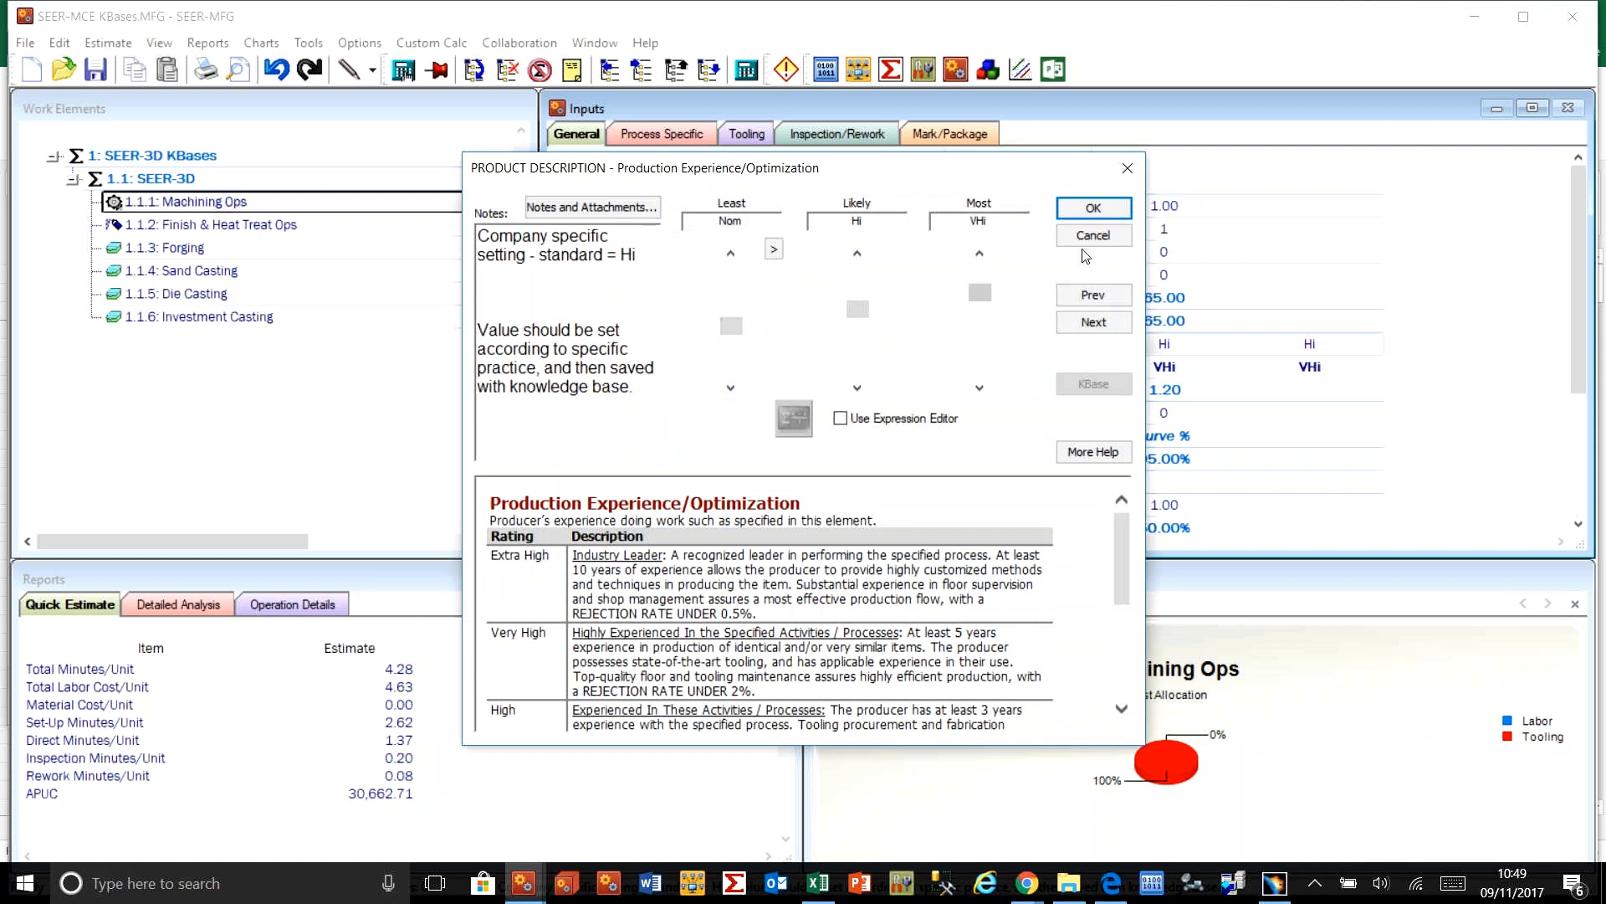
{"action": "left_click", "coordinate": [1093, 210]}
Step: Examine the labor calibration inputs of Machining Ops and its process-specific material, operations and manufacturing description parameters
{"action": "left_click", "coordinate": [1095, 387]}
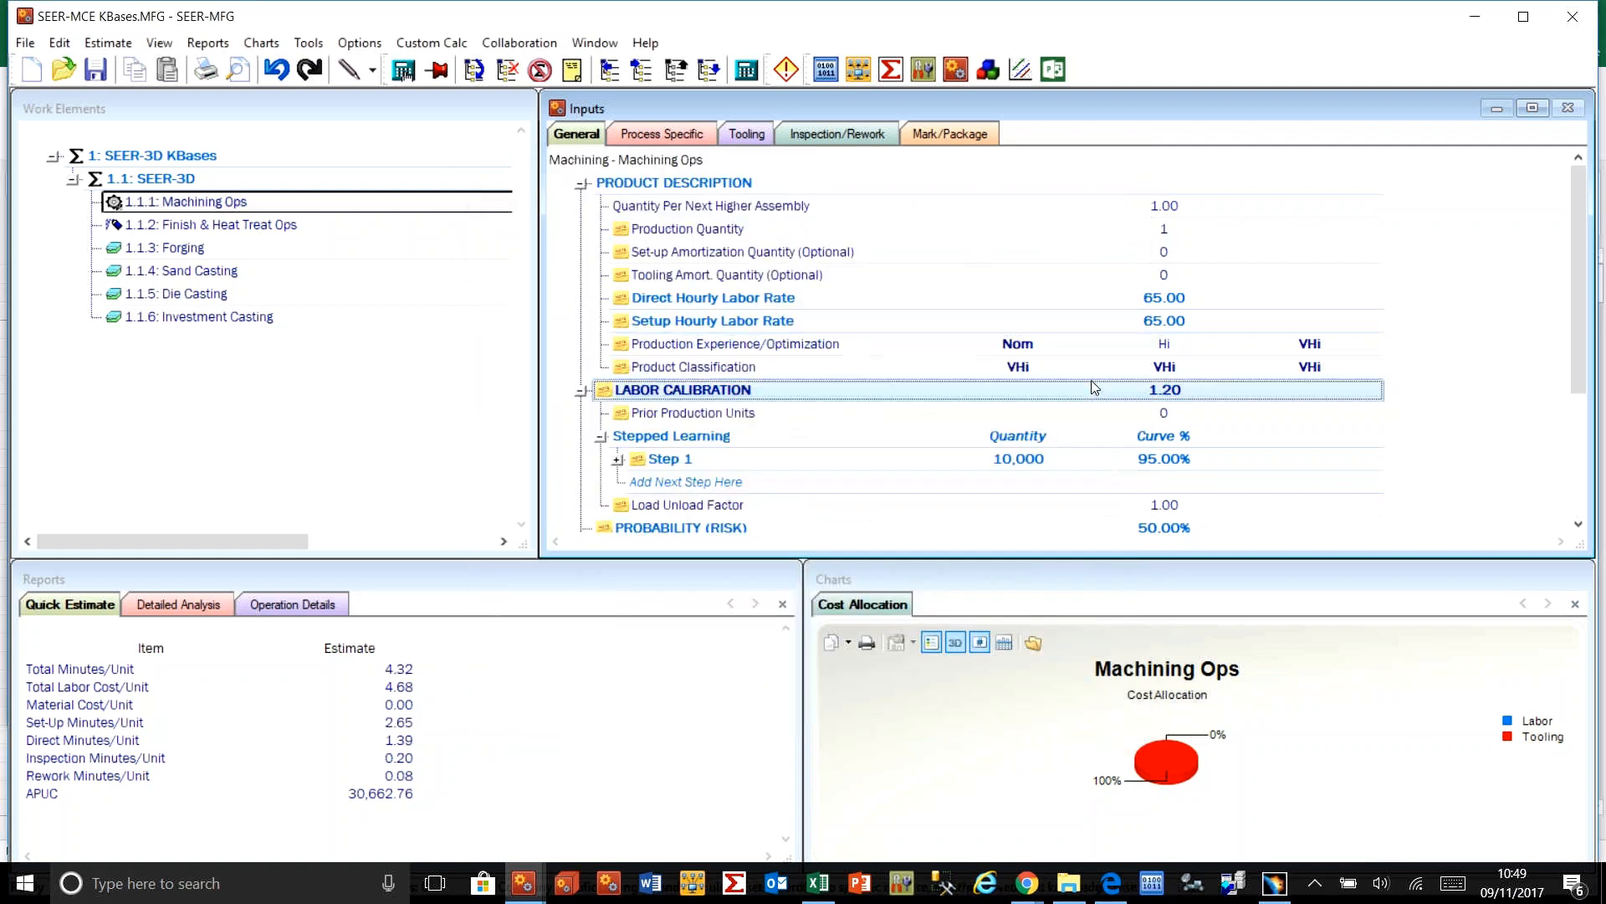
{"action": "left_click", "coordinate": [1101, 465]}
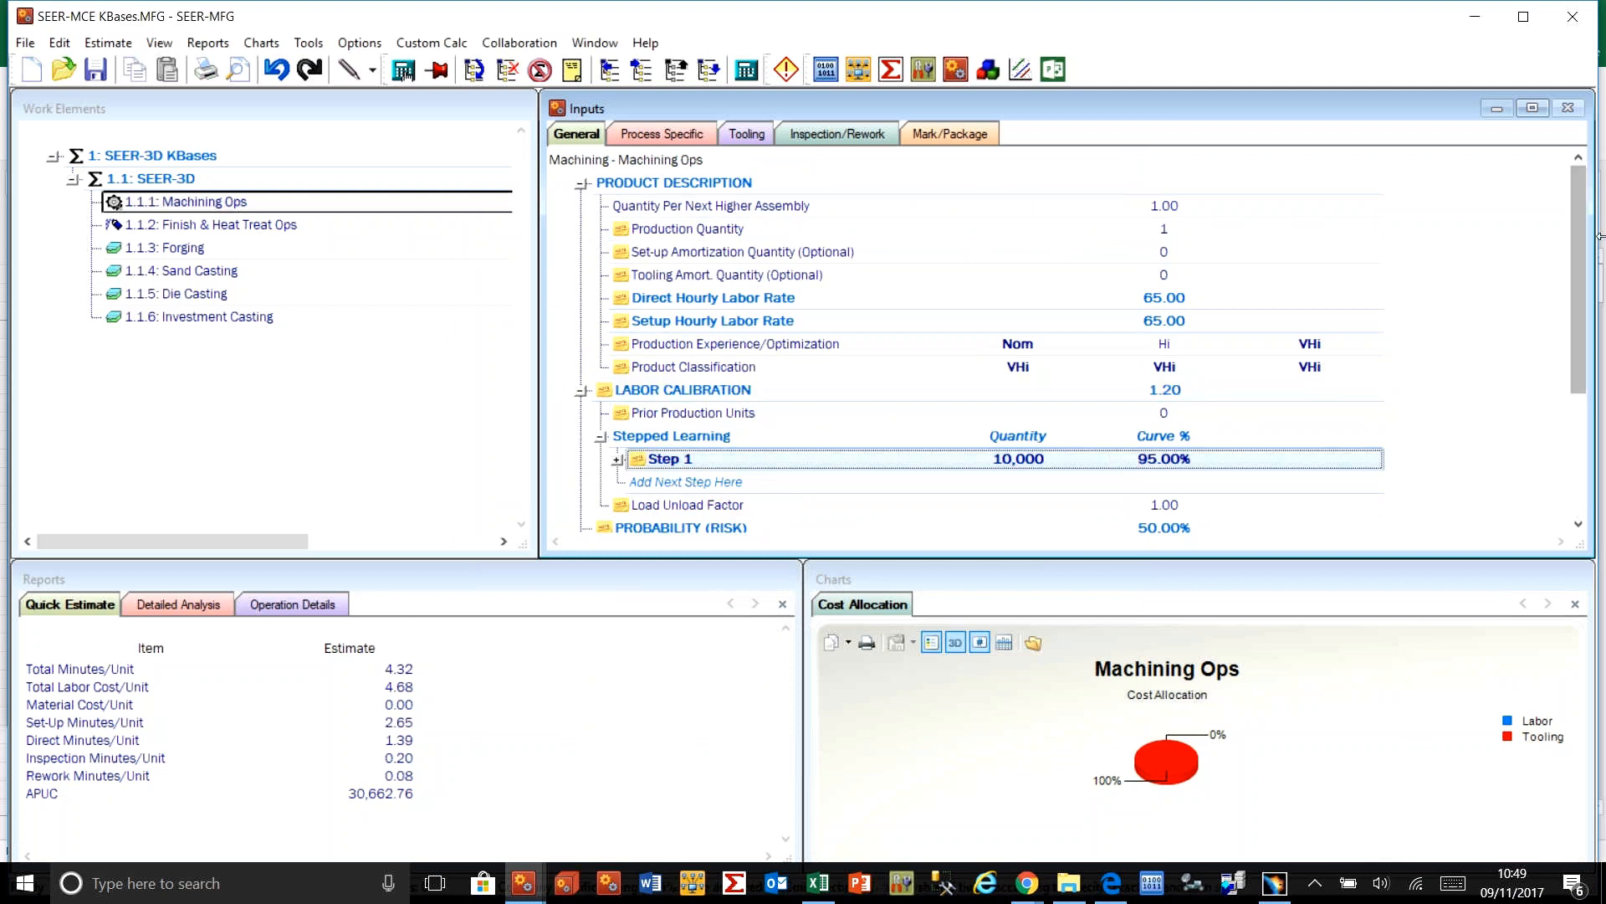
{"action": "mouse_move", "coordinate": [1587, 240]}
{"action": "left_mouse_down"}
{"action": "mouse_move", "coordinate": [1601, 378]}
{"action": "mouse_move", "coordinate": [1590, 228]}
{"action": "left_mouse_up"}
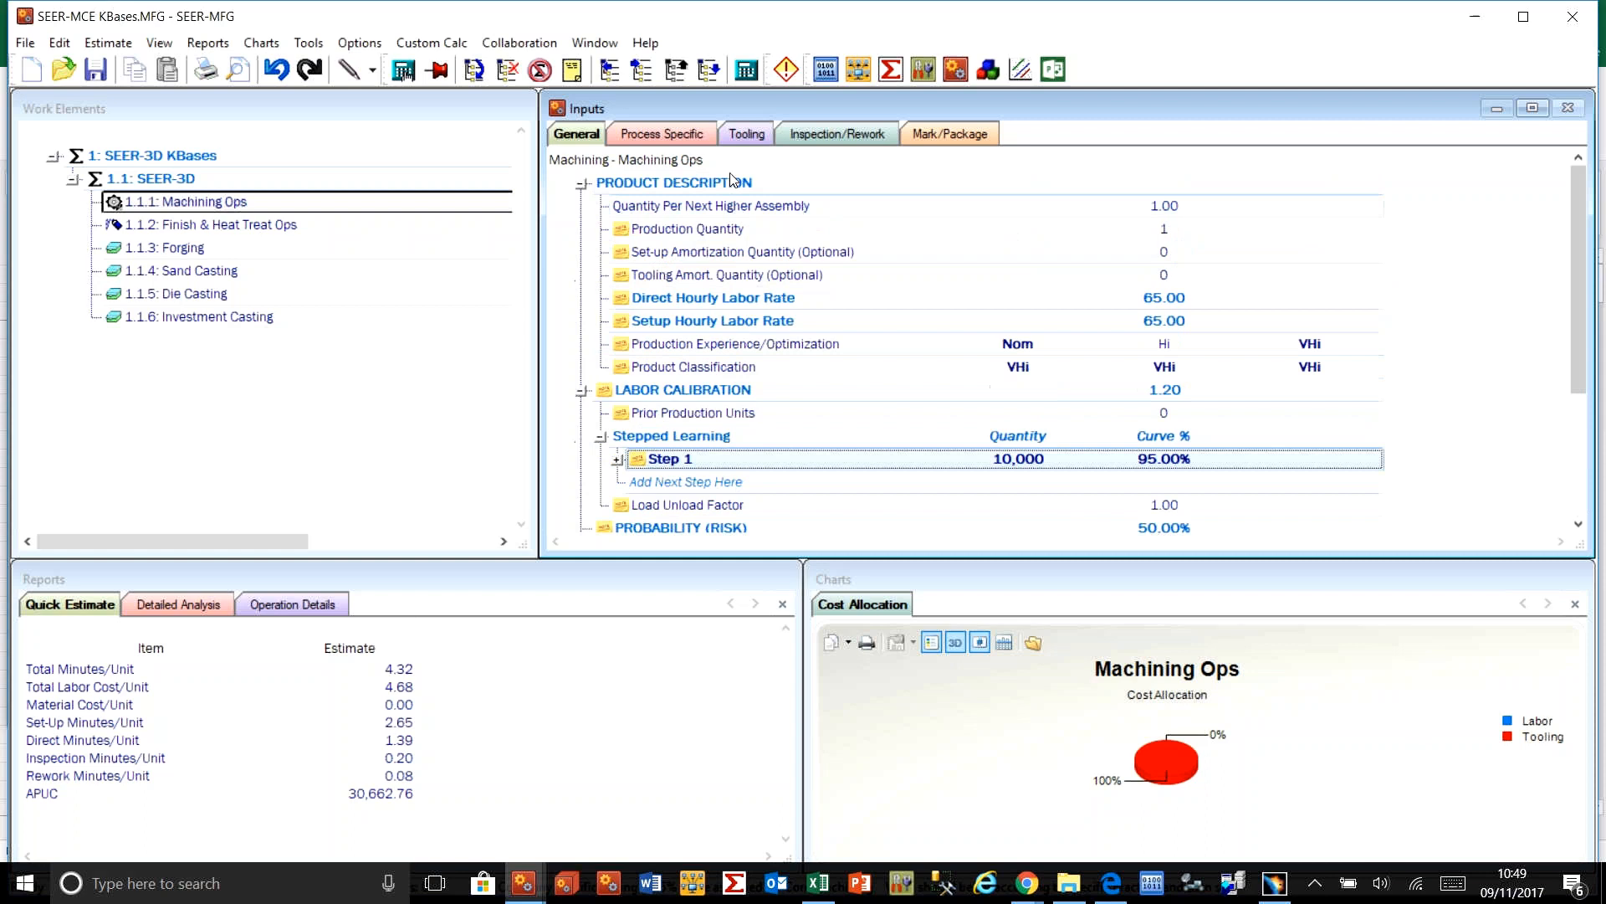
{"action": "left_click", "coordinate": [691, 144]}
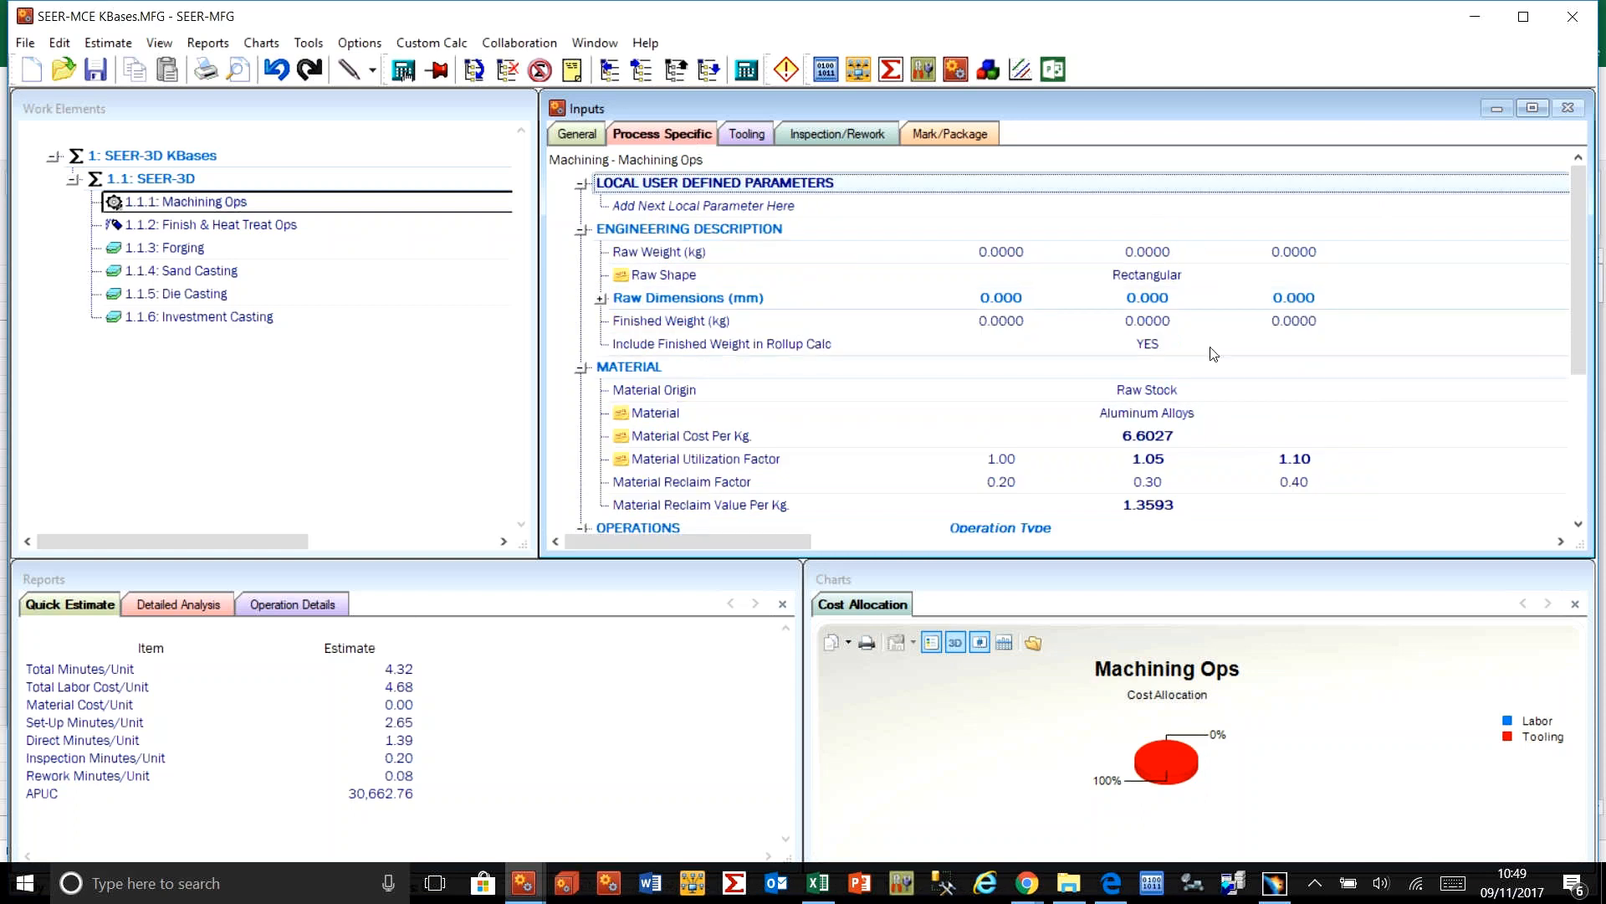
{"action": "left_click_drag", "start_coordinate": [1580, 242], "coordinate": [1601, 313]}
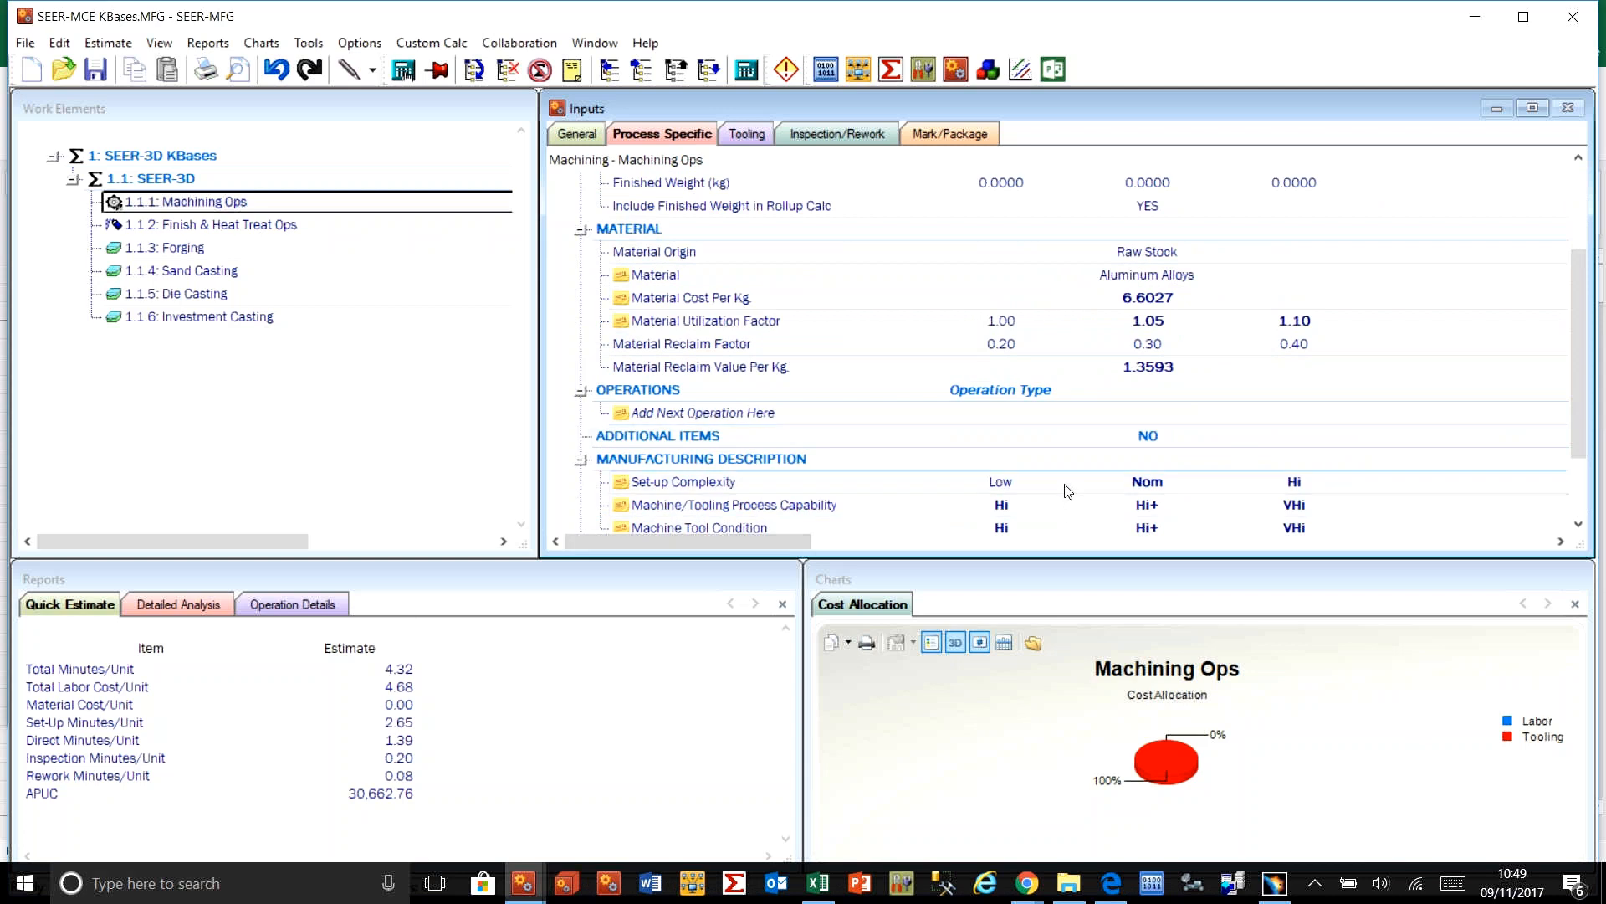
{"action": "mouse_move", "coordinate": [626, 490]}
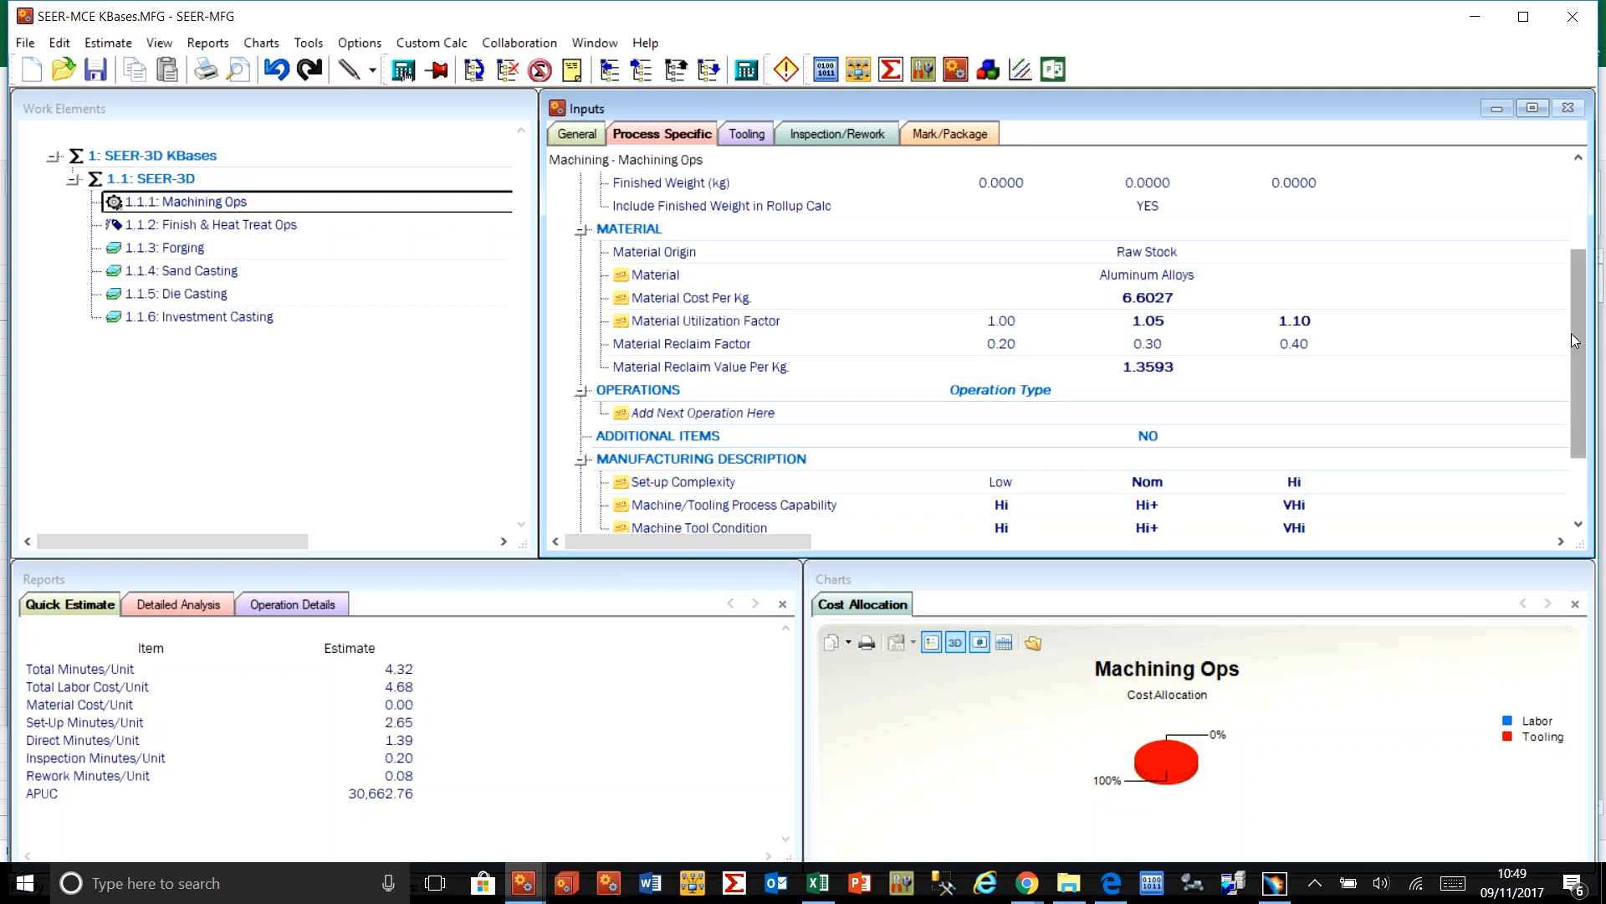
{"action": "left_click_drag", "start_coordinate": [1580, 369], "coordinate": [1562, 273]}
Step: Copy the labor rates and Production Experience/Optimization inputs from Machining Ops to Finish & Heat Treat Ops
{"action": "left_click", "coordinate": [576, 134]}
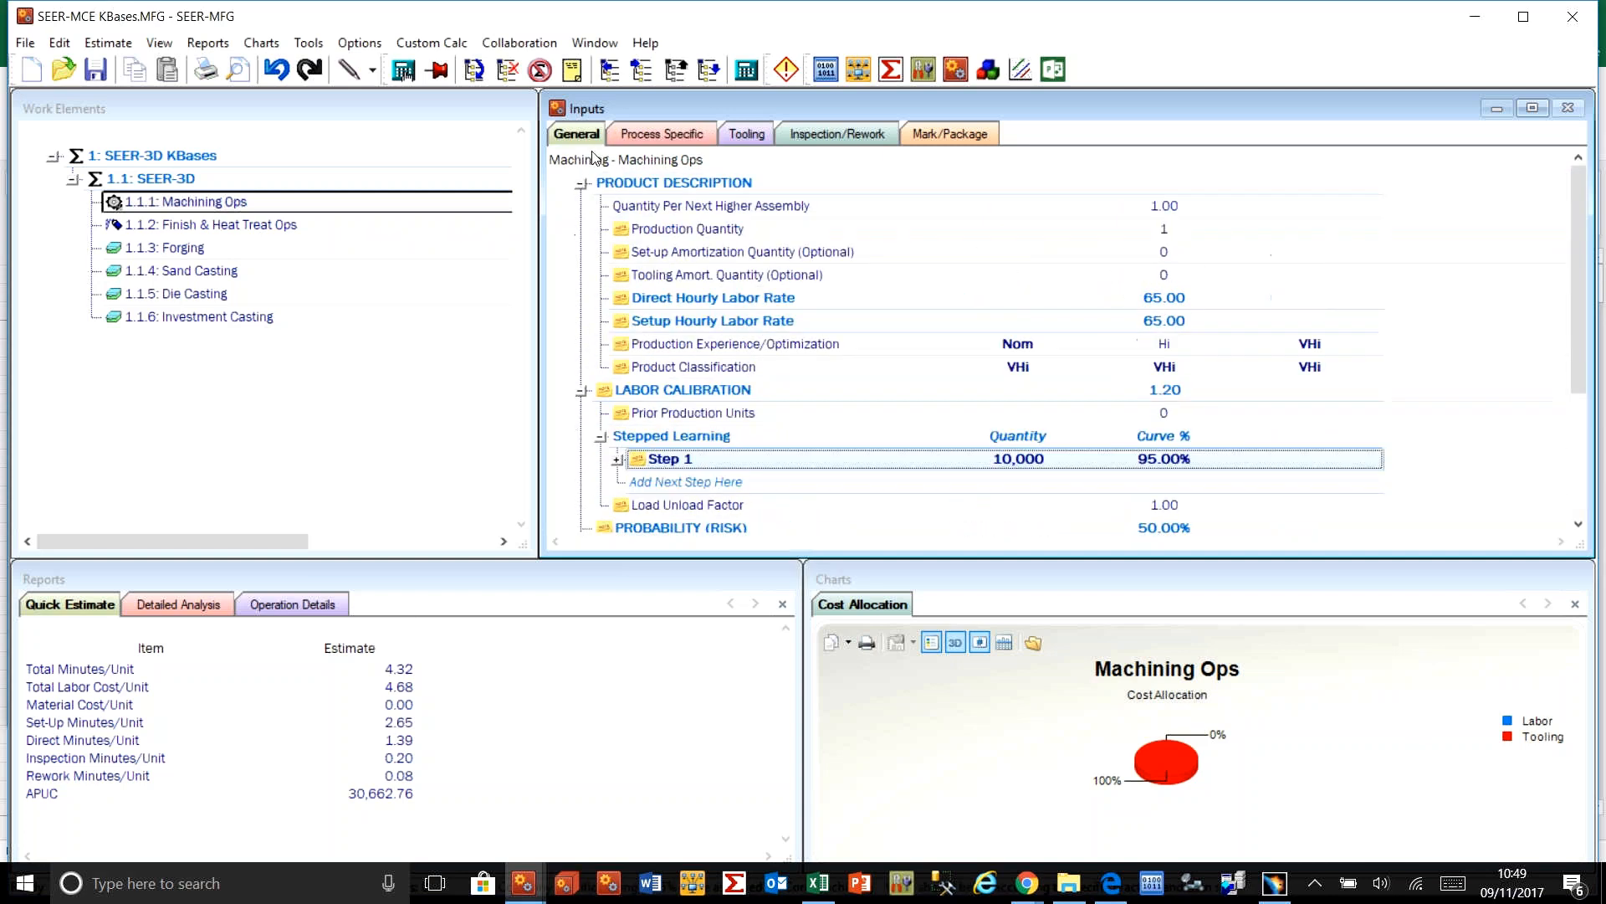
{"action": "left_click", "coordinate": [961, 303]}
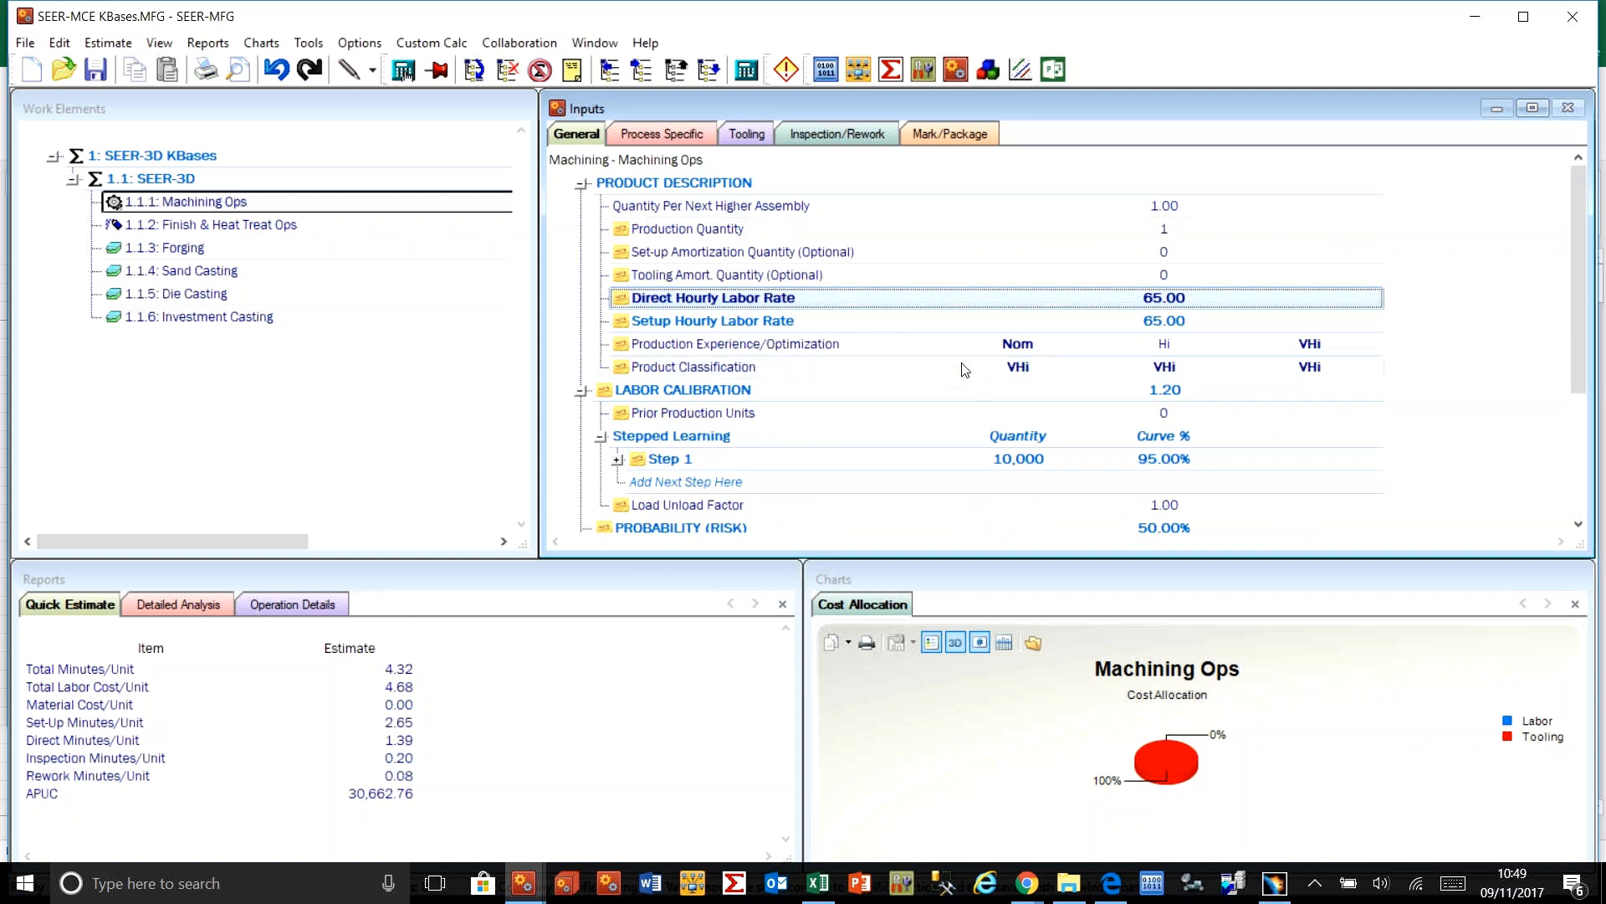
{"action": "right_click", "coordinate": [950, 335]}
{"action": "left_click", "coordinate": [950, 335]}
{"action": "right_click", "coordinate": [268, 224]}
{"action": "left_click", "coordinate": [311, 251]}
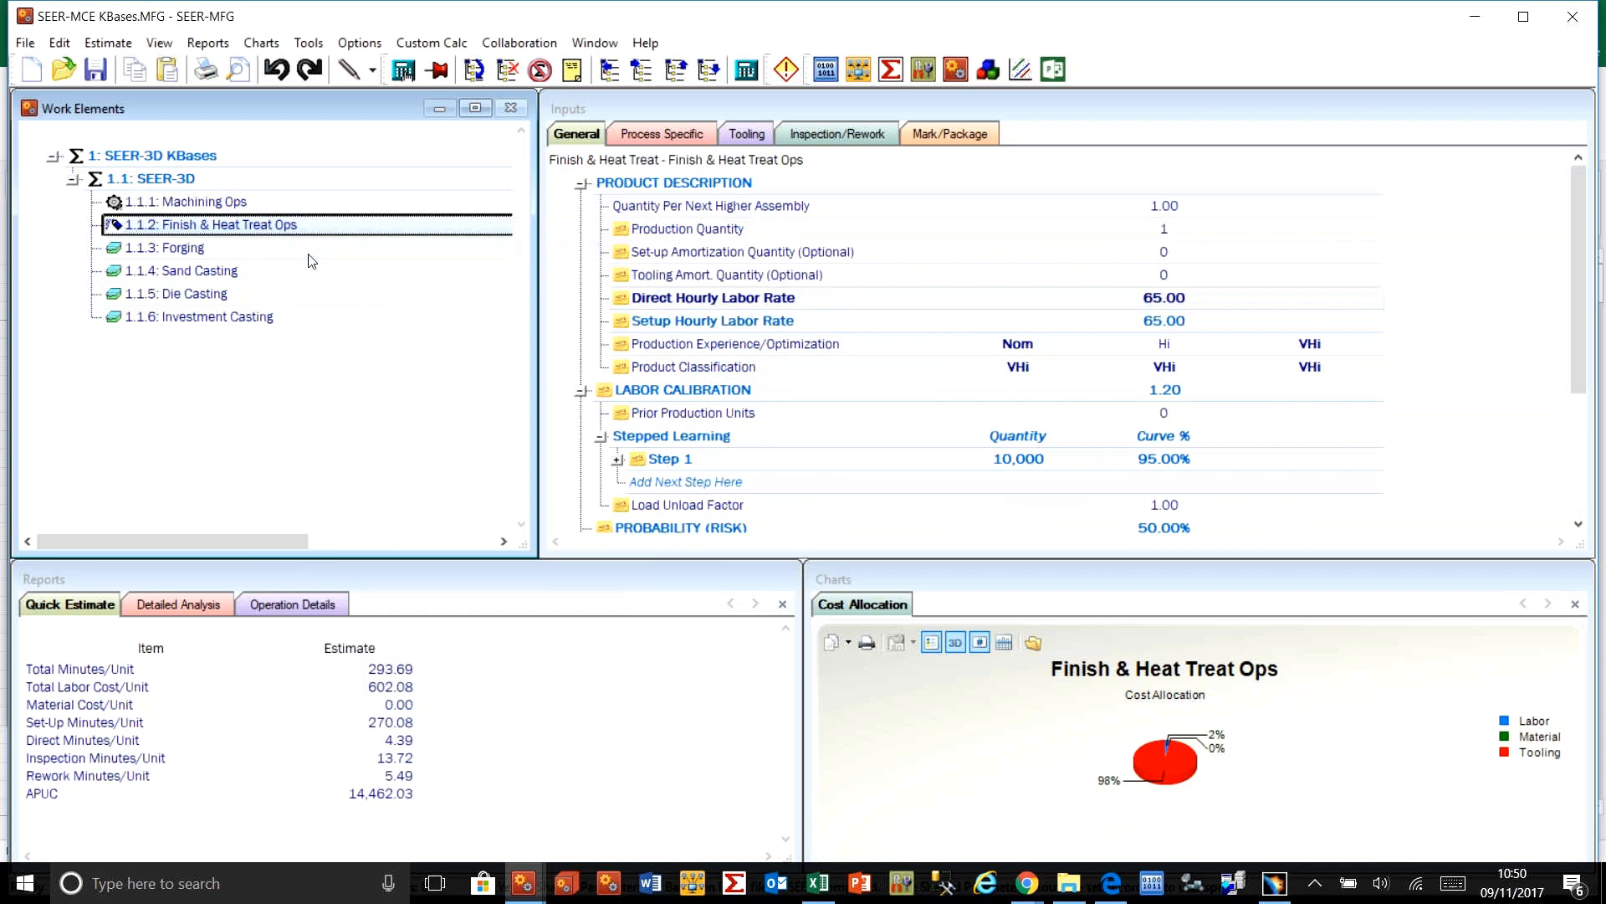
Step: Paste the copied labor rate and production experience inputs into Forging, Sand Casting, Die Casting and Investment Casting
{"action": "right_click", "coordinate": [312, 252]}
{"action": "left_click", "coordinate": [324, 272]}
{"action": "left_click", "coordinate": [324, 272]}
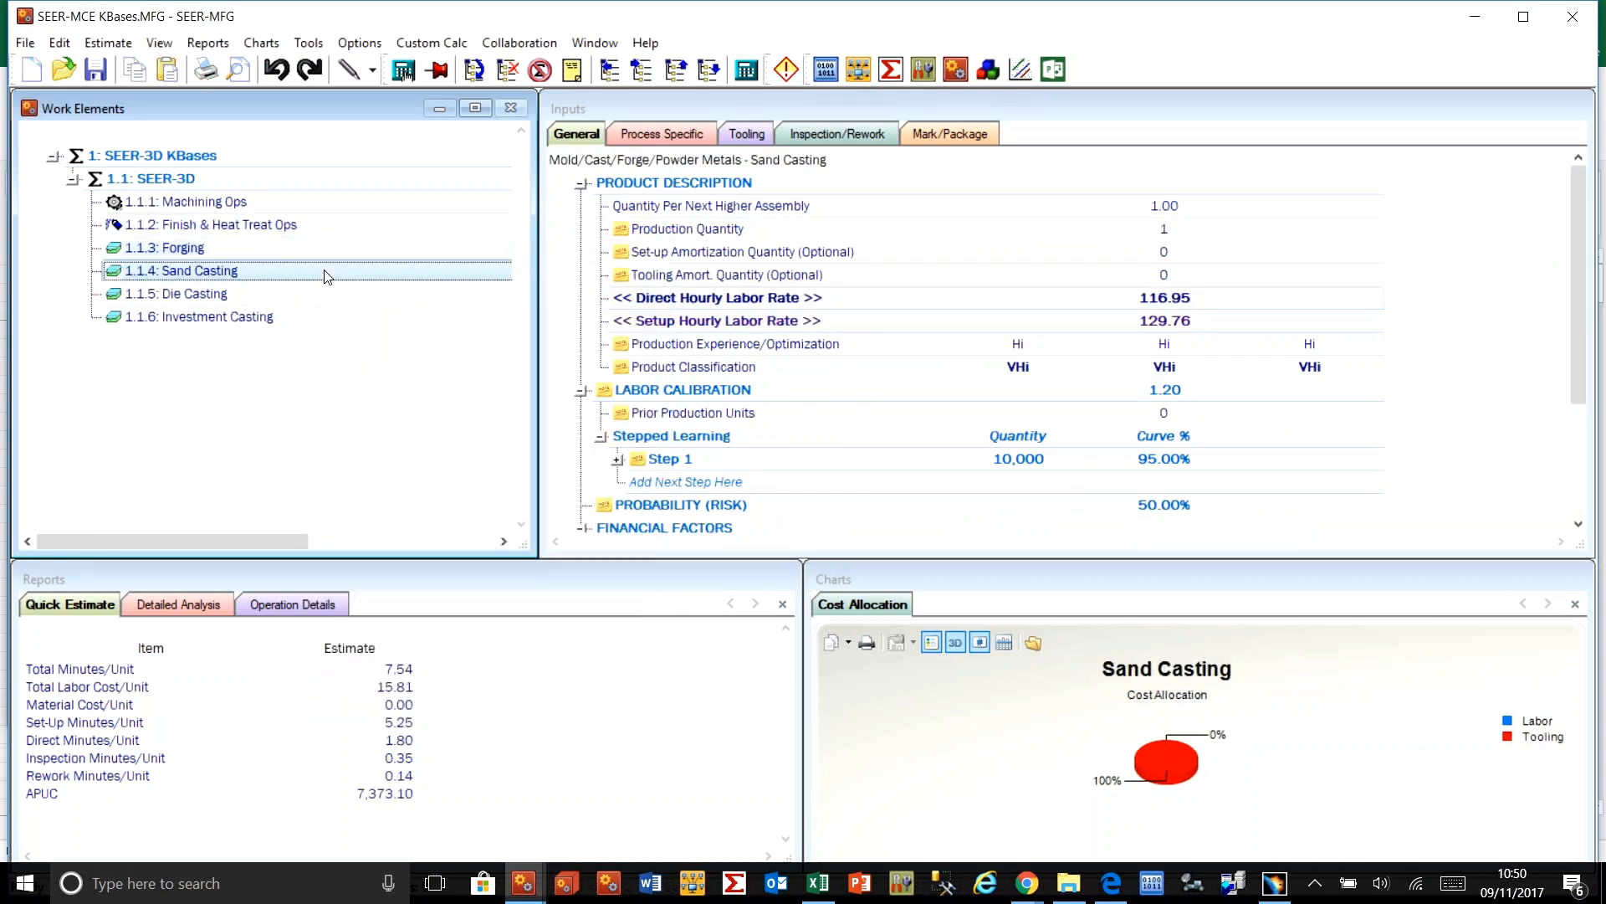
{"action": "right_click", "coordinate": [326, 274]}
{"action": "left_click", "coordinate": [358, 288]}
{"action": "left_click", "coordinate": [350, 300]}
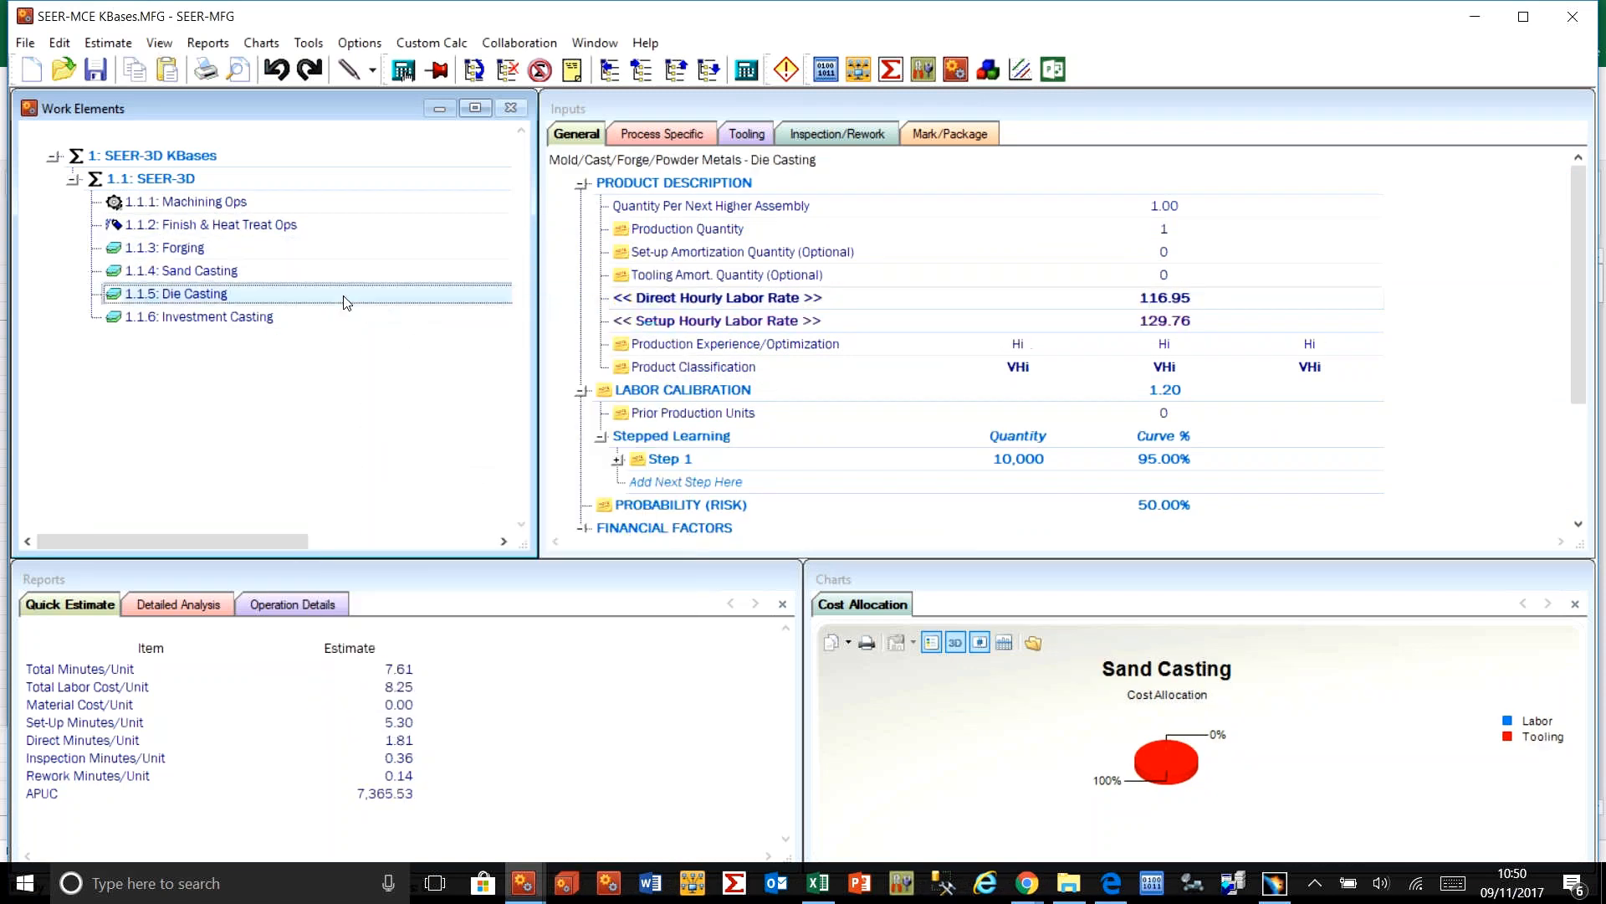
{"action": "right_click", "coordinate": [353, 304]}
{"action": "left_click", "coordinate": [396, 333]}
{"action": "left_click", "coordinate": [355, 316]}
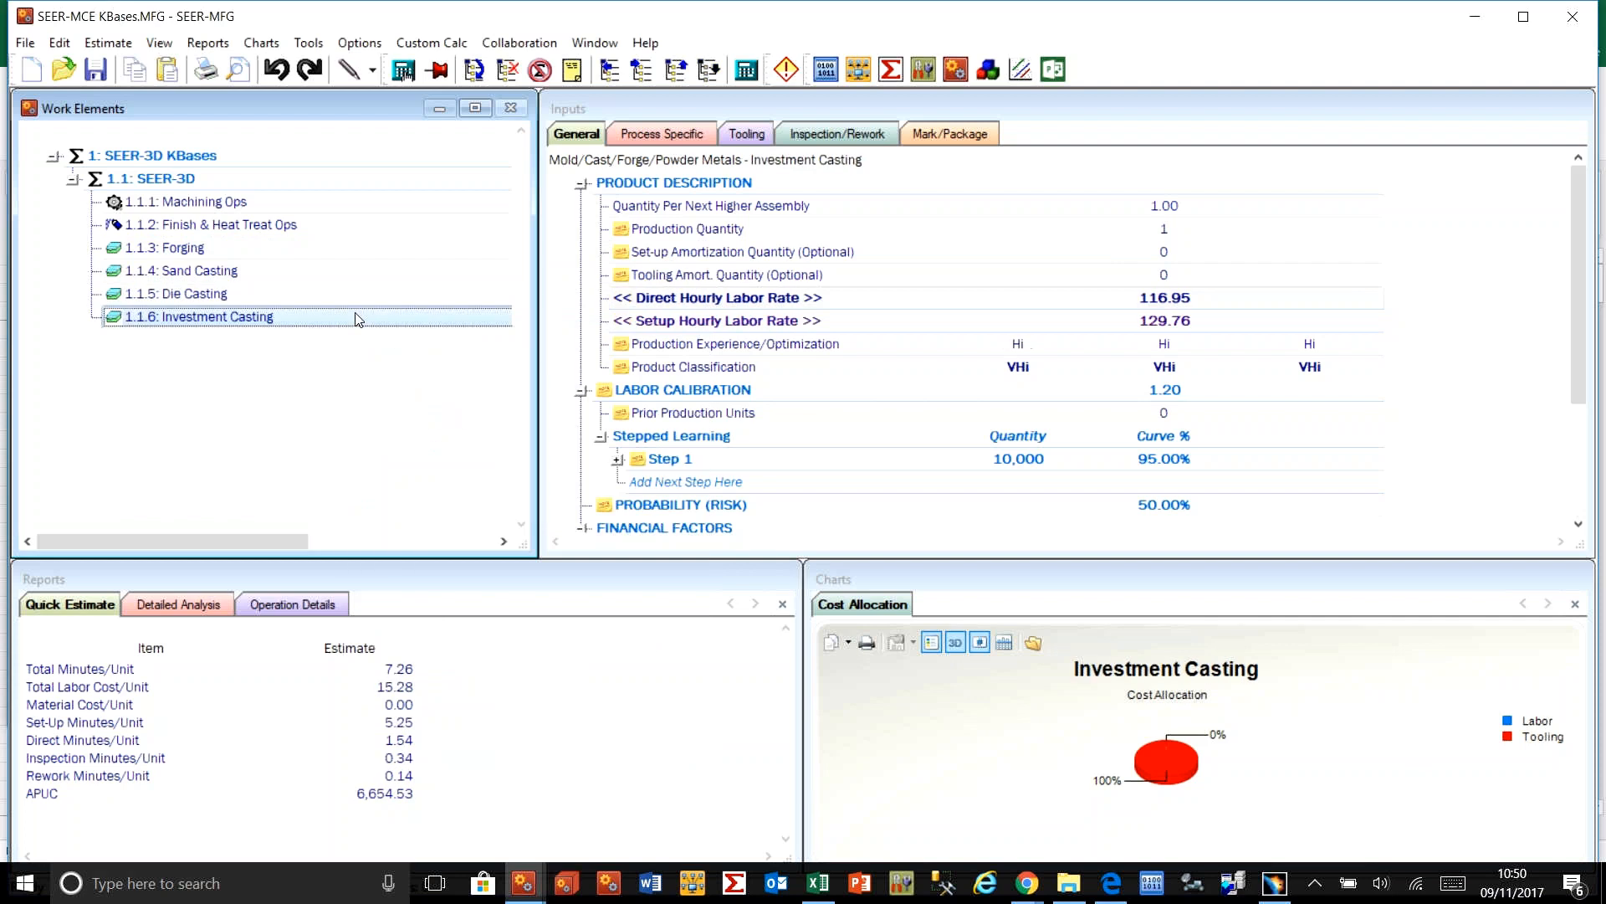
{"action": "right_click", "coordinate": [356, 312]}
{"action": "left_click", "coordinate": [398, 347]}
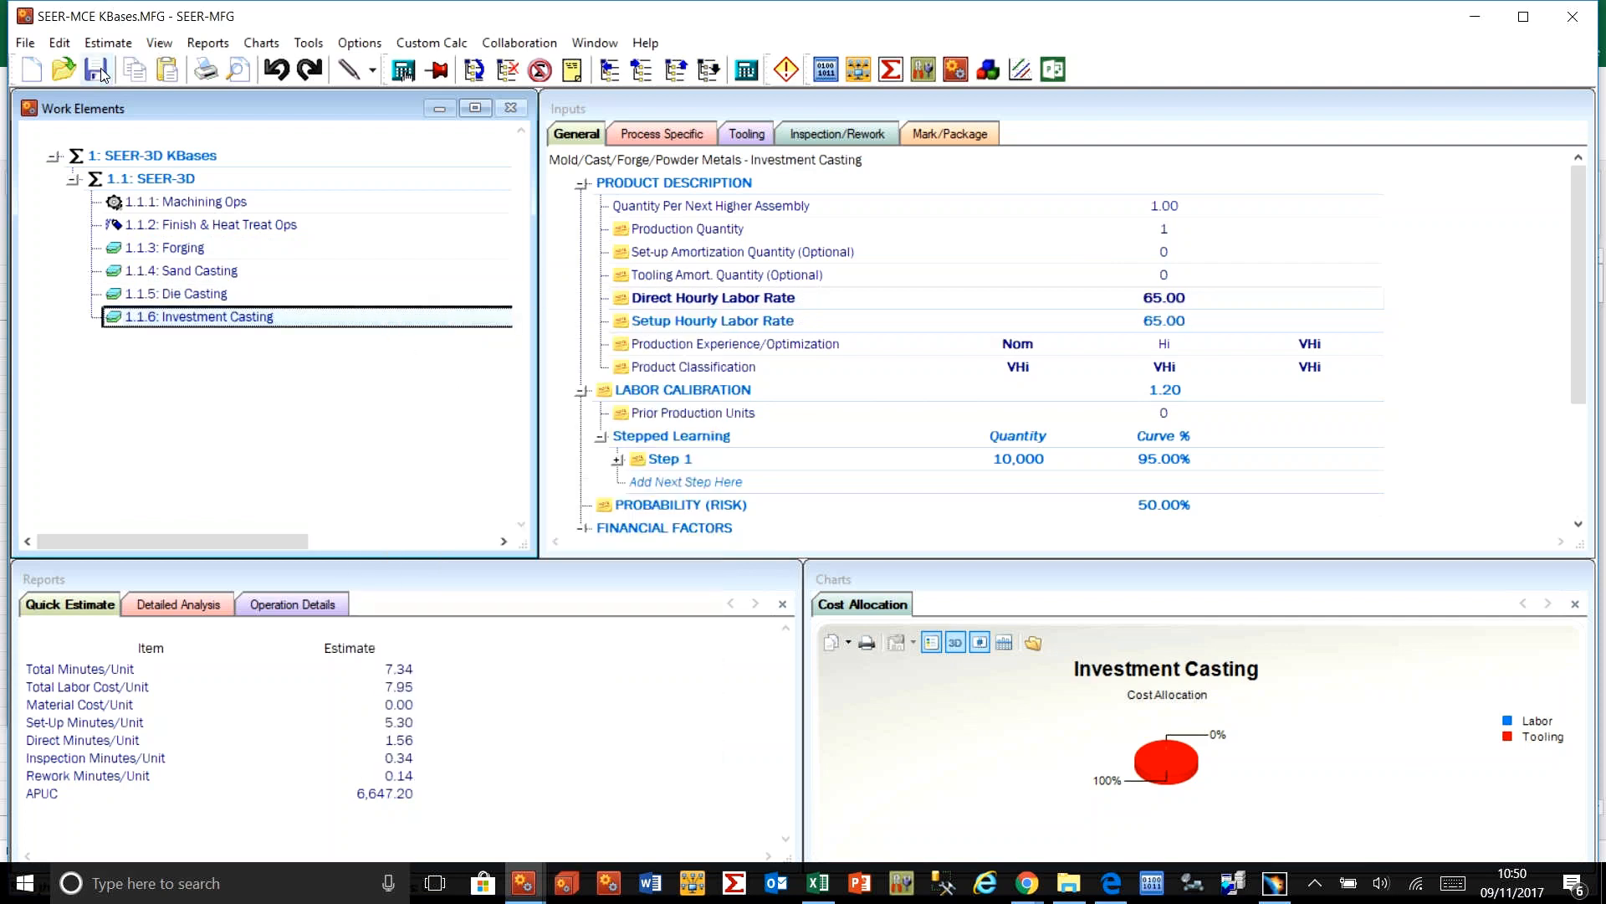
Step: Close the knowledge base file and save the environment settings from the Excel environment editor, updating both the SEER-MFG KBases and the SEER-MCE Rules.TXT file
{"action": "left_click", "coordinate": [1572, 20]}
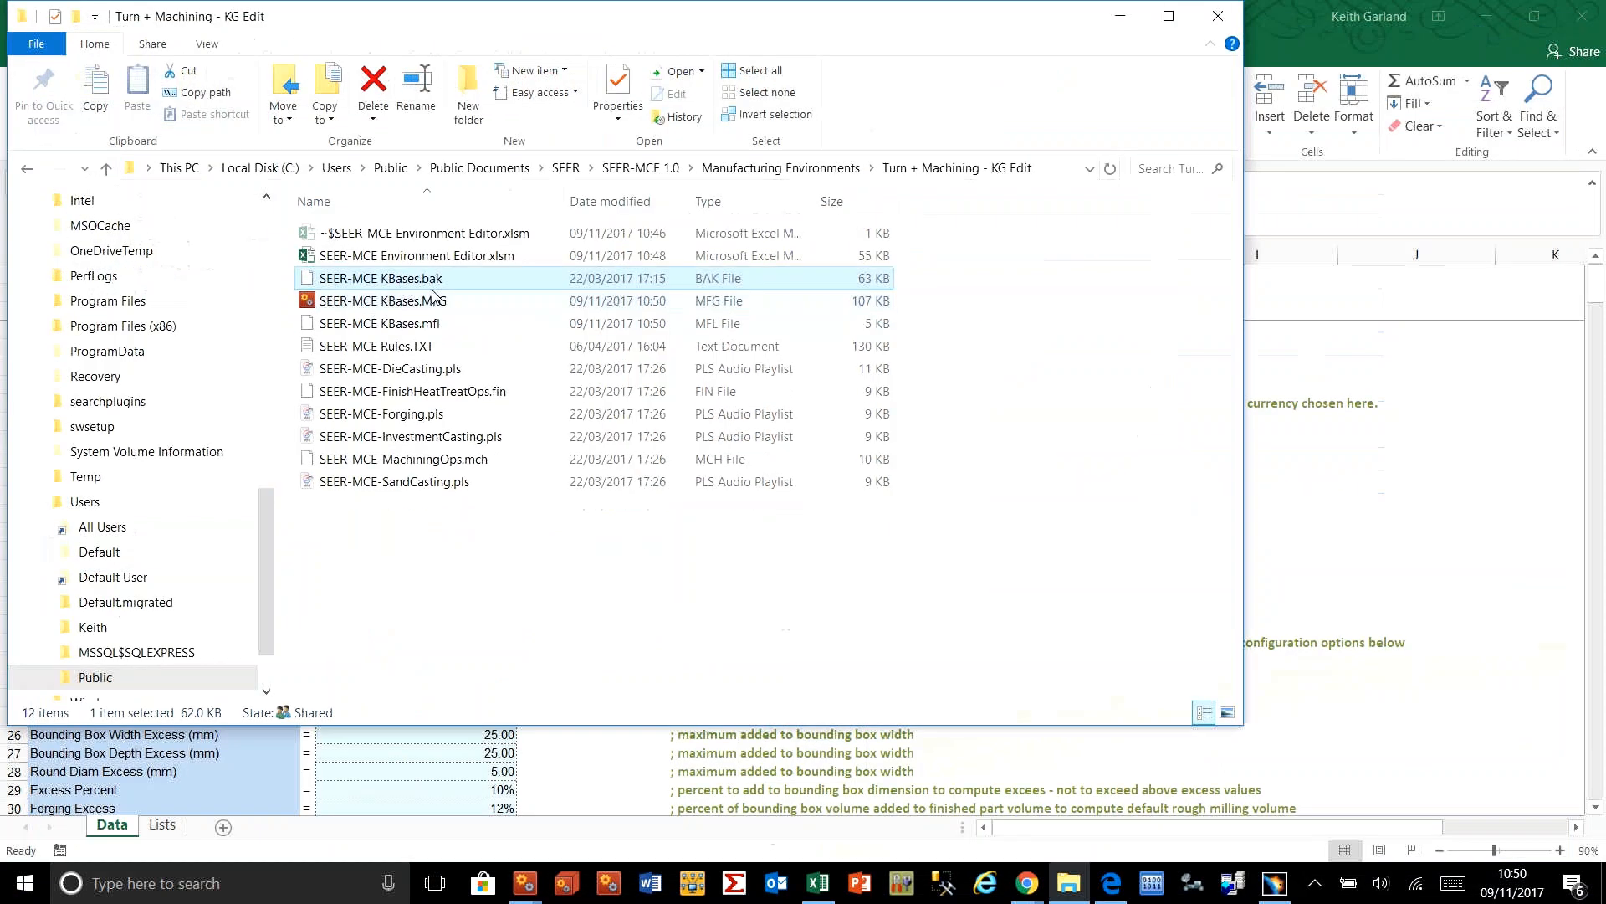
{"action": "left_click", "coordinate": [1454, 338]}
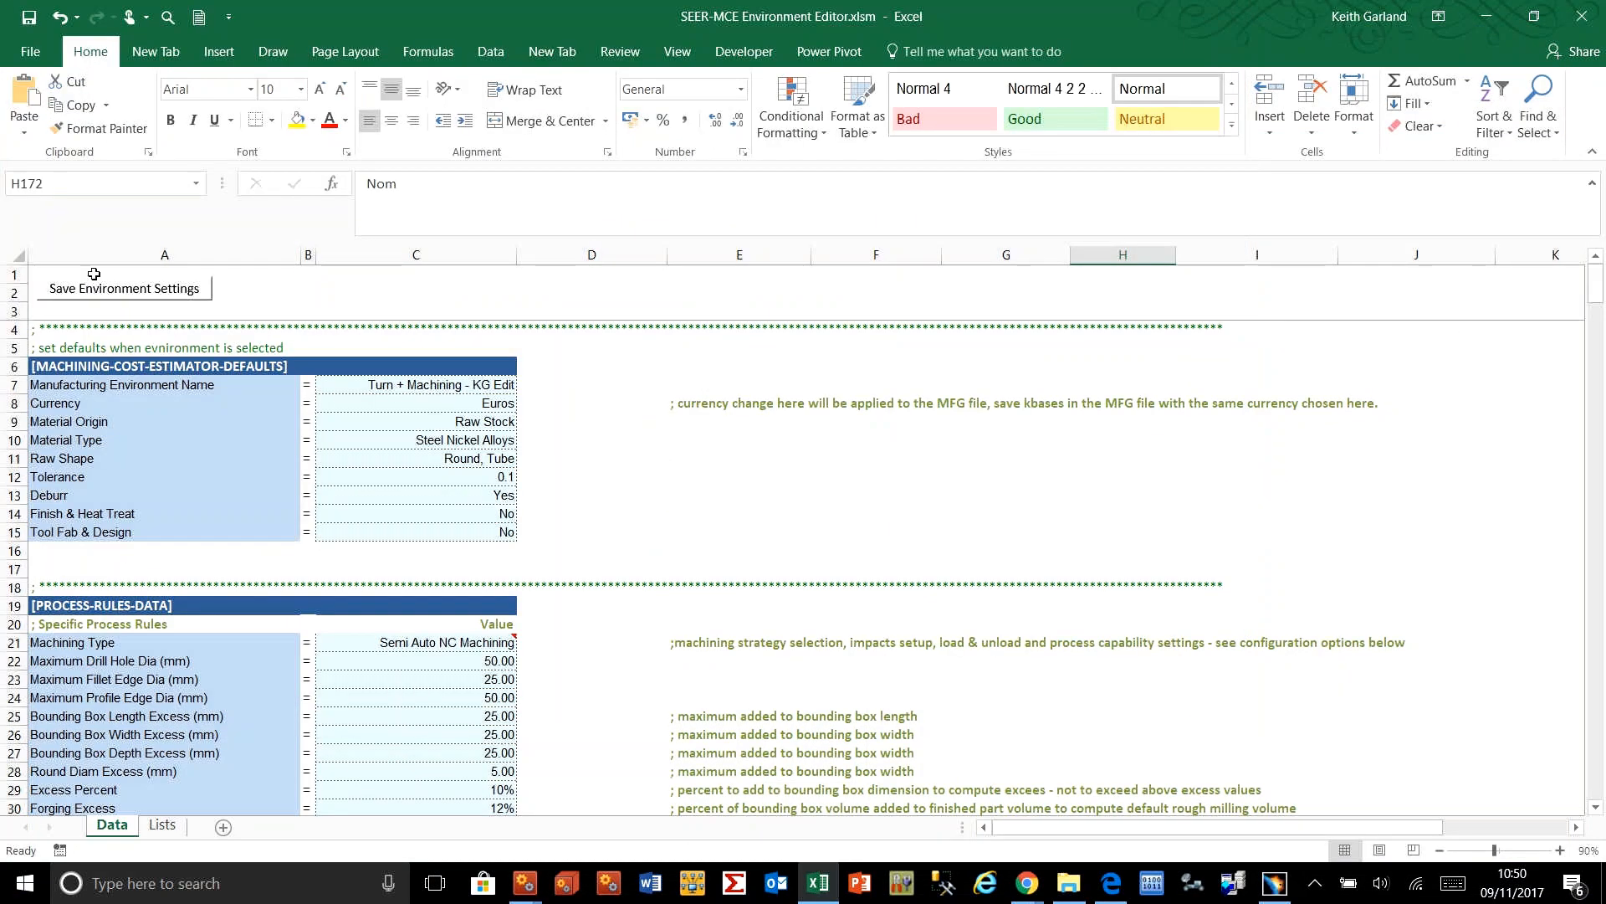
{"action": "left_click", "coordinate": [118, 297]}
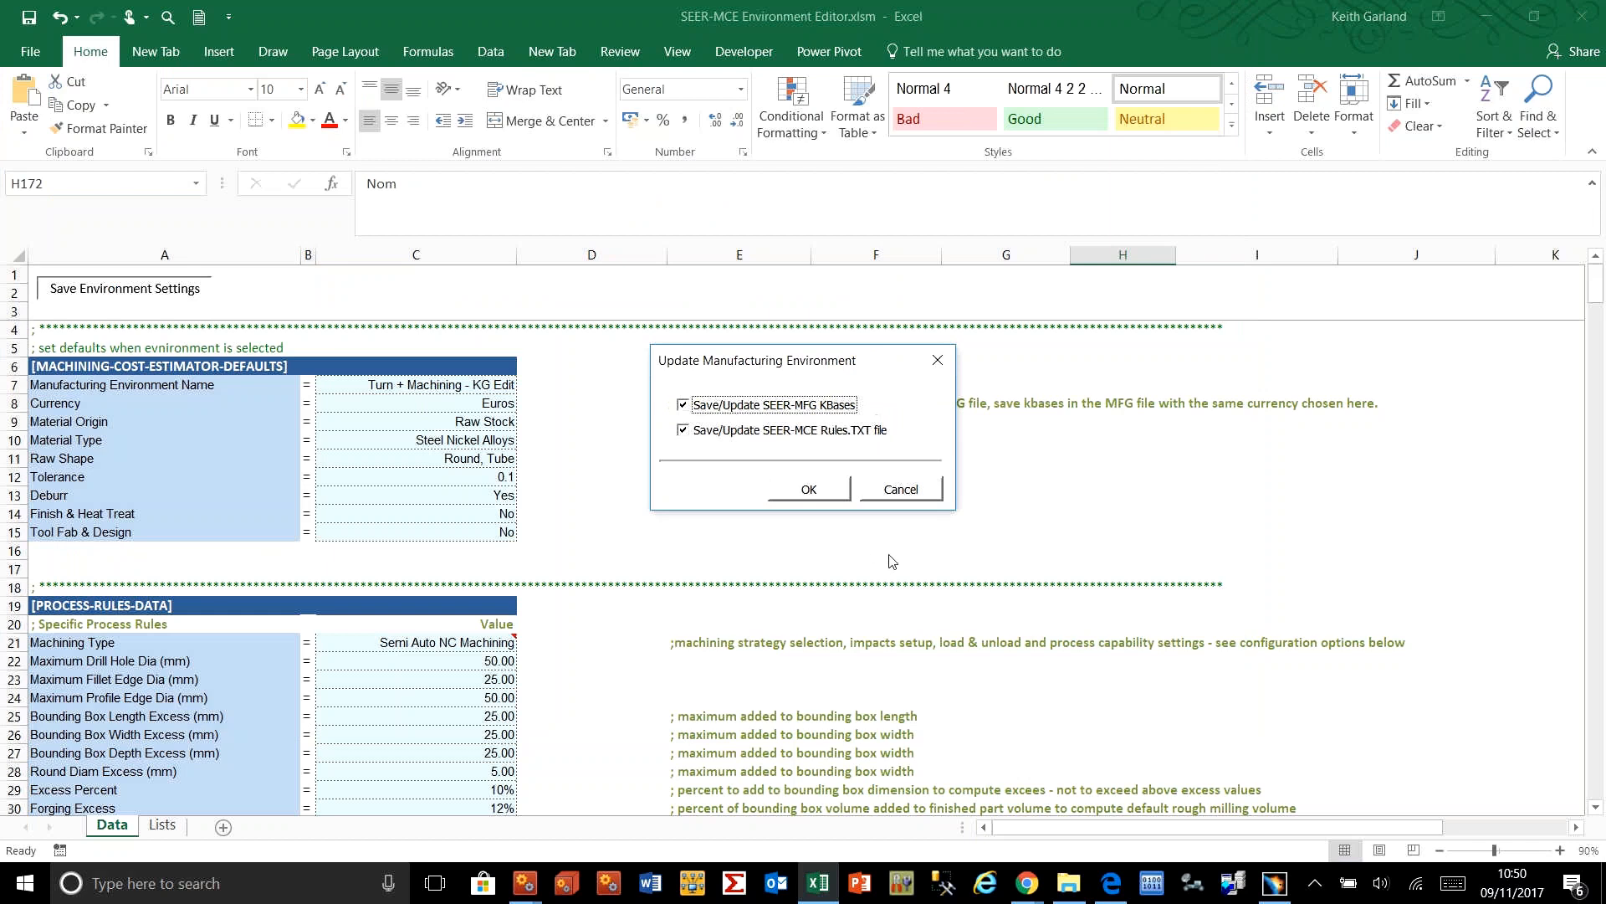
{"action": "left_click", "coordinate": [810, 491]}
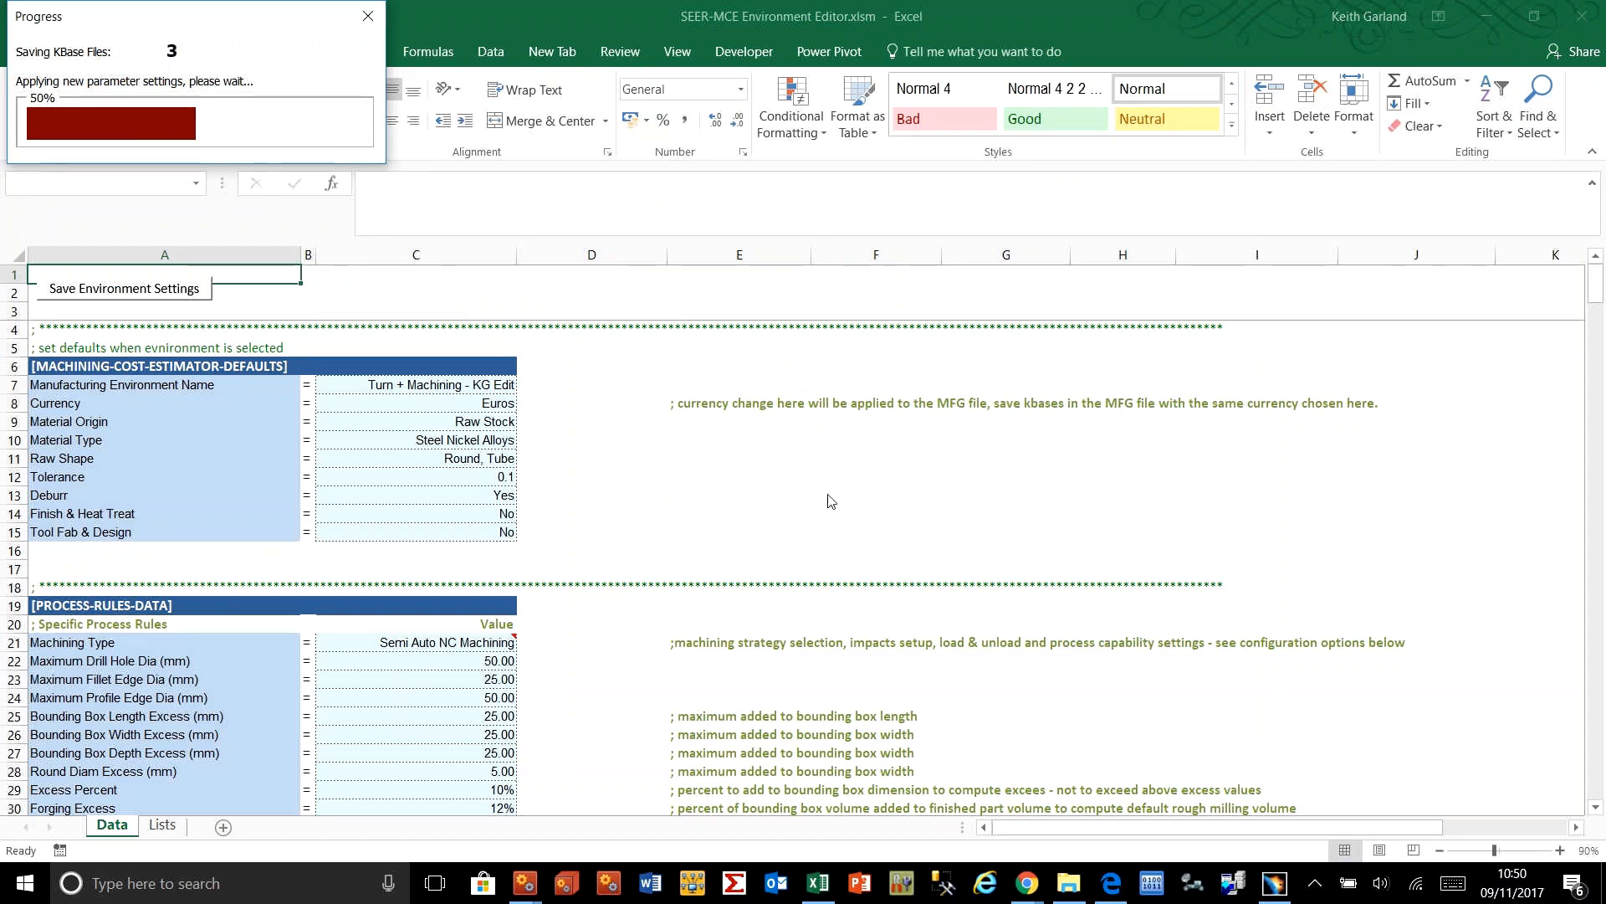
{"action": "left_click", "coordinate": [526, 883]}
{"action": "left_click", "coordinate": [1533, 809]}
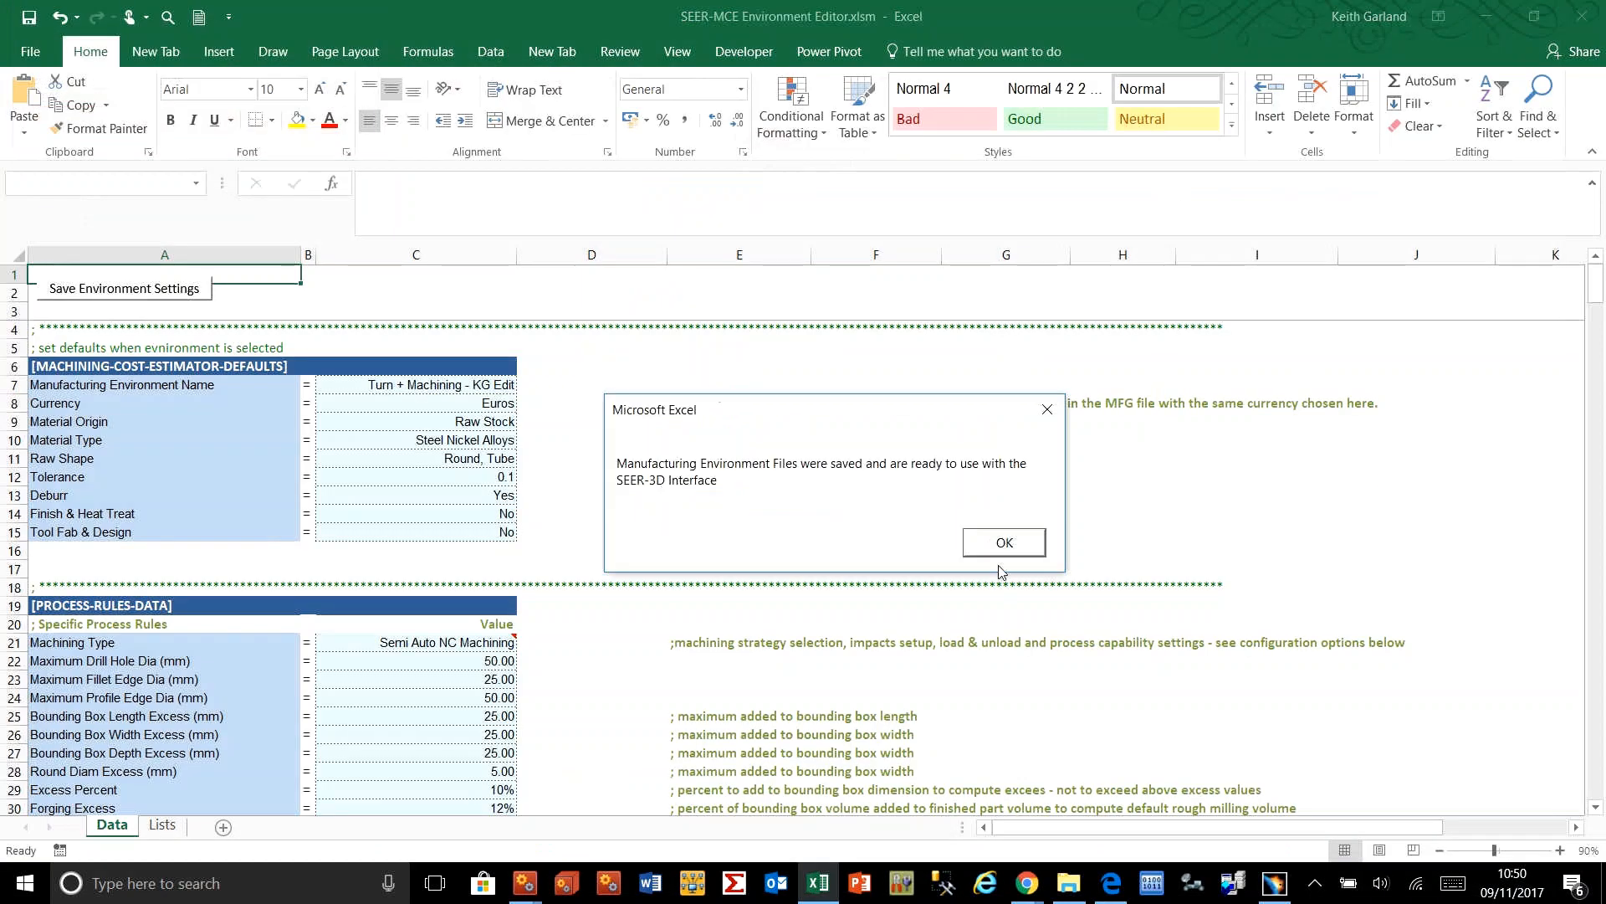
{"action": "left_click", "coordinate": [1002, 544]}
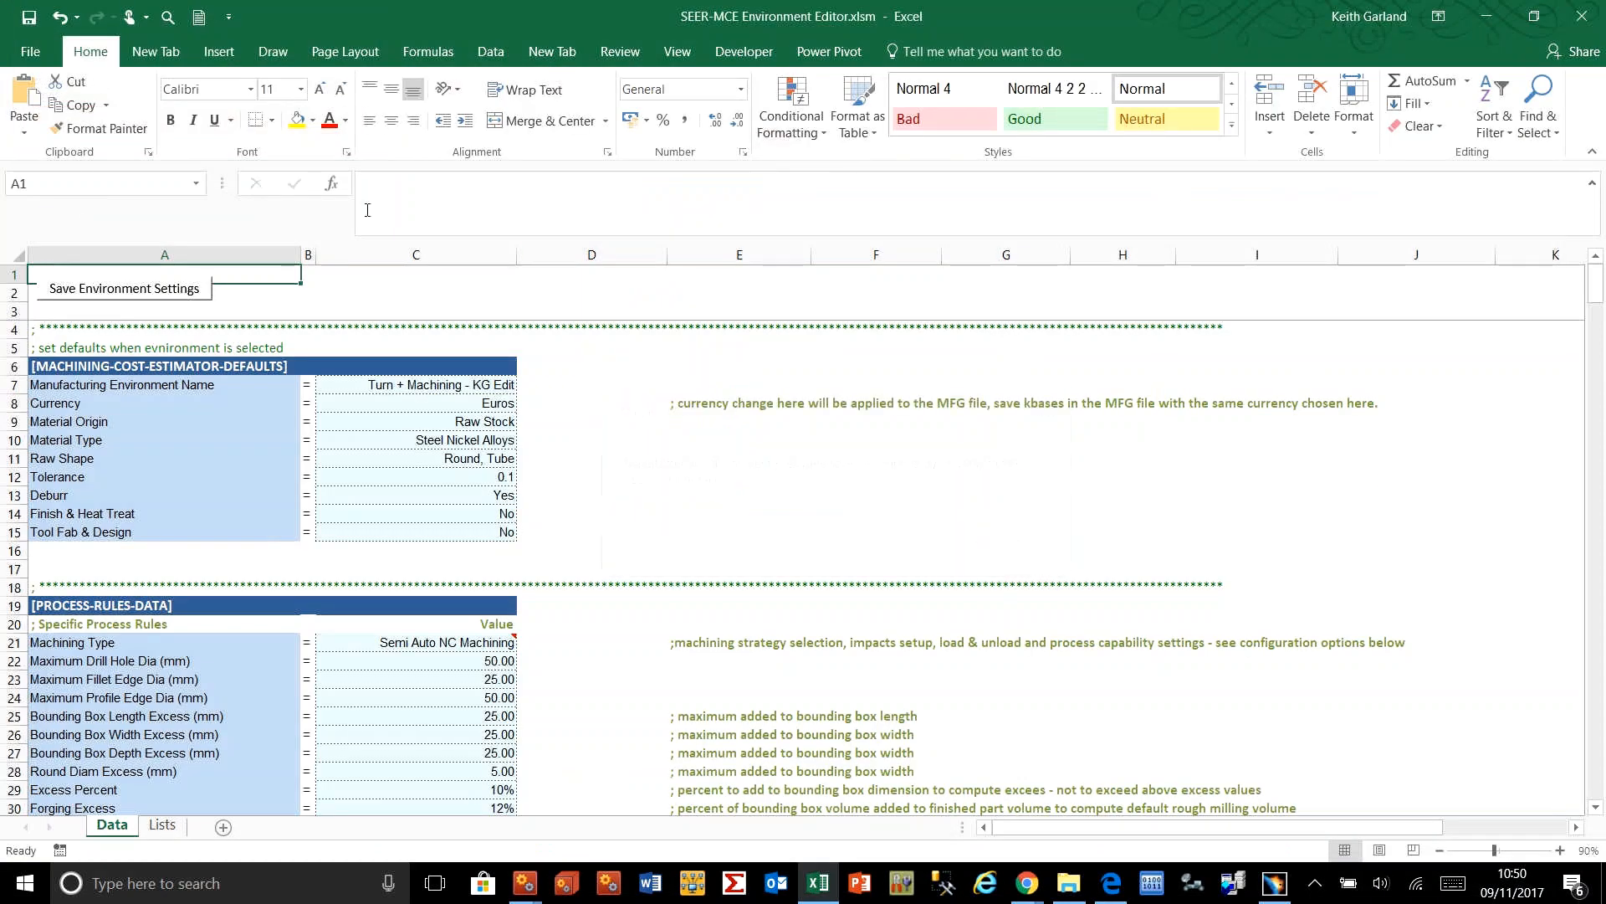
Step: Return to CATIA, dismiss the open cost estimator inputs and exit CATIA without saving the changes to Contour_pipe
{"action": "left_click", "coordinate": [1488, 10]}
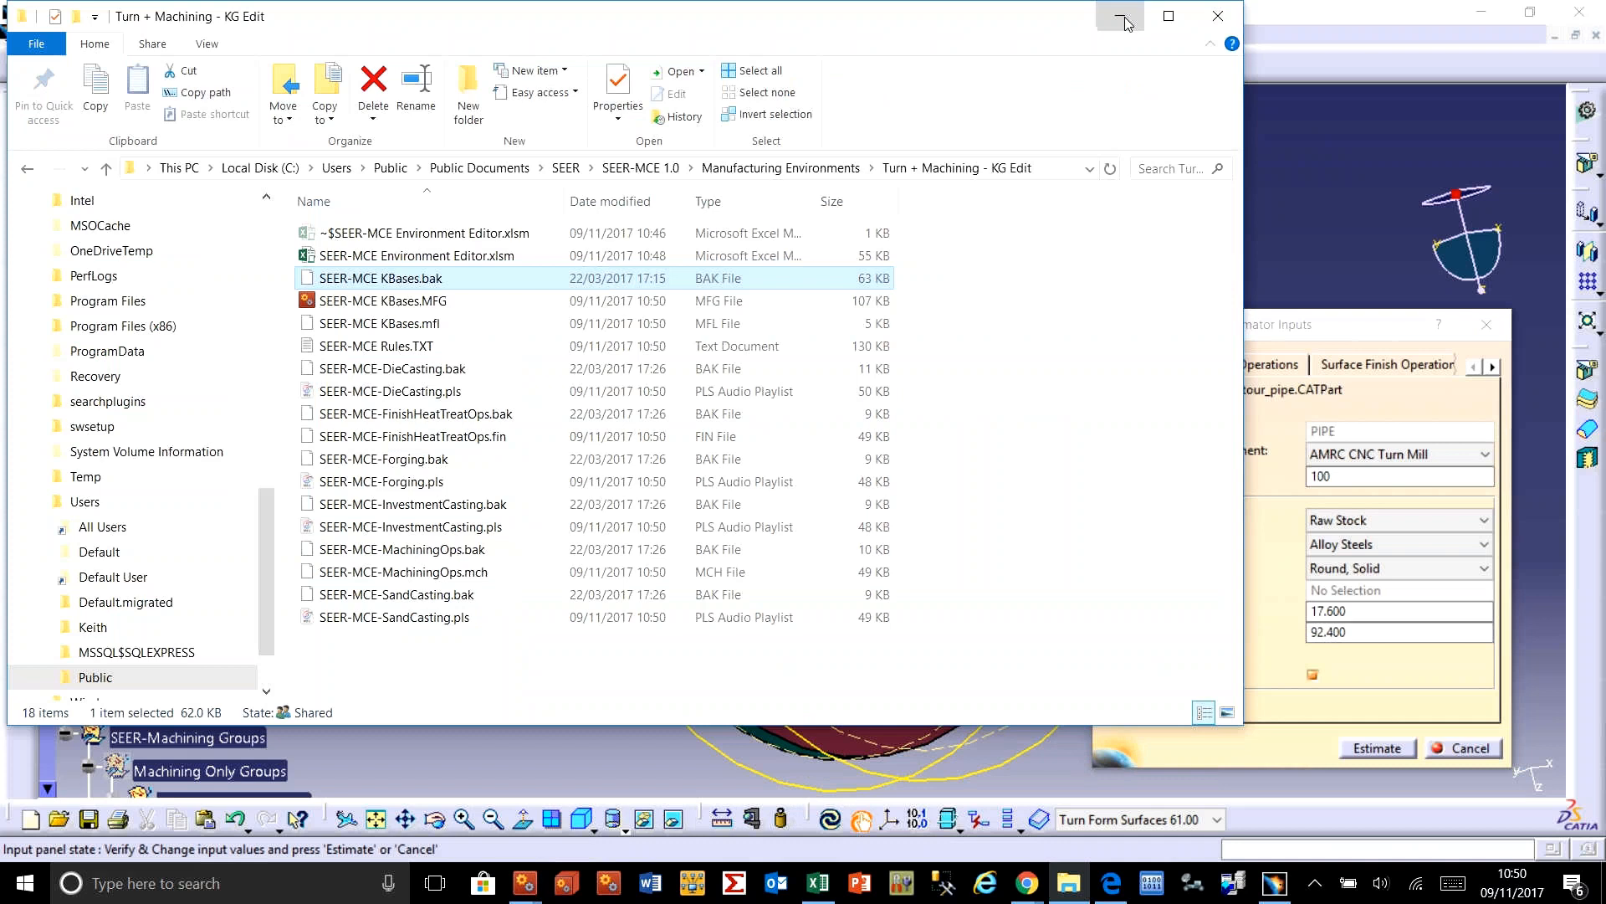
{"action": "left_click", "coordinate": [1126, 22]}
{"action": "left_click", "coordinate": [1487, 324]}
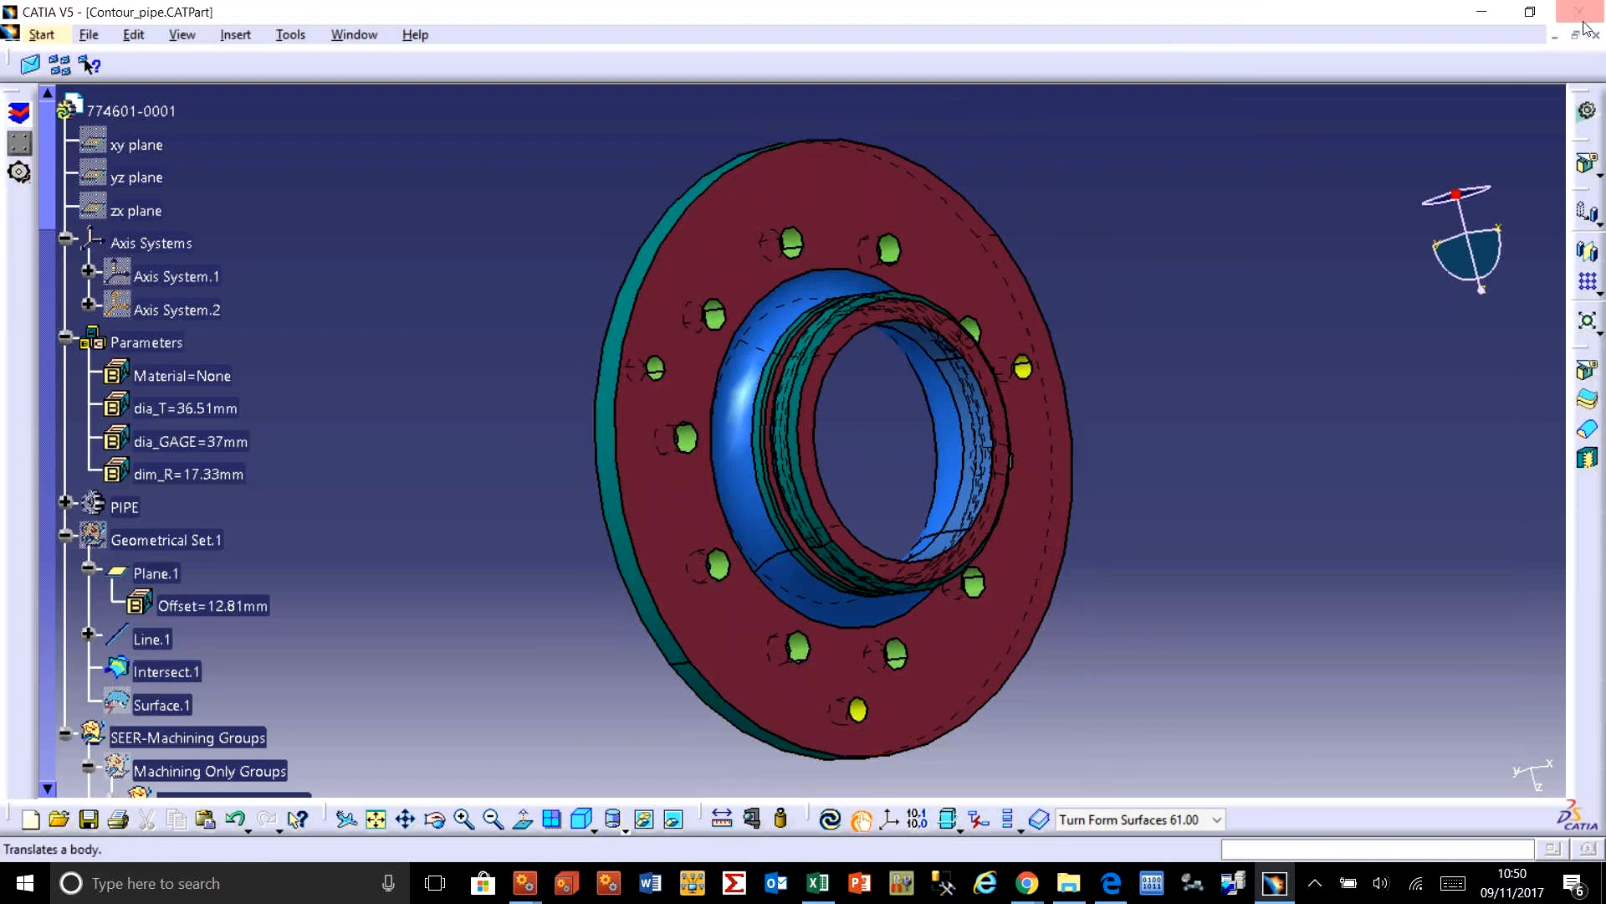
{"action": "left_click", "coordinate": [1579, 12]}
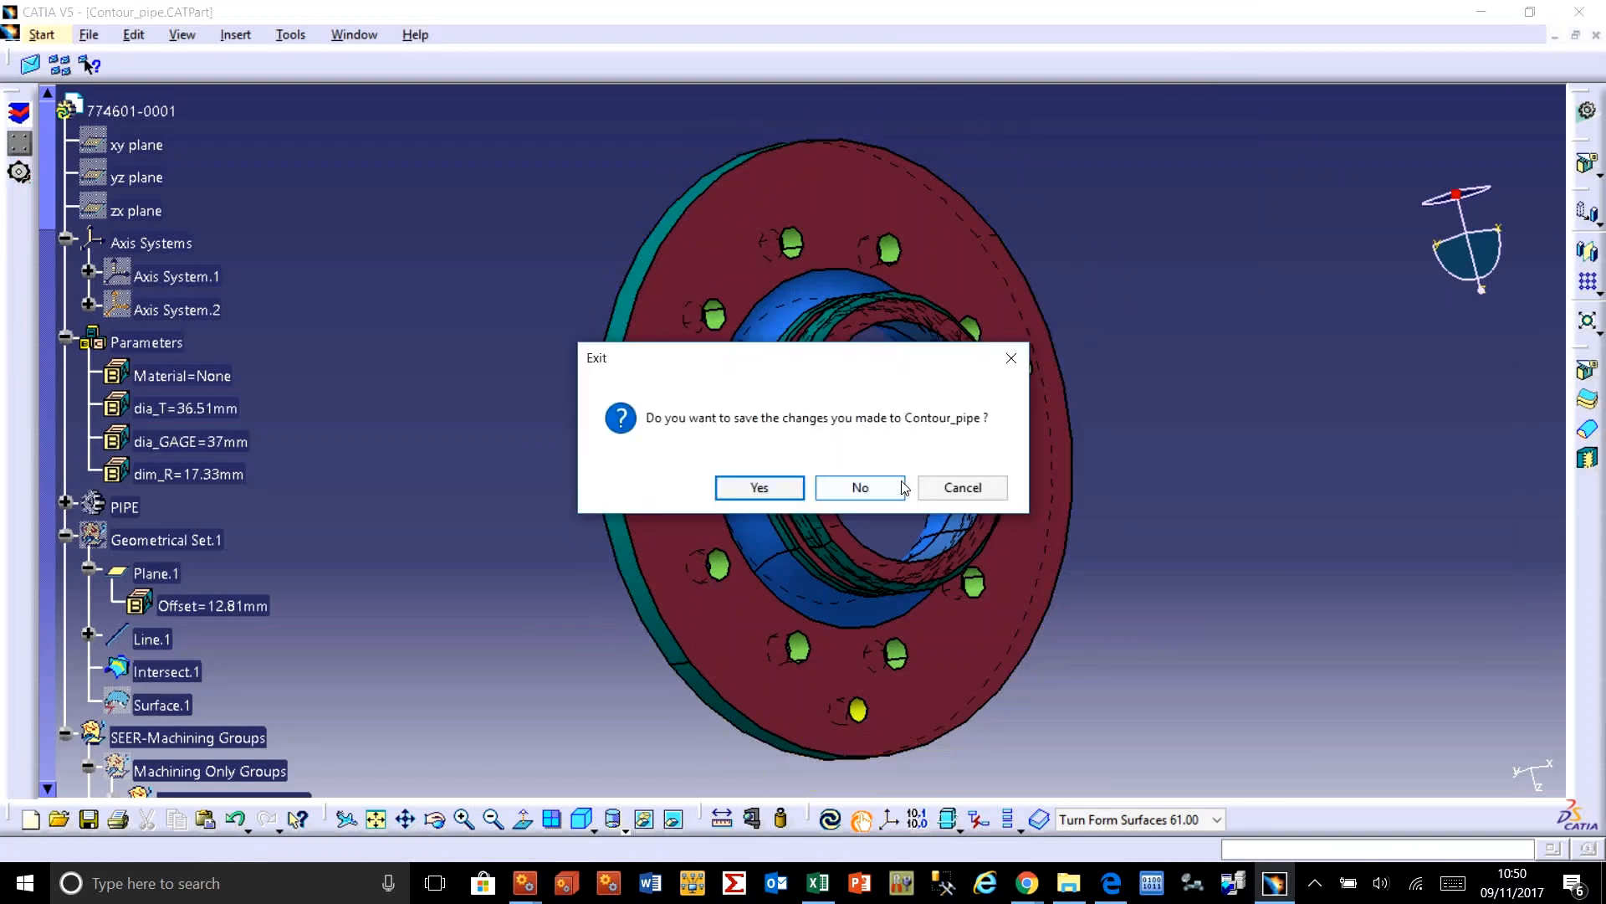
{"action": "left_click", "coordinate": [873, 492]}
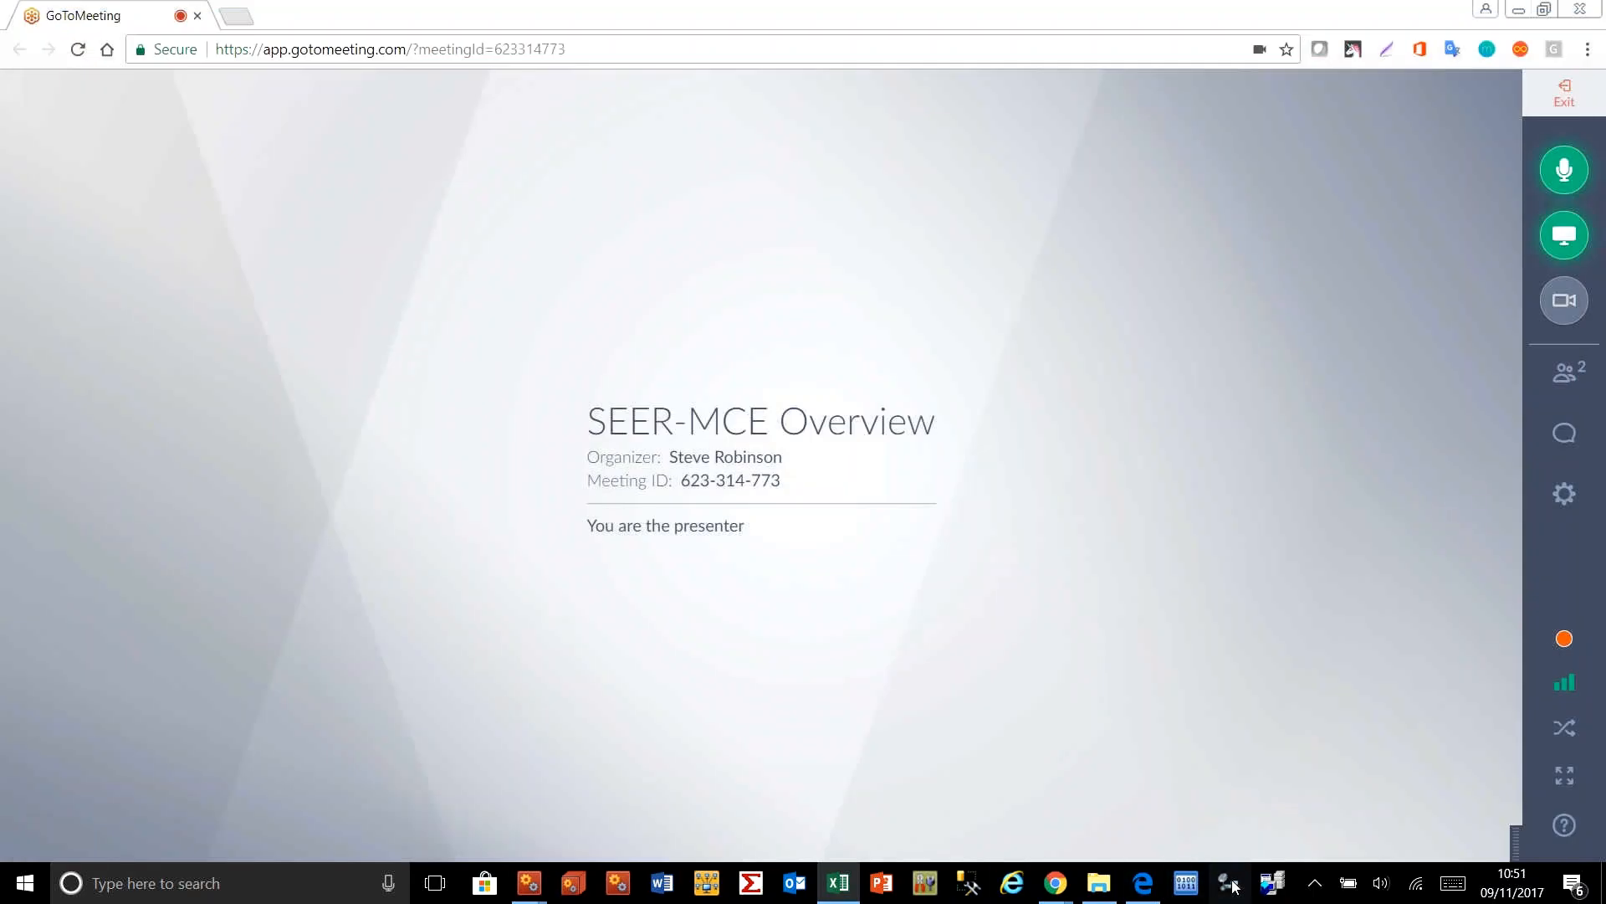
Step: Restart CATIA and reopen the recent part Contour_pipe.CATPart
{"action": "left_click", "coordinate": [1604, 887]}
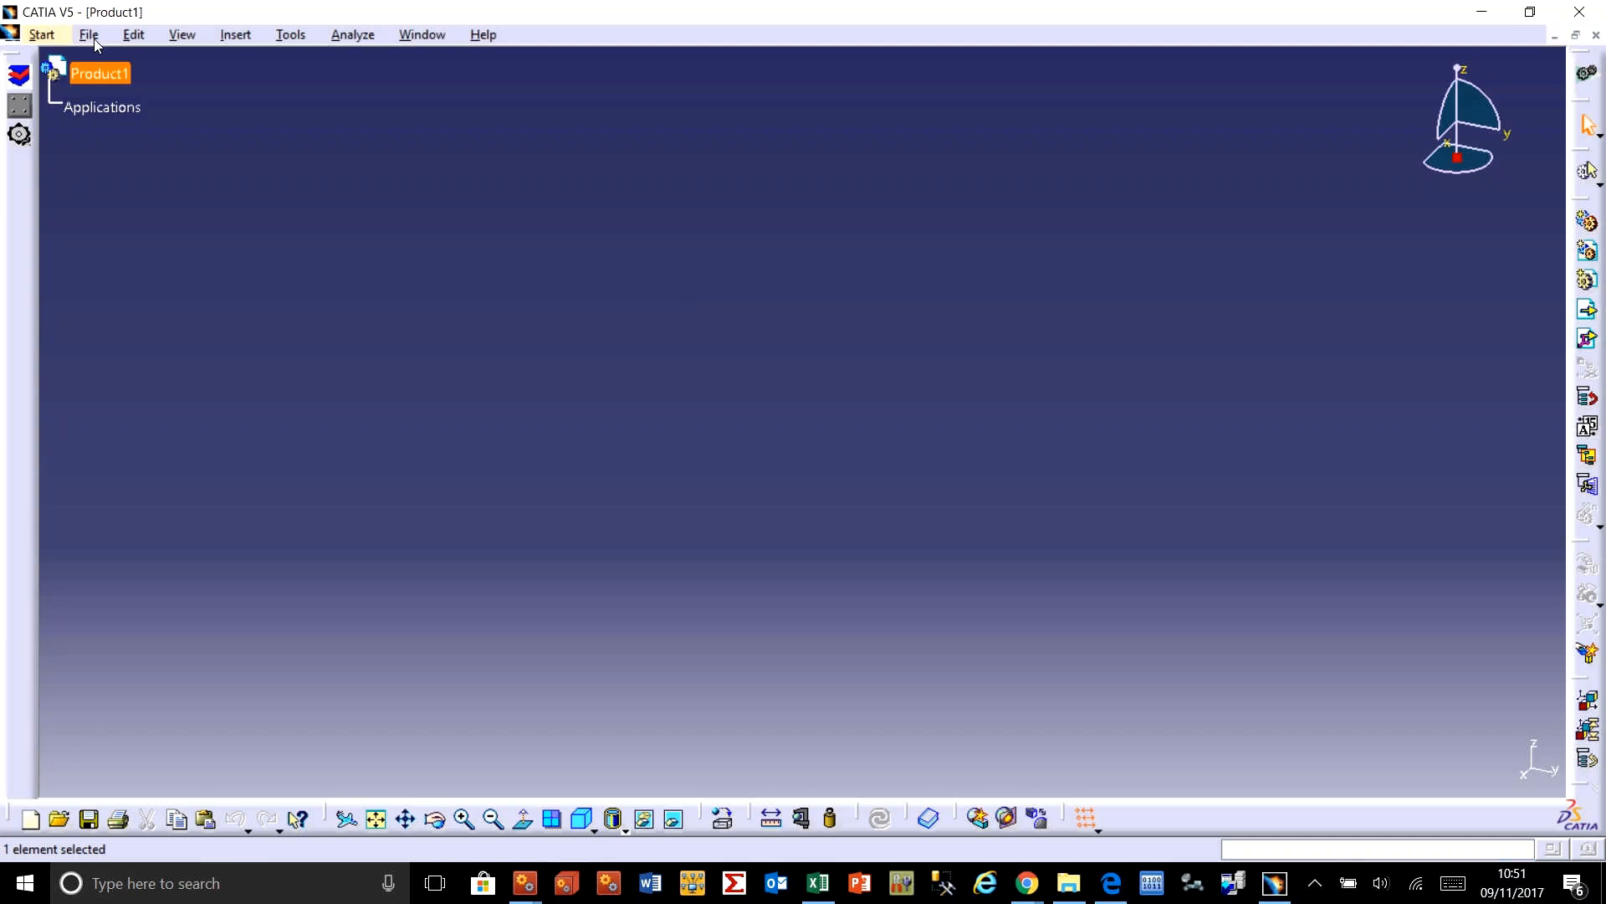
{"action": "left_click", "coordinate": [91, 35]}
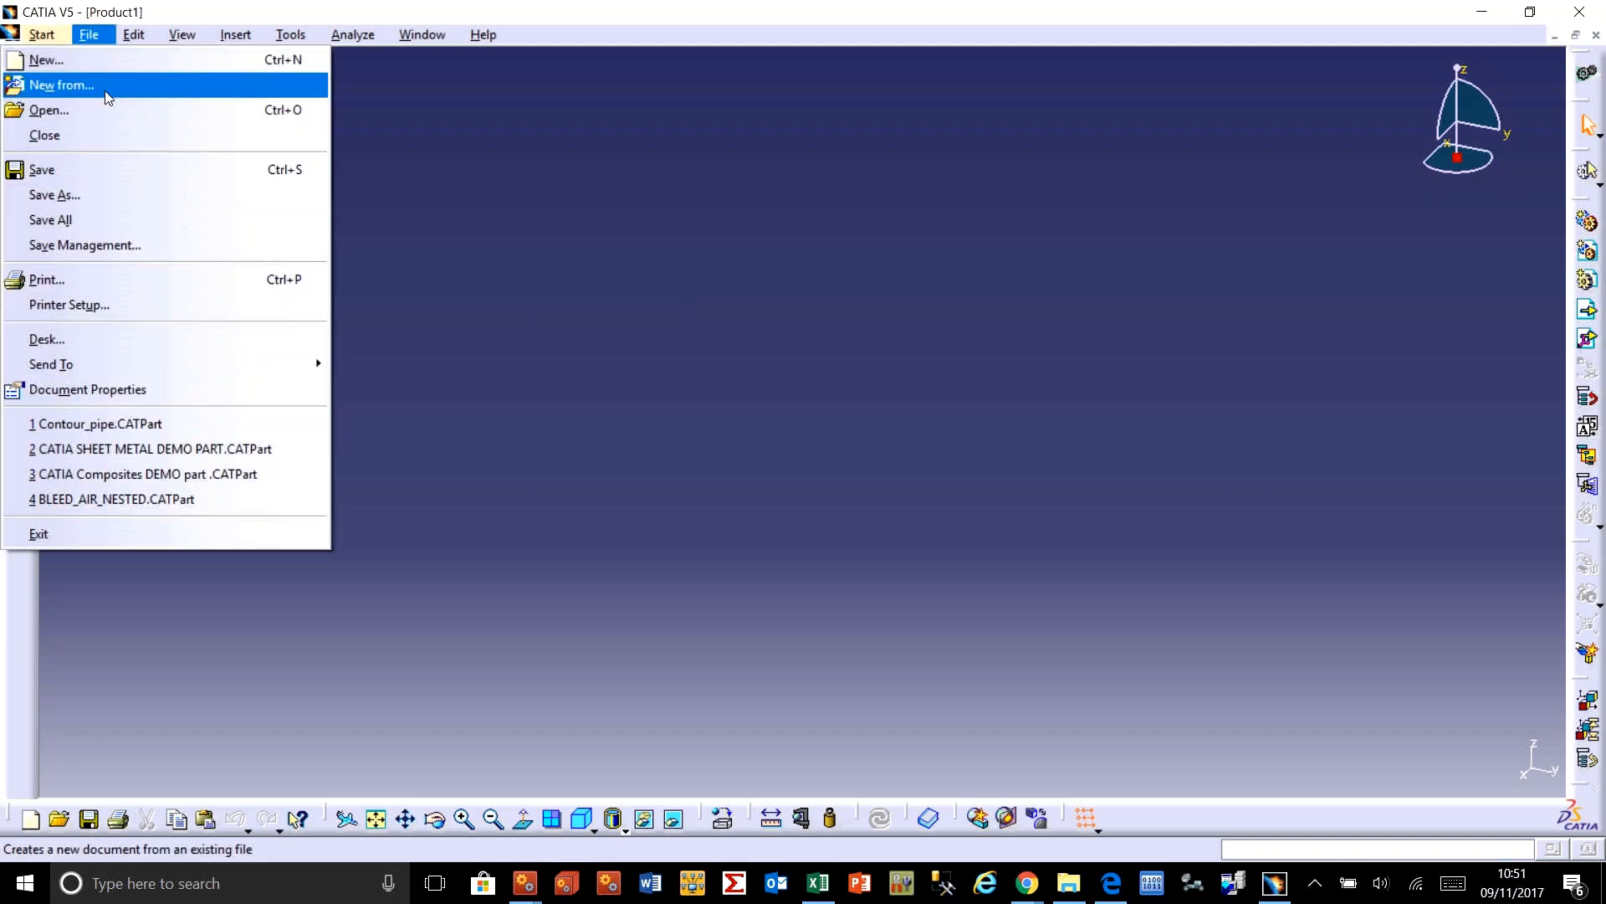
{"action": "left_click", "coordinate": [149, 422]}
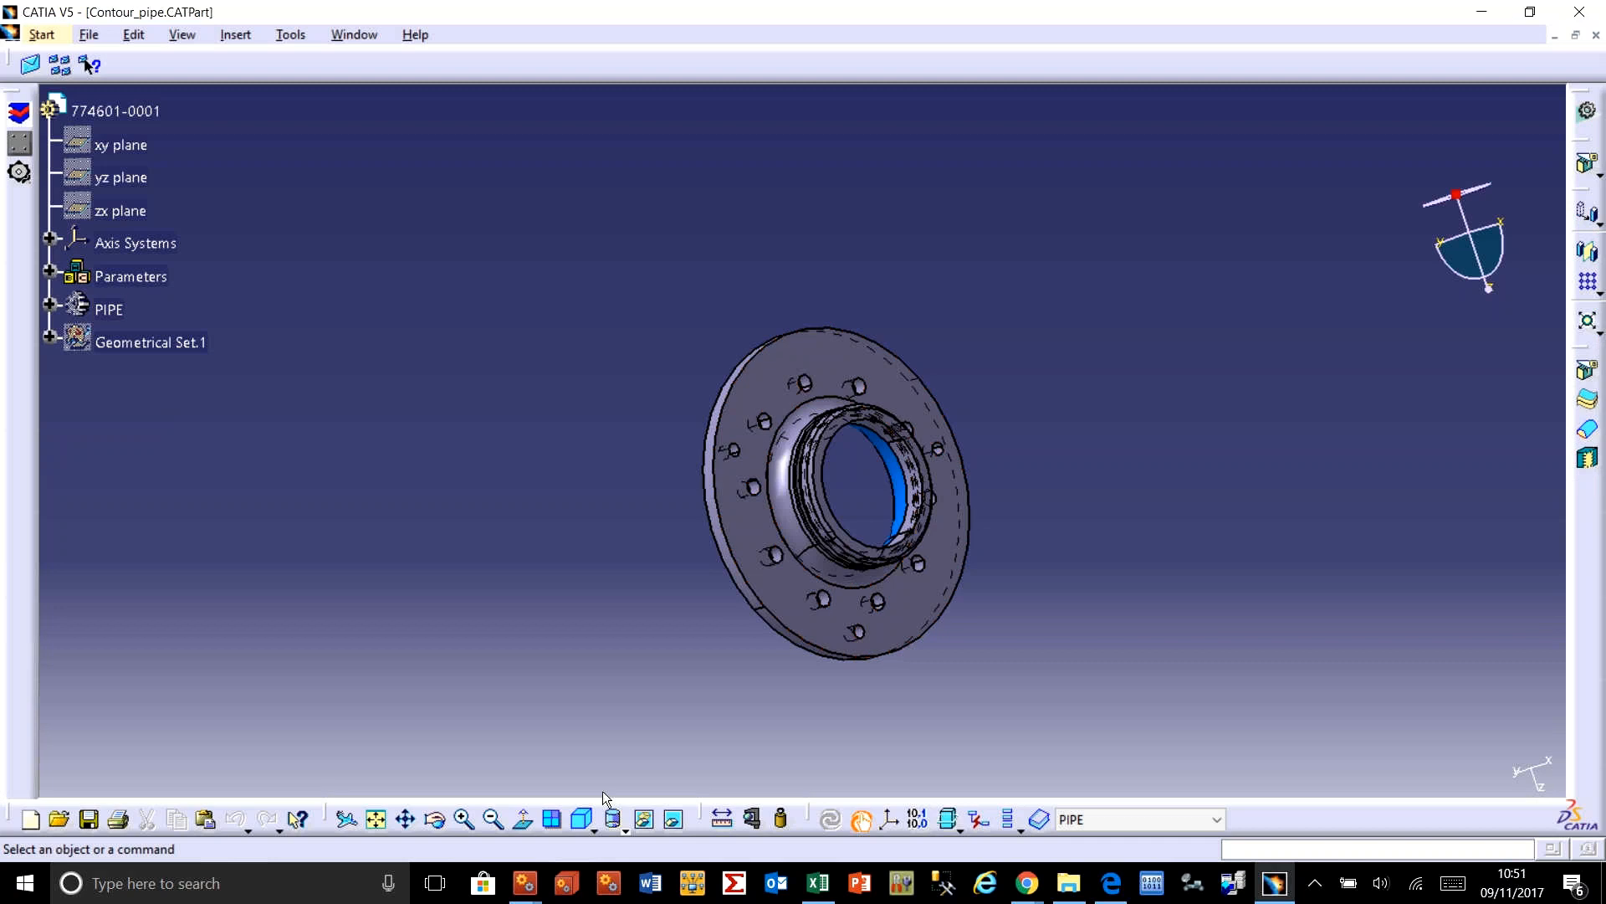
Step: Set the cost estimator's manufacturing environment to Turn + Machining - KG Edit and the production quantity to 10
{"action": "left_click", "coordinate": [465, 820]}
{"action": "left_click", "coordinate": [465, 820]}
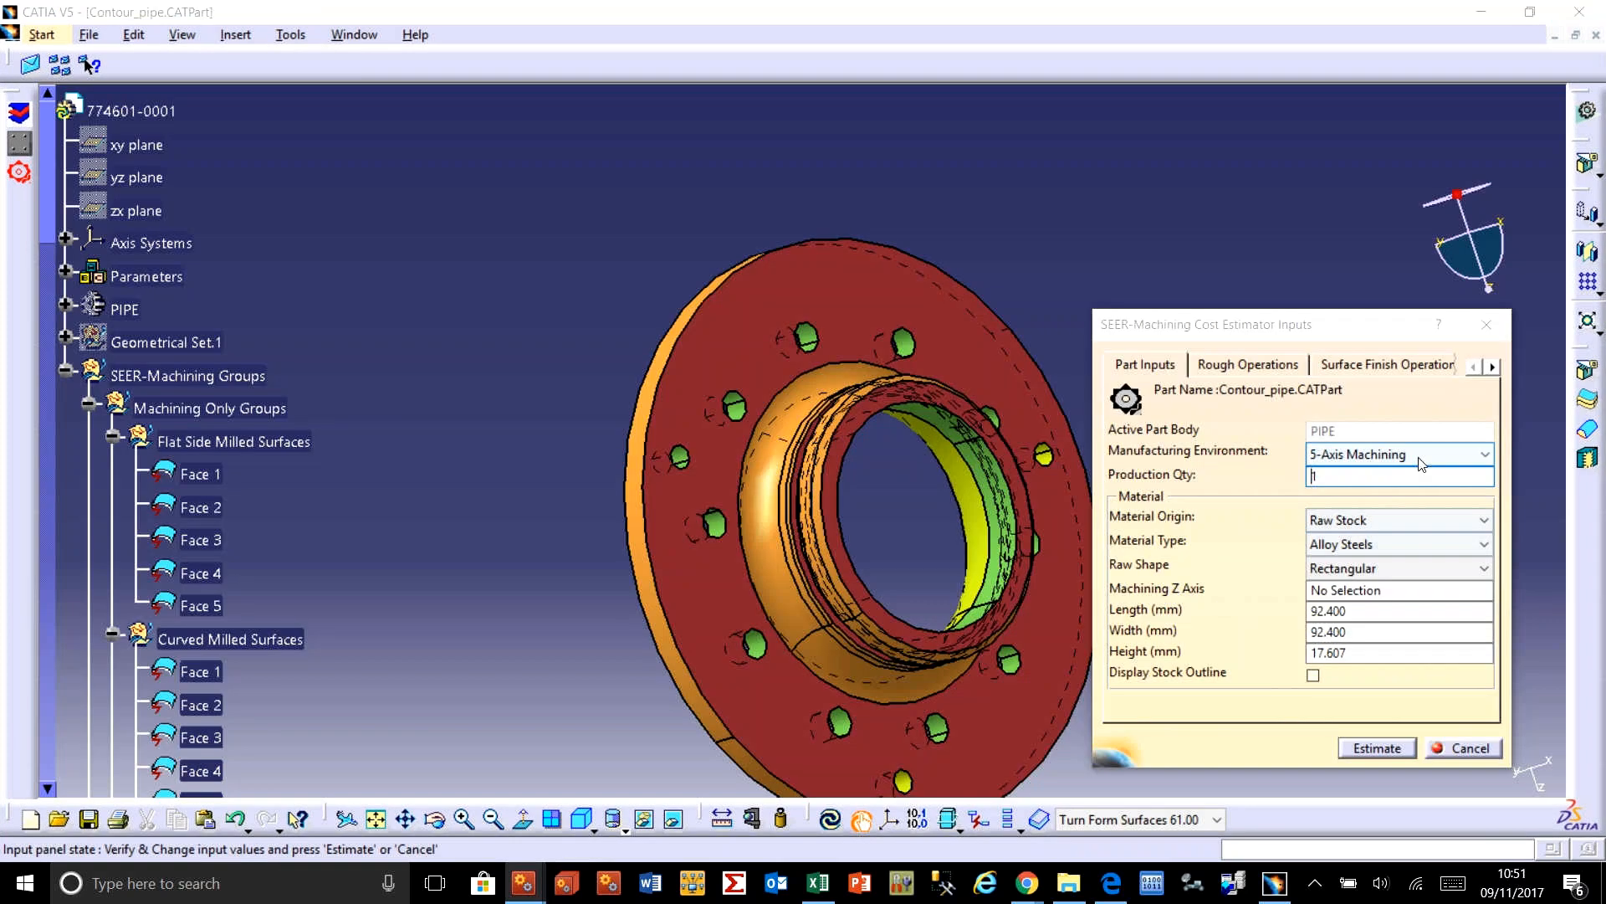
{"action": "left_click", "coordinate": [1421, 460]}
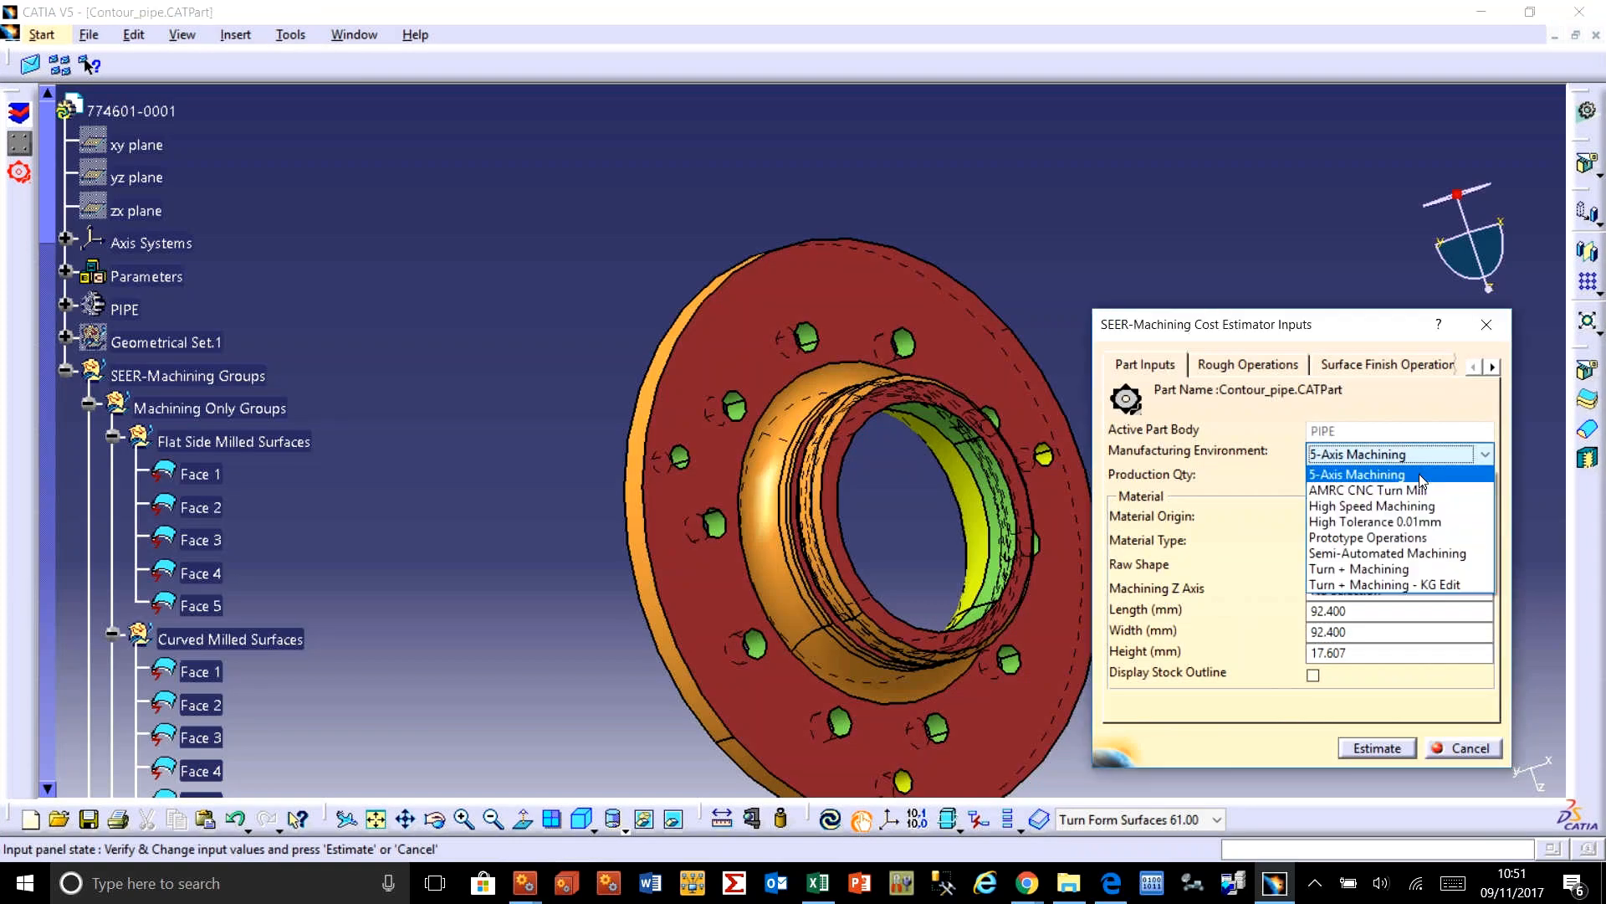
{"action": "left_click", "coordinate": [1445, 584]}
{"action": "left_click", "coordinate": [1334, 473]}
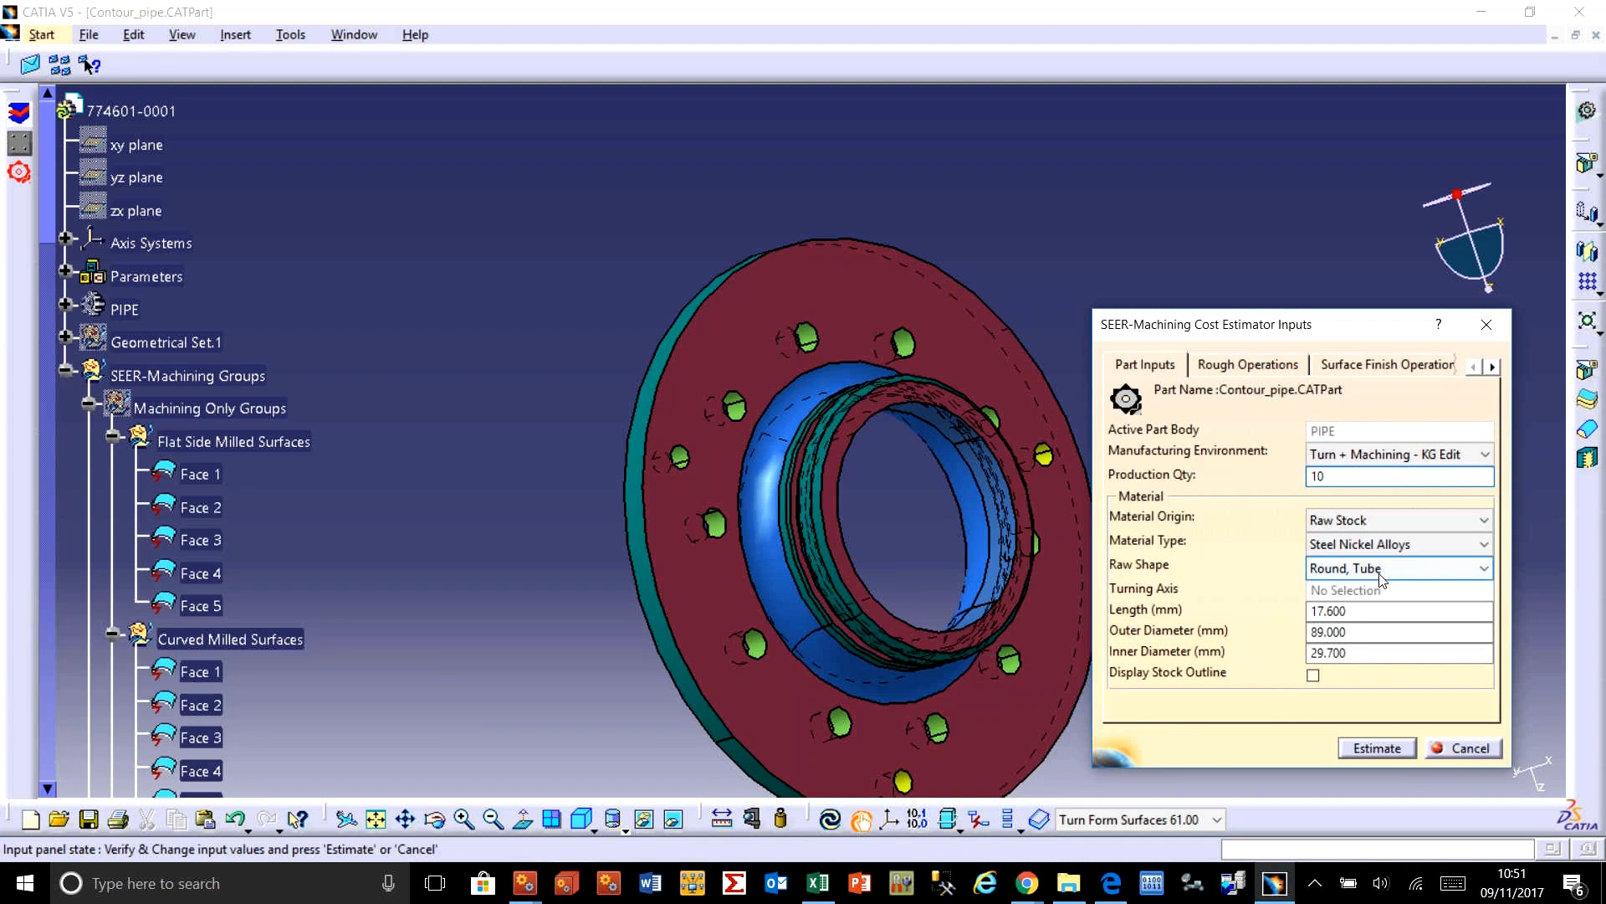
{"action": "left_click", "coordinate": [1314, 676]}
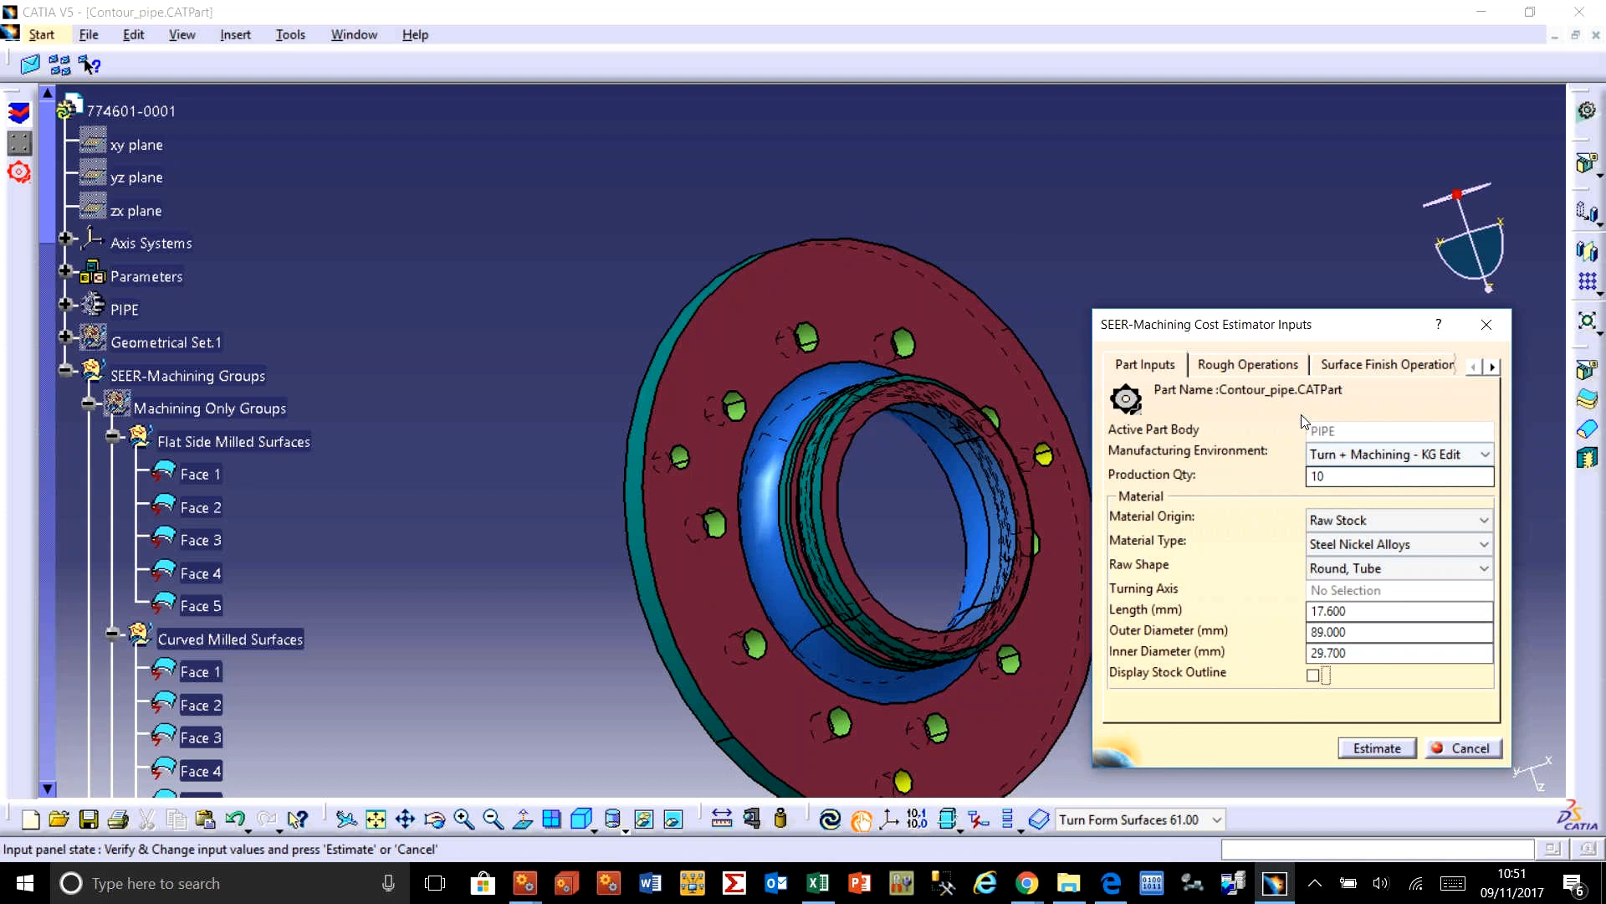
Step: Review the rough operations, including the excluded milling entries, and the tolerances of the surface finish operations
{"action": "left_click", "coordinate": [1248, 368]}
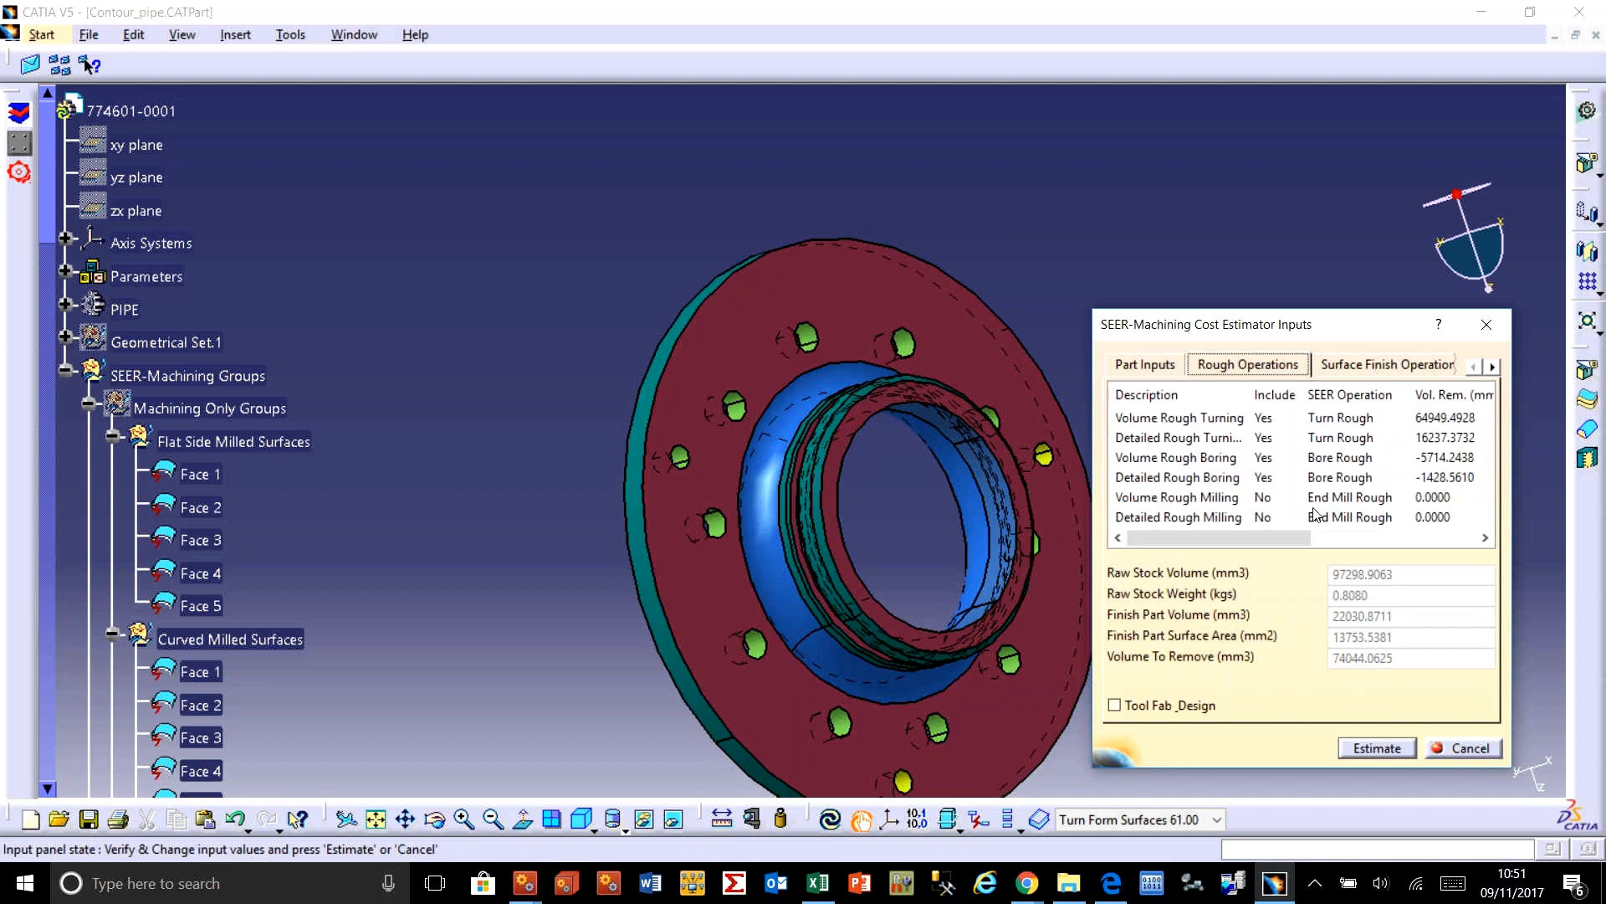
{"action": "left_click", "coordinate": [1263, 502]}
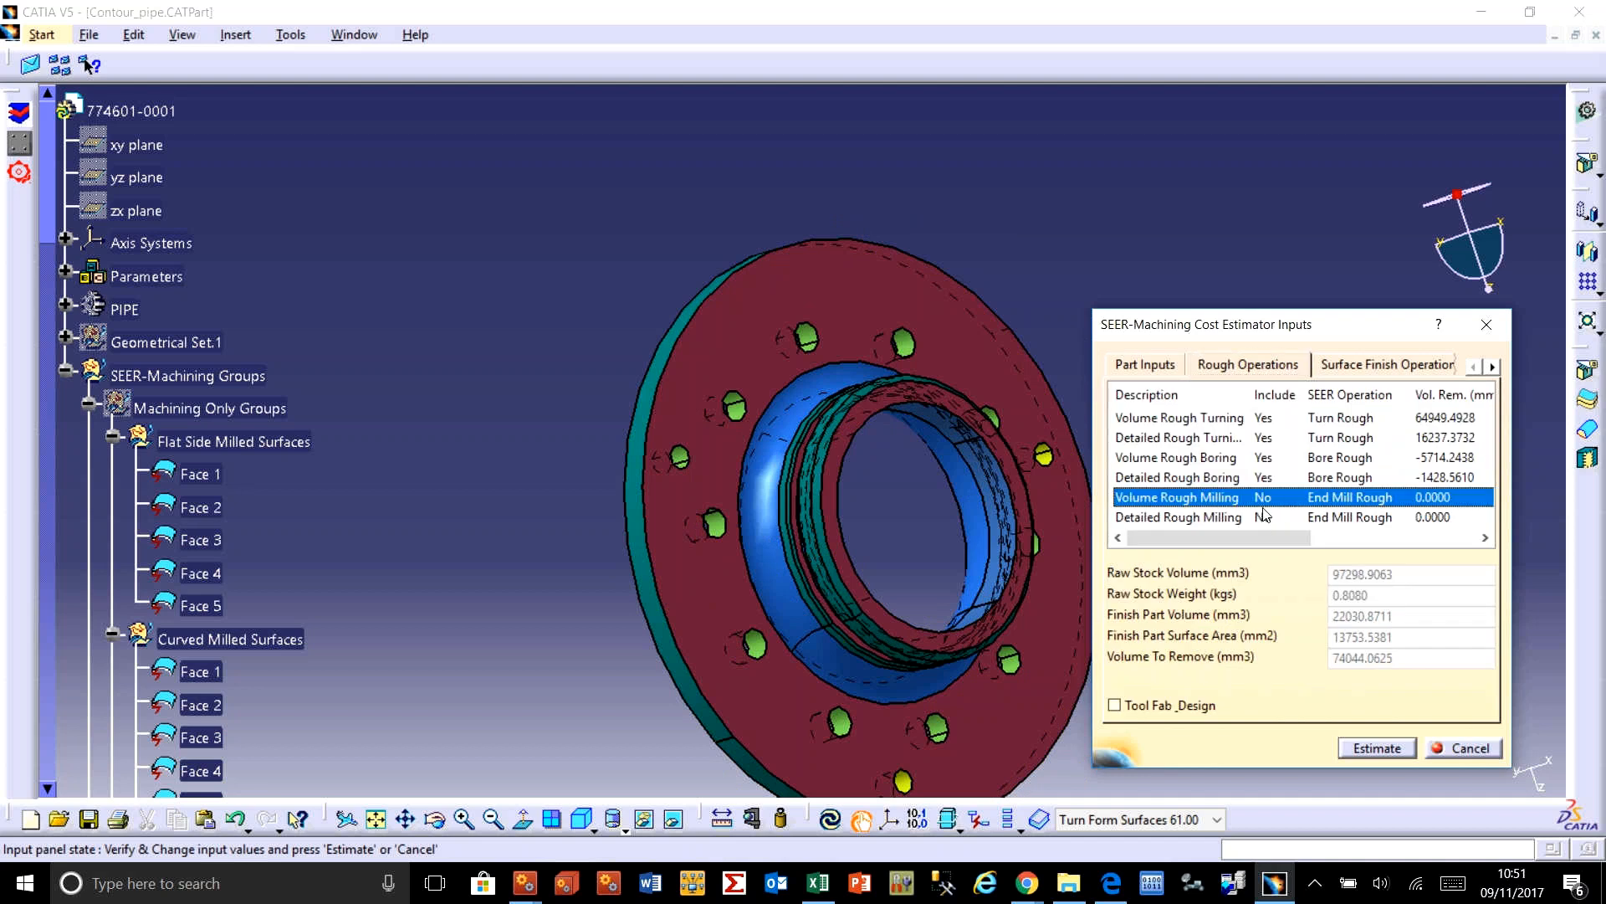
{"action": "left_click", "coordinate": [1263, 512]}
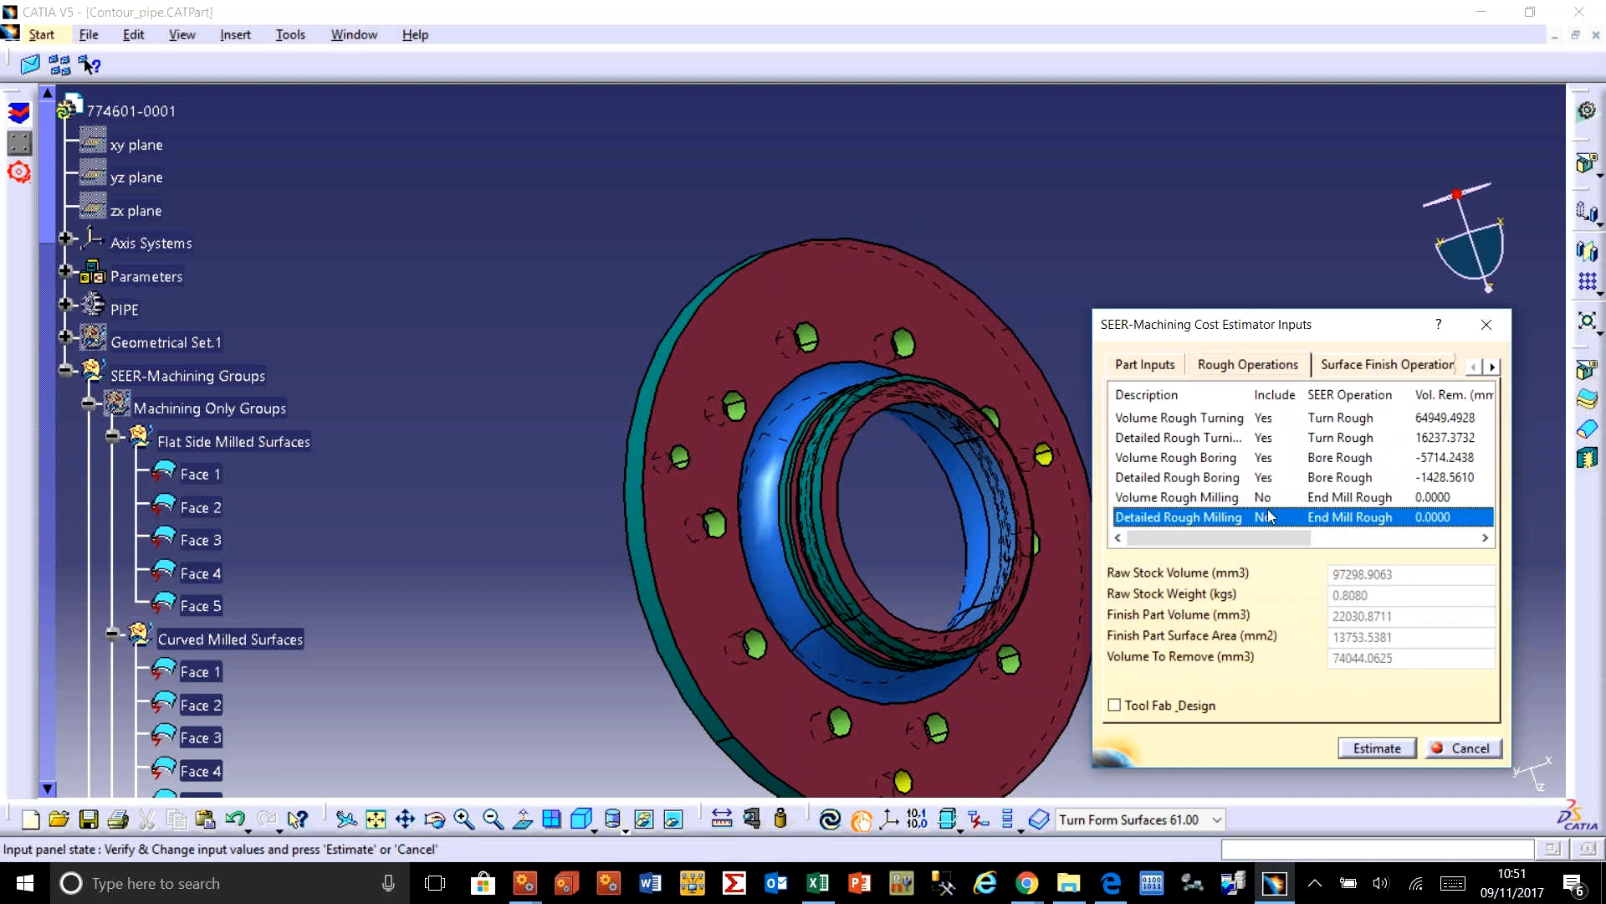
{"action": "key", "text": "Up"}
{"action": "left_click", "coordinate": [1271, 512]}
{"action": "left_click", "coordinate": [1396, 374]}
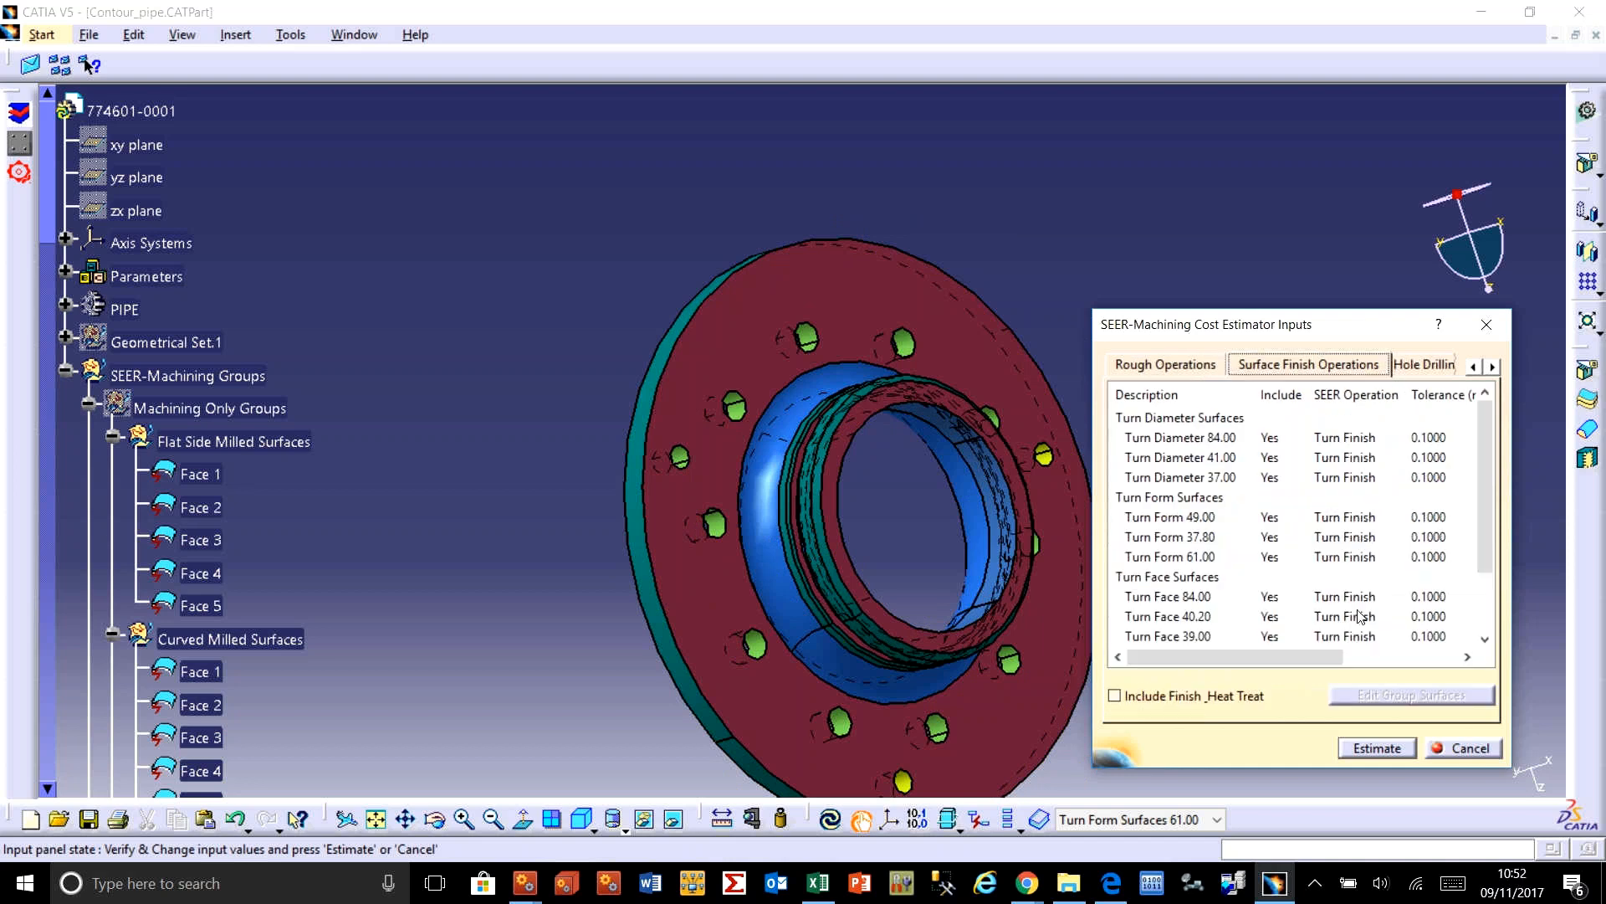
{"action": "left_click_drag", "start_coordinate": [1302, 657], "coordinate": [1233, 653]}
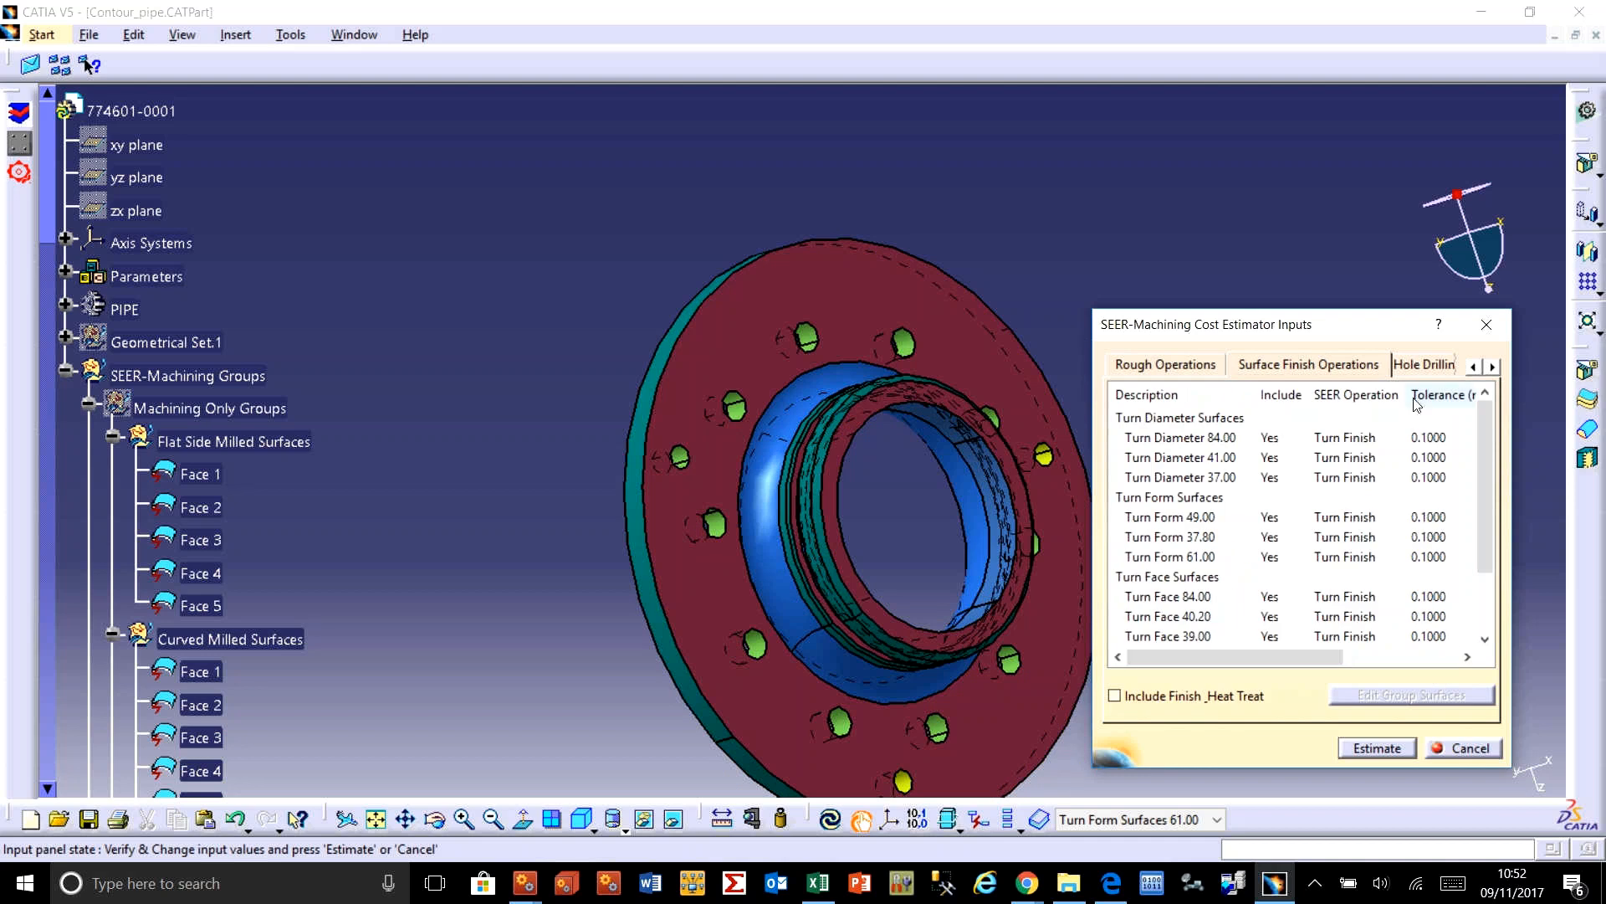
Step: Run the machining estimate, saving it as Contour_pipe.MFG in the SEER-MCE 1.0 folder, and show it in SEER-MFG
{"action": "left_click", "coordinate": [1386, 748]}
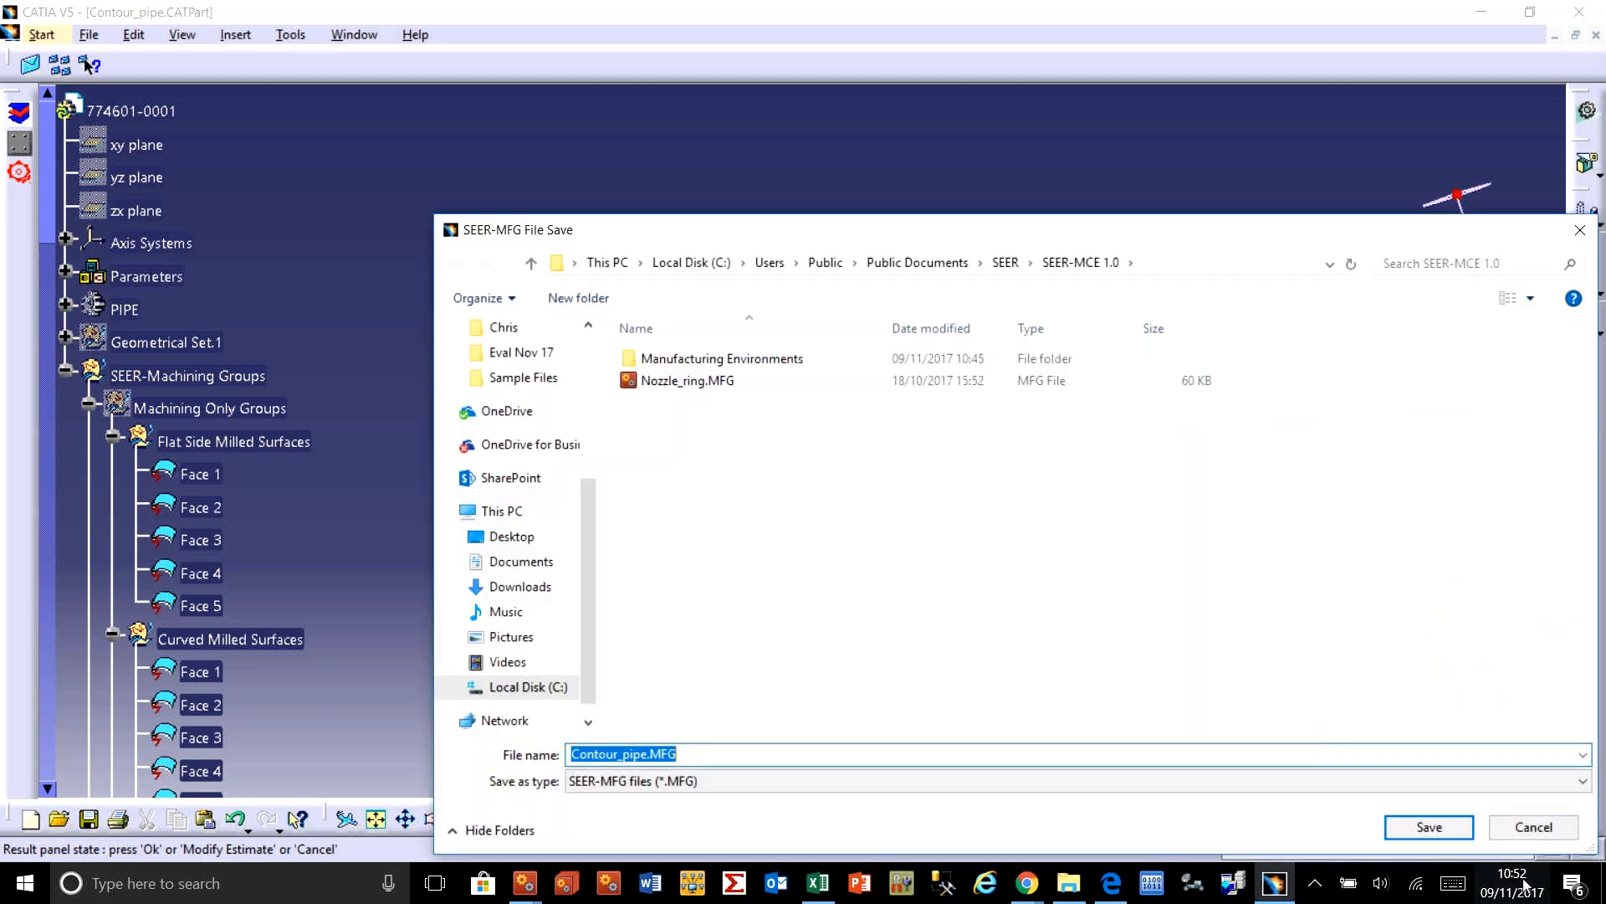
{"action": "left_click", "coordinate": [1437, 827]}
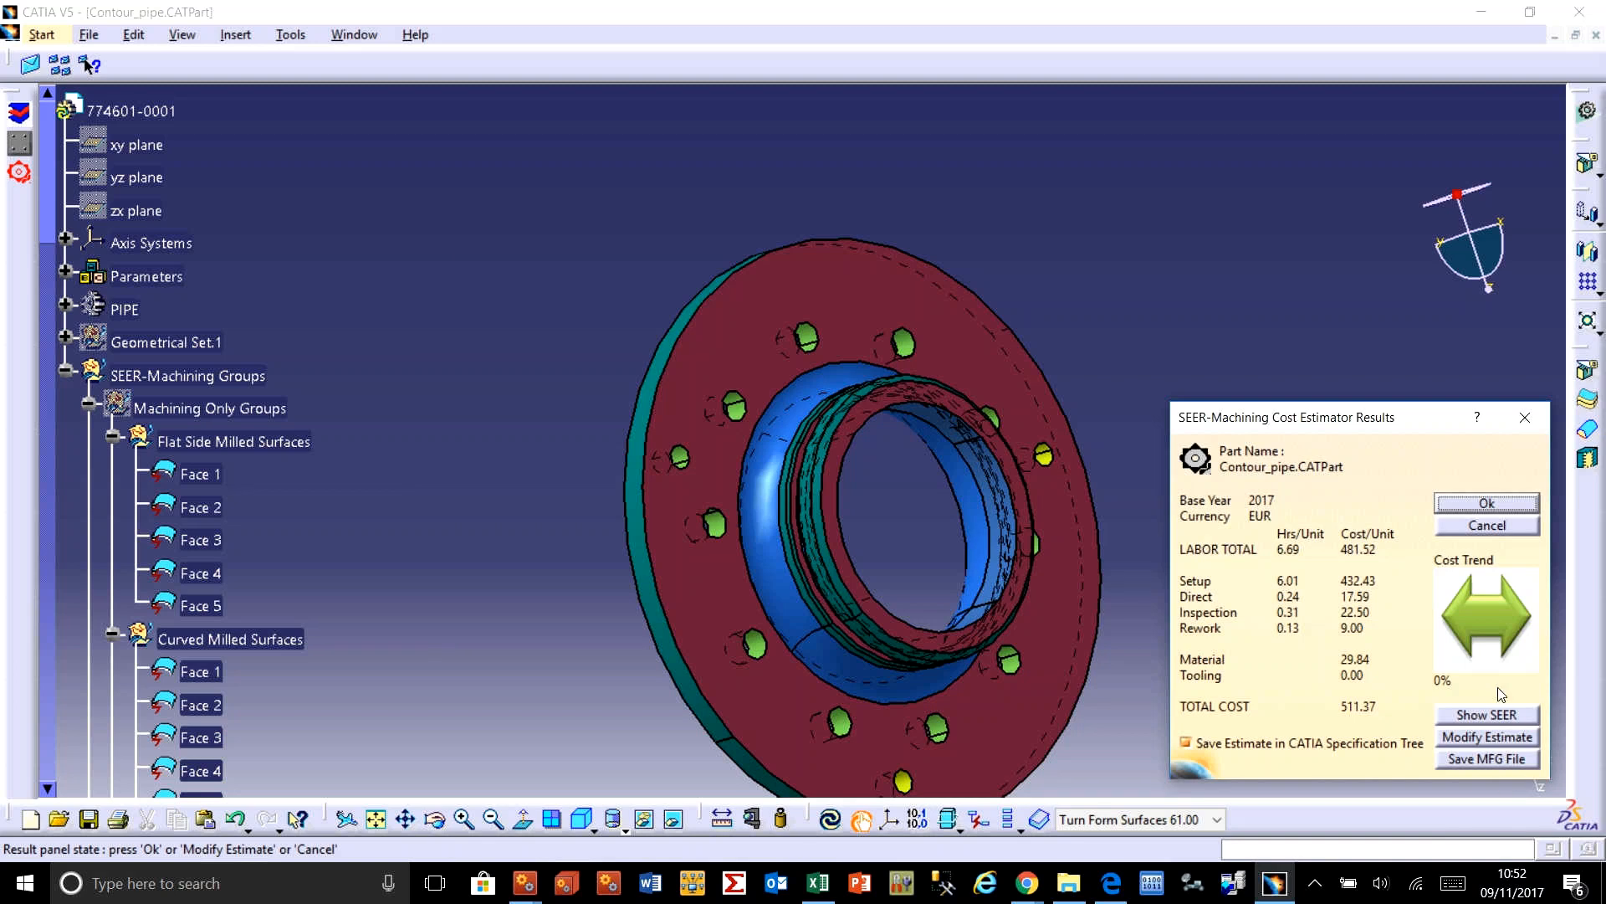
{"action": "left_click", "coordinate": [1492, 737]}
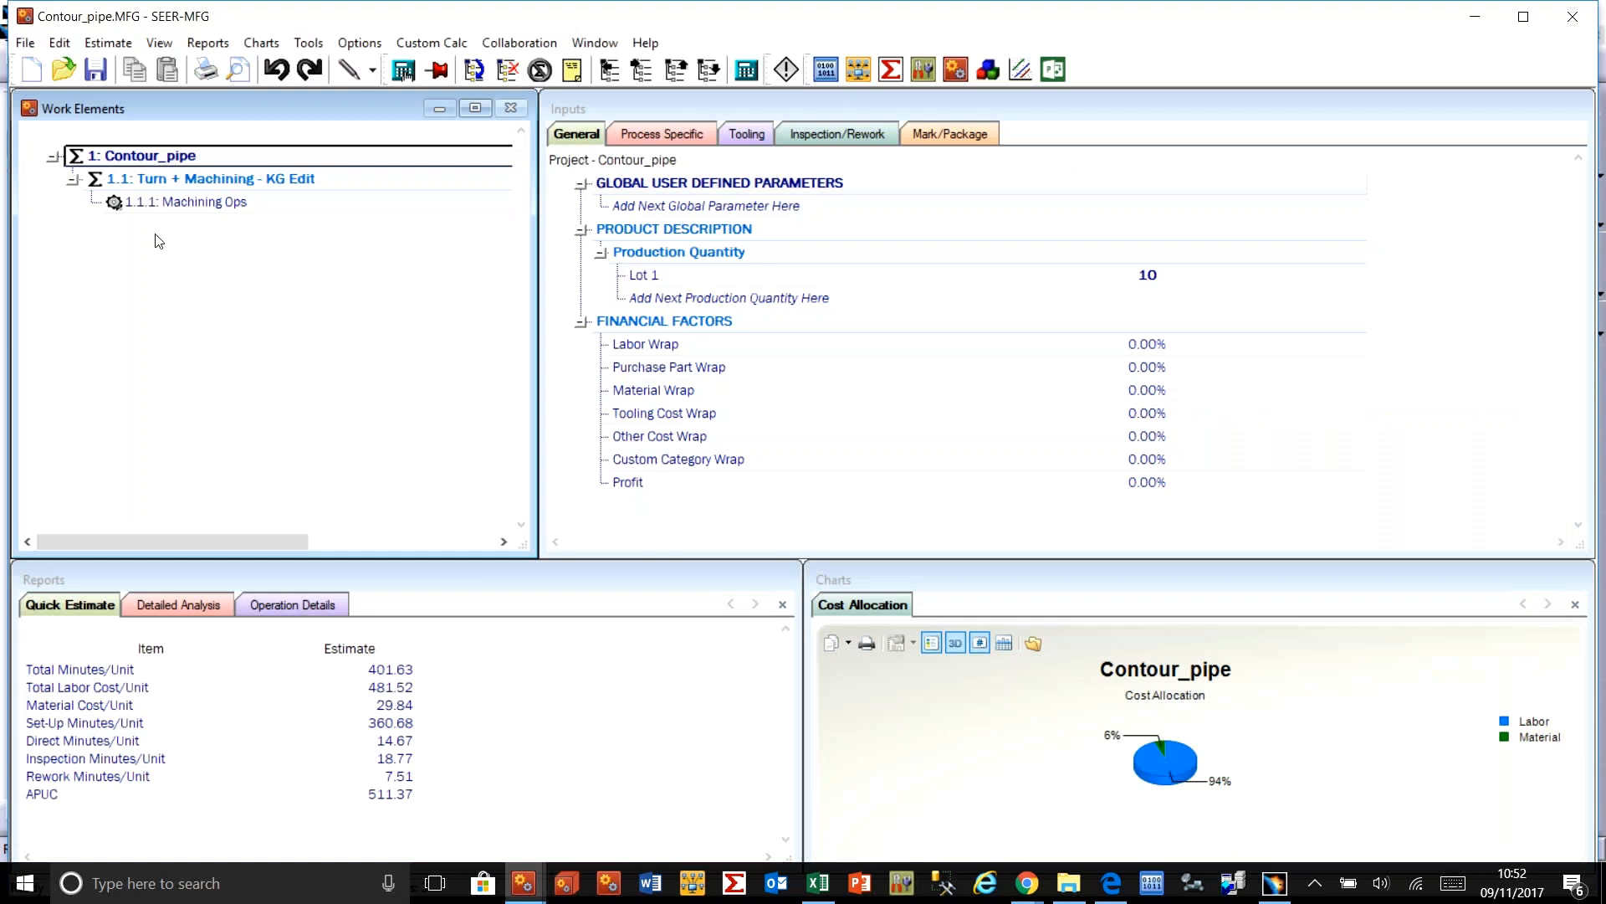
Step: Select Machining Ops under Turn + Machining - KG Edit and enlarge its inputs area over the cost allocation chart
{"action": "left_click", "coordinate": [185, 201]}
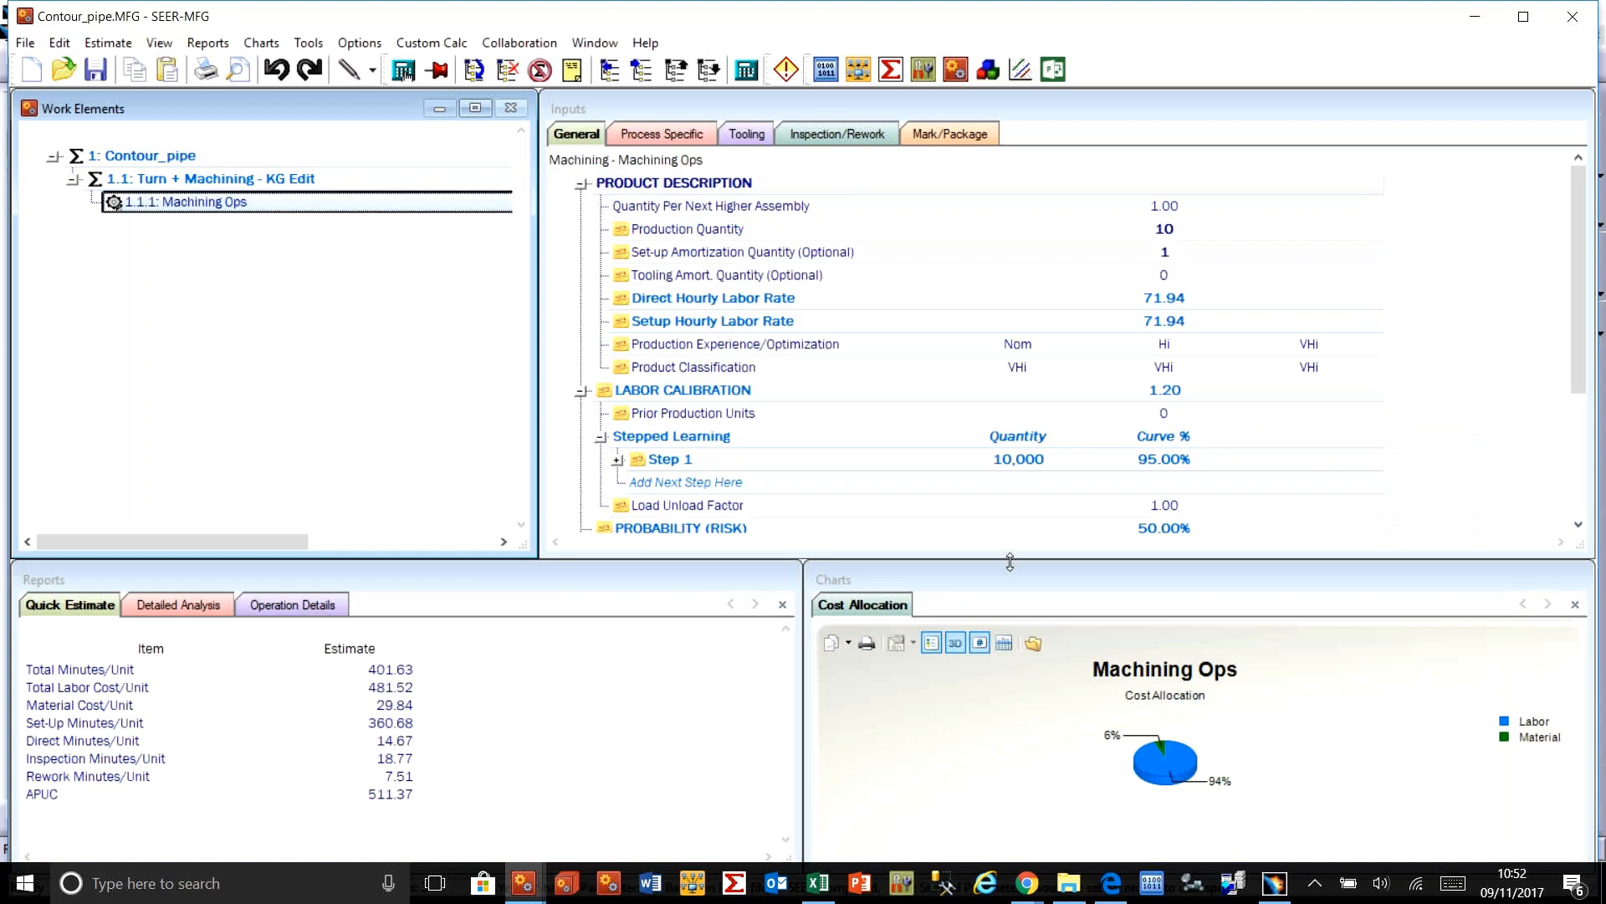
{"action": "left_click_drag", "start_coordinate": [1010, 561], "coordinate": [1033, 827]}
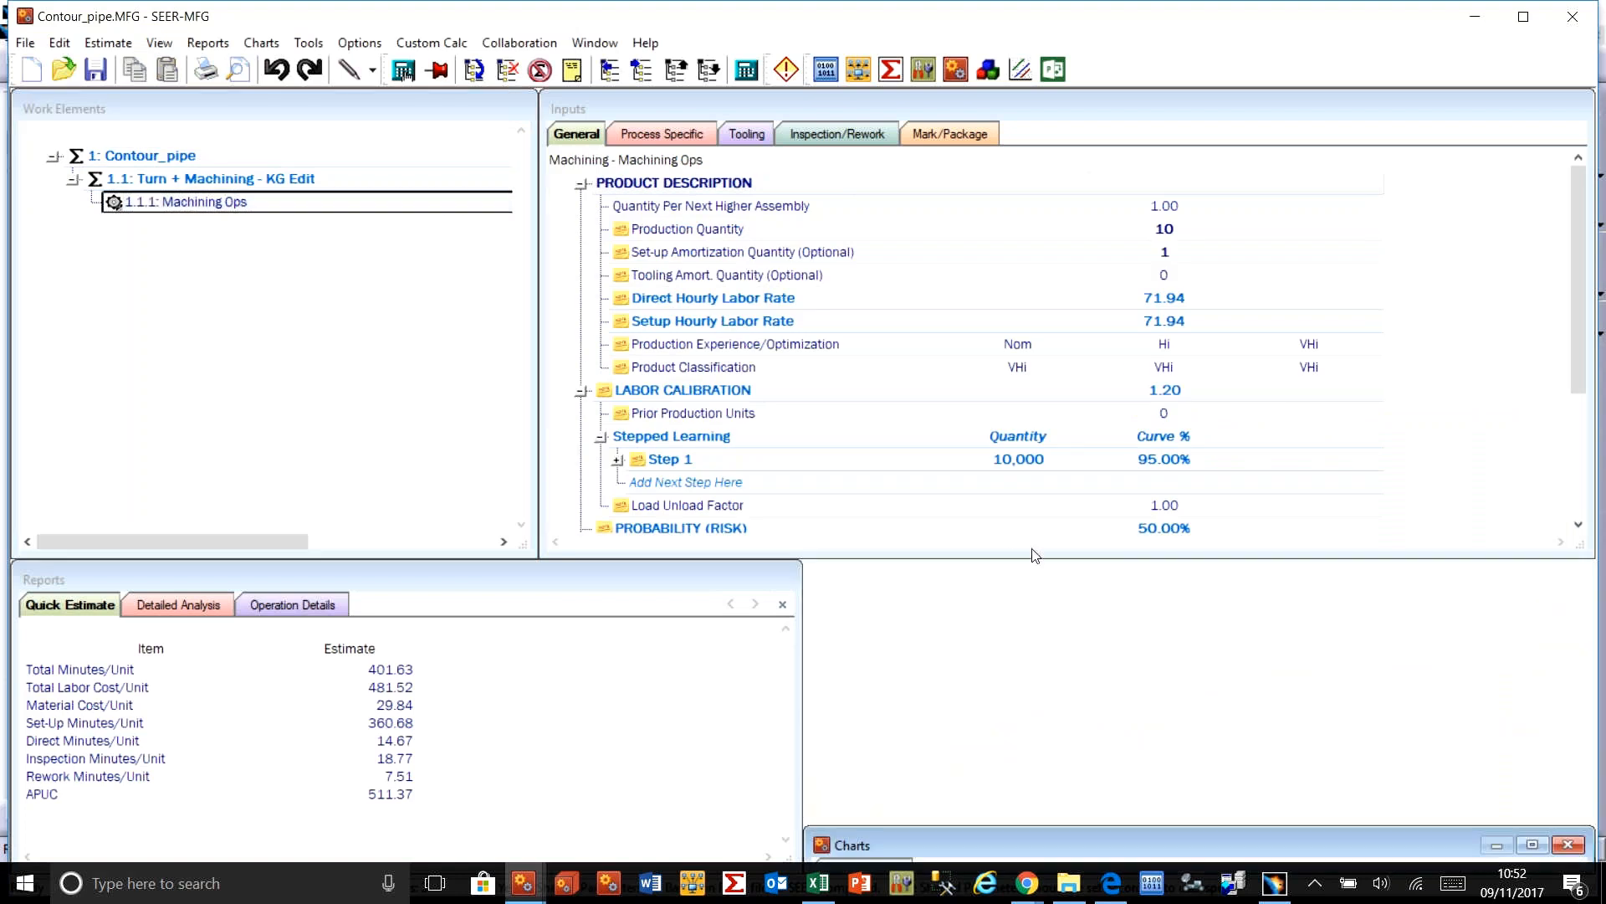
{"action": "left_click_drag", "start_coordinate": [1035, 556], "coordinate": [1125, 872]}
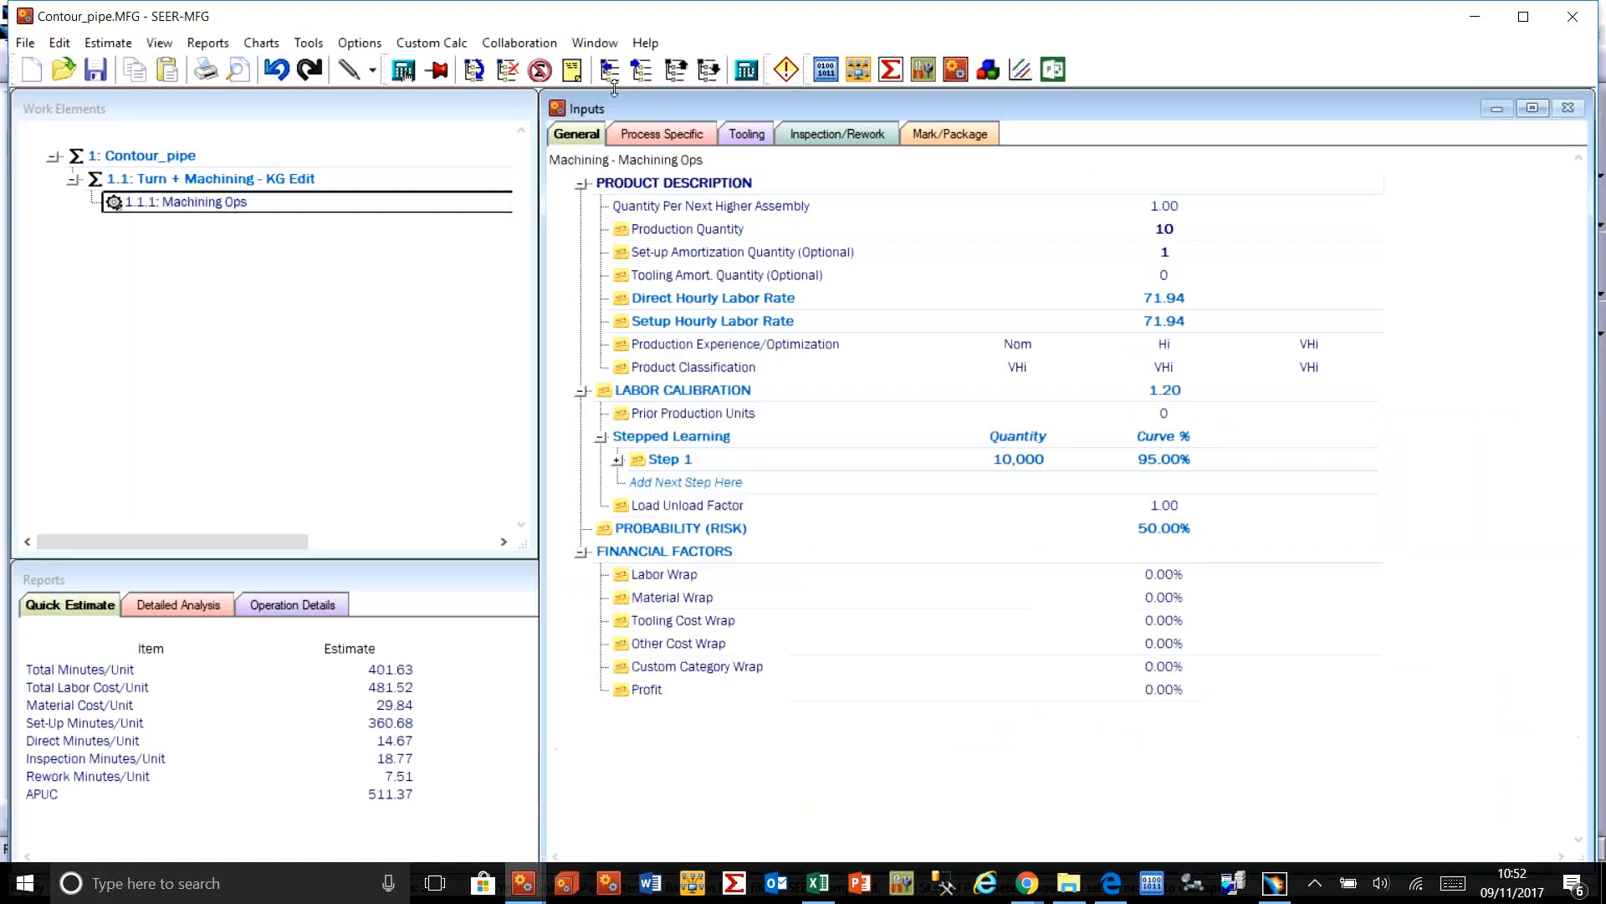
Step: Examine the process-specific material, rough turning and finishing parameters of Machining Ops, then collapse the machining details of Turn Diameter 84.00
{"action": "left_click", "coordinate": [671, 137]}
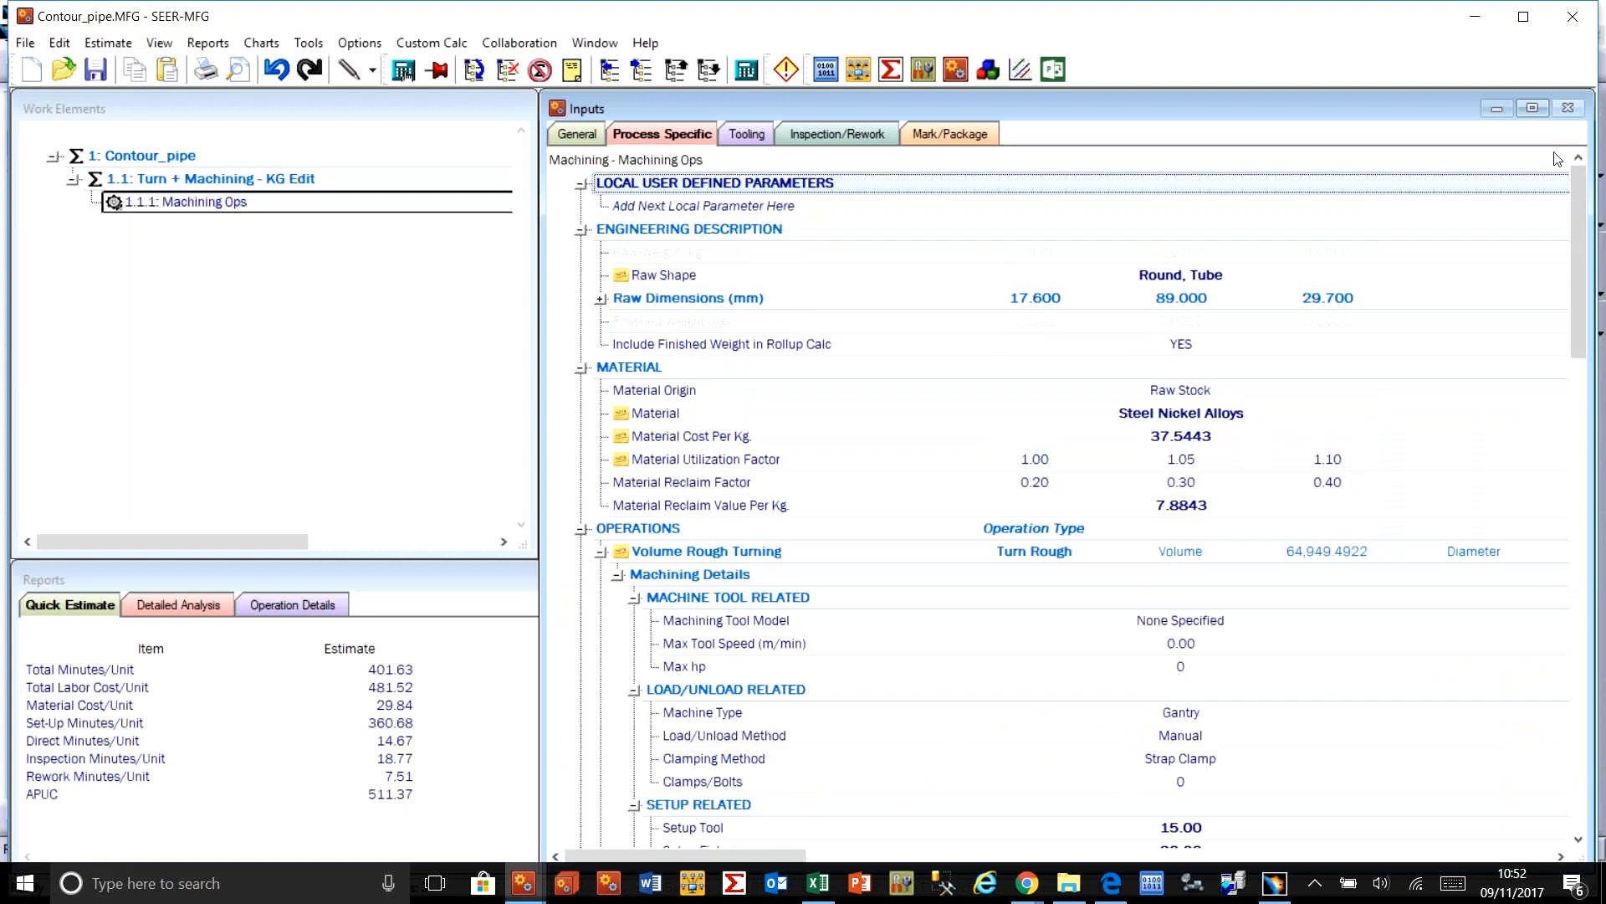
{"action": "scroll", "coordinate": [1558, 158], "scroll_direction": "down", "scroll_amount": 3}
{"action": "scroll", "coordinate": [1063, 502], "scroll_direction": "down", "scroll_amount": 5}
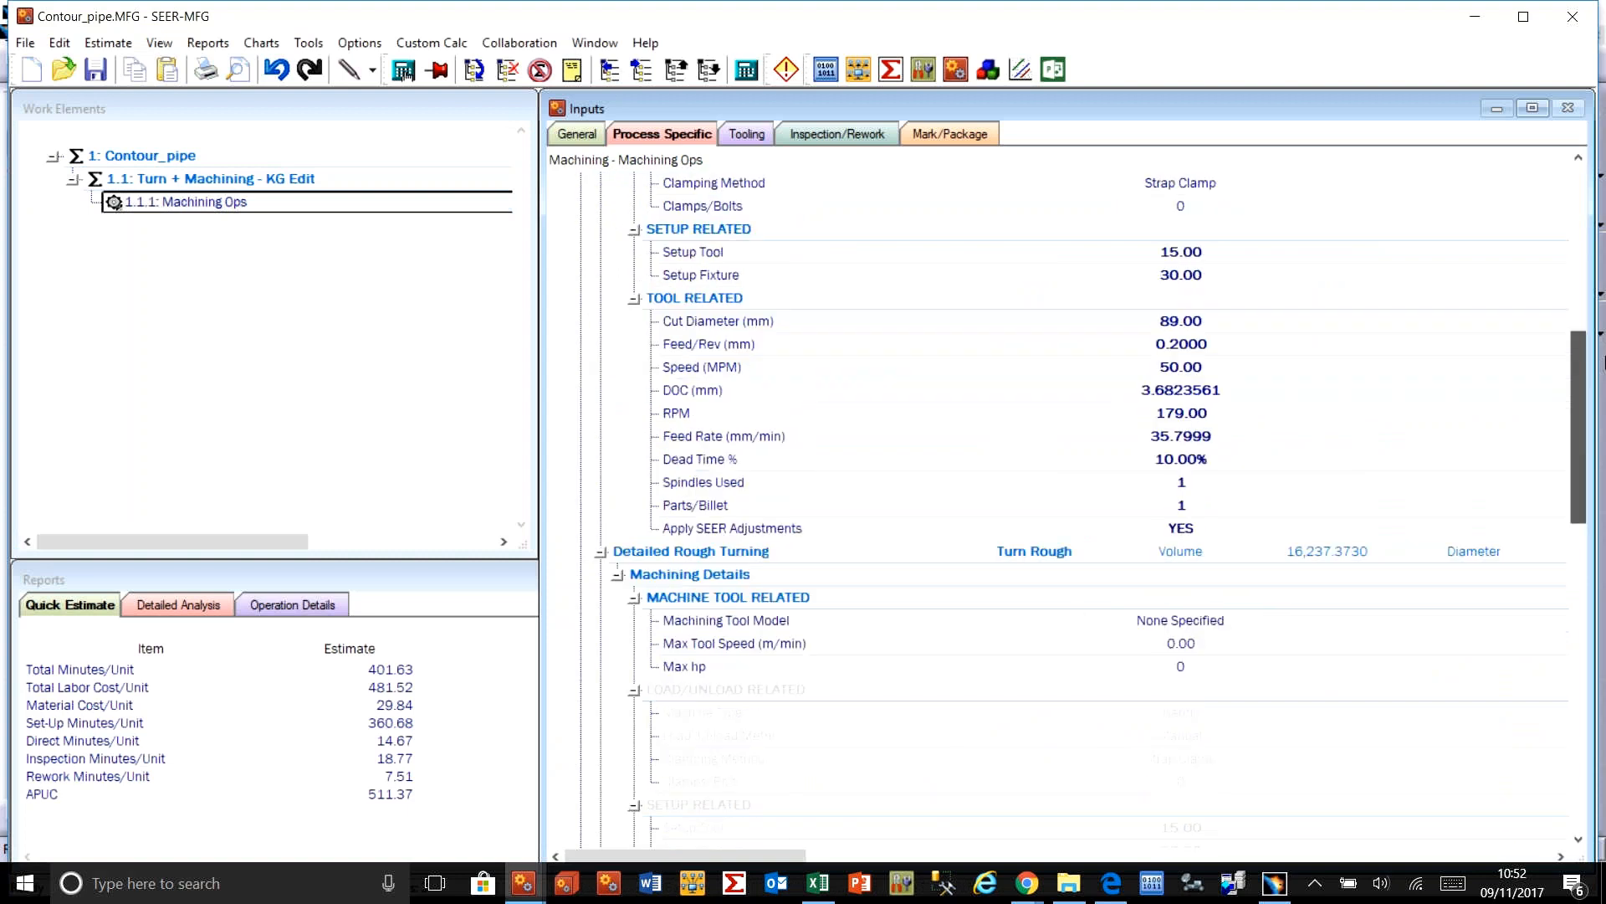
{"action": "scroll", "coordinate": [1062, 502], "scroll_direction": "down", "scroll_amount": 7}
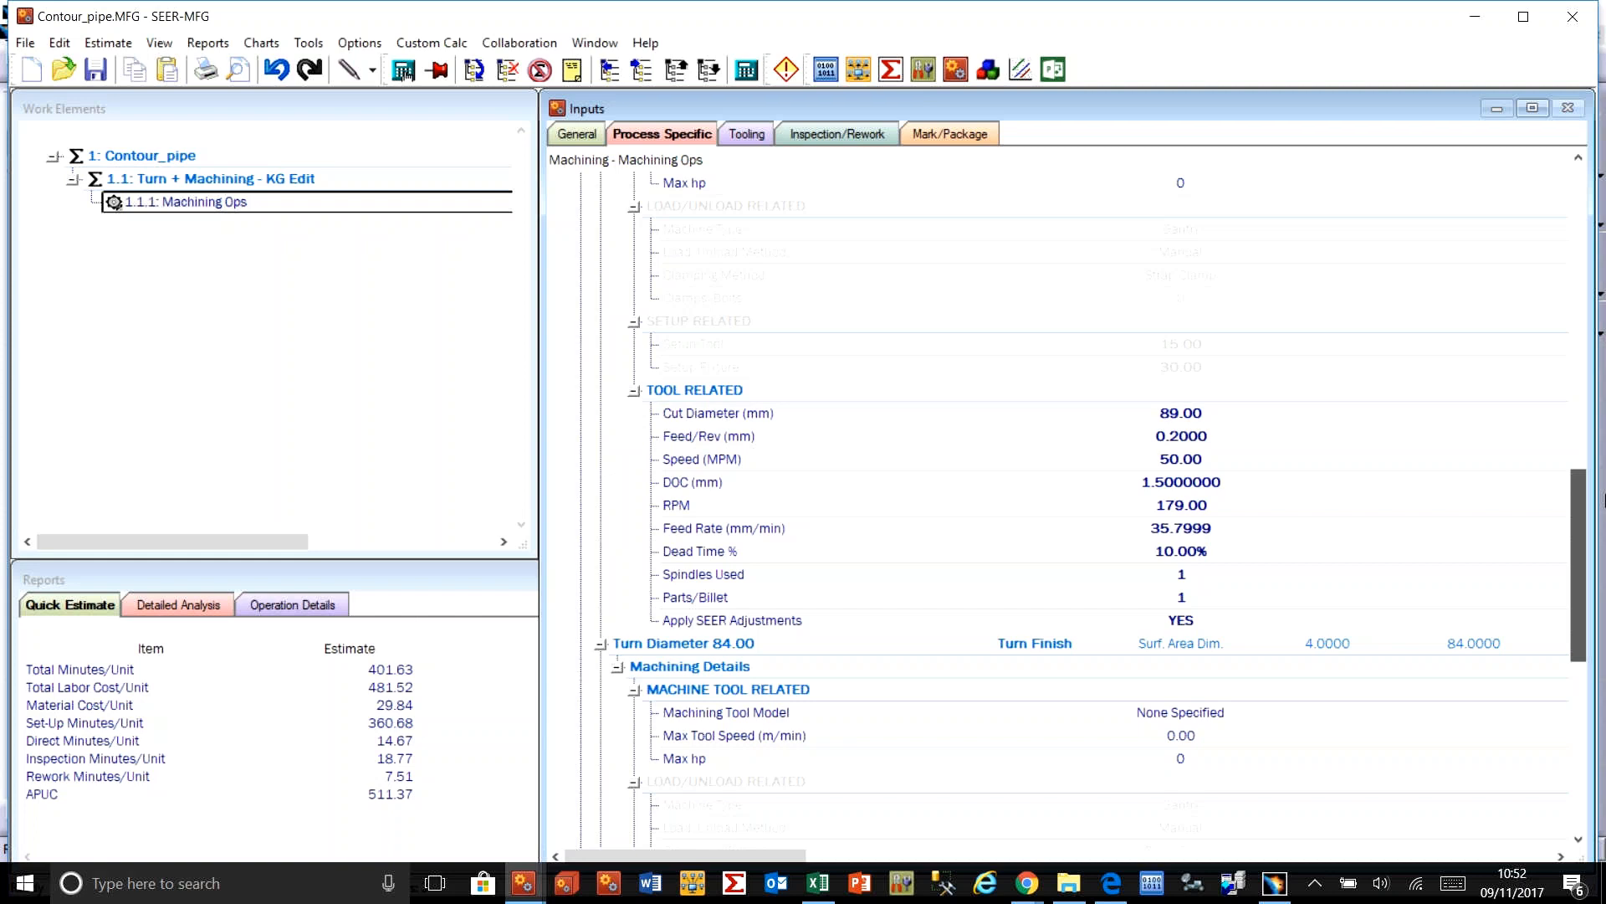
{"action": "left_click_drag", "start_coordinate": [1603, 500], "coordinate": [1603, 676]}
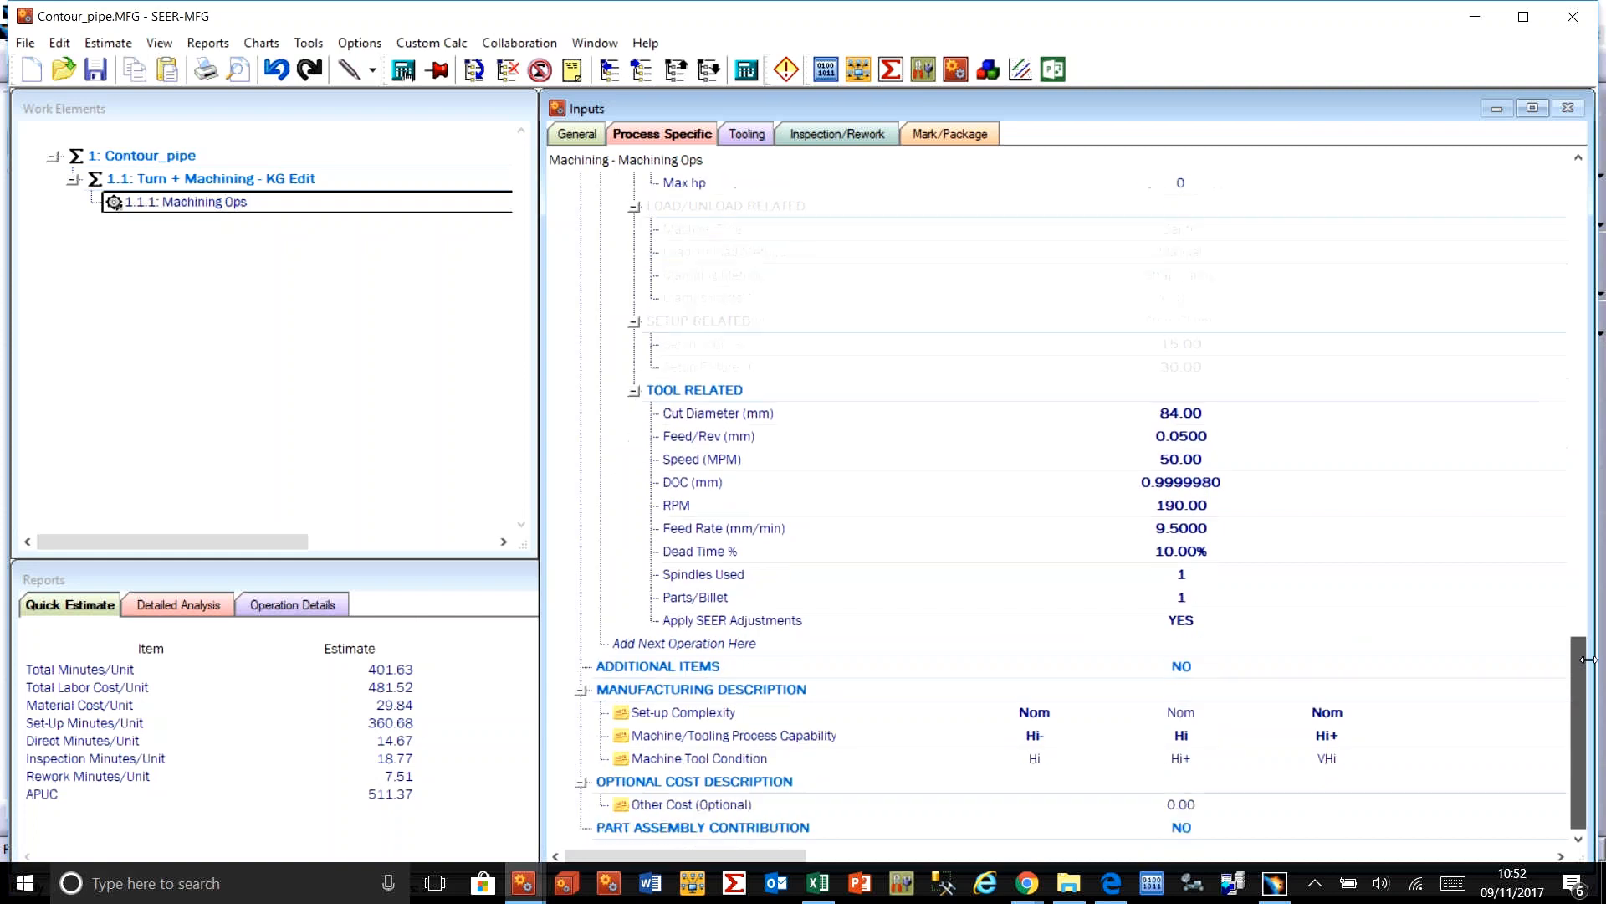
{"action": "left_click", "coordinate": [1187, 437]}
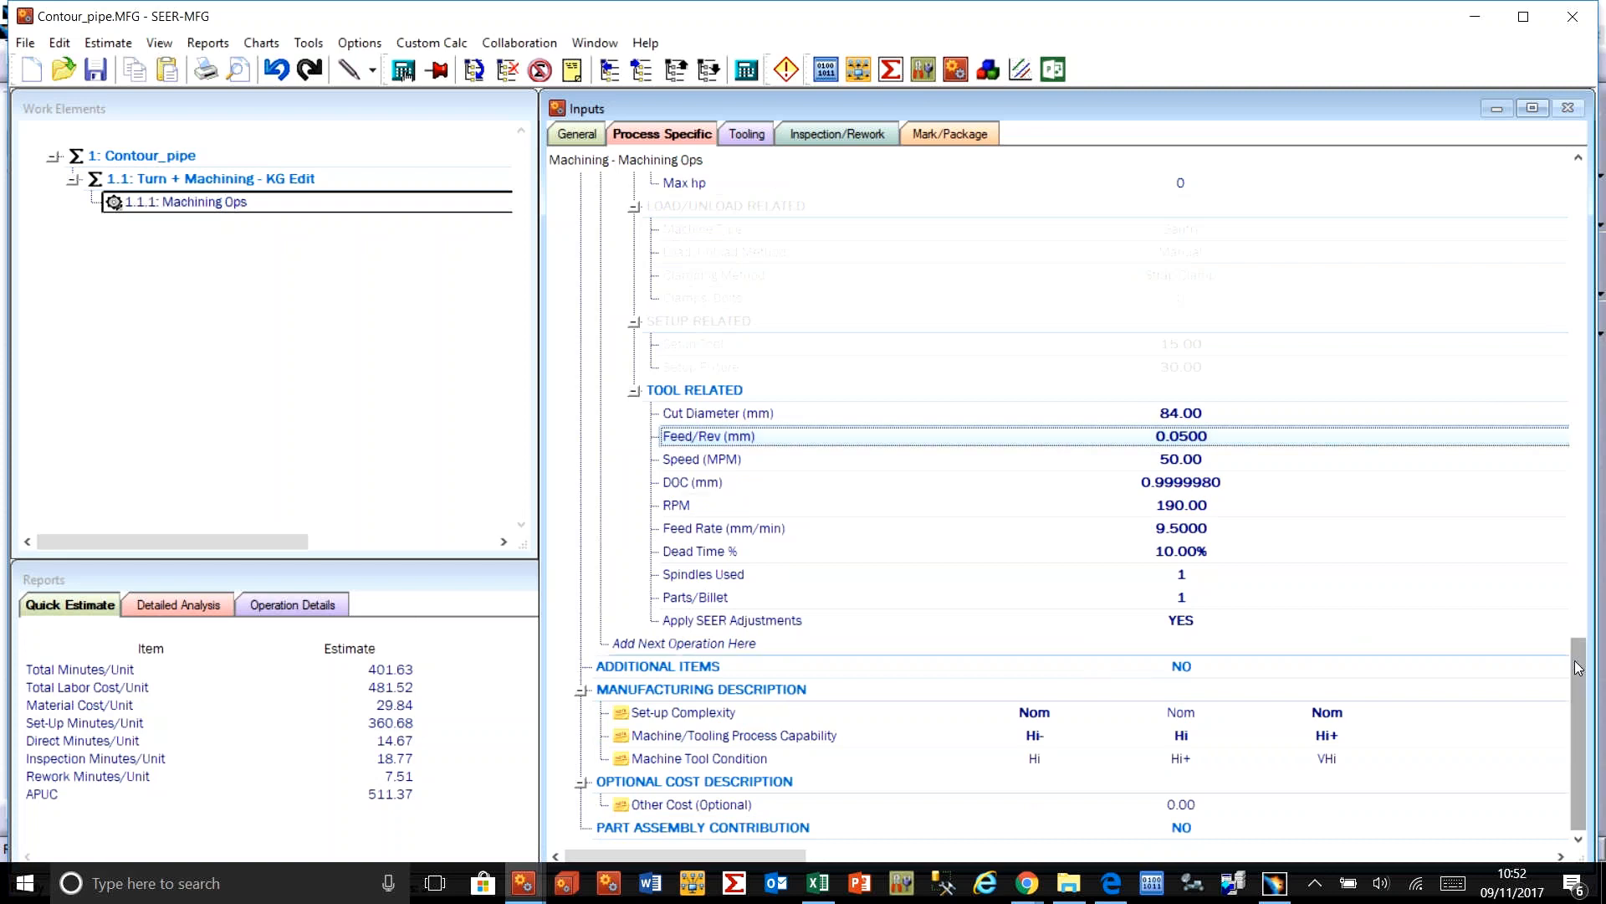
{"action": "scroll", "coordinate": [1577, 667], "scroll_direction": "up", "scroll_amount": 3}
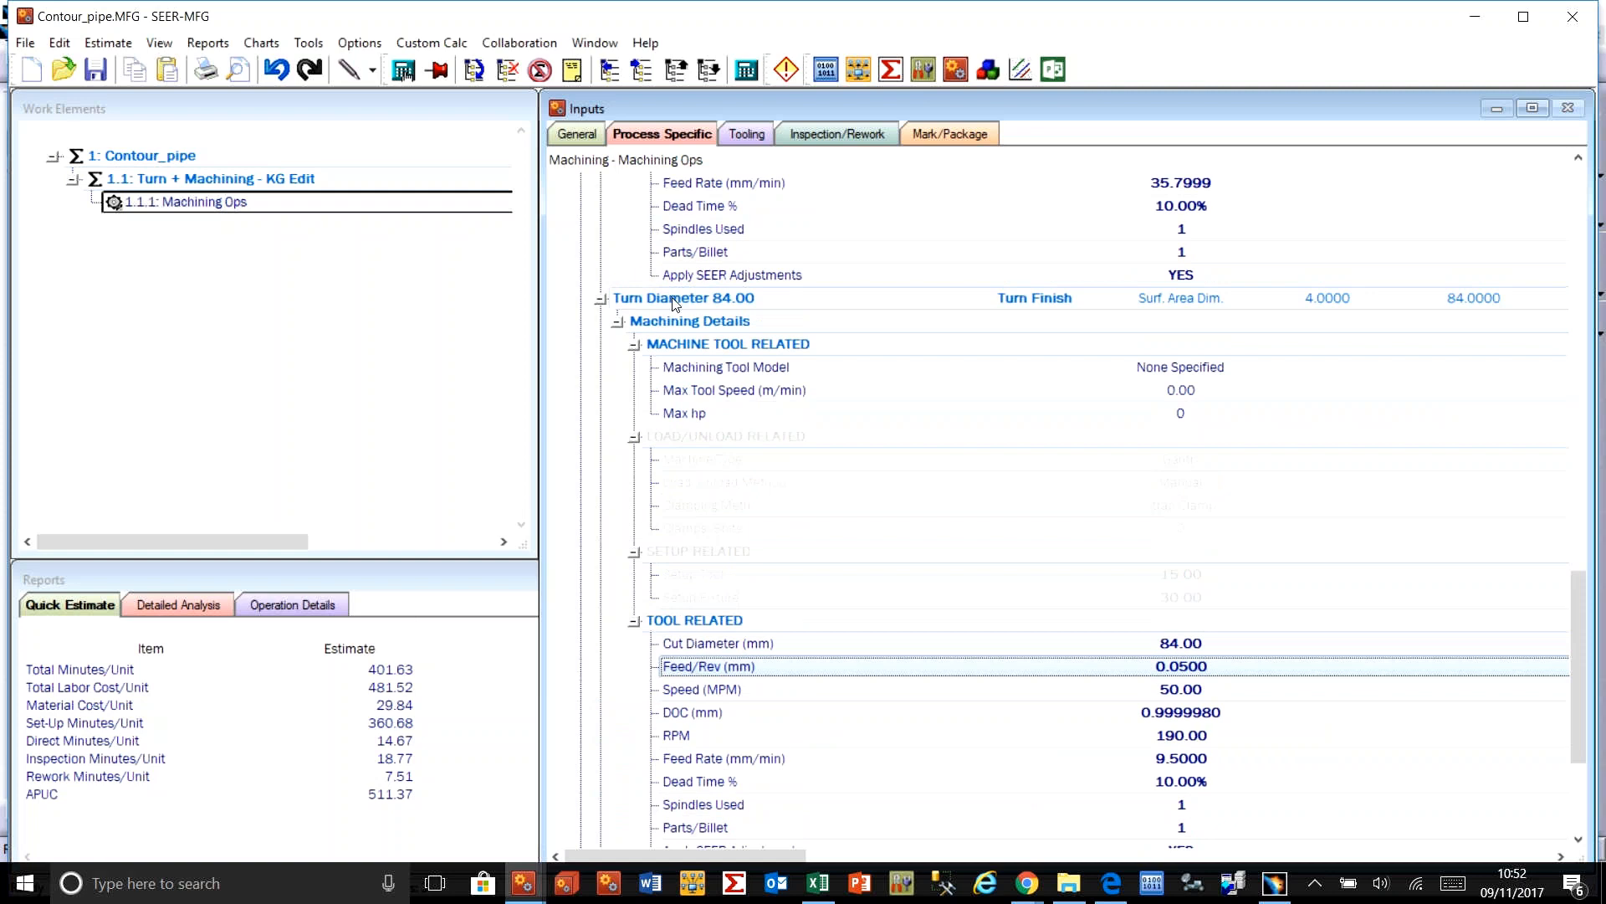
{"action": "left_click", "coordinate": [617, 321]}
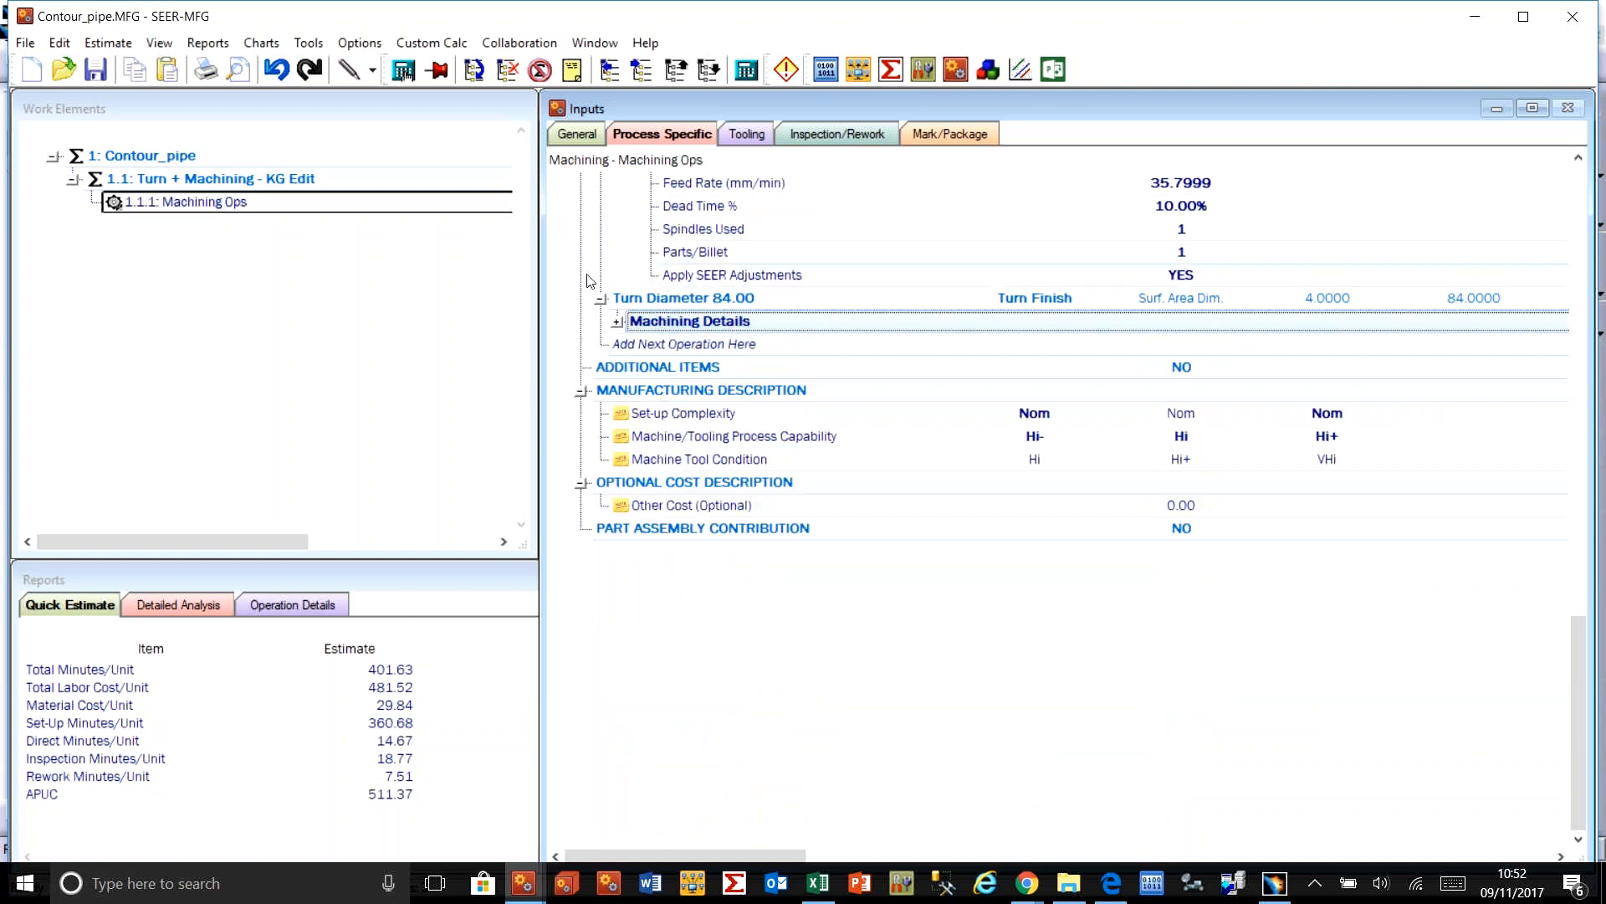
Step: Expand the machining details of Turn Diameter 84.00 and examine the Operation Details report in an enlarged separate window, closing it when done
{"action": "left_click", "coordinate": [617, 321]}
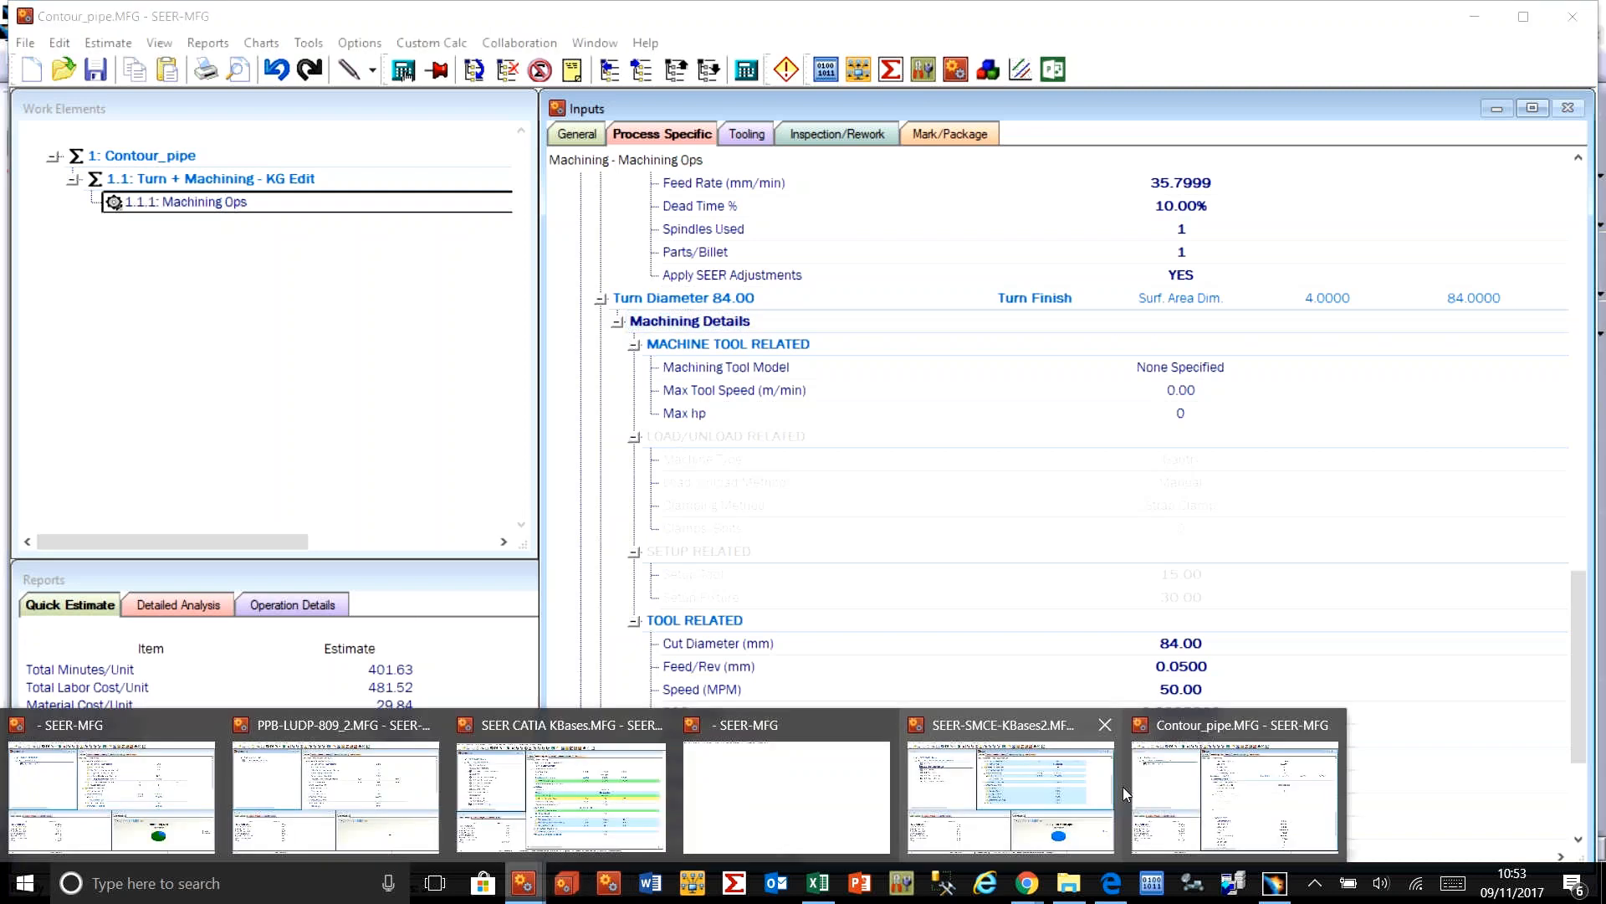
{"action": "left_click", "coordinate": [287, 606]}
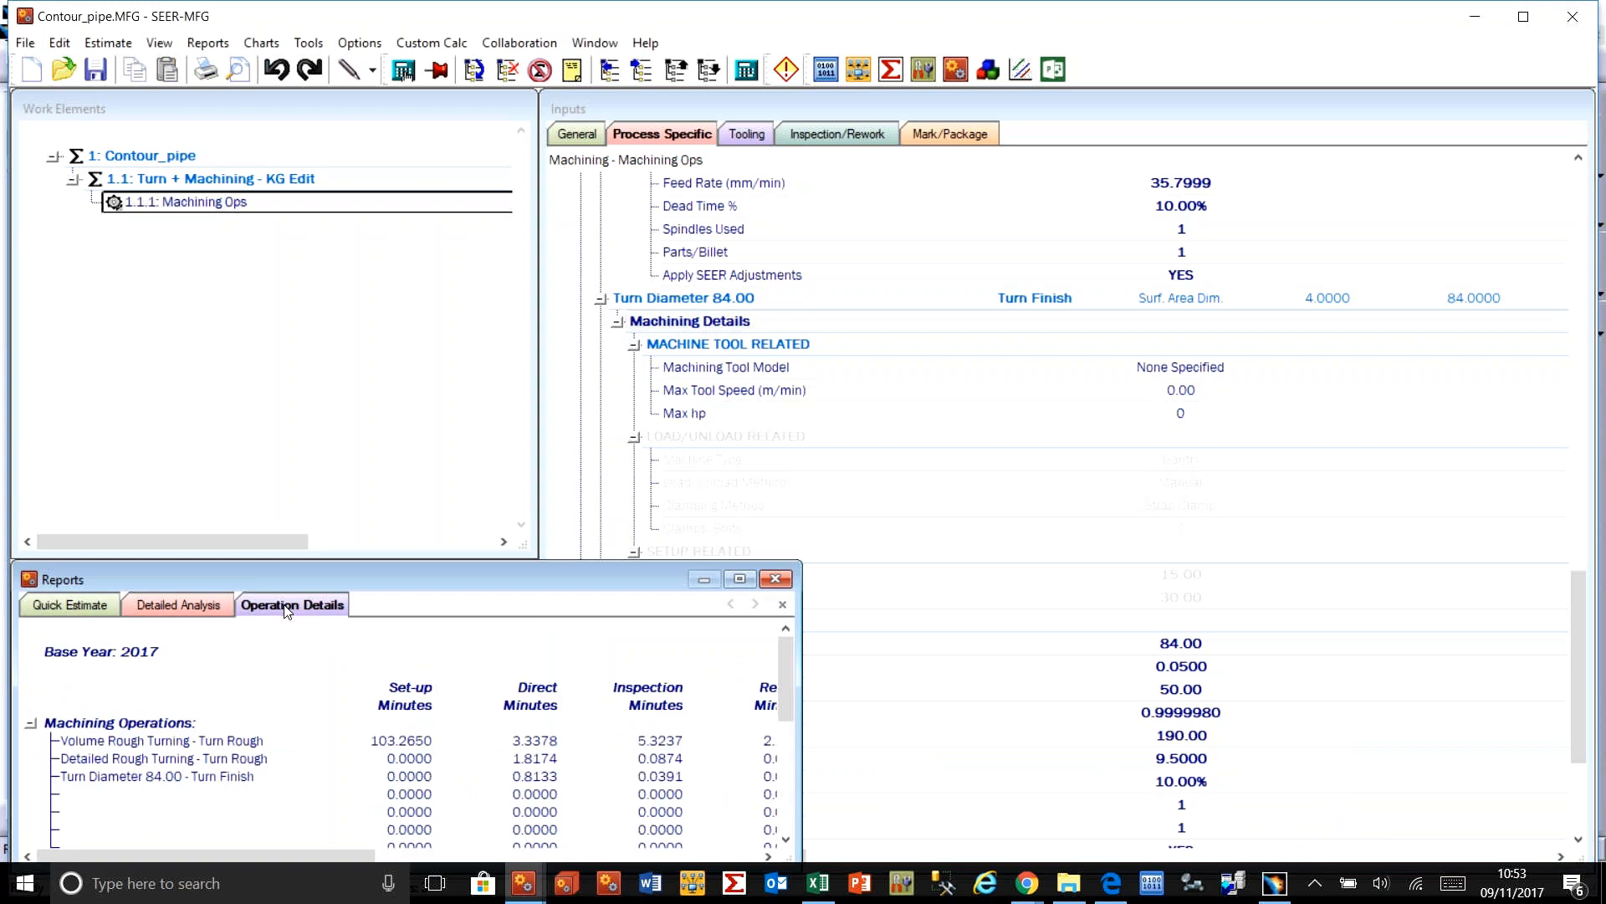
{"action": "left_click_drag", "start_coordinate": [287, 606], "coordinate": [443, 158]}
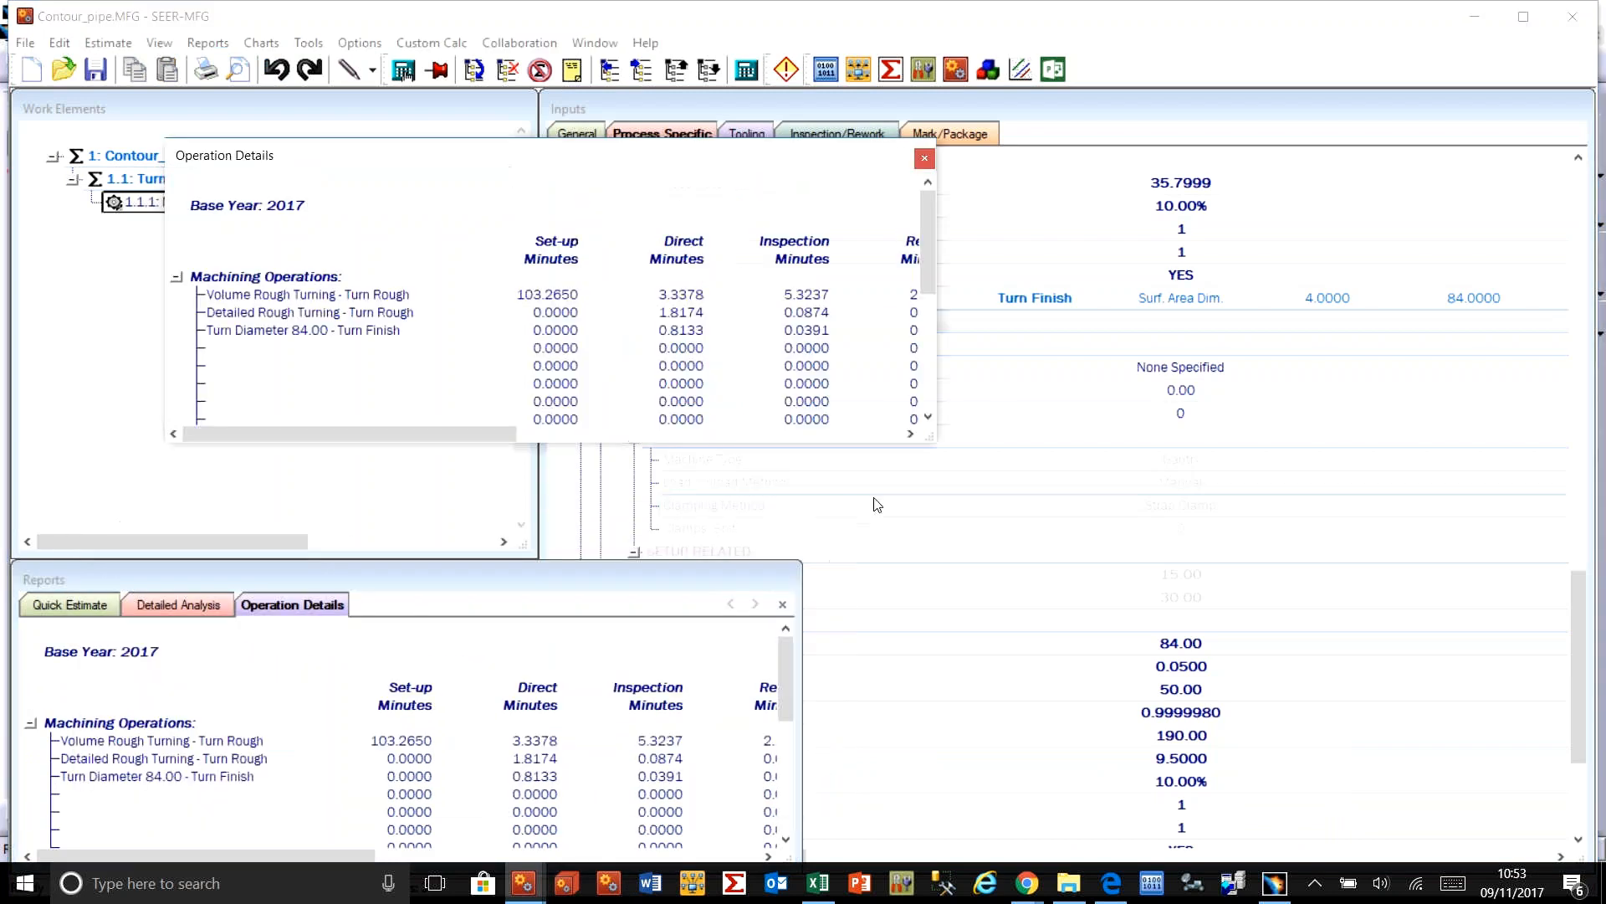
{"action": "left_click_drag", "start_coordinate": [934, 435], "coordinate": [1408, 697]}
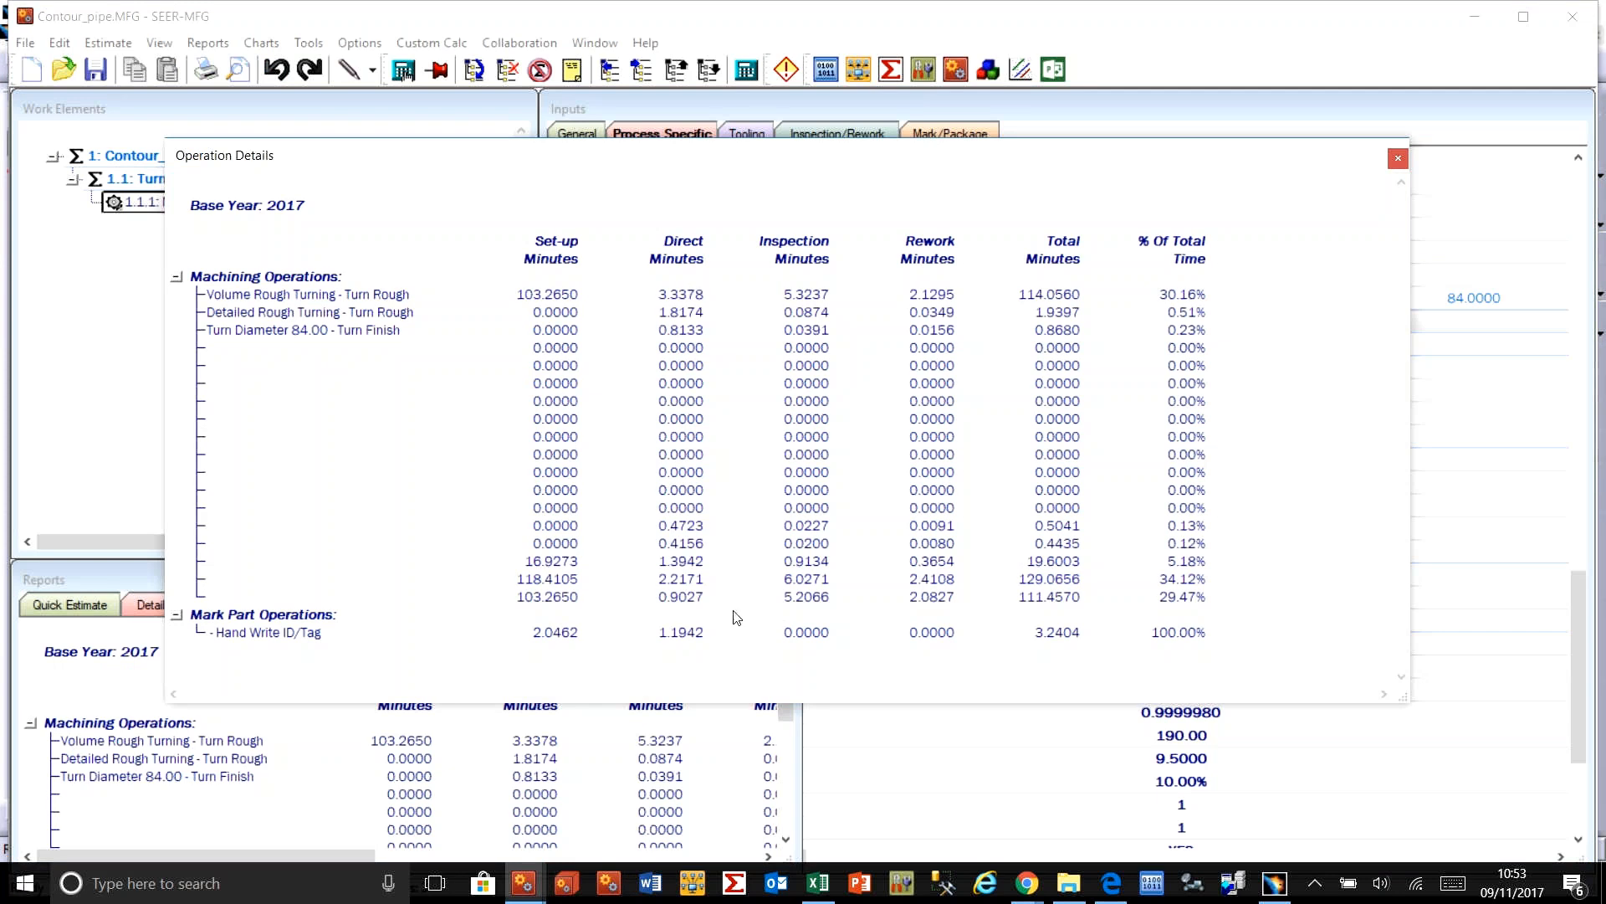
{"action": "left_click", "coordinate": [1397, 158]}
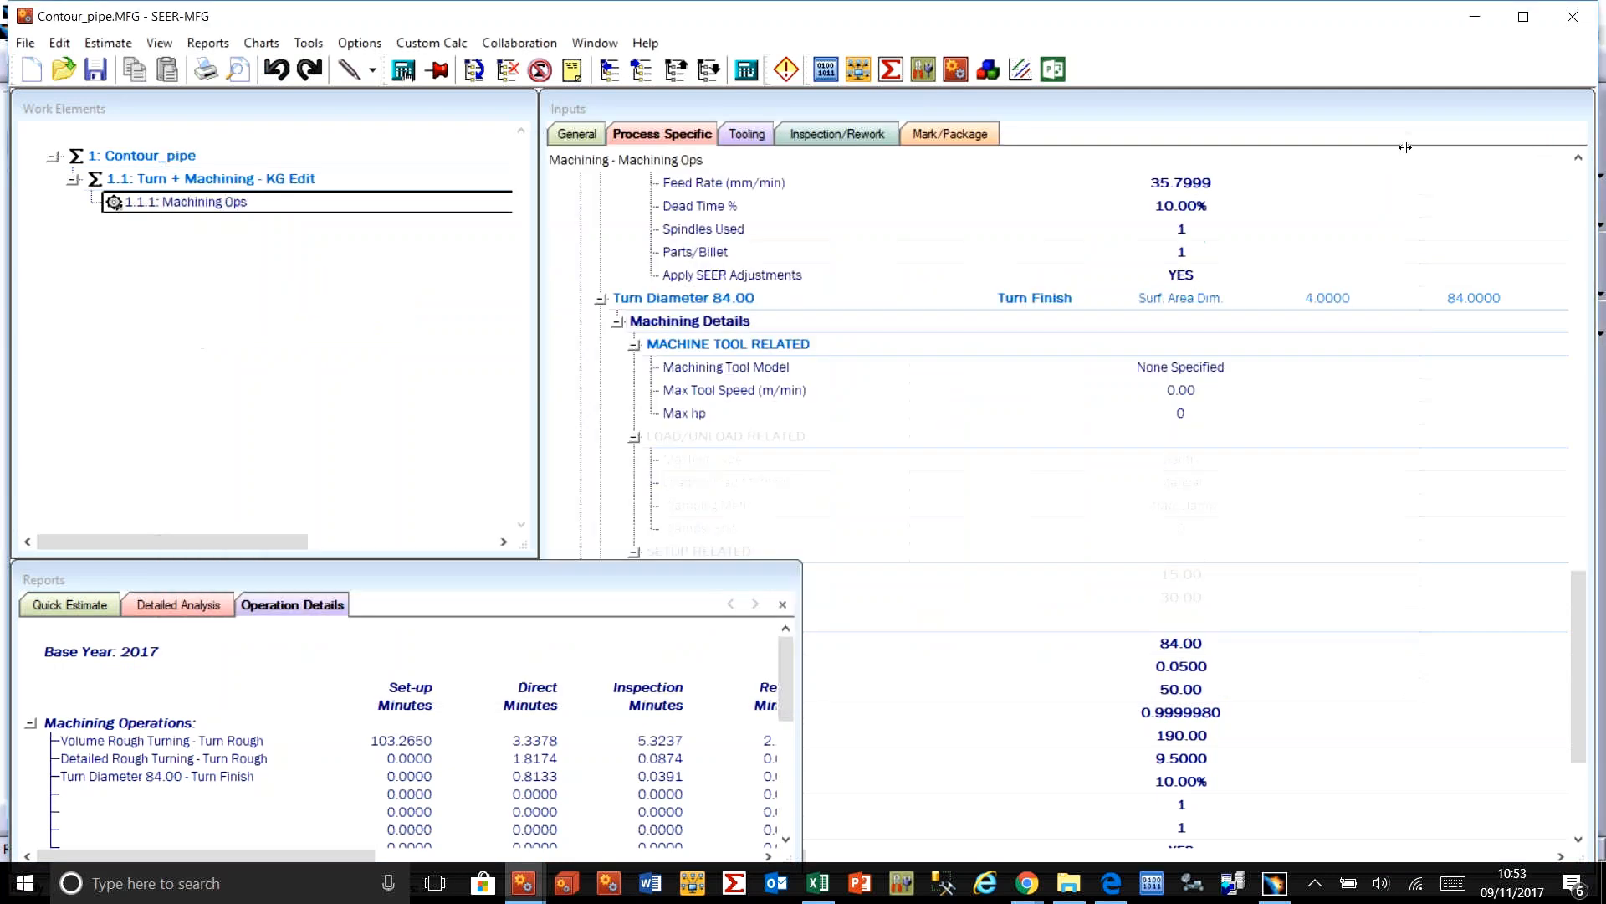
Step: Examine the Detailed Analysis report's labor, additional cost and currency data in an enlarged separate window, then close it
{"action": "double_click", "coordinate": [173, 605]}
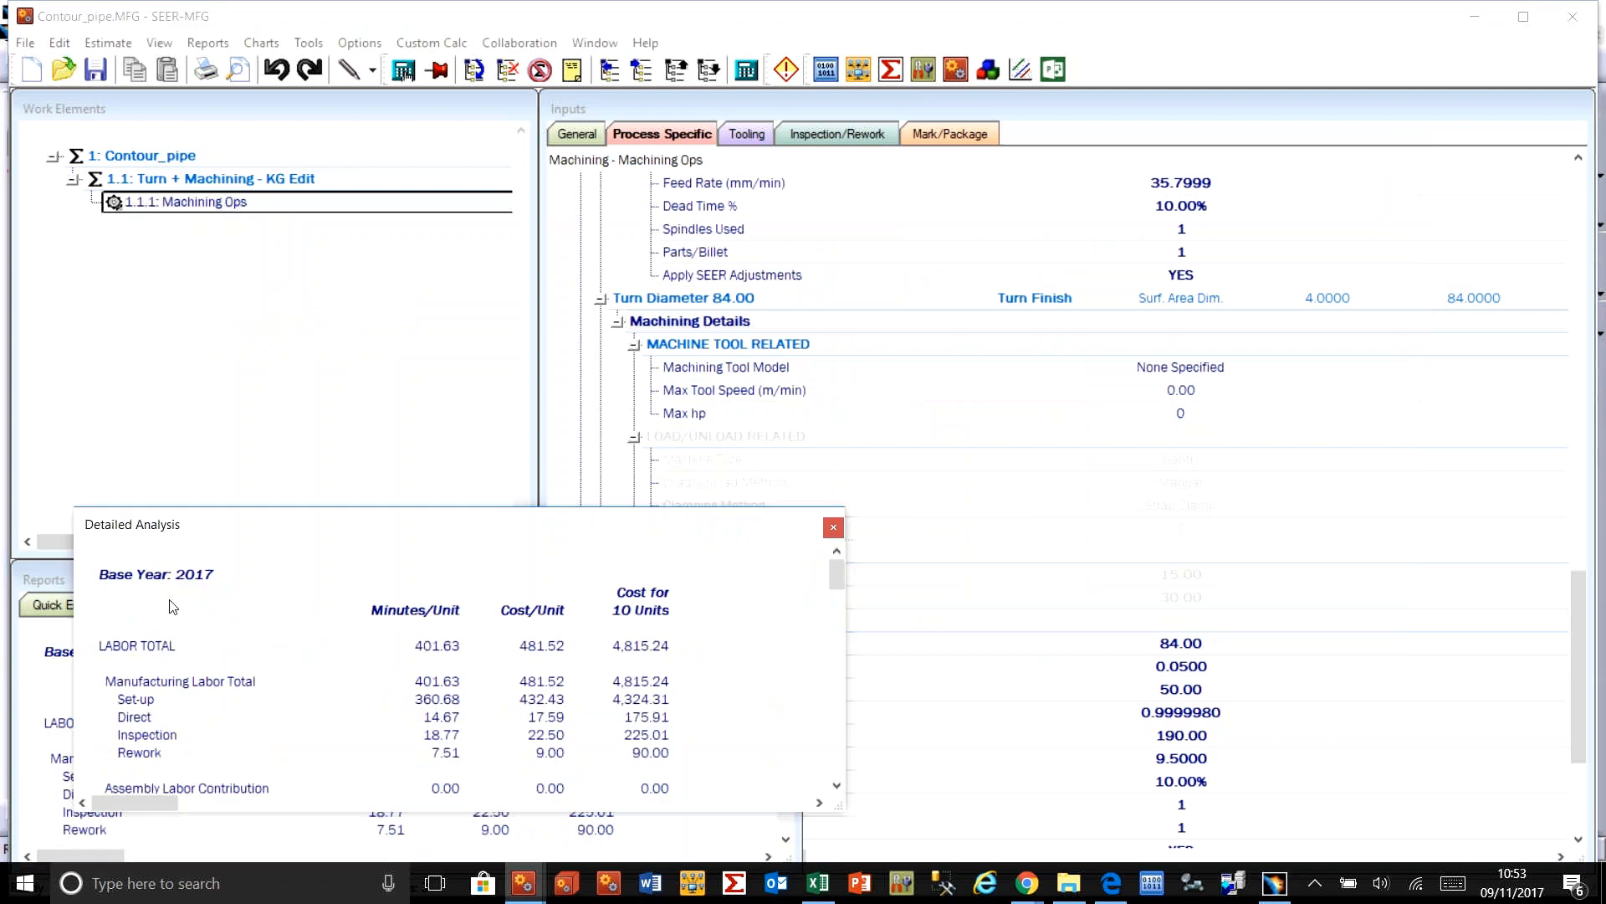
{"action": "left_click_drag", "start_coordinate": [413, 536], "coordinate": [508, 97]}
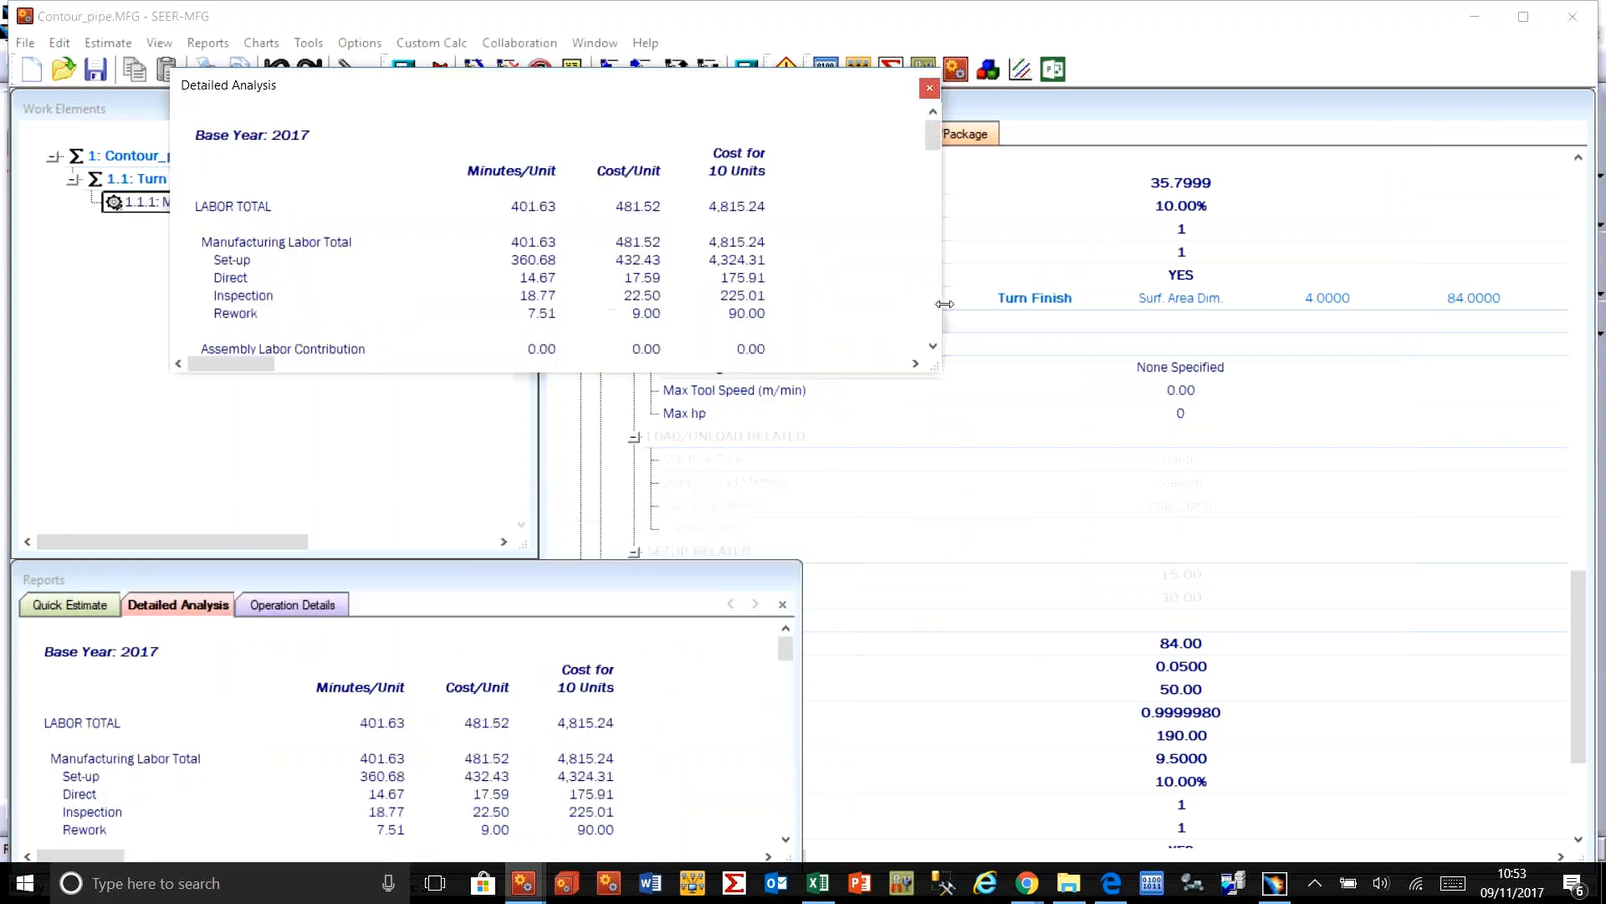
{"action": "left_click_drag", "start_coordinate": [940, 371], "coordinate": [1417, 898]}
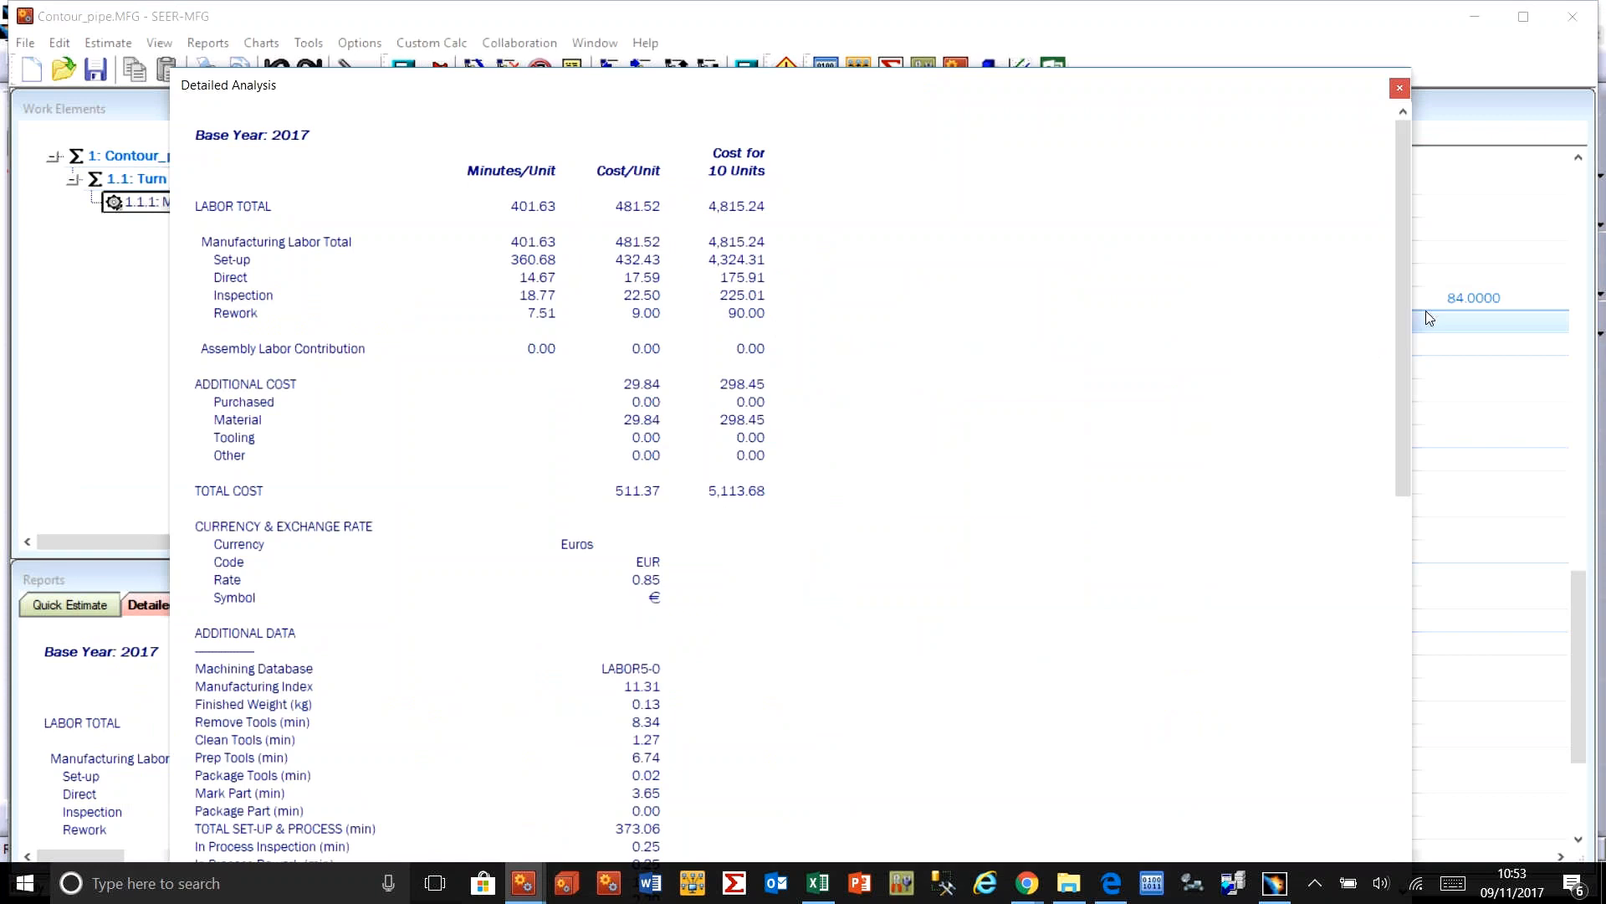
{"action": "left_click_drag", "start_coordinate": [1404, 226], "coordinate": [1432, 109]}
{"action": "left_click", "coordinate": [1400, 87]}
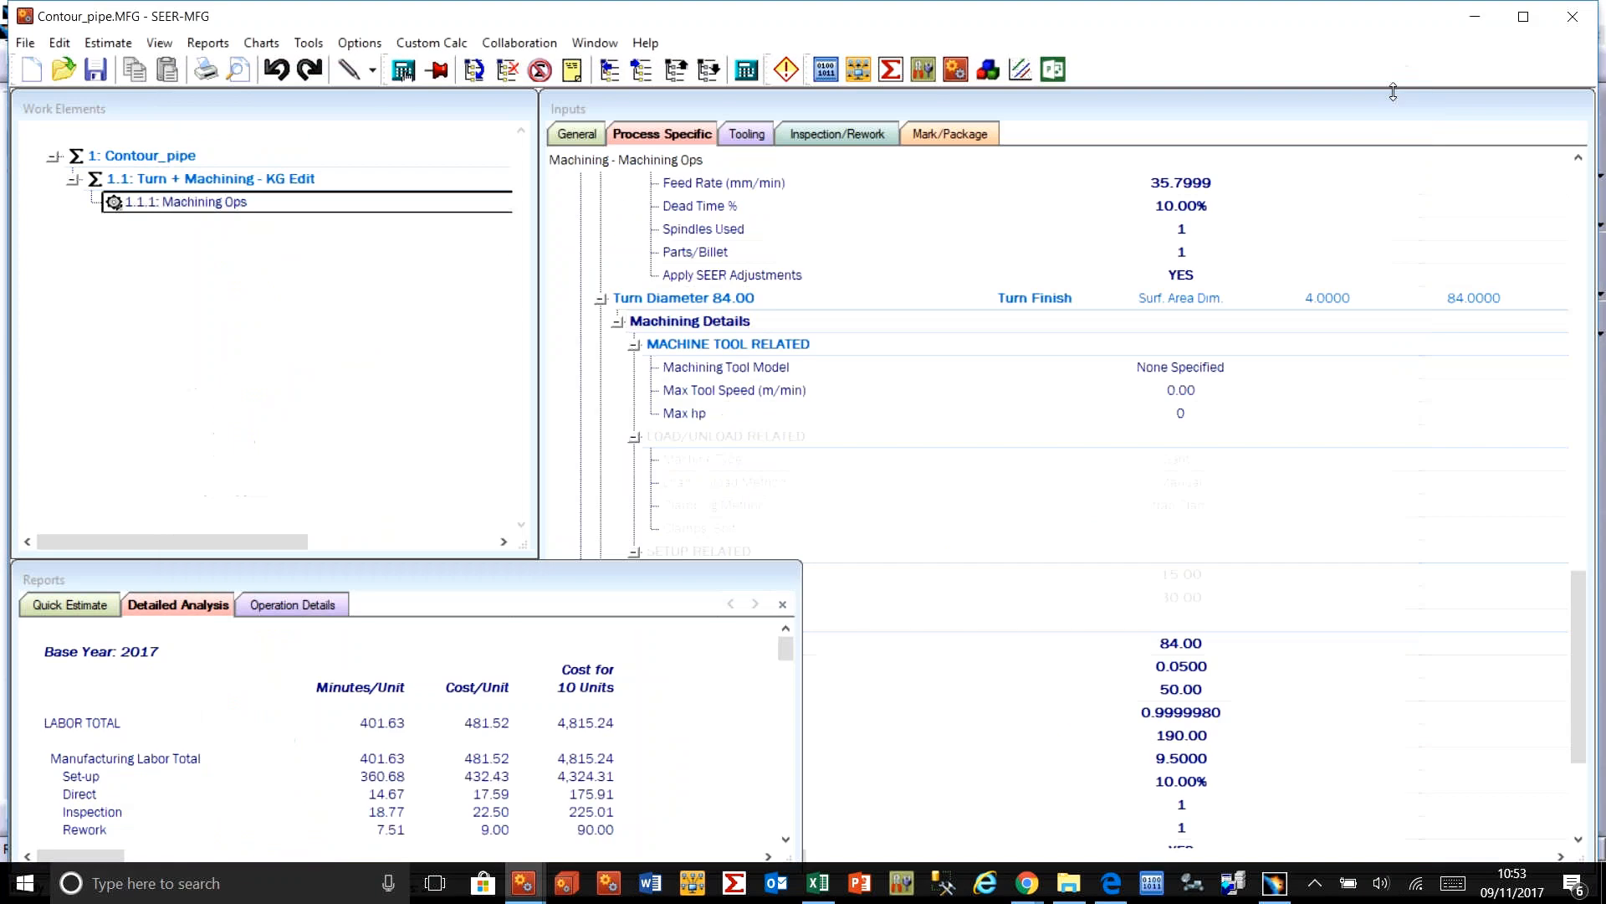
Step: Restore the standard window arrangement with the Cost Allocation chart beside the reports and below the inputs
{"action": "left_click", "coordinate": [1110, 325]}
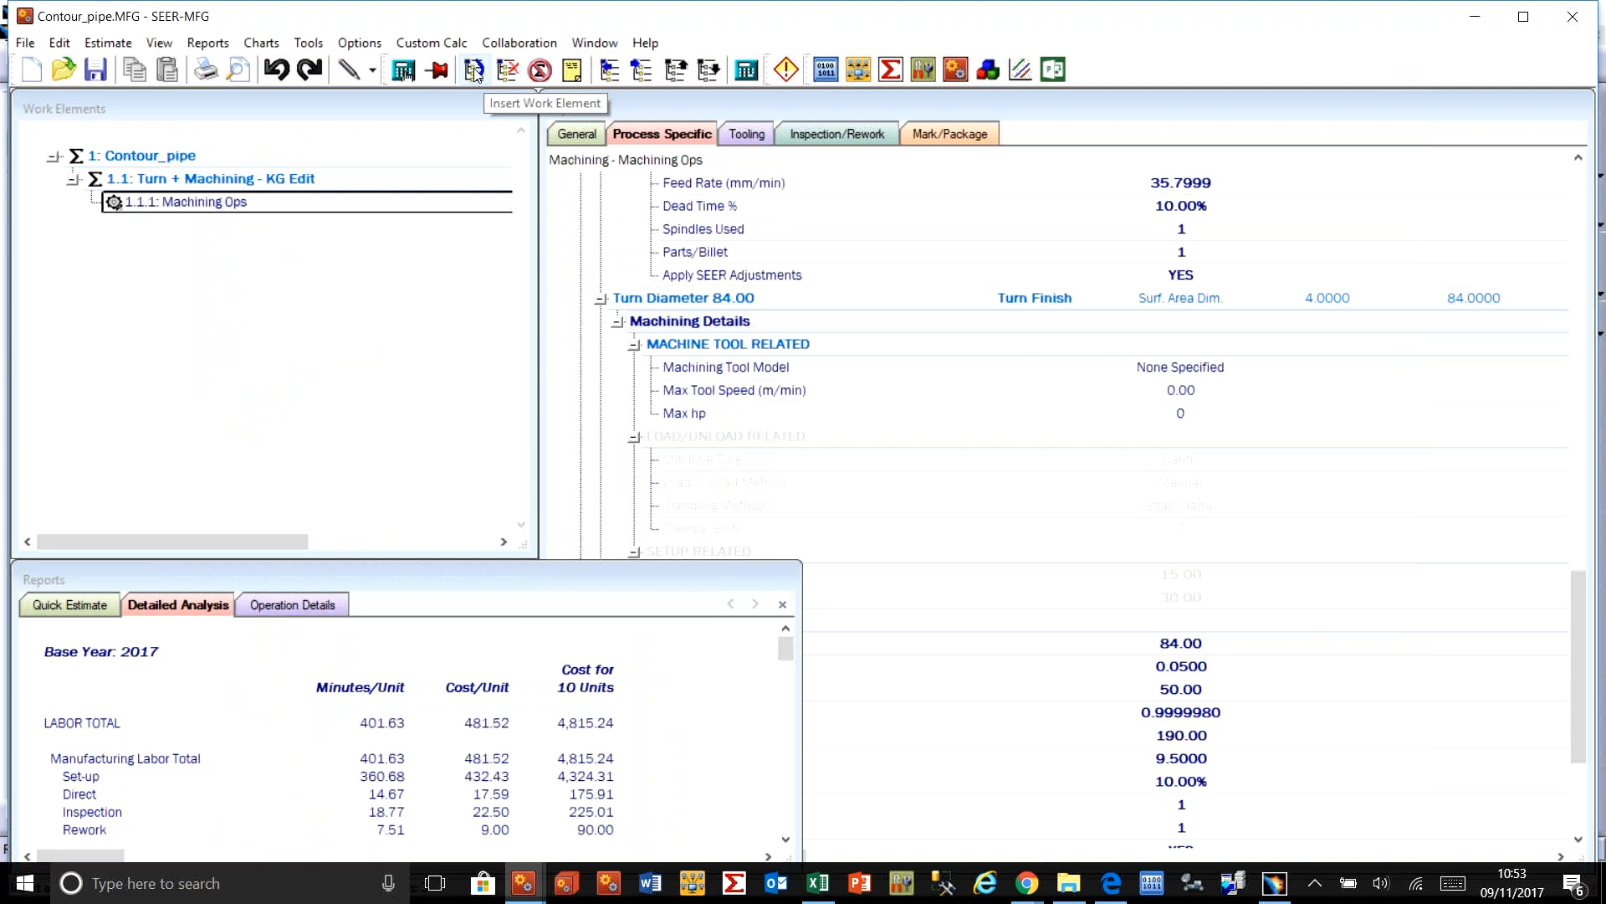
{"action": "left_click", "coordinate": [377, 210]}
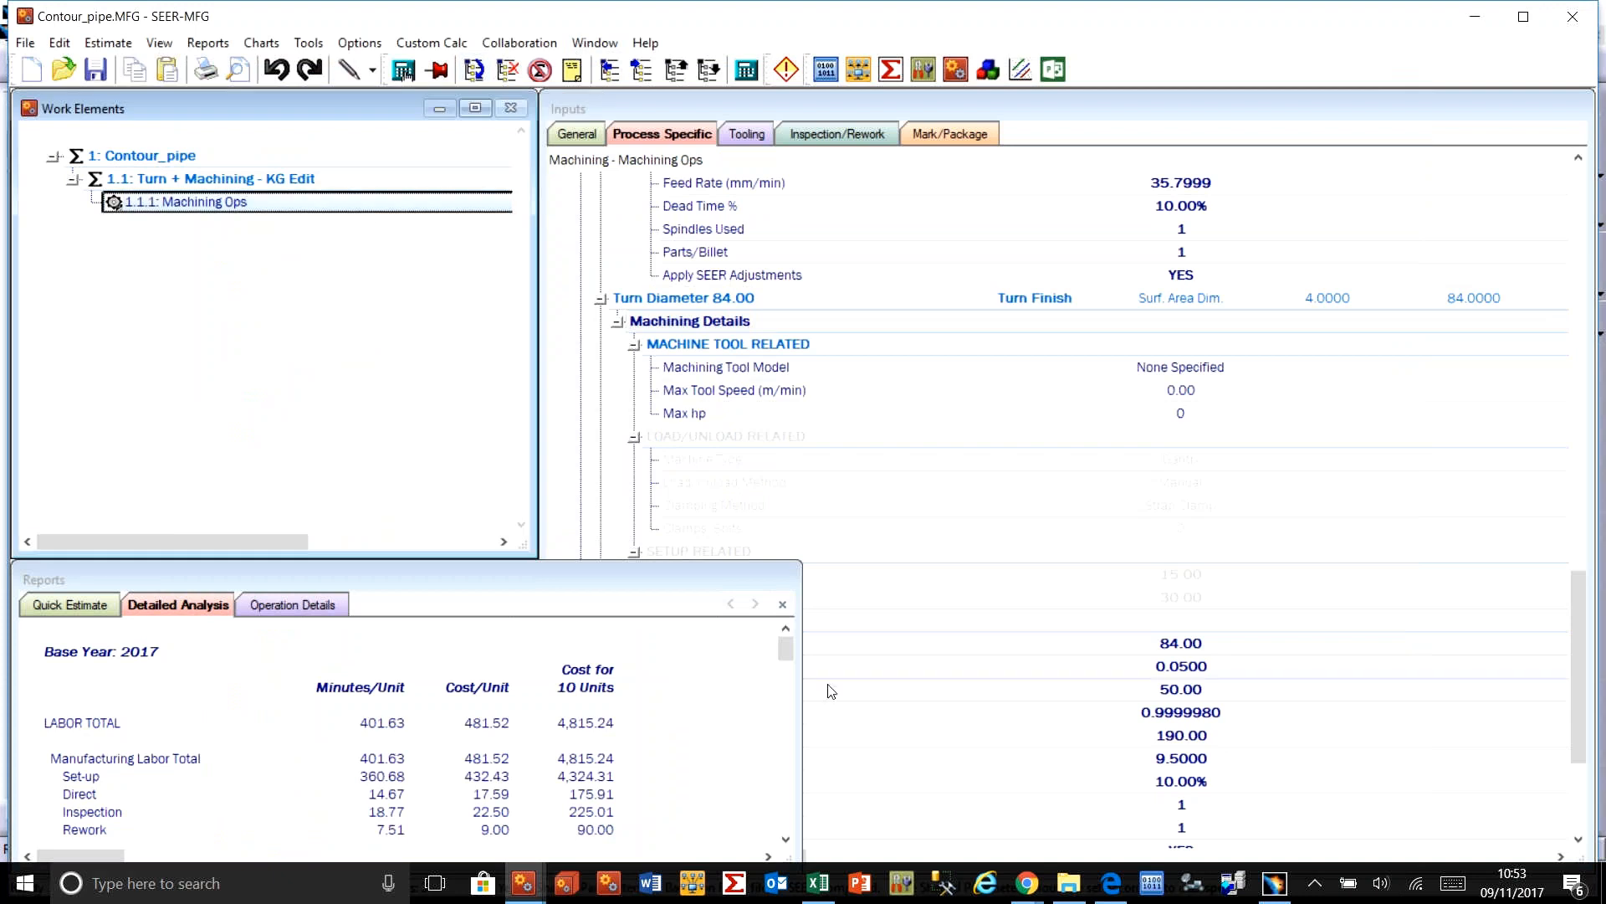
{"action": "left_click_drag", "start_coordinate": [805, 701], "coordinate": [538, 615]}
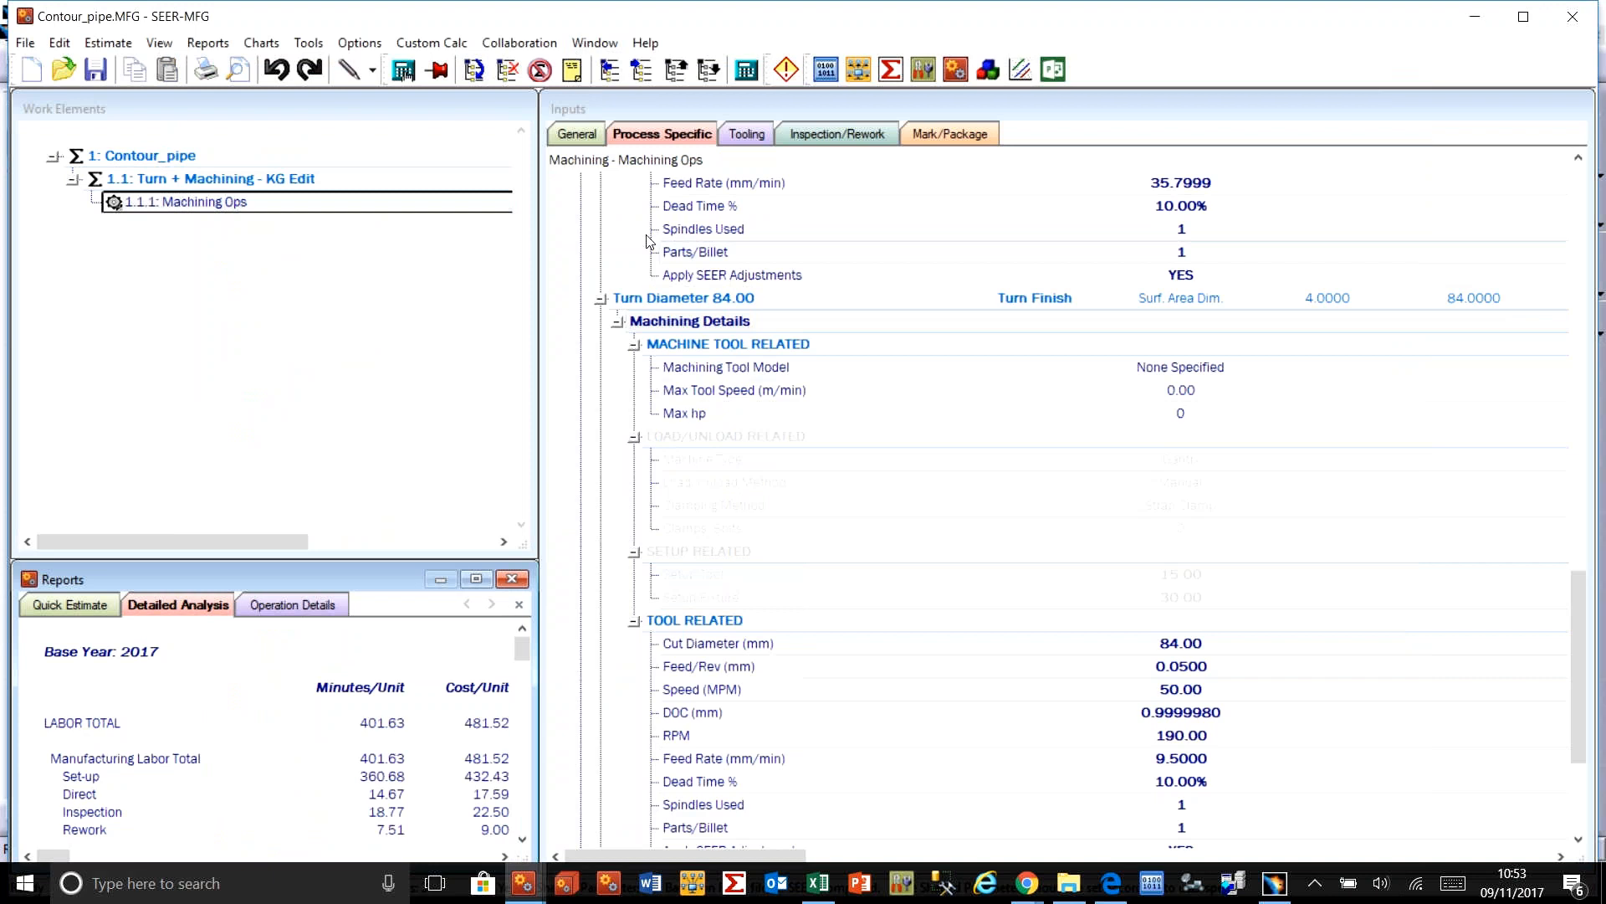
{"action": "left_click", "coordinate": [595, 42]}
{"action": "left_click", "coordinate": [595, 65]}
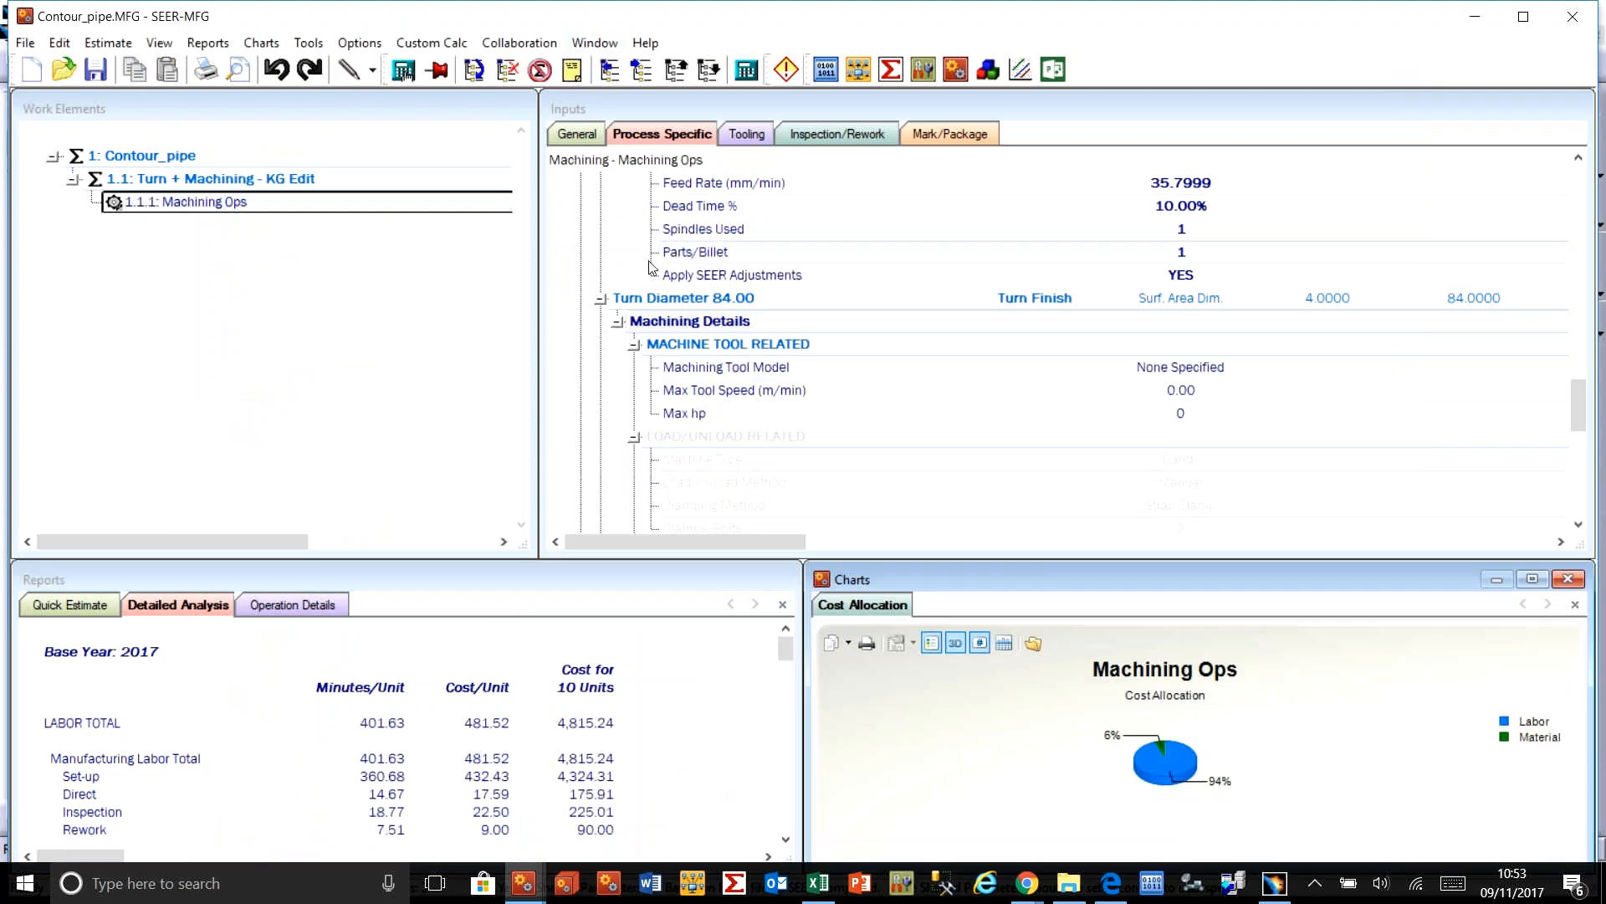
Step: Collapse Turn Diameter 84.00 and start a new Drill operation after it with the description Tooling Hole
{"action": "left_click", "coordinate": [600, 300]}
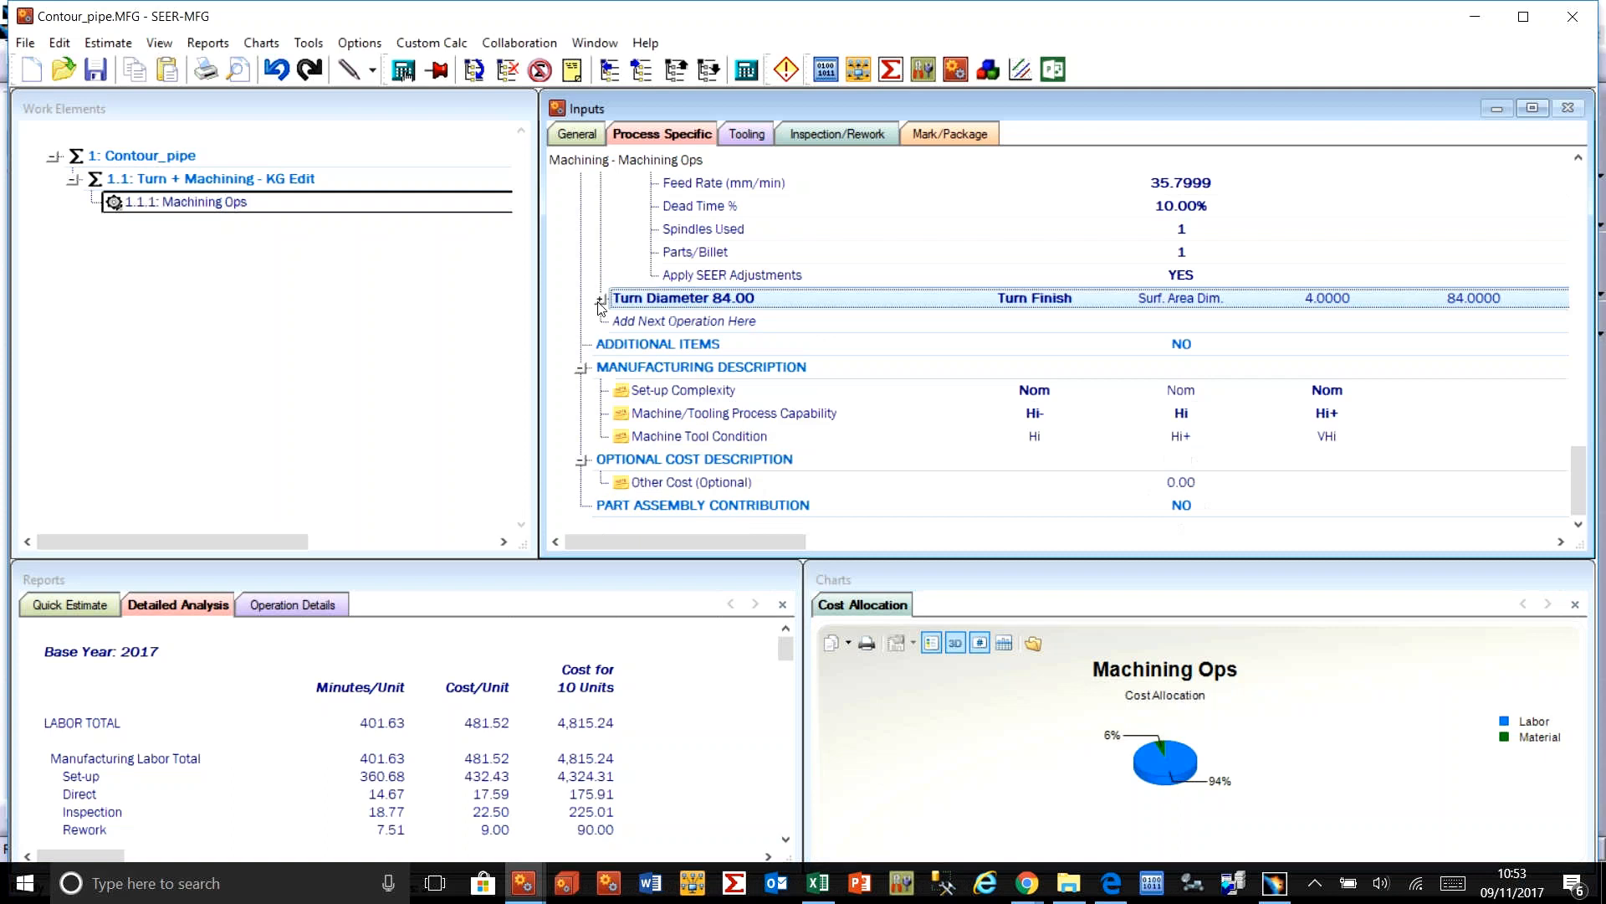
{"action": "double_click", "coordinate": [651, 322]}
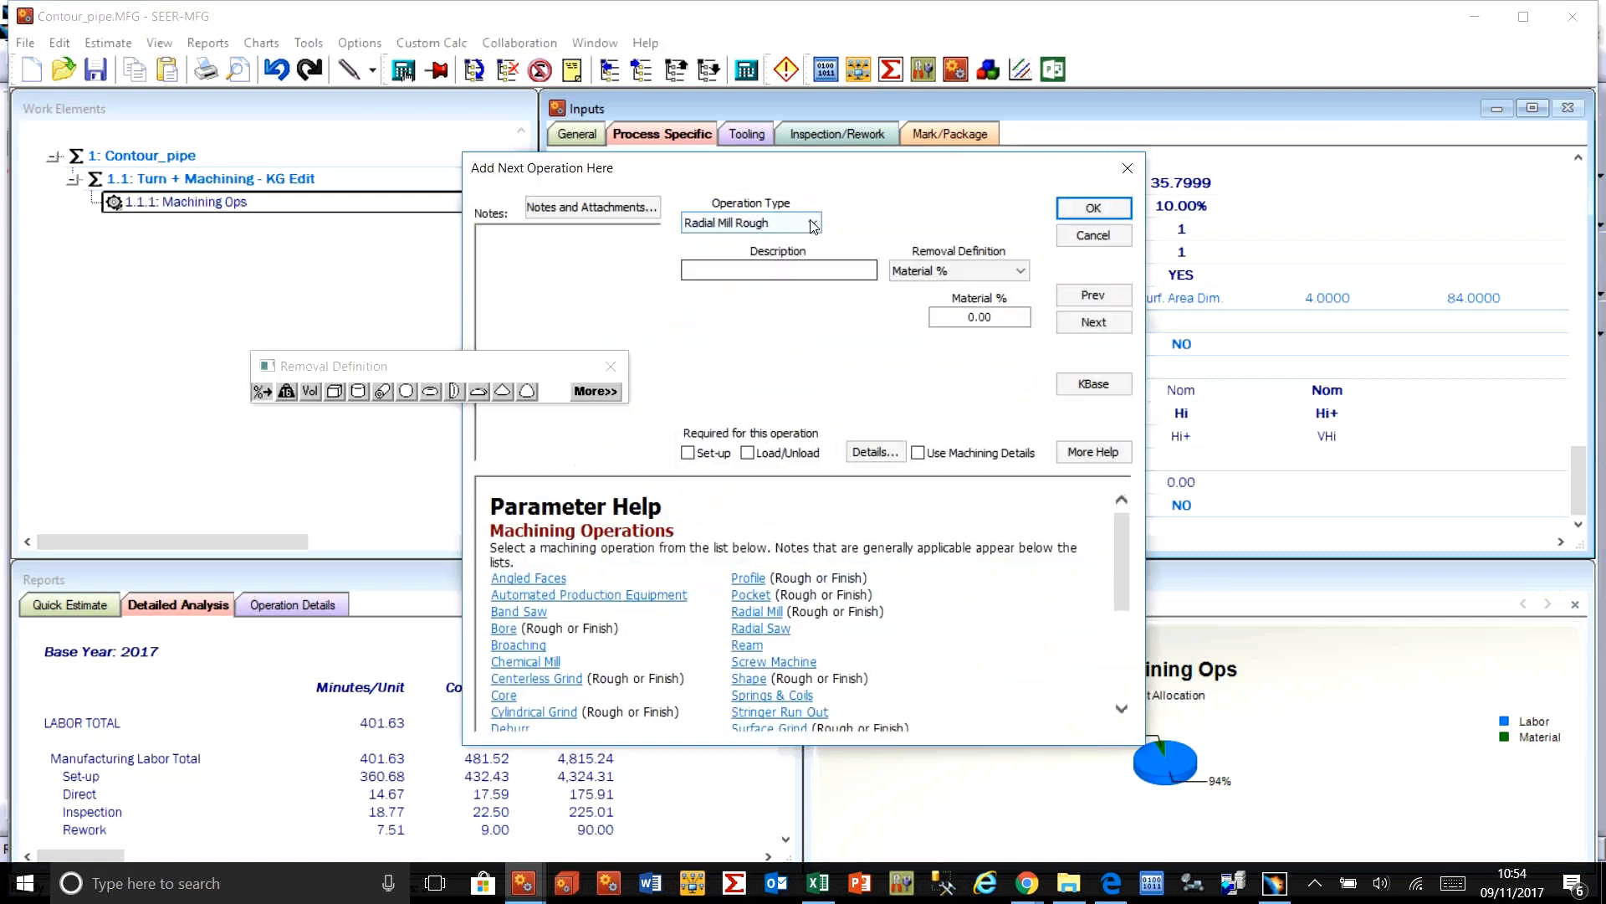
{"action": "left_click", "coordinate": [752, 223]}
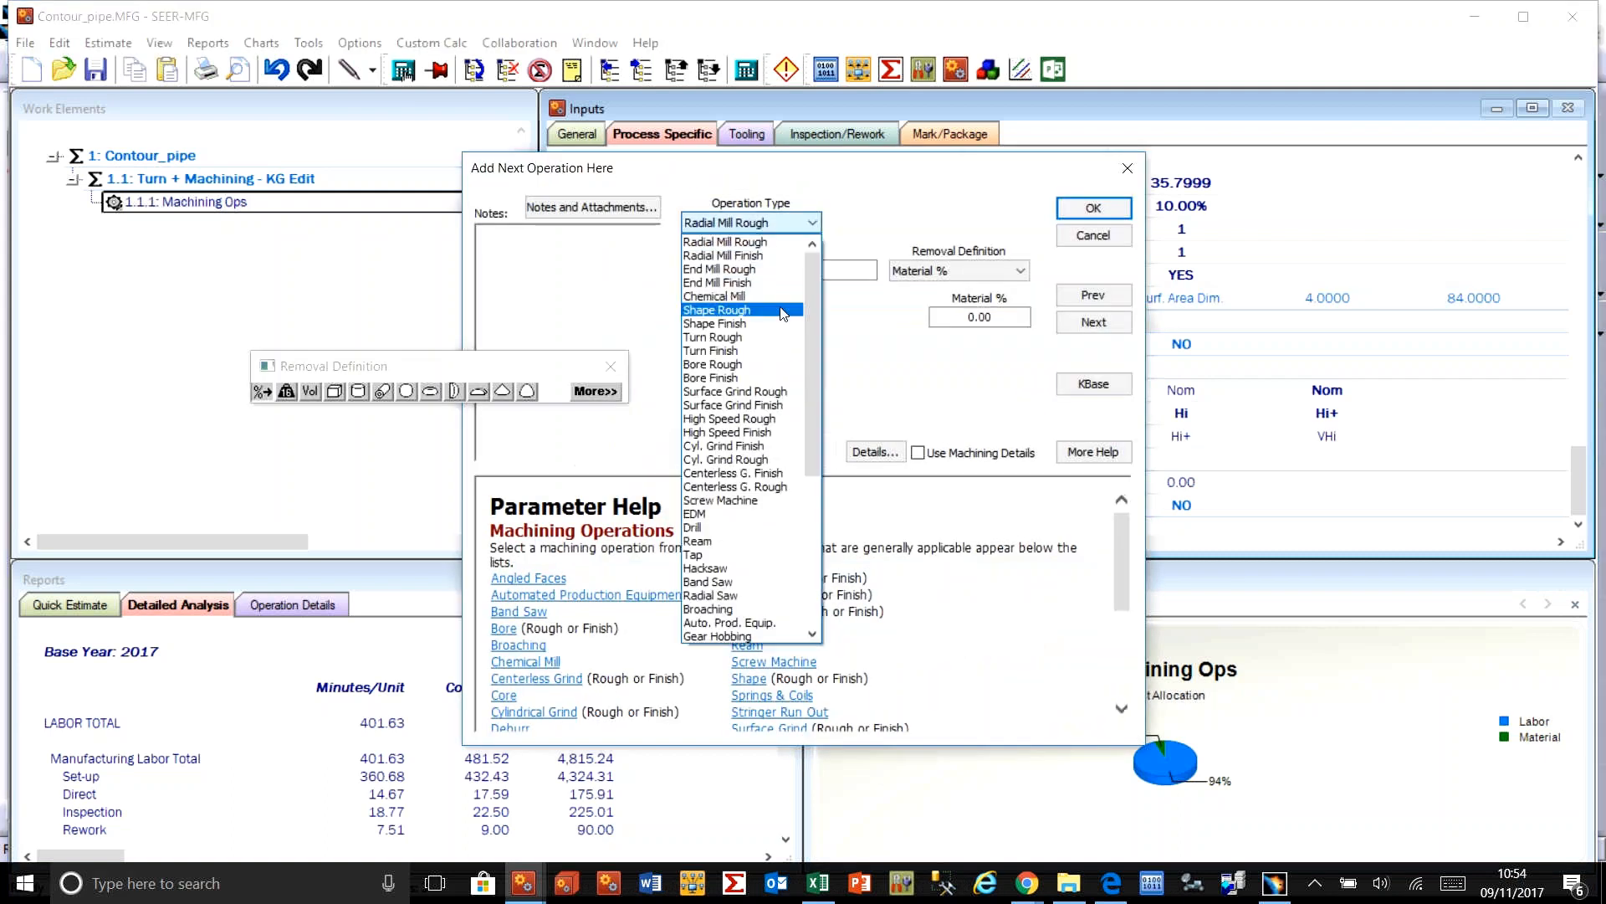
{"action": "left_click", "coordinate": [778, 527]}
{"action": "left_click", "coordinate": [710, 268]}
{"action": "type", "text": "Tooling Hole"}
Step: Set the Tooling Hole drilling to 1 hole, 9 mm deep and 8 mm in diameter, and add the operation
{"action": "left_click", "coordinate": [715, 317]}
{"action": "type", "text": "1"}
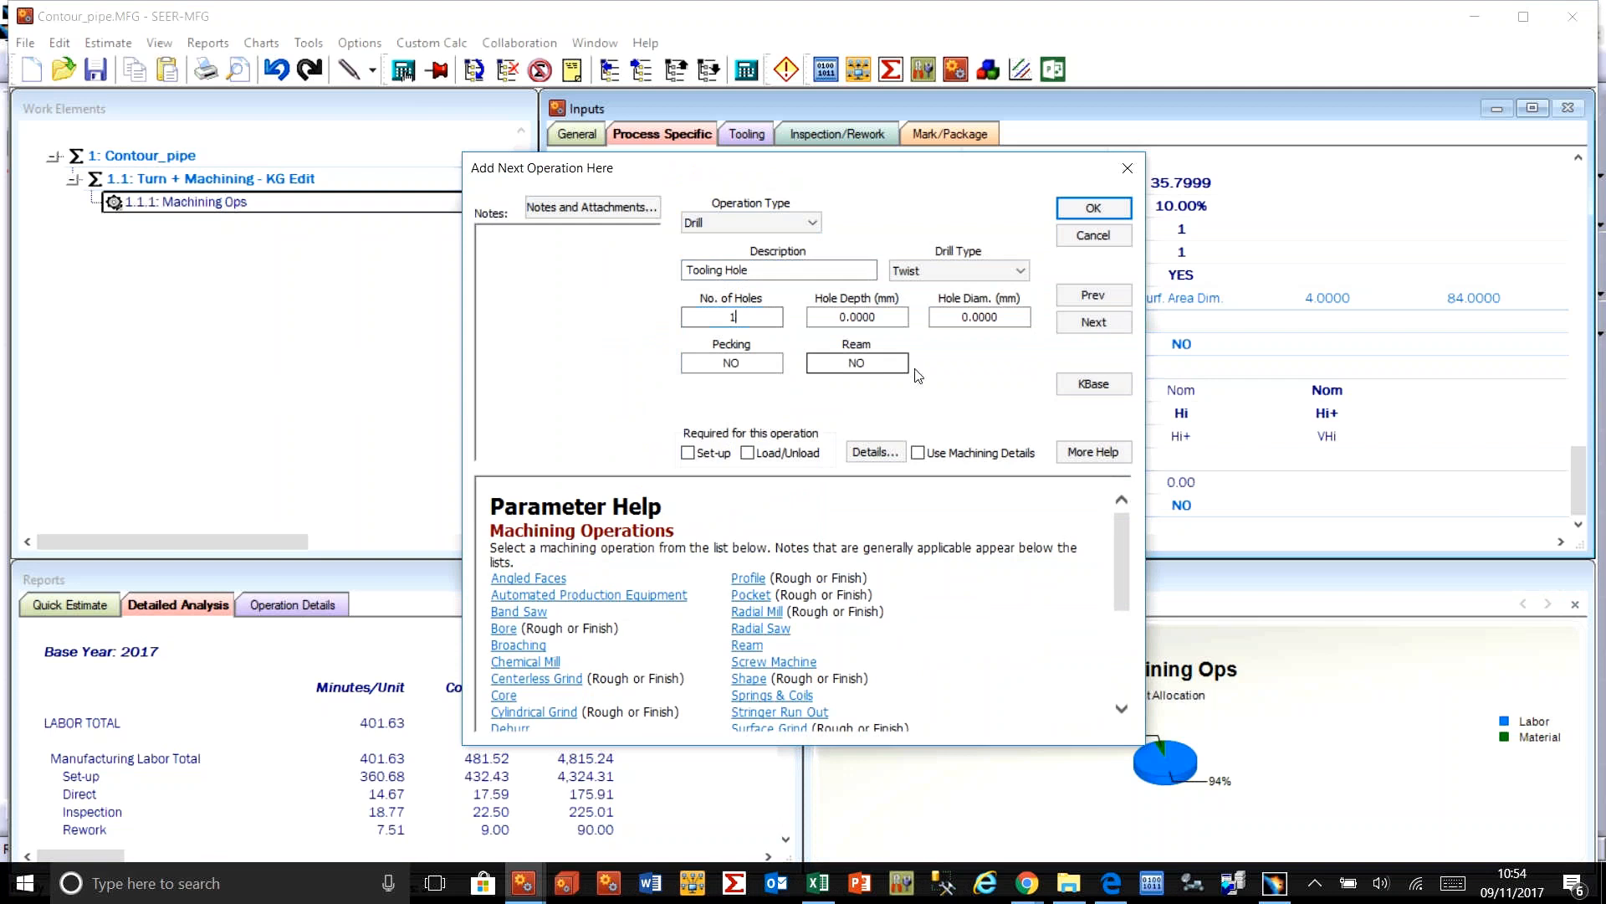
{"action": "key", "text": "Tab"}
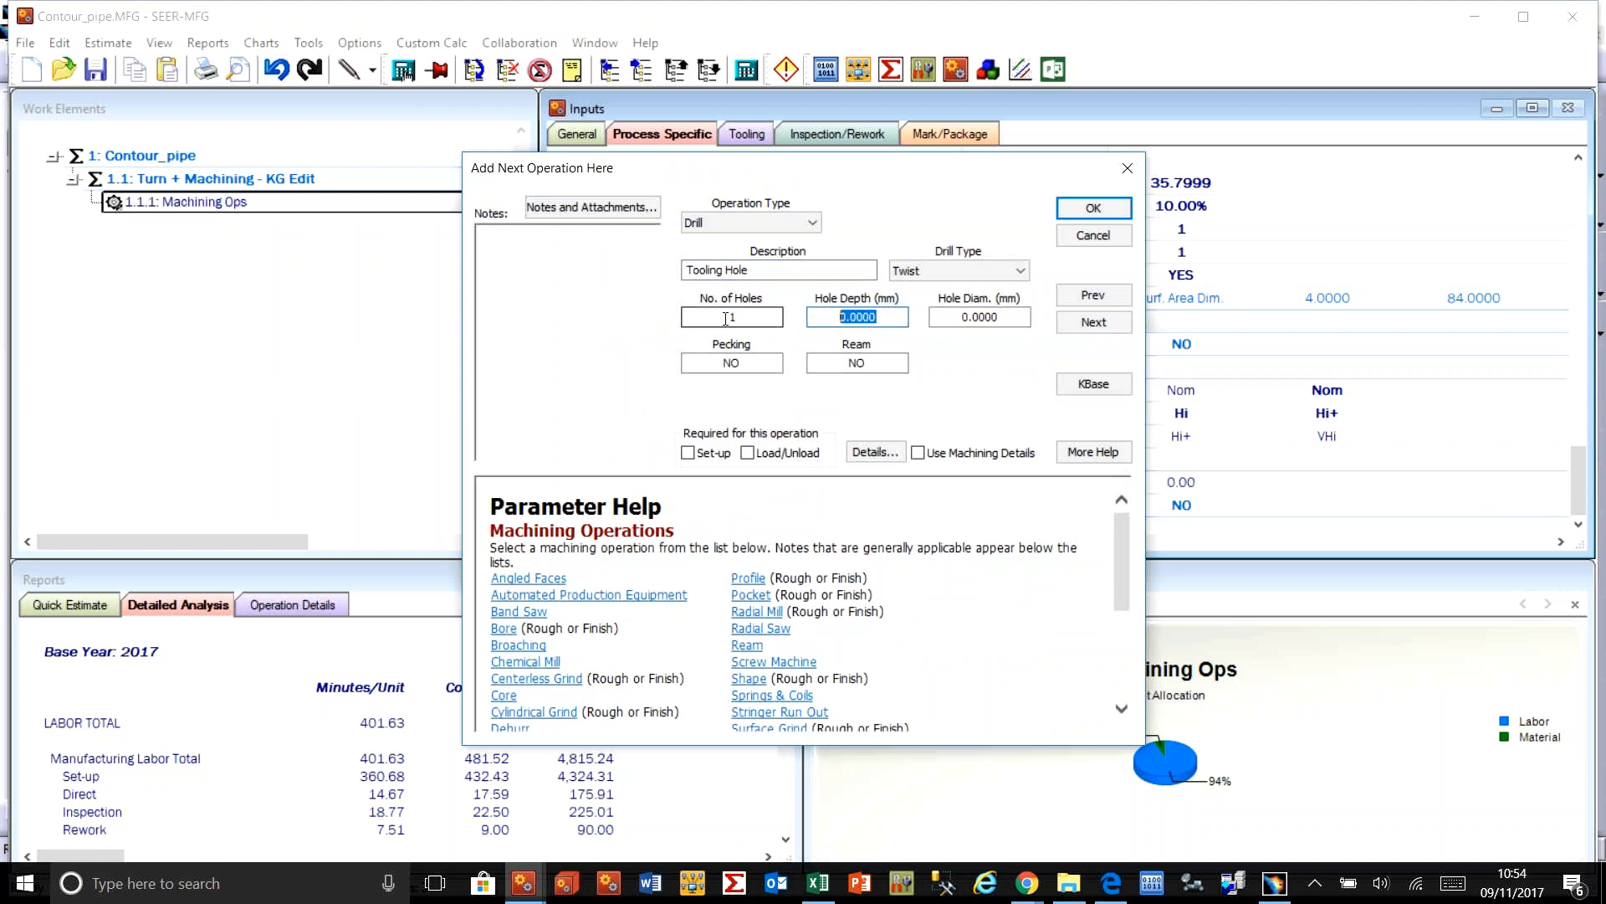
{"action": "type", "text": "9"}
{"action": "key", "text": "Tab"}
{"action": "type", "text": "8"}
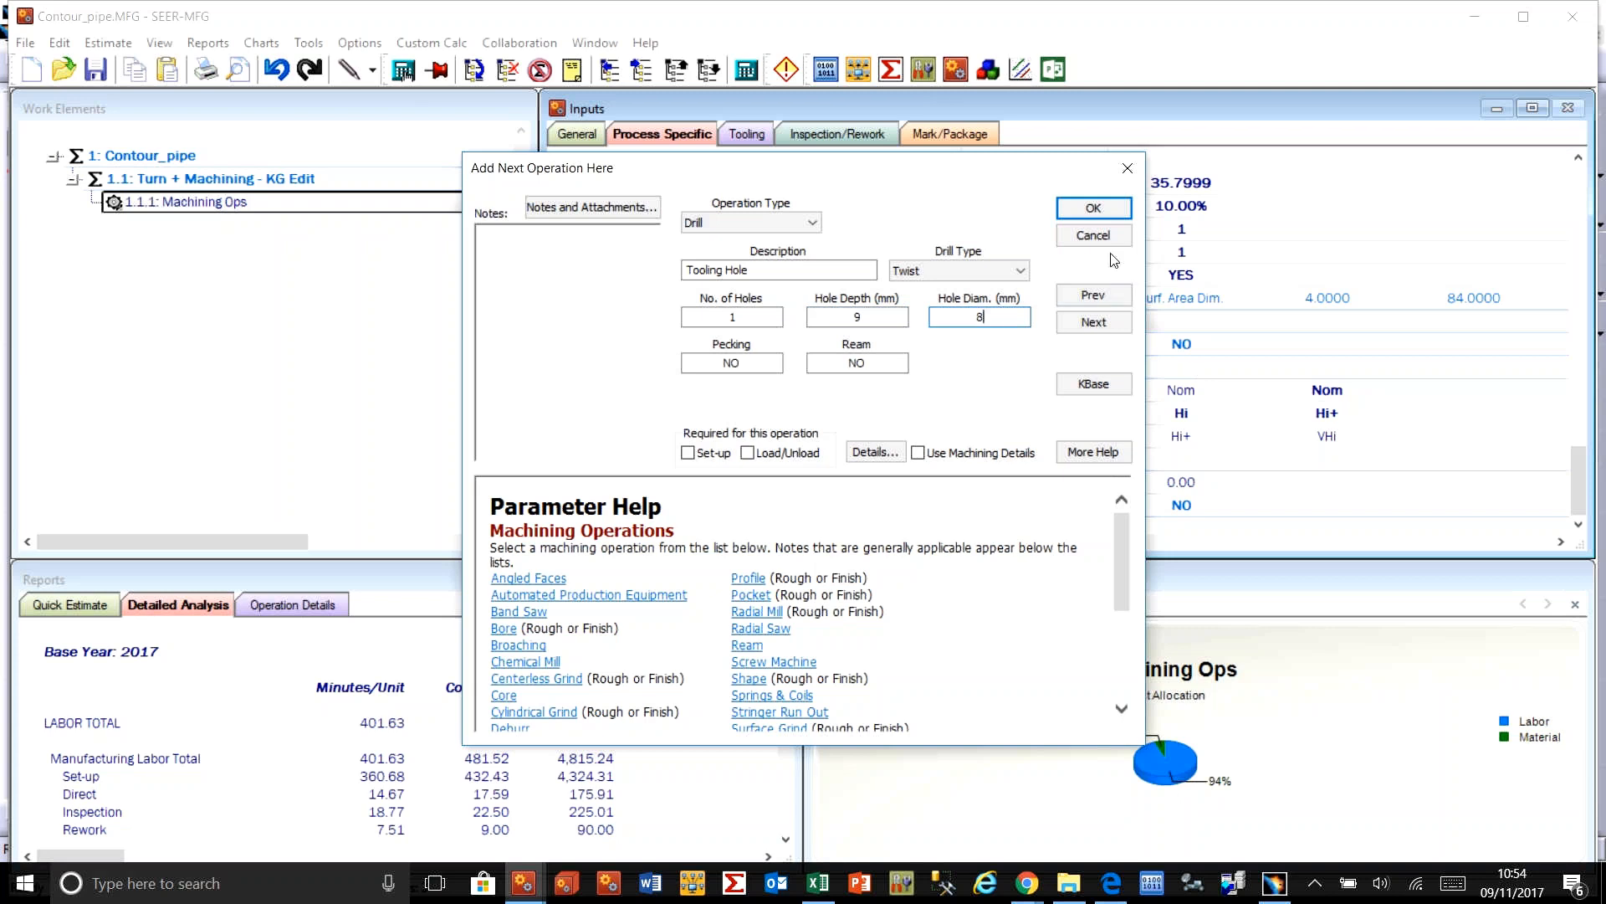
{"action": "key", "text": "Return"}
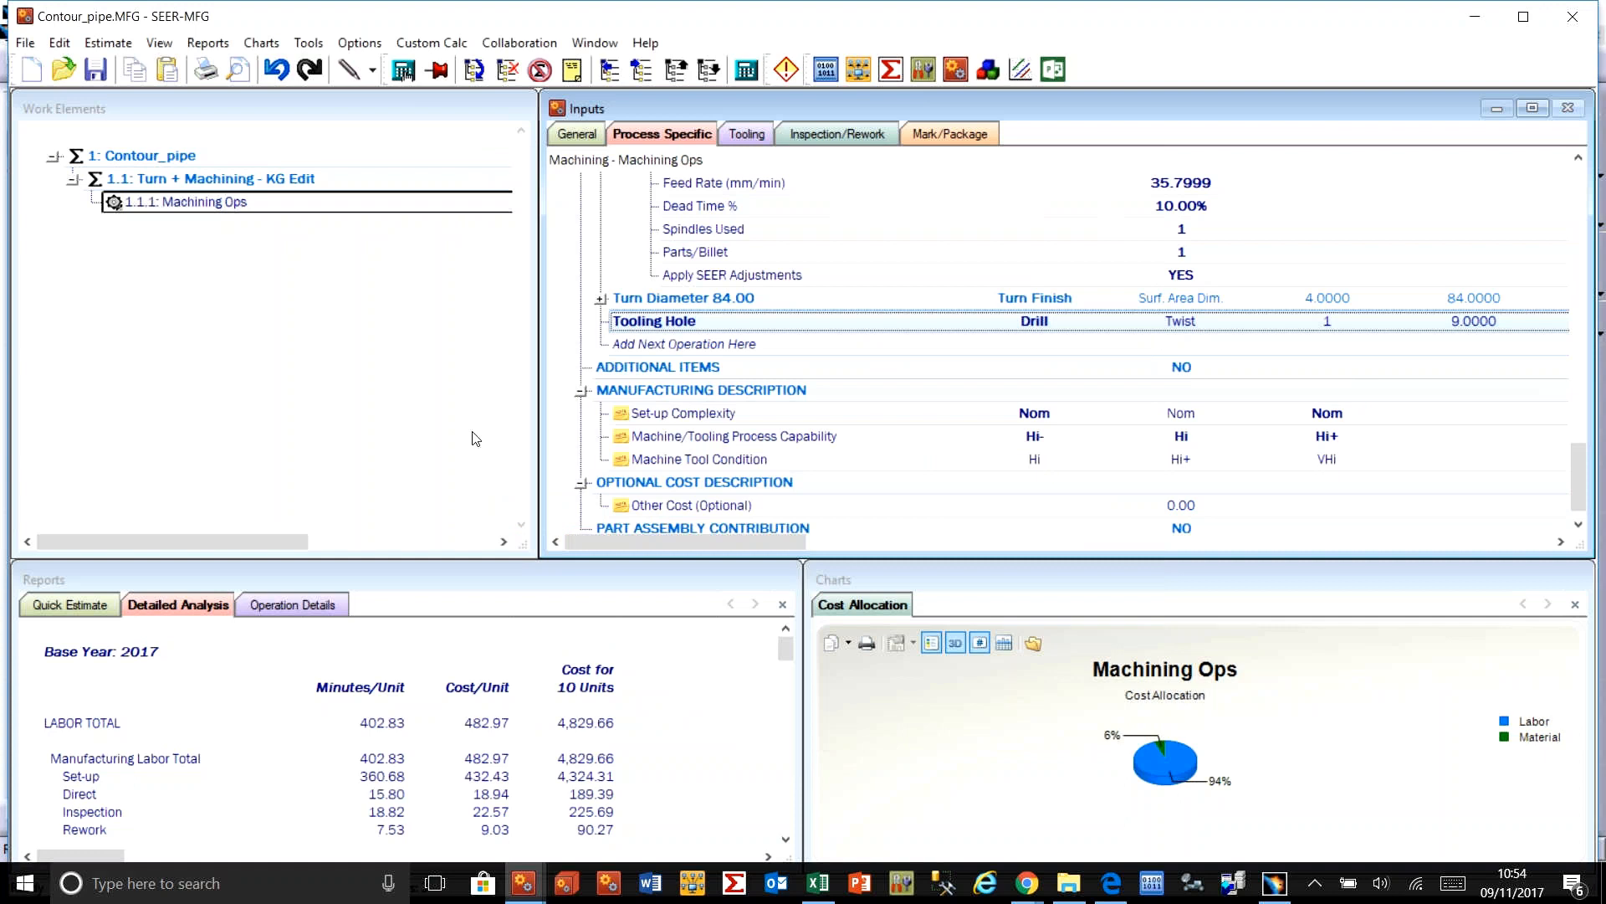
Step: Review the material and rough turning inputs of Machining Ops, and collapse the Detailed Rough Turning operation
{"action": "left_click_drag", "start_coordinate": [1578, 475], "coordinate": [1559, 179]}
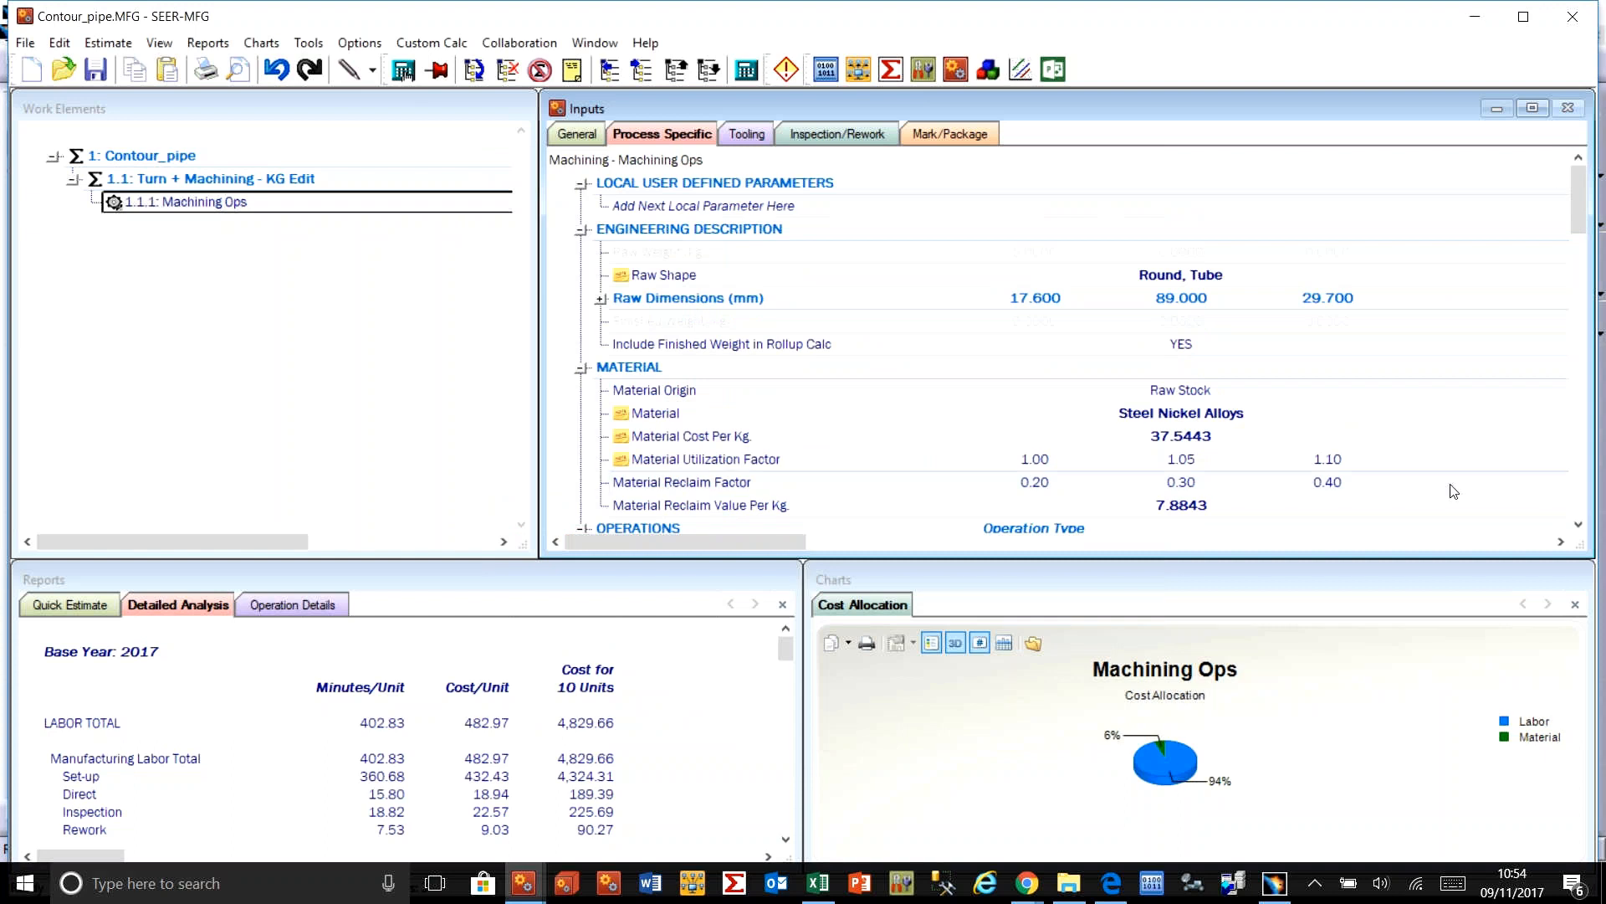
{"action": "left_click_drag", "start_coordinate": [1580, 200], "coordinate": [1583, 355]}
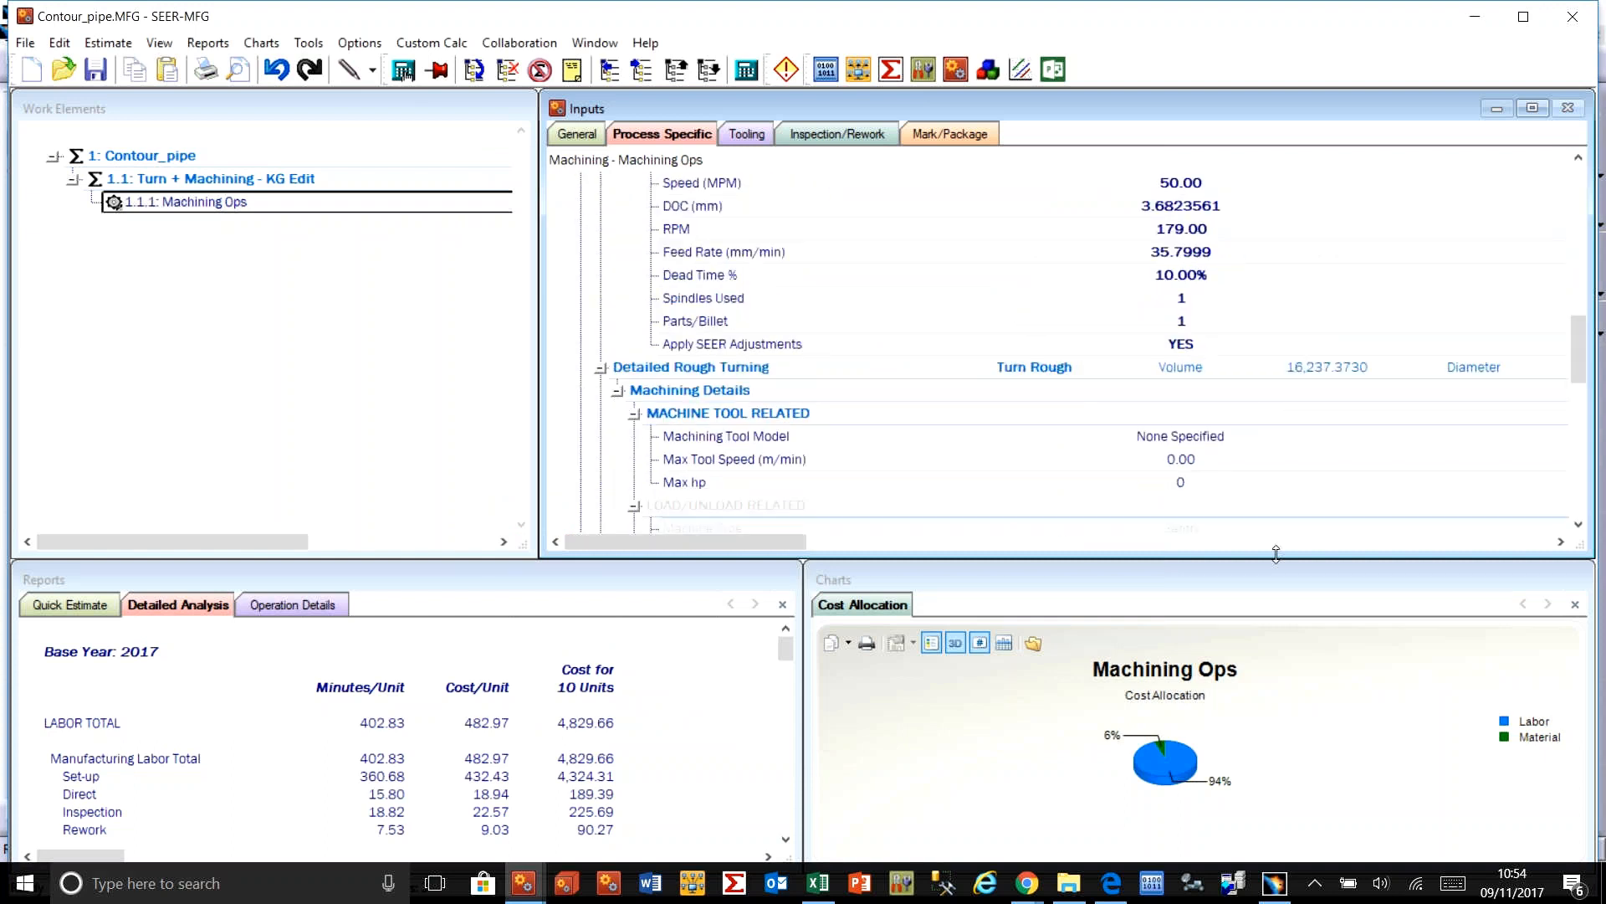
{"action": "left_click", "coordinate": [600, 368]}
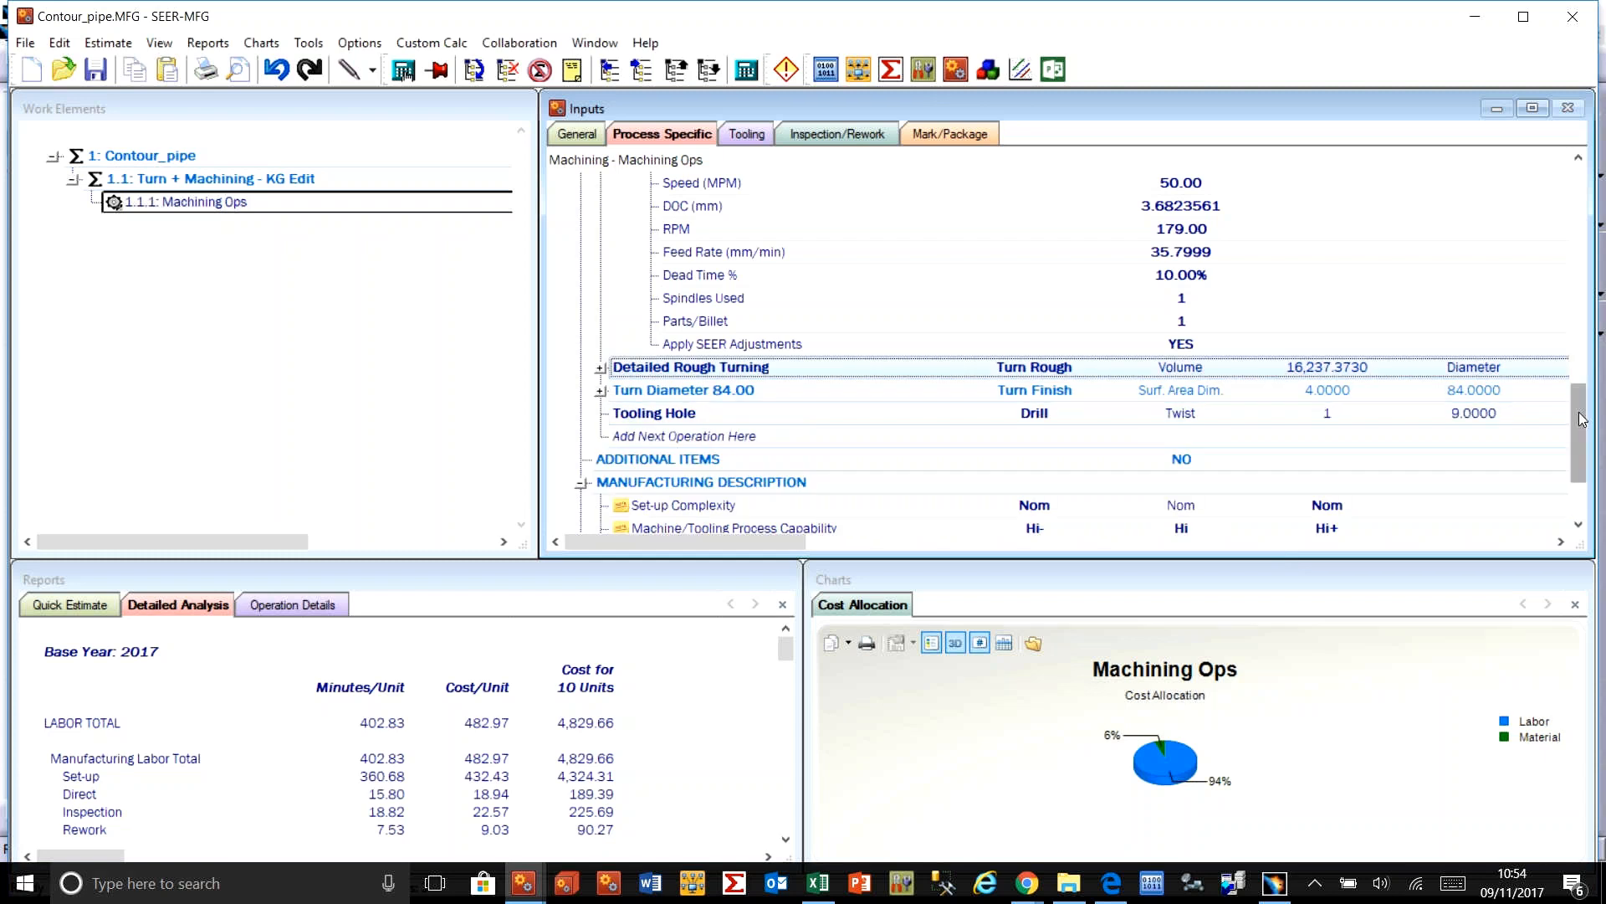
Step: Switch to CATIA V5, collapse Machining Only Groups and Turning + Machining Groups in the specification tree, and reposition the cost results dialog
{"action": "left_click", "coordinate": [1477, 13]}
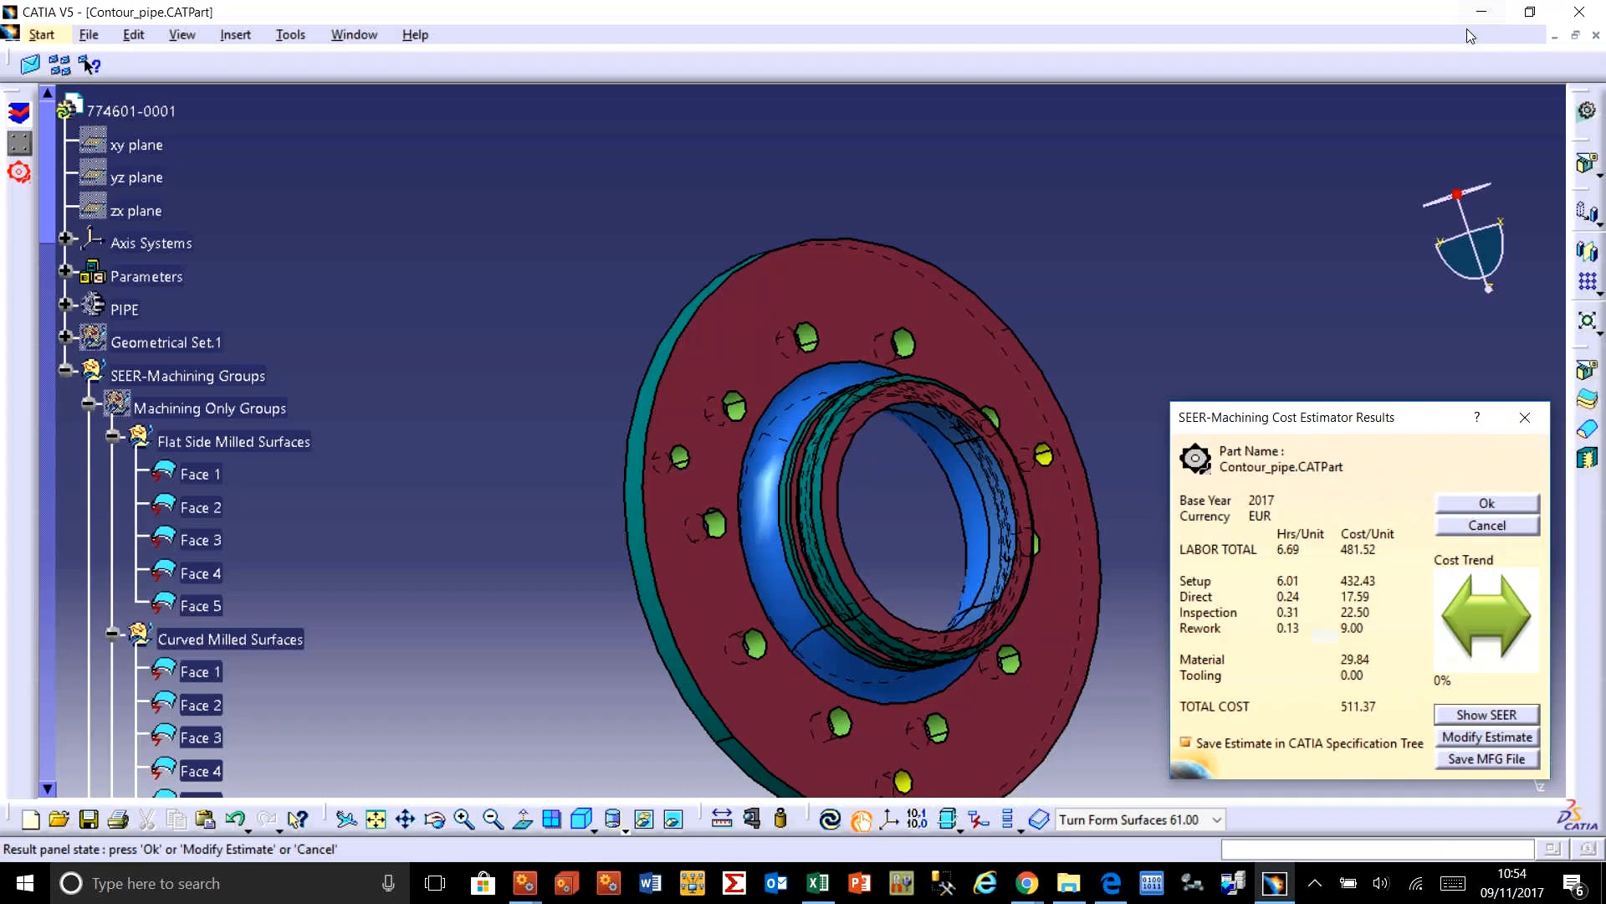
{"action": "left_click", "coordinate": [66, 373]}
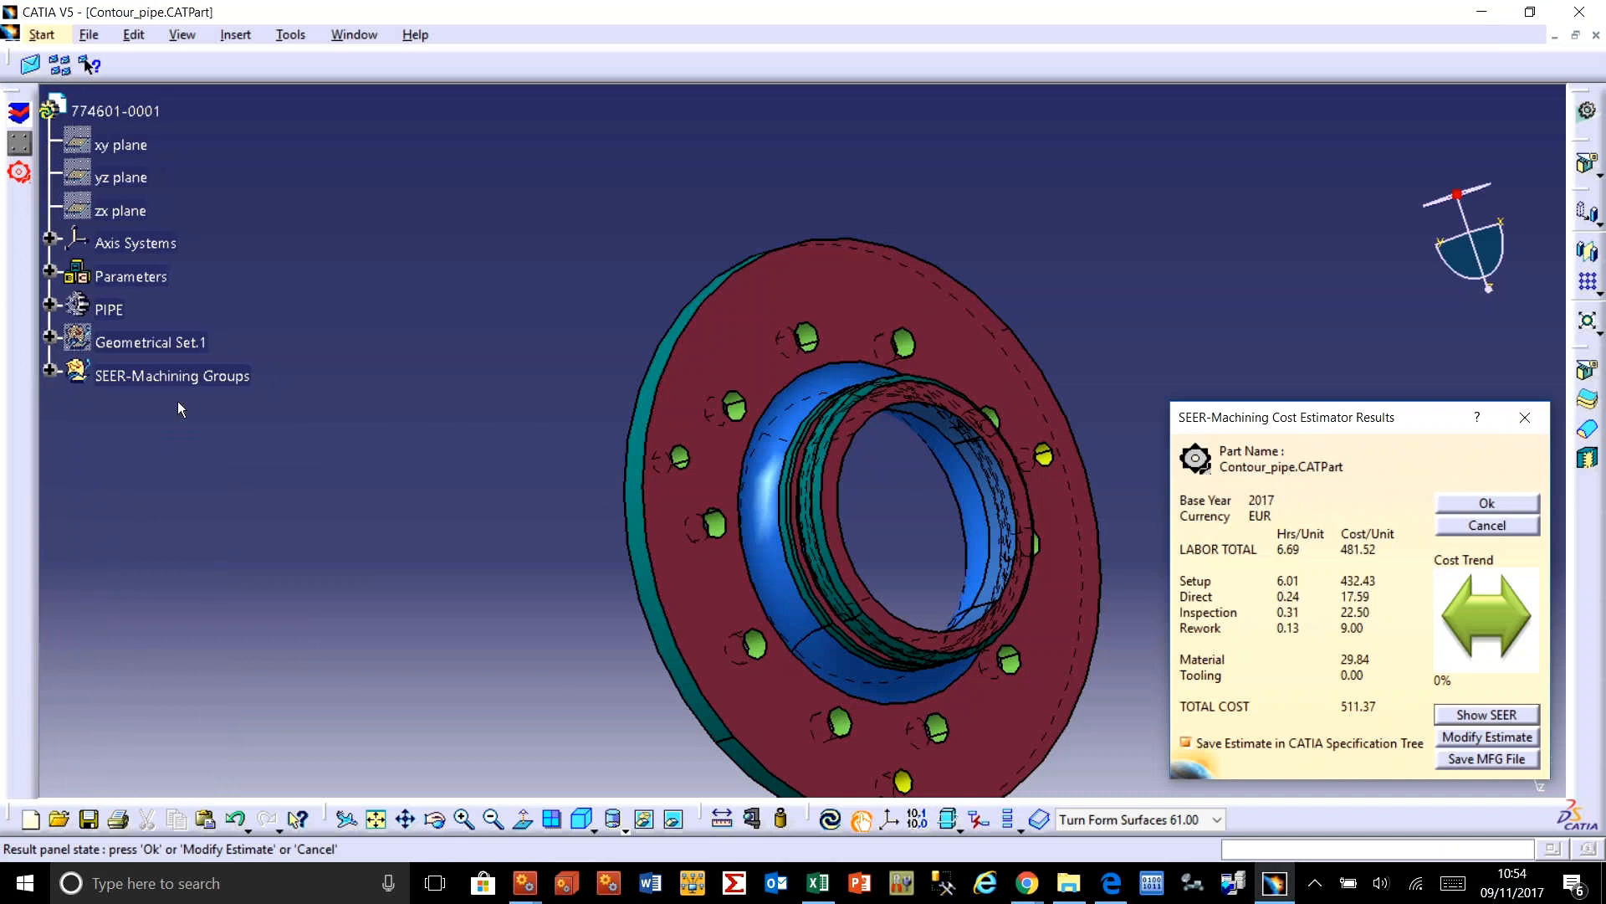
{"action": "left_click", "coordinate": [48, 366]}
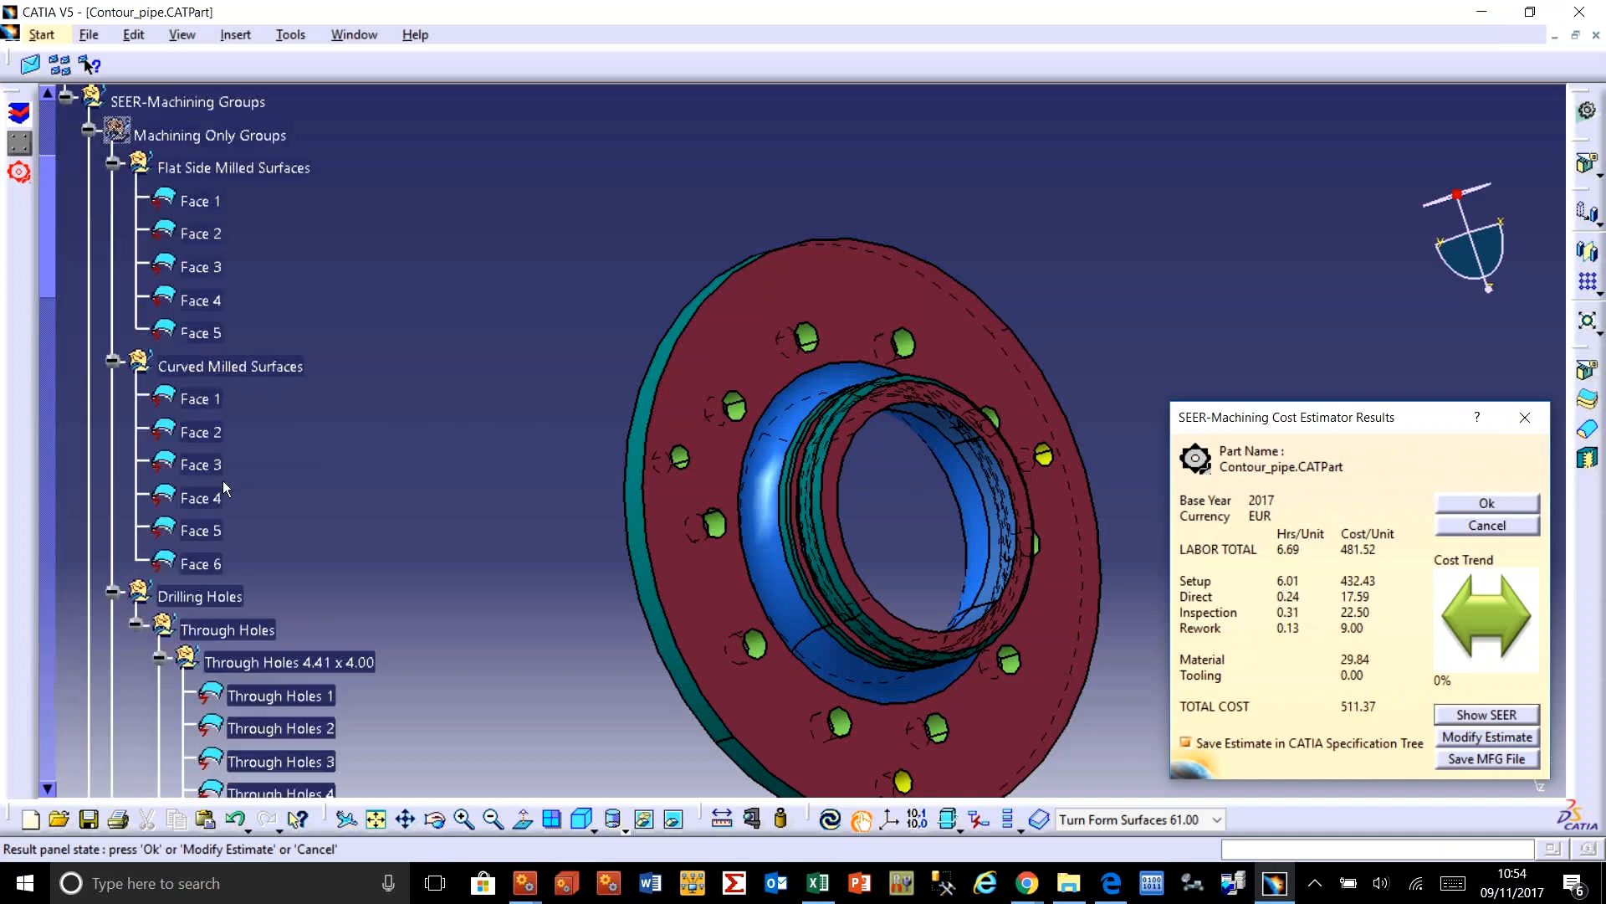
{"action": "left_click", "coordinate": [112, 163]}
{"action": "left_click", "coordinate": [87, 131]}
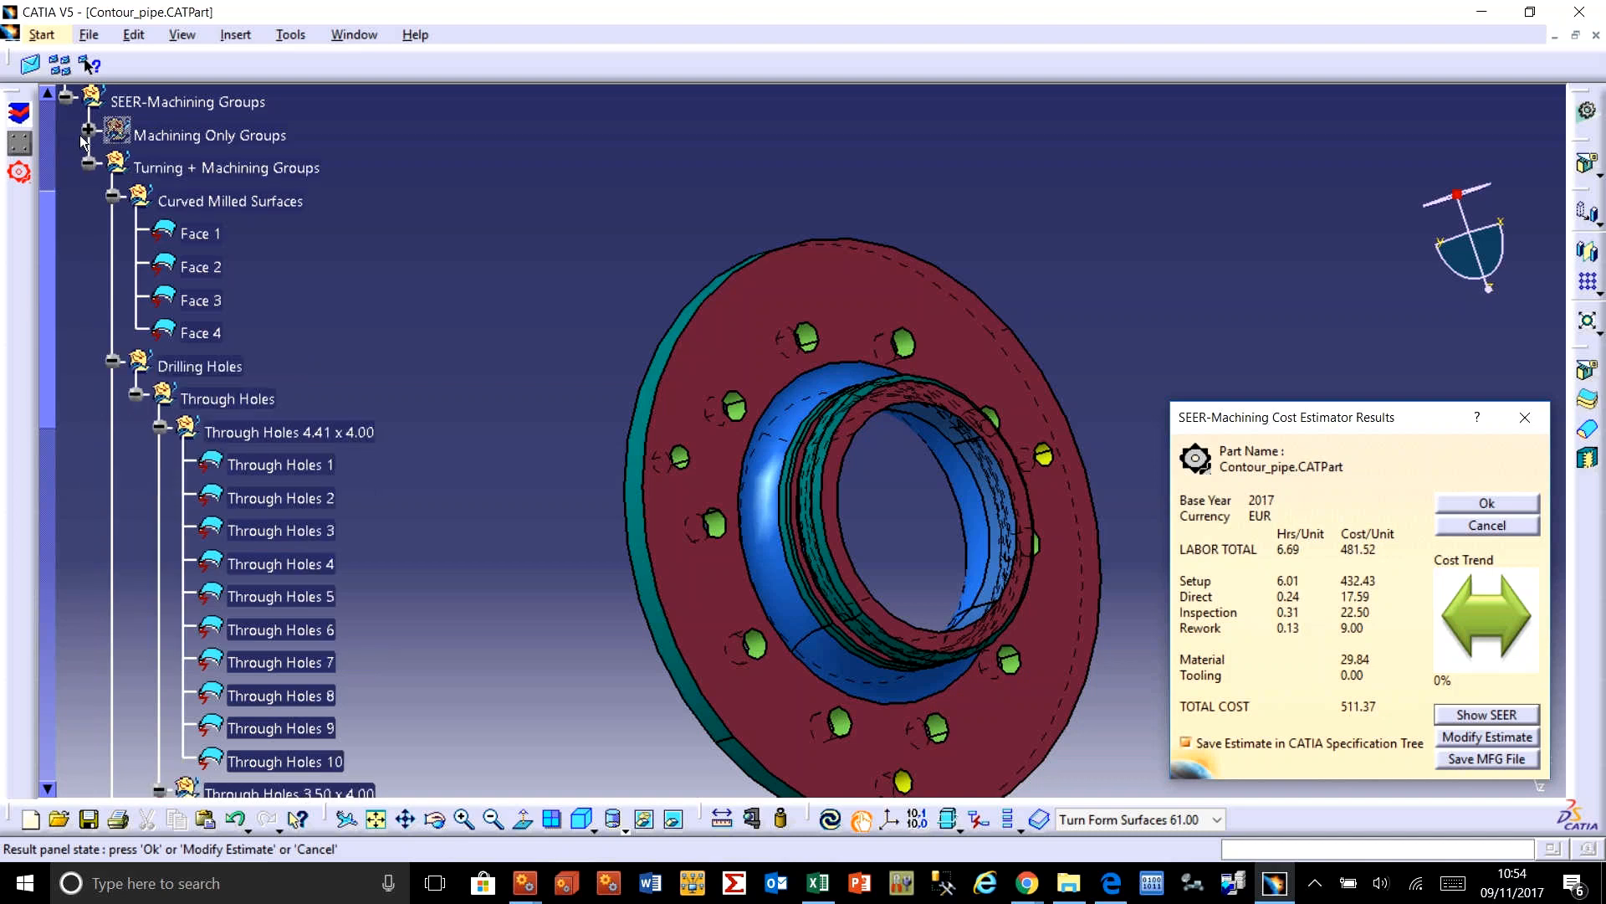
{"action": "left_click", "coordinate": [87, 162]}
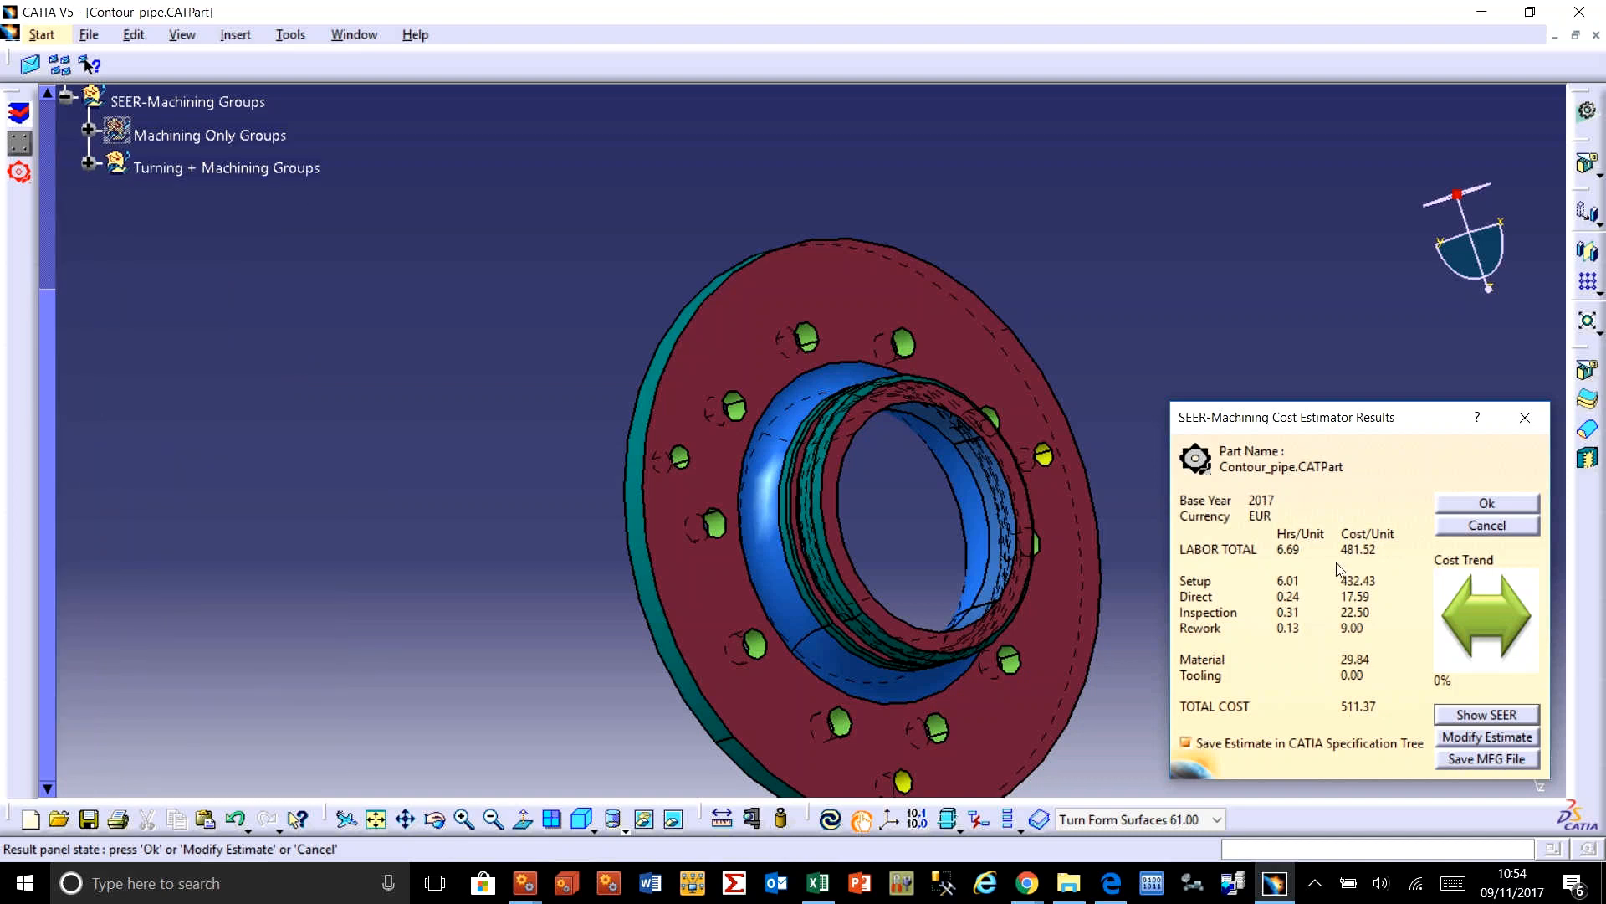
{"action": "left_click_drag", "start_coordinate": [1392, 427], "coordinate": [1336, 298]}
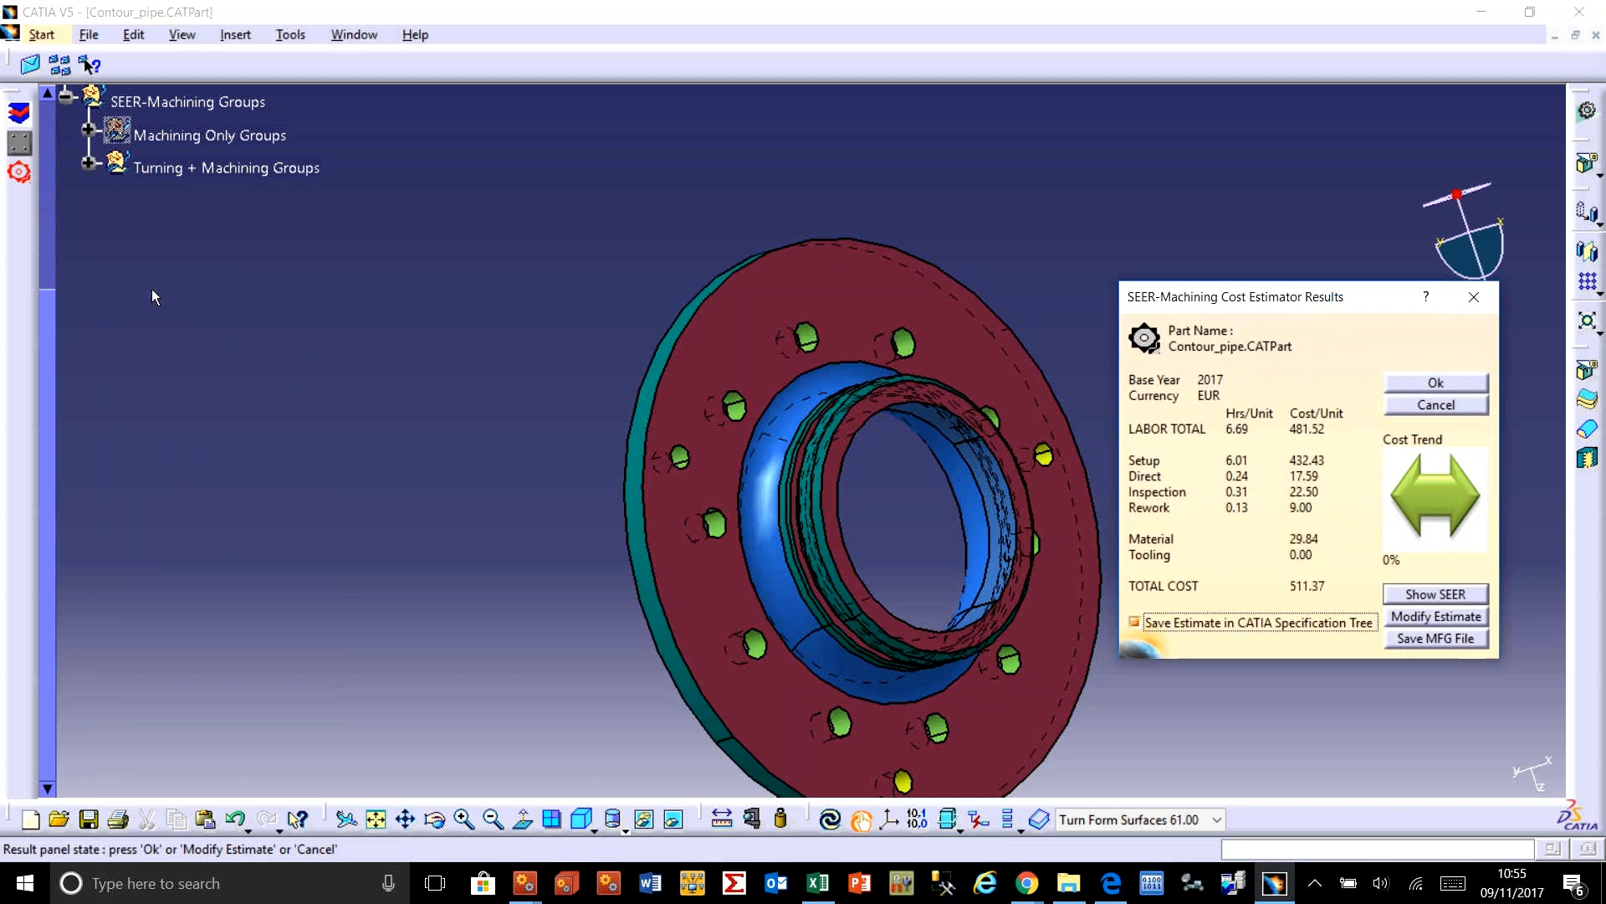